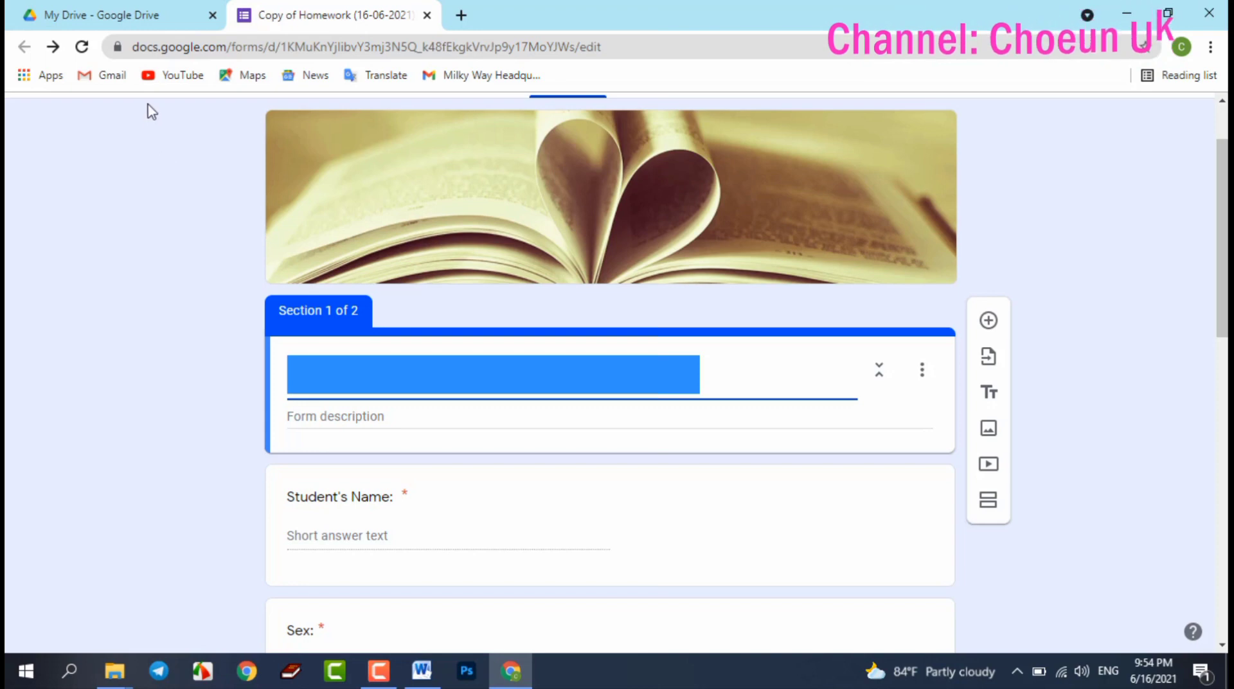
- Look through the form files in My Drive and return to the Copy of Homework (16-06-2021) form
{"action": "left_click", "coordinate": [137, 18]}
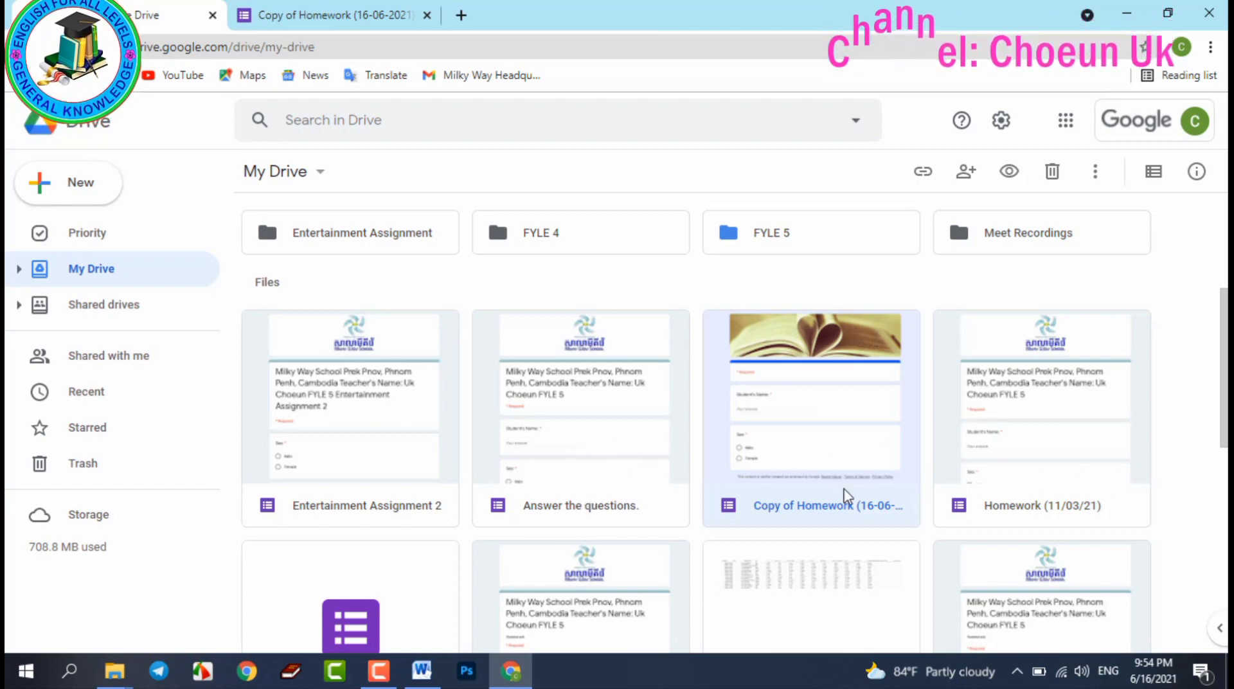
{"action": "scroll", "coordinate": [640, 495], "scroll_direction": "down", "scroll_amount": 2}
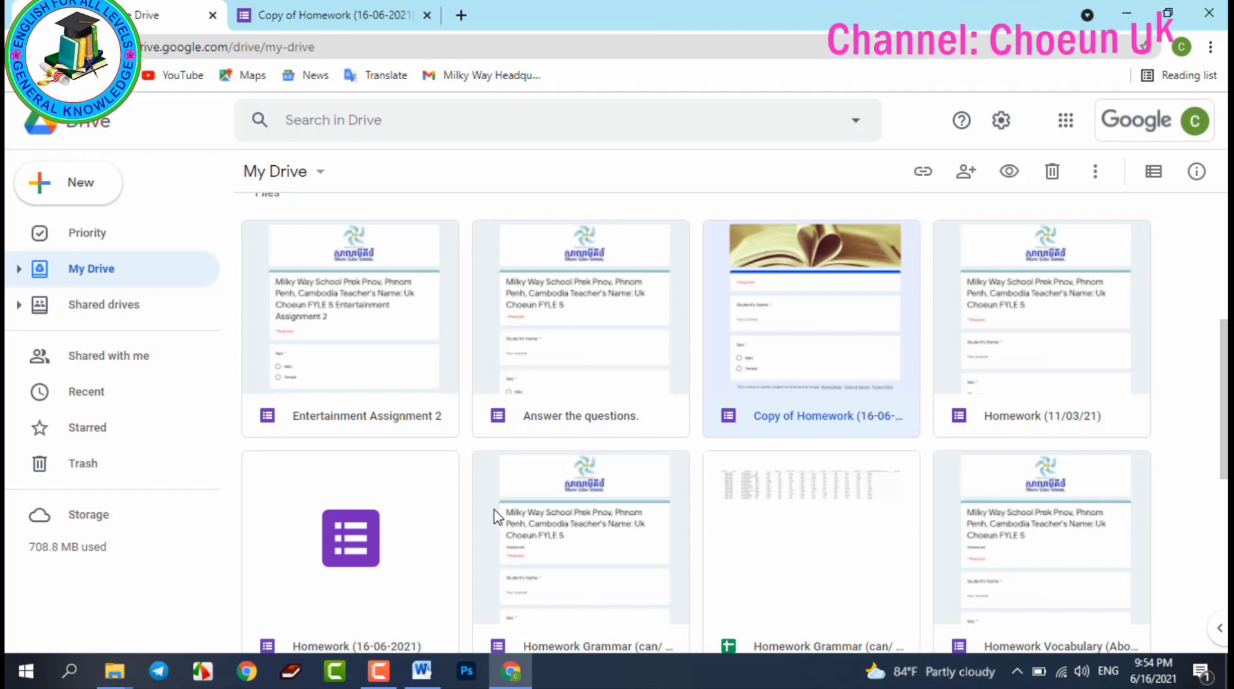
{"action": "scroll", "coordinate": [633, 530], "scroll_direction": "down", "scroll_amount": 4}
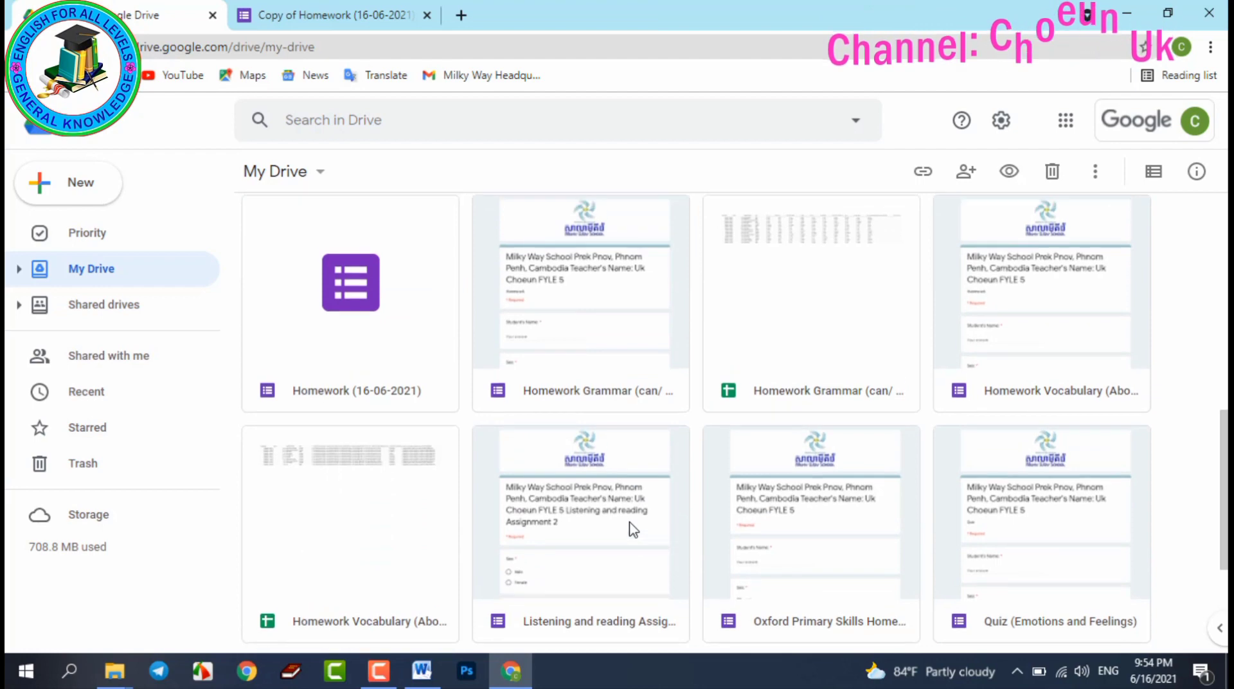
{"action": "scroll", "coordinate": [630, 526], "scroll_direction": "up", "scroll_amount": 4}
{"action": "scroll", "coordinate": [629, 524], "scroll_direction": "down", "scroll_amount": 5}
{"action": "scroll", "coordinate": [675, 475], "scroll_direction": "up", "scroll_amount": 6}
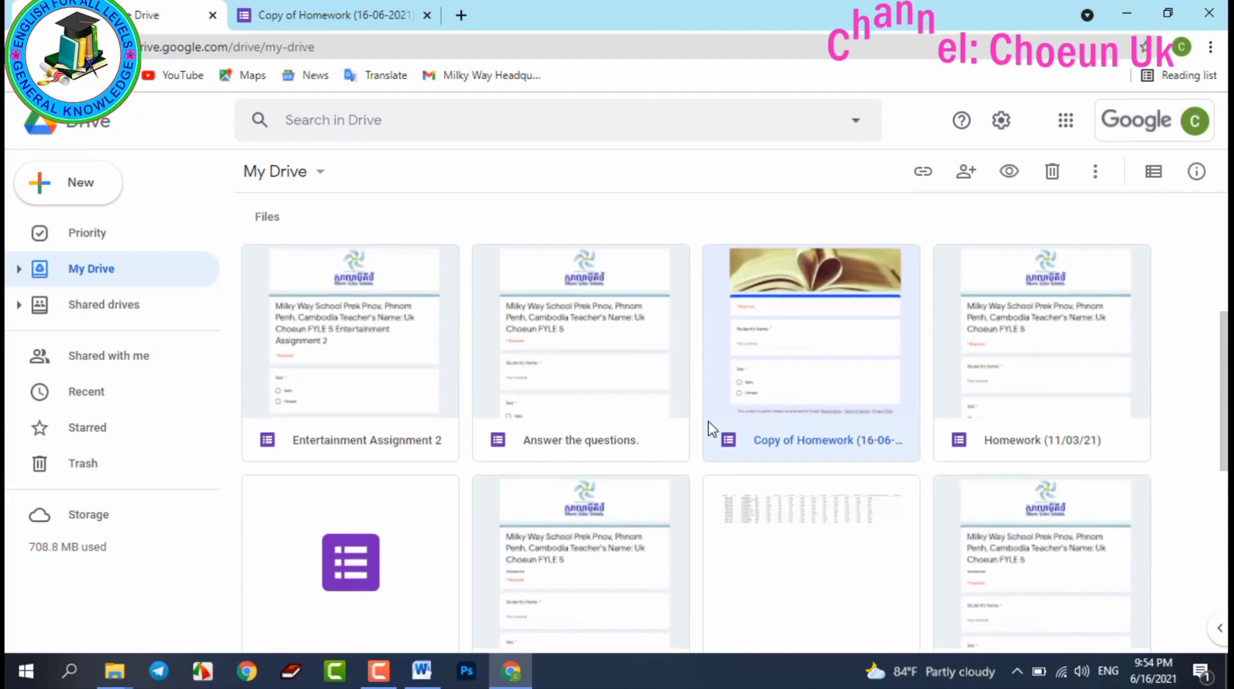
{"action": "scroll", "coordinate": [712, 429], "scroll_direction": "up", "scroll_amount": 2}
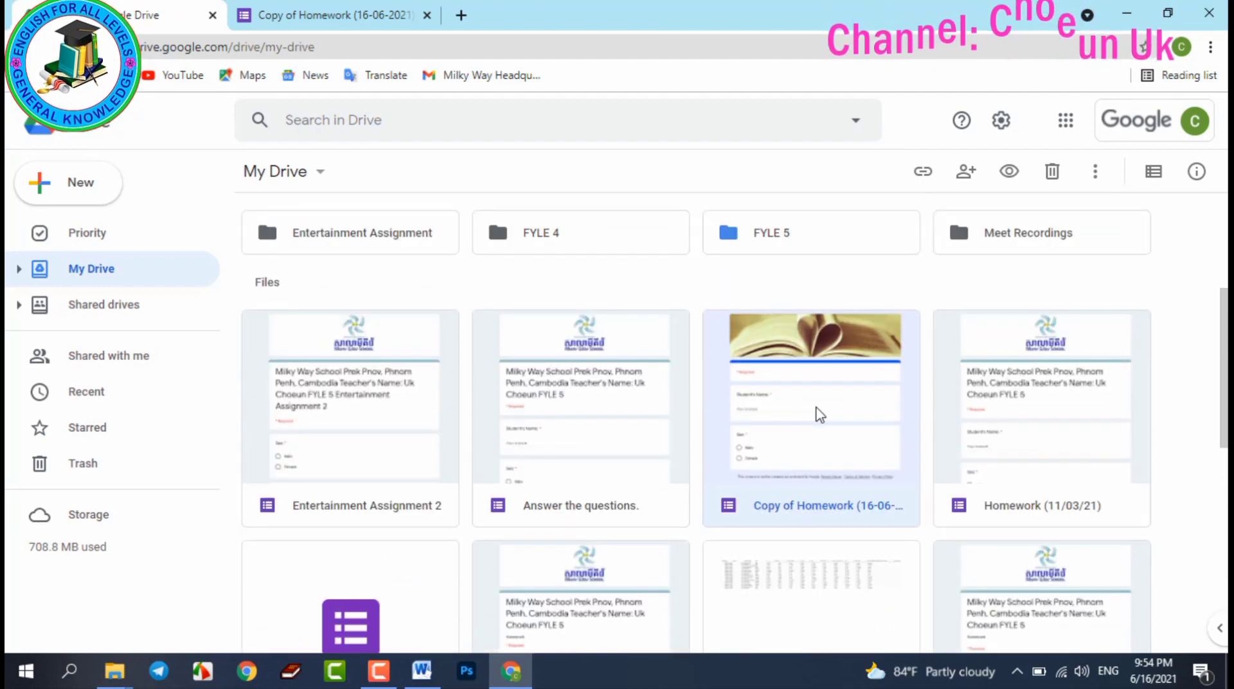
{"action": "left_click", "coordinate": [353, 14]}
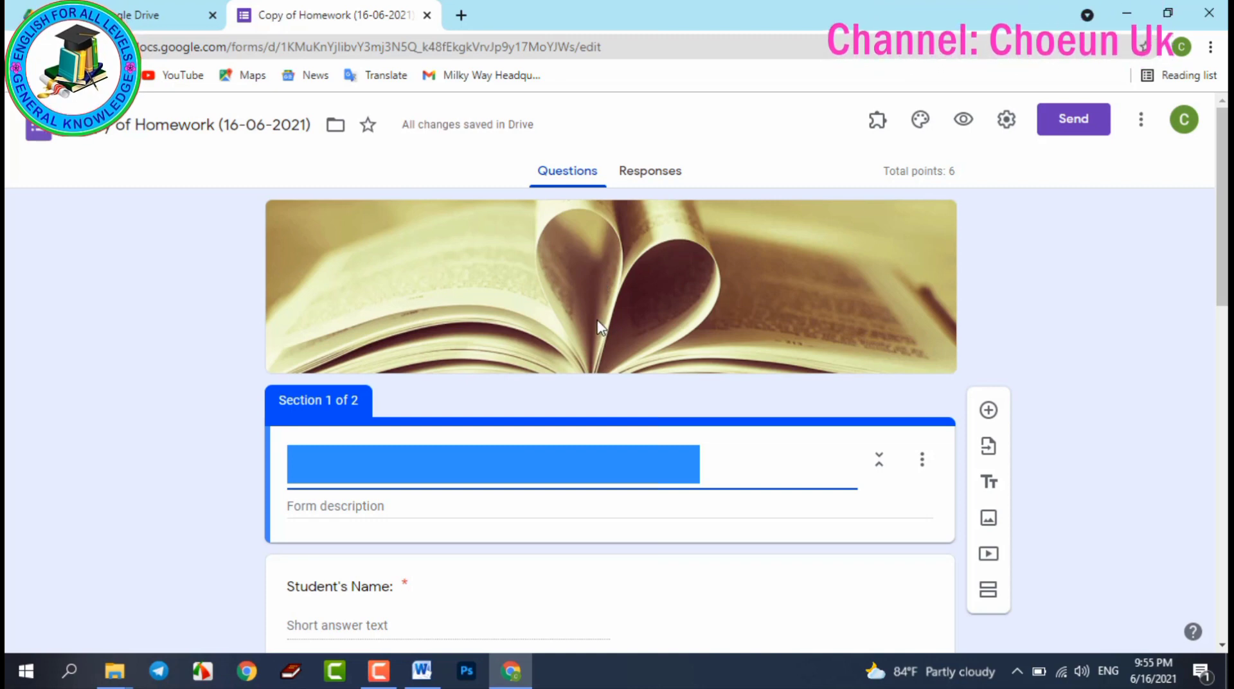
- Replace the form's header image with the illustrated bookshelf picture from the Work and School themes
{"action": "left_click", "coordinate": [693, 288]}
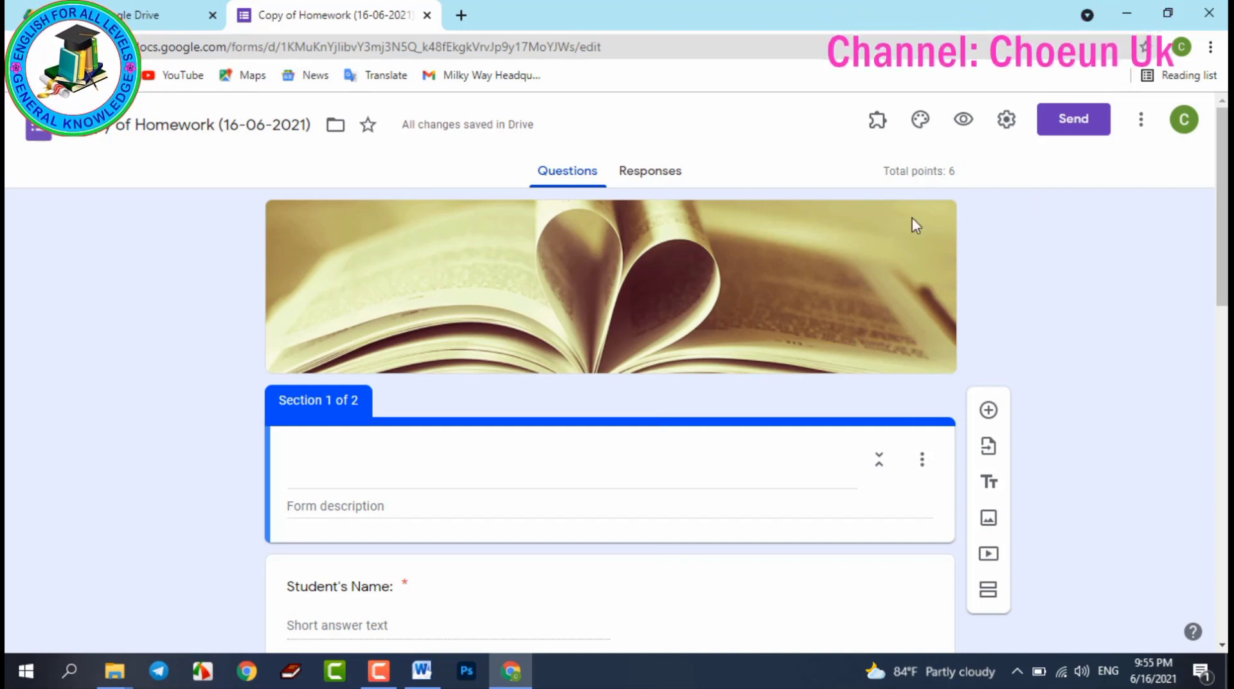
{"action": "left_click", "coordinate": [921, 128]}
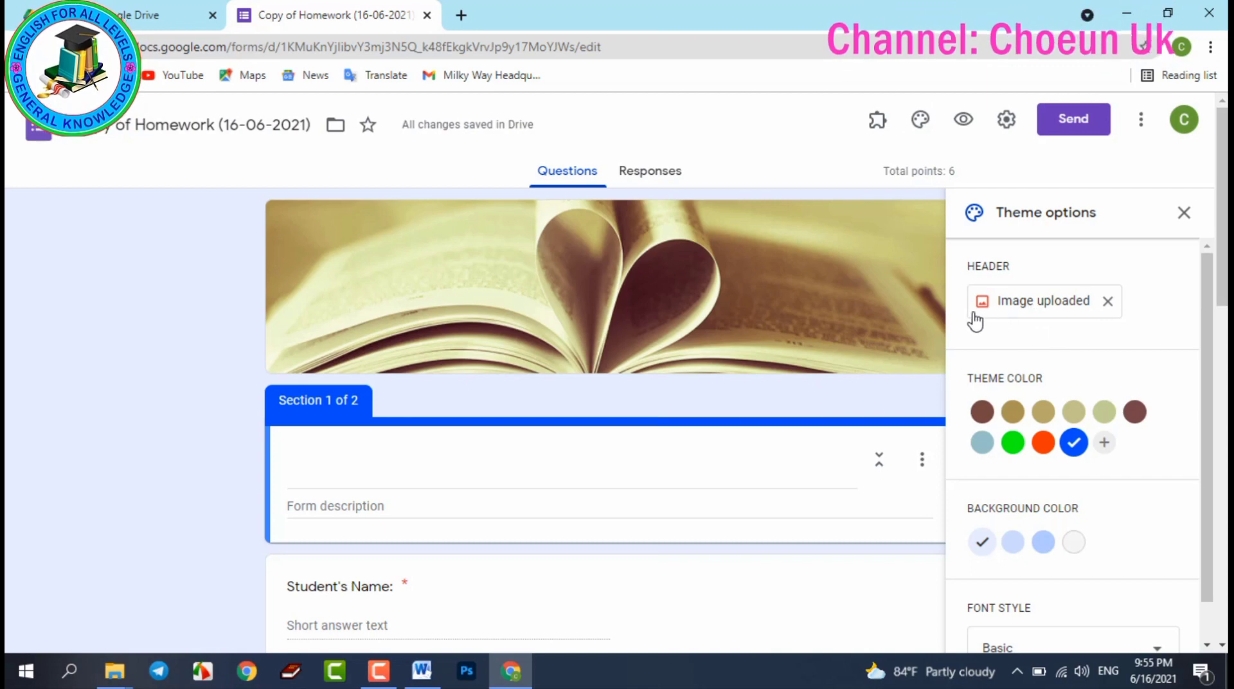
{"action": "left_click", "coordinate": [1031, 307]}
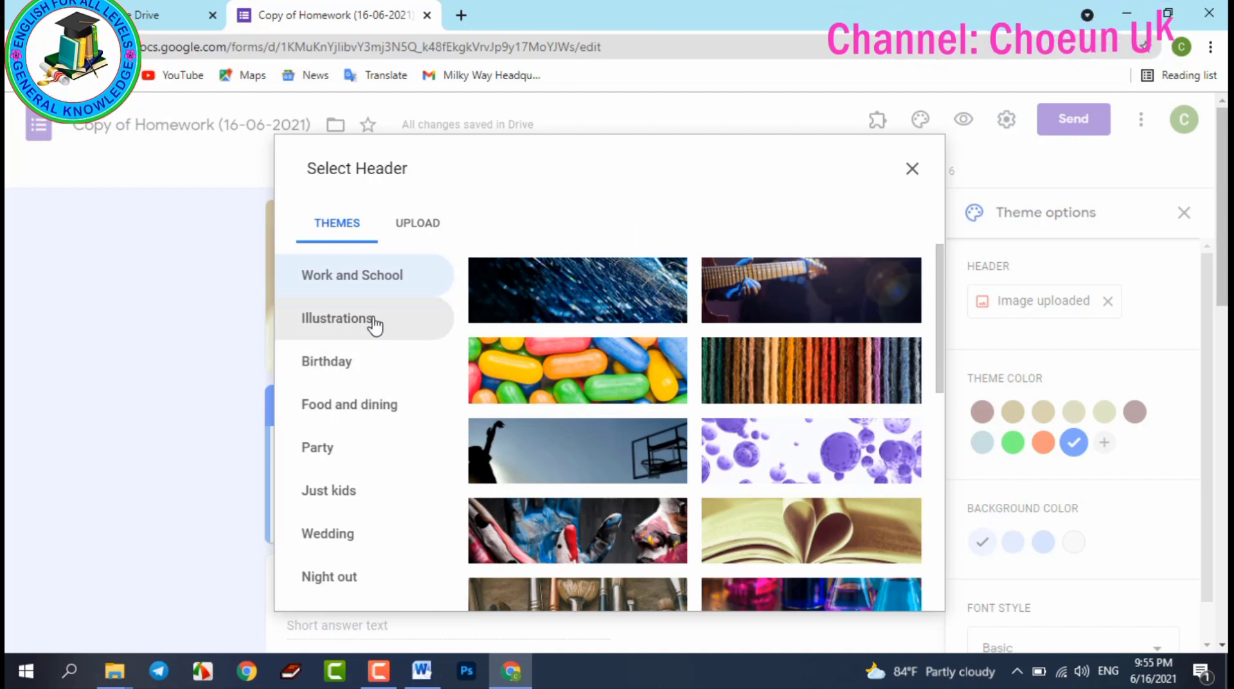
{"action": "left_click", "coordinate": [388, 290]}
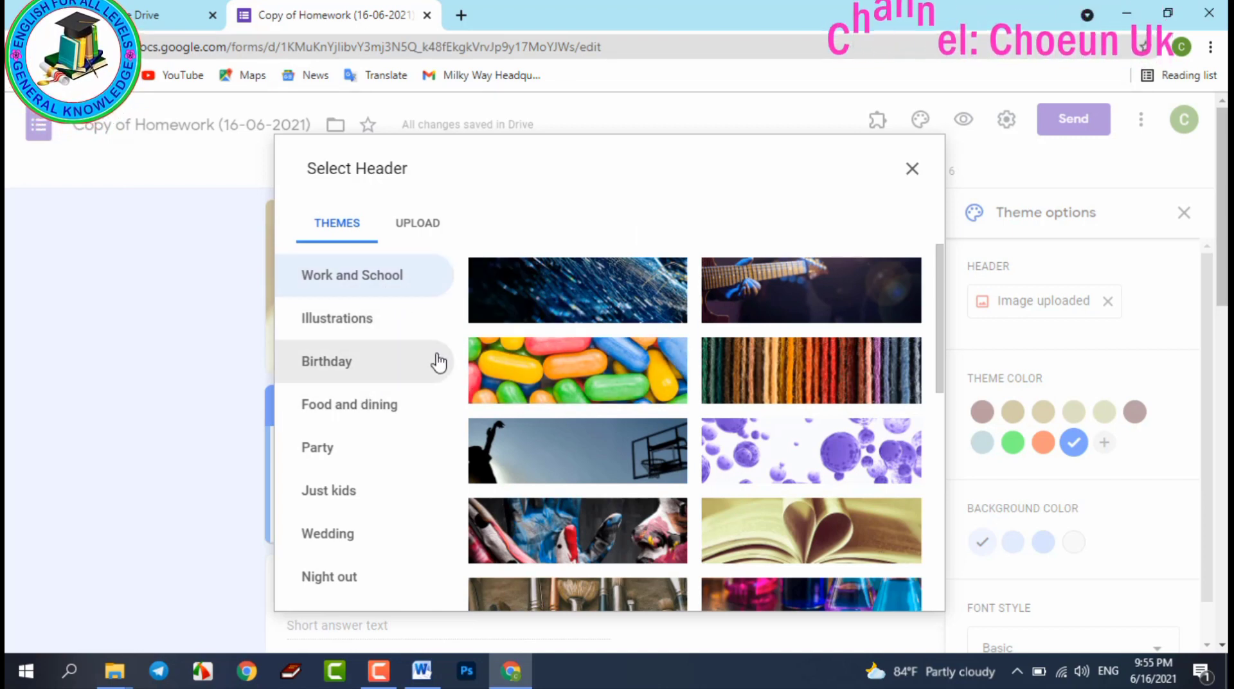
{"action": "scroll", "coordinate": [707, 450], "scroll_direction": "down", "scroll_amount": 3}
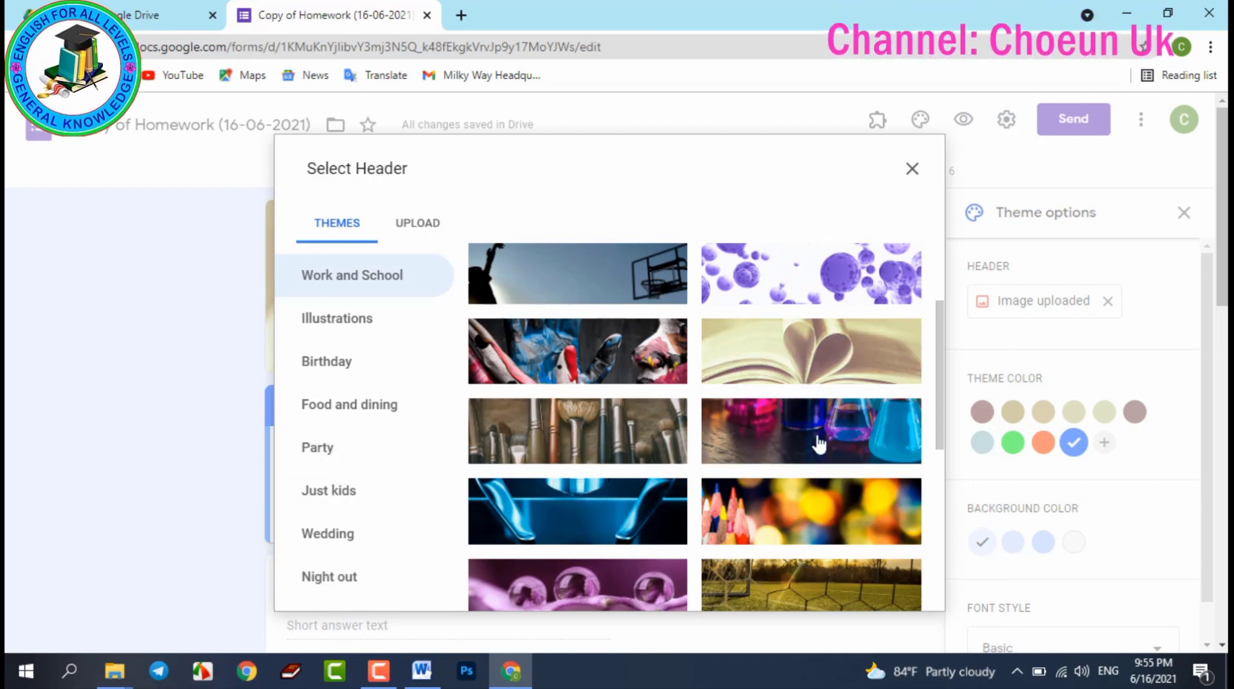
{"action": "scroll", "coordinate": [818, 443], "scroll_direction": "down", "scroll_amount": 2}
{"action": "scroll", "coordinate": [816, 449], "scroll_direction": "down", "scroll_amount": 1}
{"action": "scroll", "coordinate": [810, 451], "scroll_direction": "down", "scroll_amount": 8}
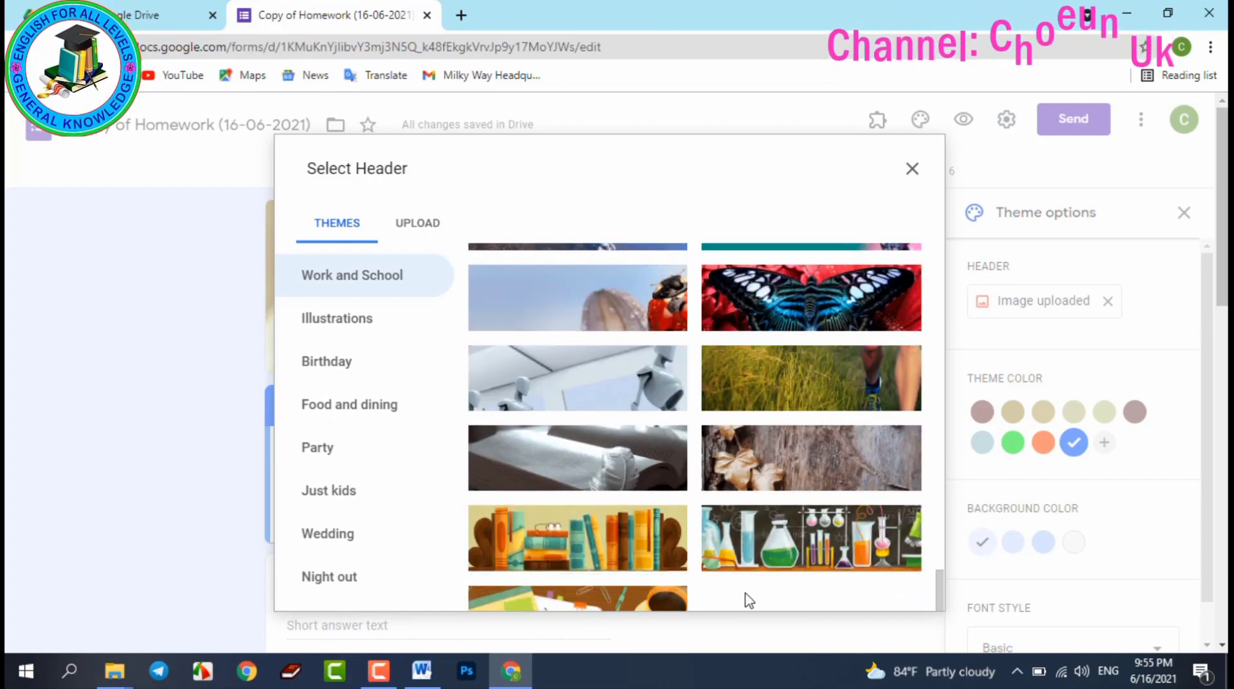
{"action": "scroll", "coordinate": [724, 595], "scroll_direction": "down", "scroll_amount": 4}
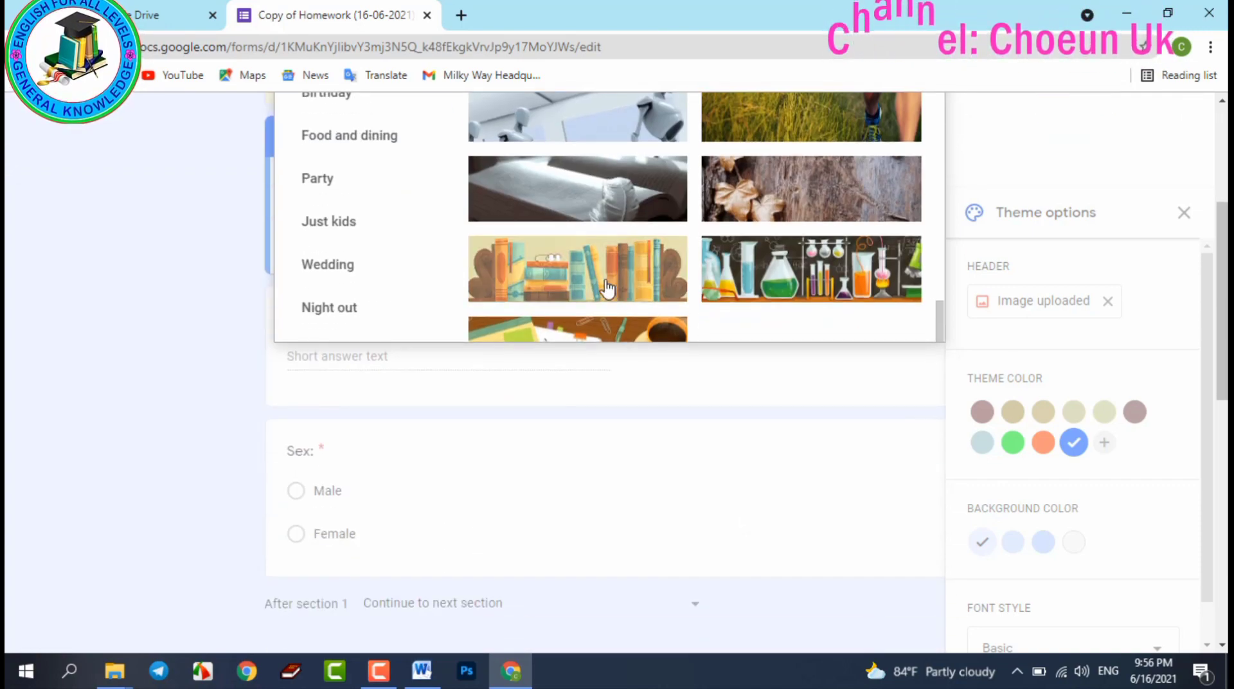
{"action": "left_click", "coordinate": [607, 289]}
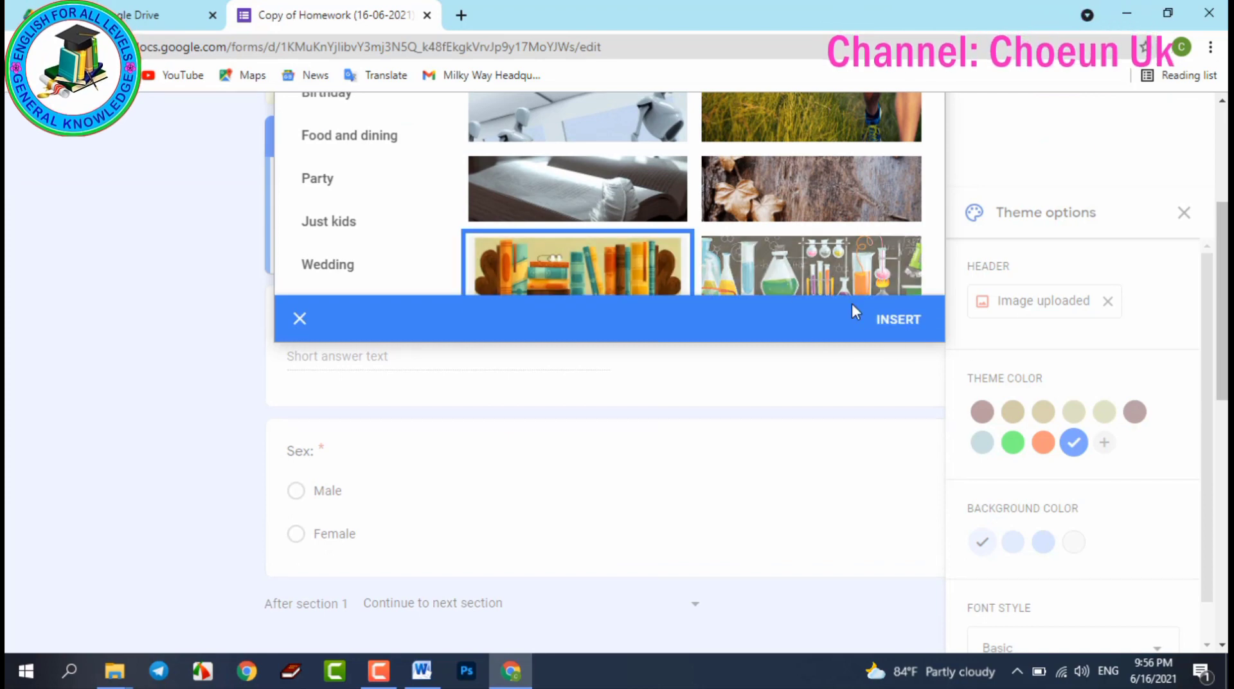
{"action": "left_click", "coordinate": [900, 319]}
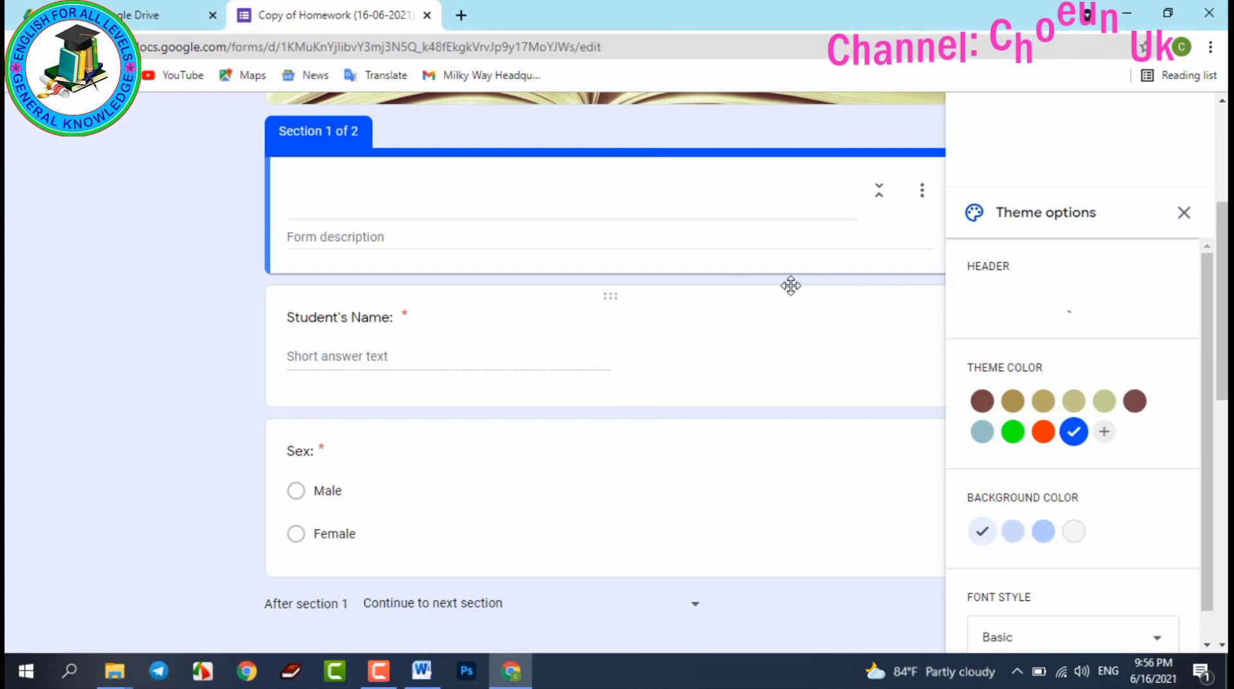
{"action": "scroll", "coordinate": [643, 225], "scroll_direction": "up", "scroll_amount": 4}
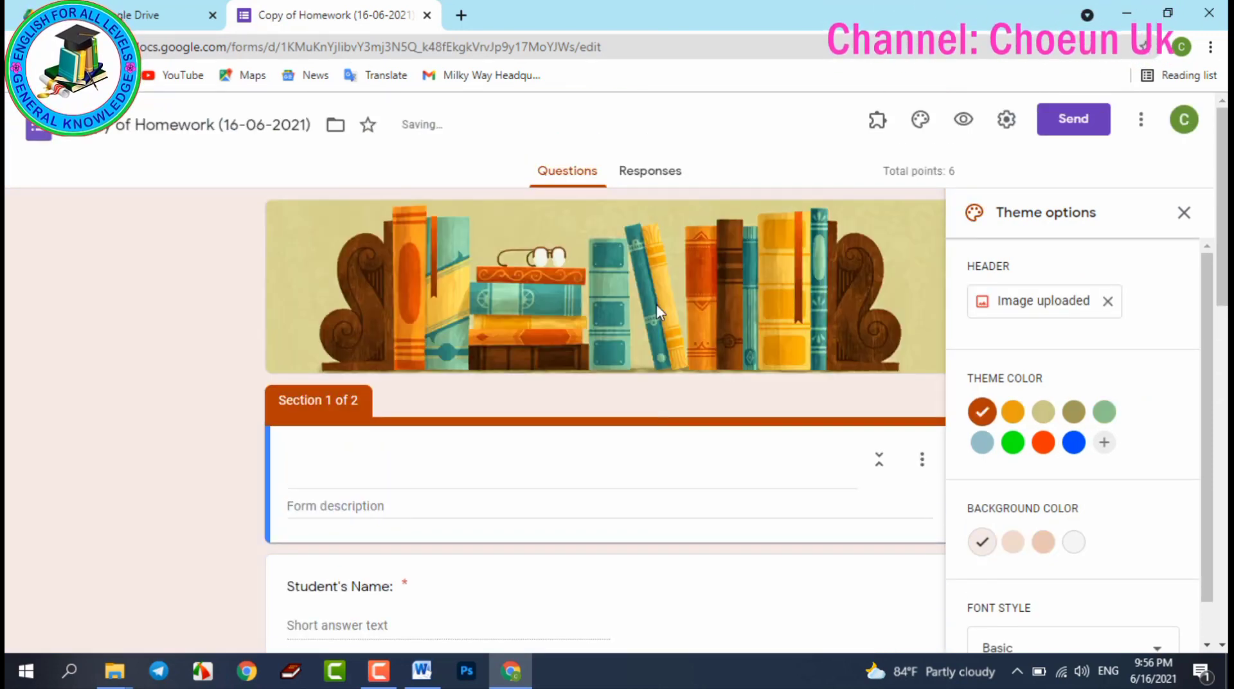
- Add the custom blue #0037ff as the form's theme color
{"action": "scroll", "coordinate": [361, 315], "scroll_direction": "down", "scroll_amount": 1}
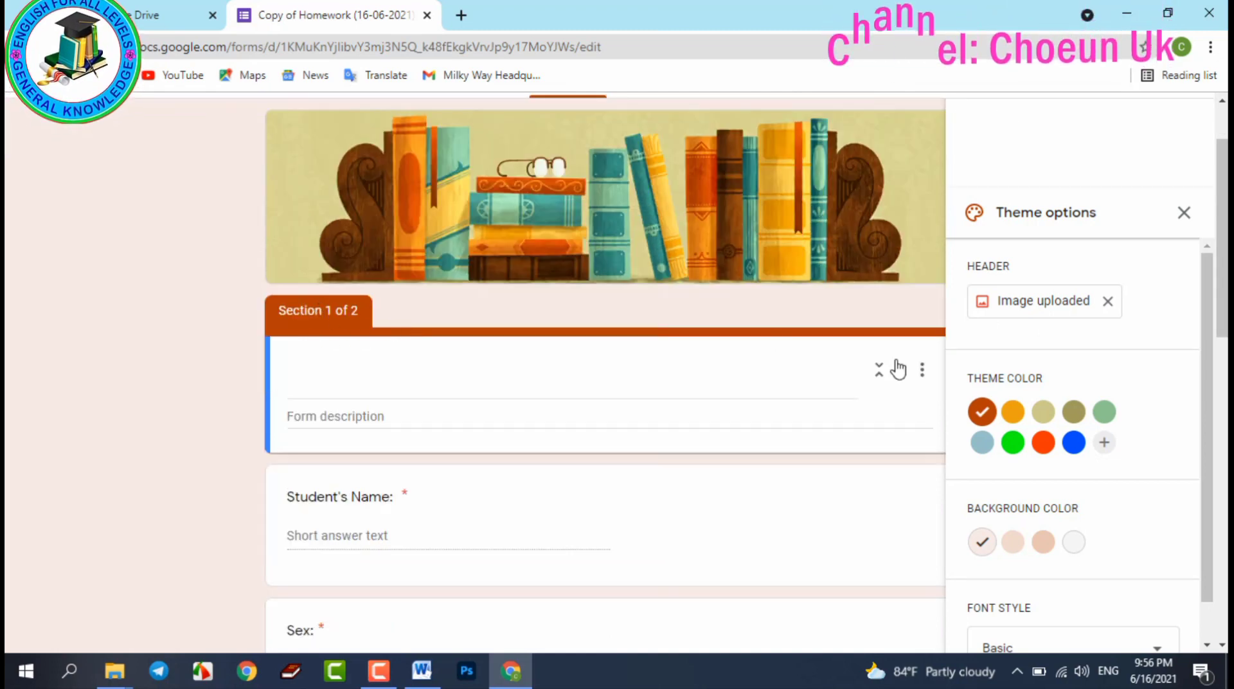
{"action": "left_click", "coordinate": [1107, 450]}
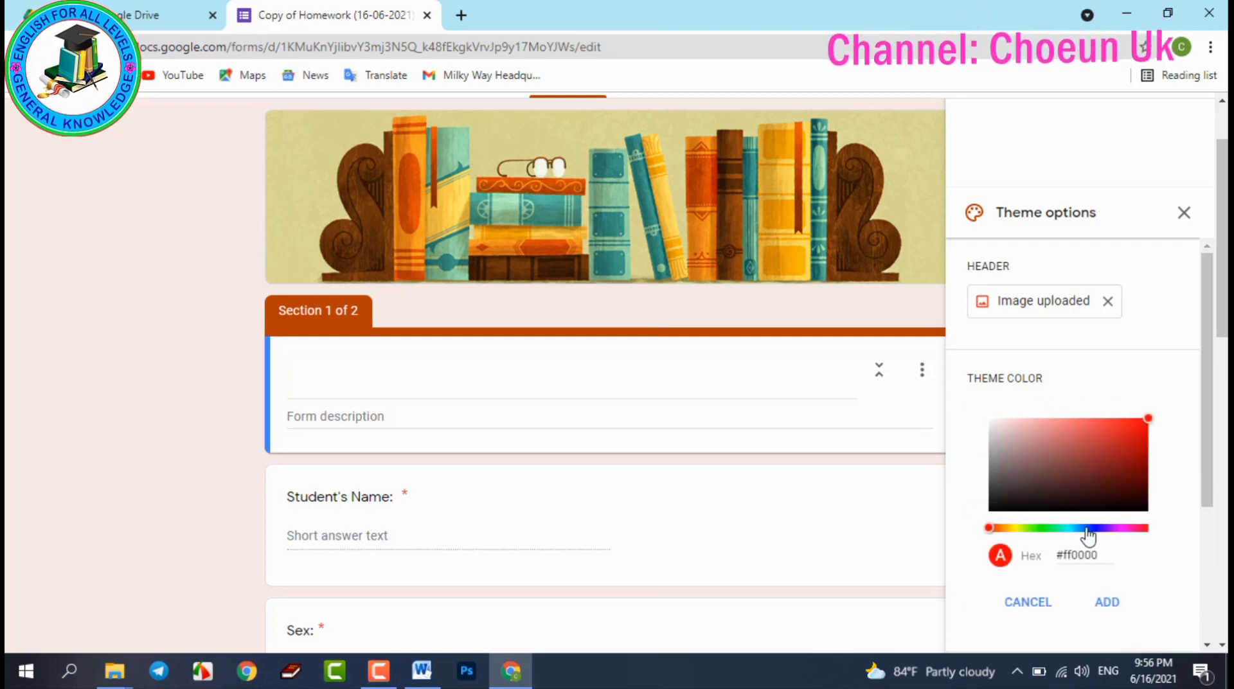
{"action": "left_click", "coordinate": [1063, 528]}
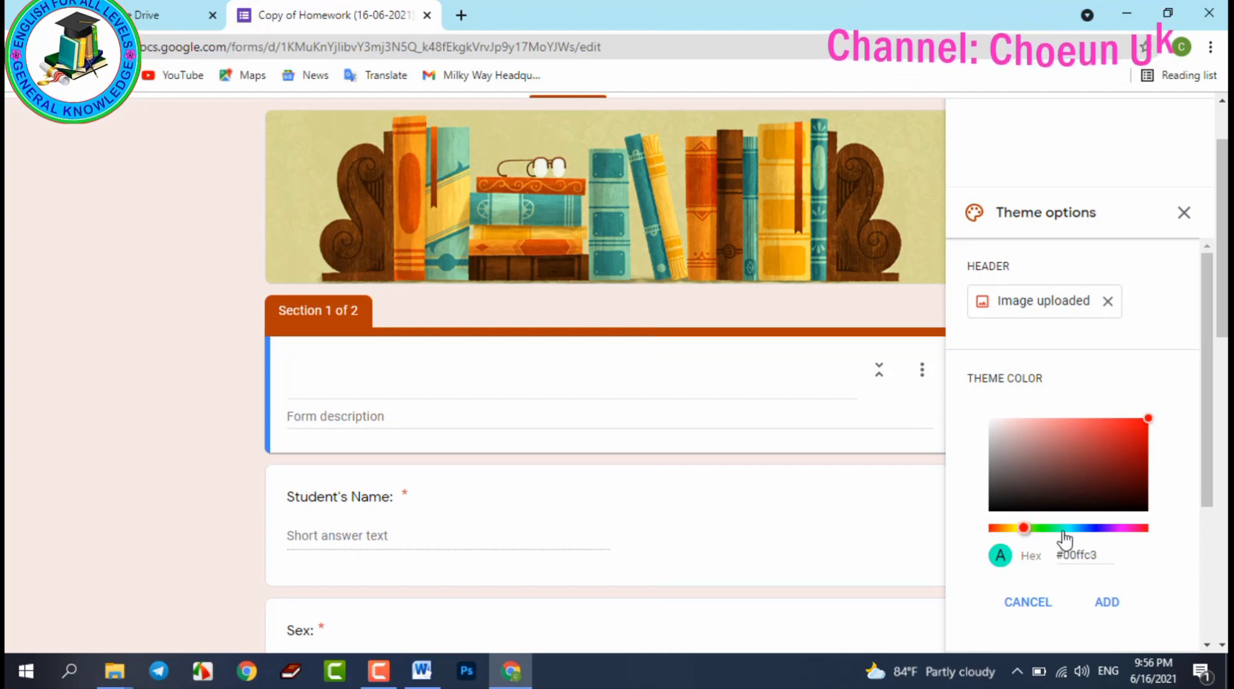
{"action": "mouse_move", "coordinate": [1072, 535]}
{"action": "left_mouse_down"}
{"action": "mouse_move", "coordinate": [1140, 507]}
{"action": "mouse_move", "coordinate": [1090, 536]}
{"action": "left_mouse_up"}
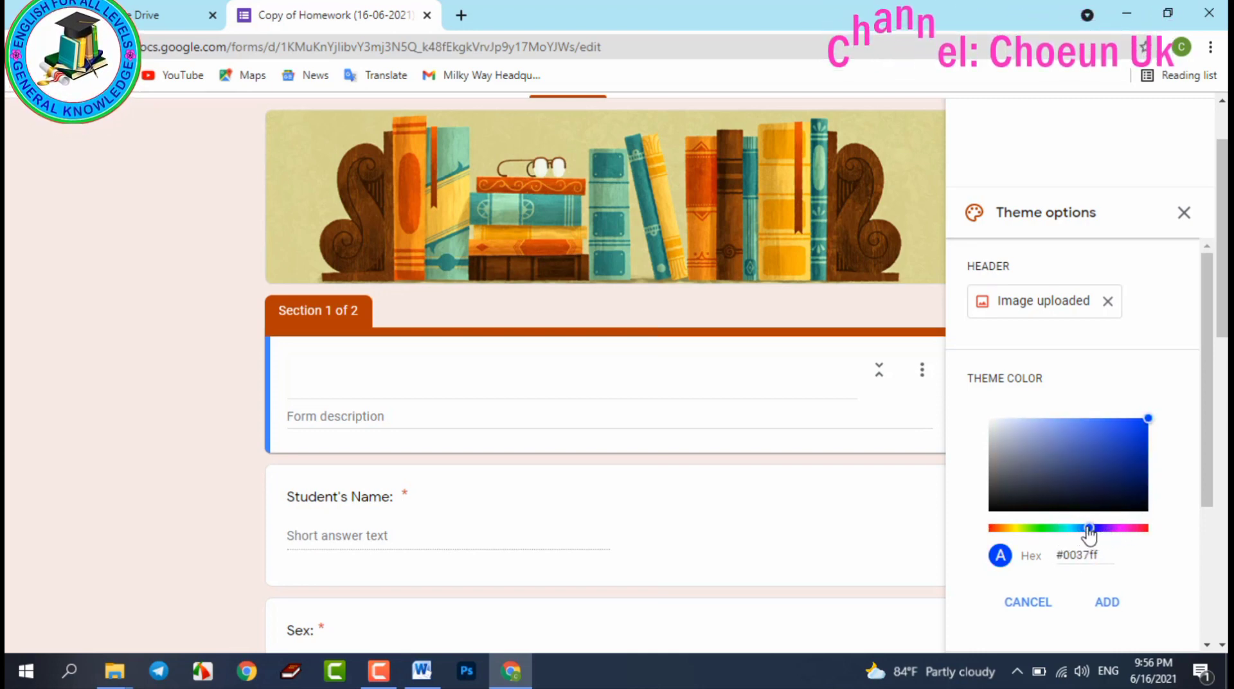
{"action": "left_click", "coordinate": [1108, 601]}
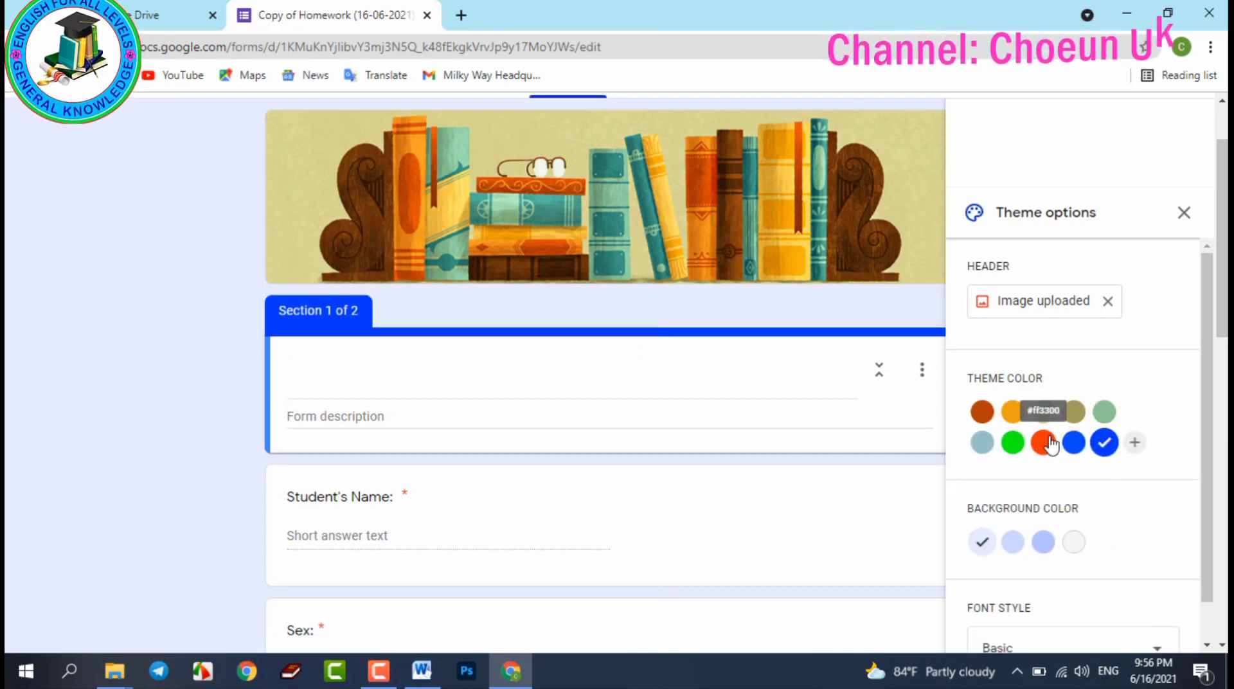
- Try the orange-red #ff3300, green and lighter blue theme colors, and reselect the custom #0037ff blue
{"action": "left_click", "coordinate": [1043, 442]}
{"action": "left_click", "coordinate": [1014, 442]}
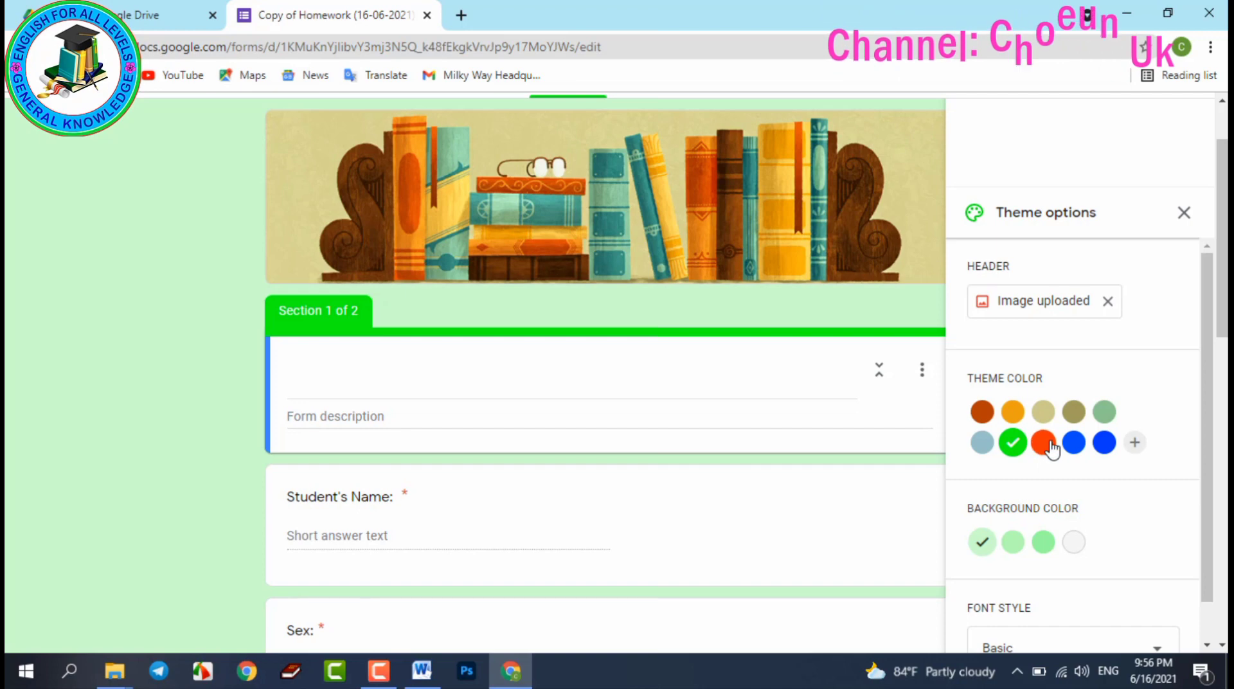
{"action": "left_click", "coordinate": [1074, 444]}
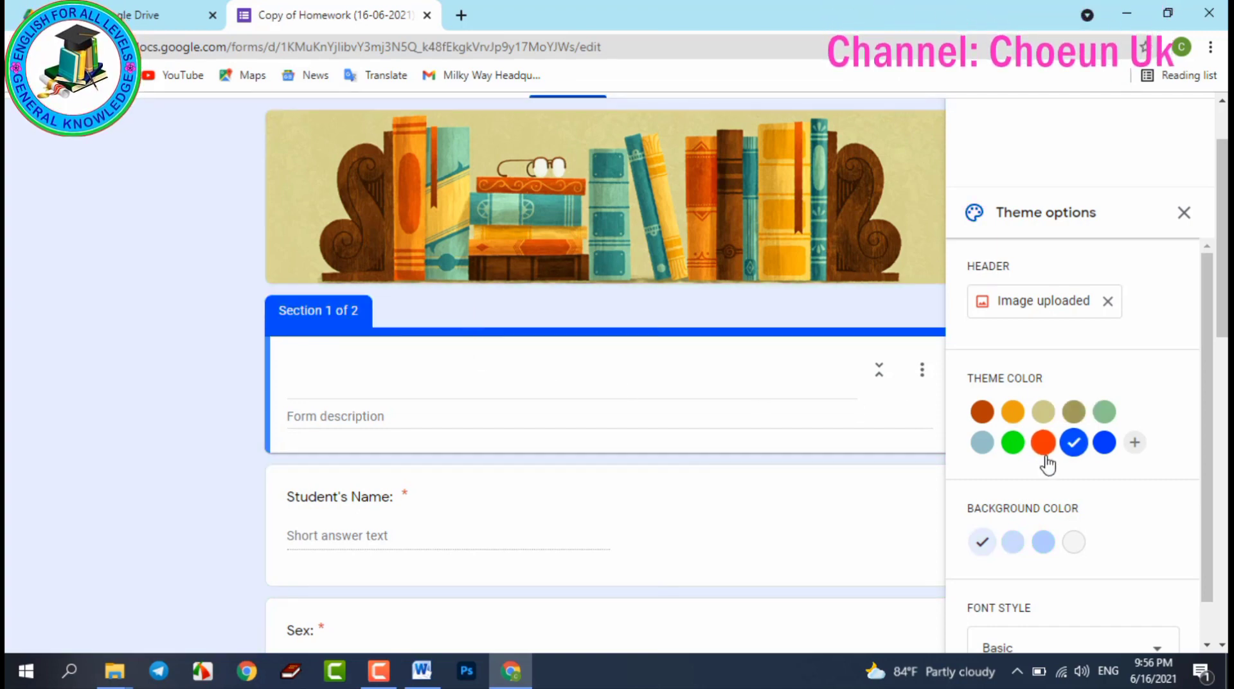
{"action": "left_click", "coordinate": [1104, 443]}
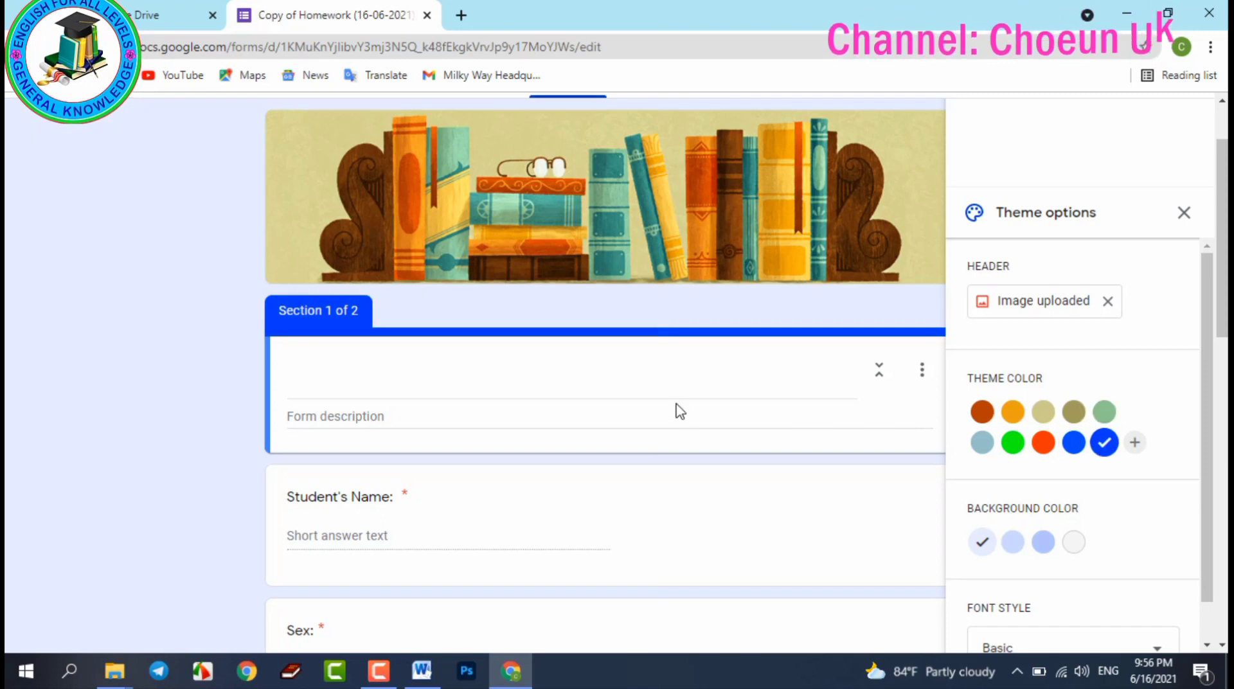
- Examine how the new header and theme color look across both form sections, and close the theme options
{"action": "scroll", "coordinate": [675, 410], "scroll_direction": "down", "scroll_amount": 2}
{"action": "scroll", "coordinate": [675, 410], "scroll_direction": "up", "scroll_amount": 3}
{"action": "scroll", "coordinate": [645, 414], "scroll_direction": "down", "scroll_amount": 2}
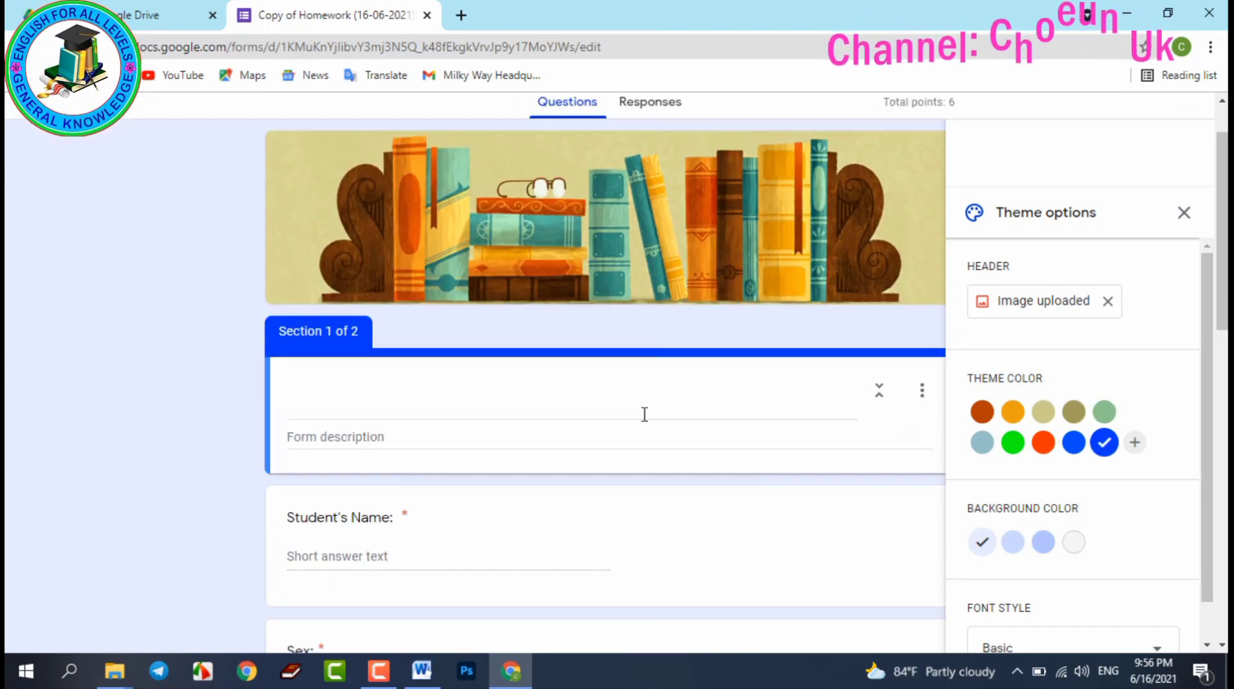
{"action": "scroll", "coordinate": [645, 413], "scroll_direction": "up", "scroll_amount": 1}
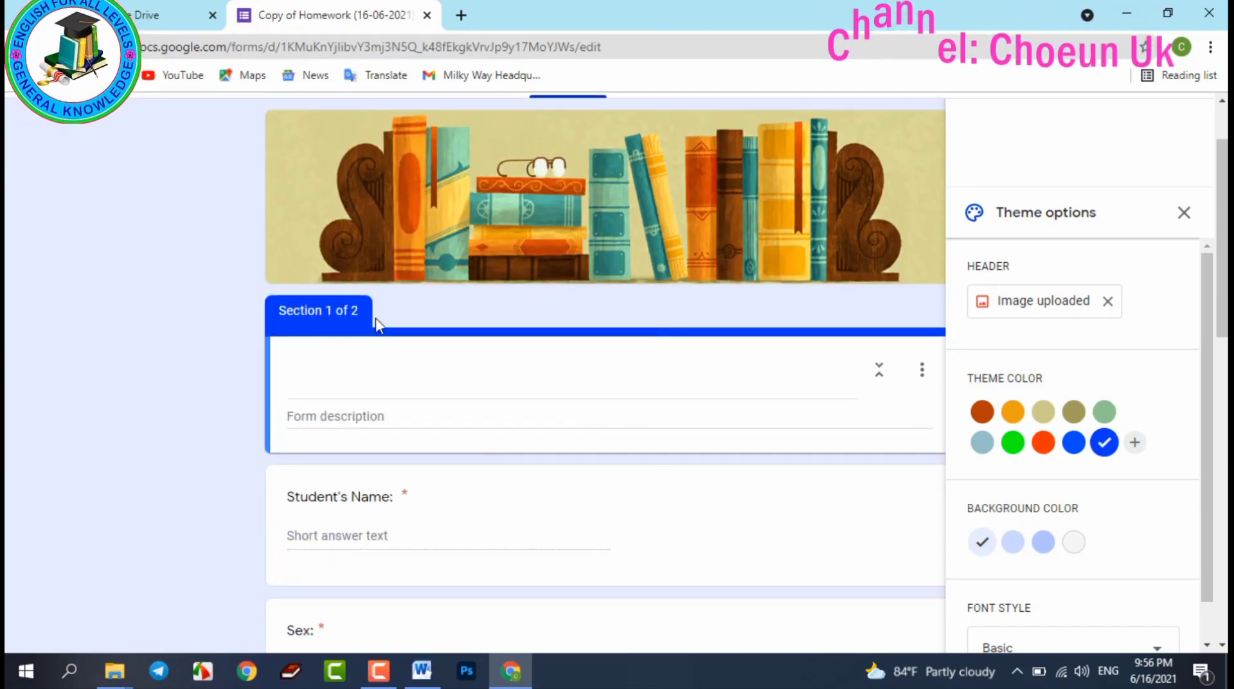
{"action": "scroll", "coordinate": [540, 466], "scroll_direction": "down", "scroll_amount": 6}
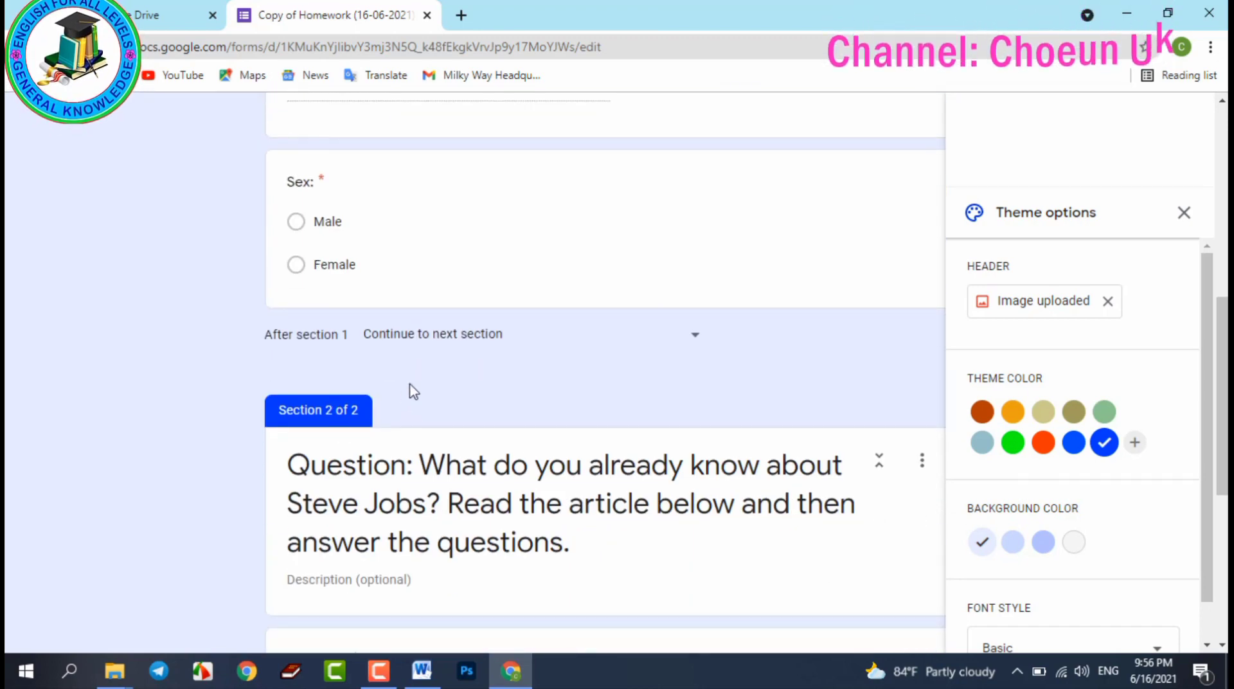
{"action": "scroll", "coordinate": [427, 364], "scroll_direction": "up", "scroll_amount": 4}
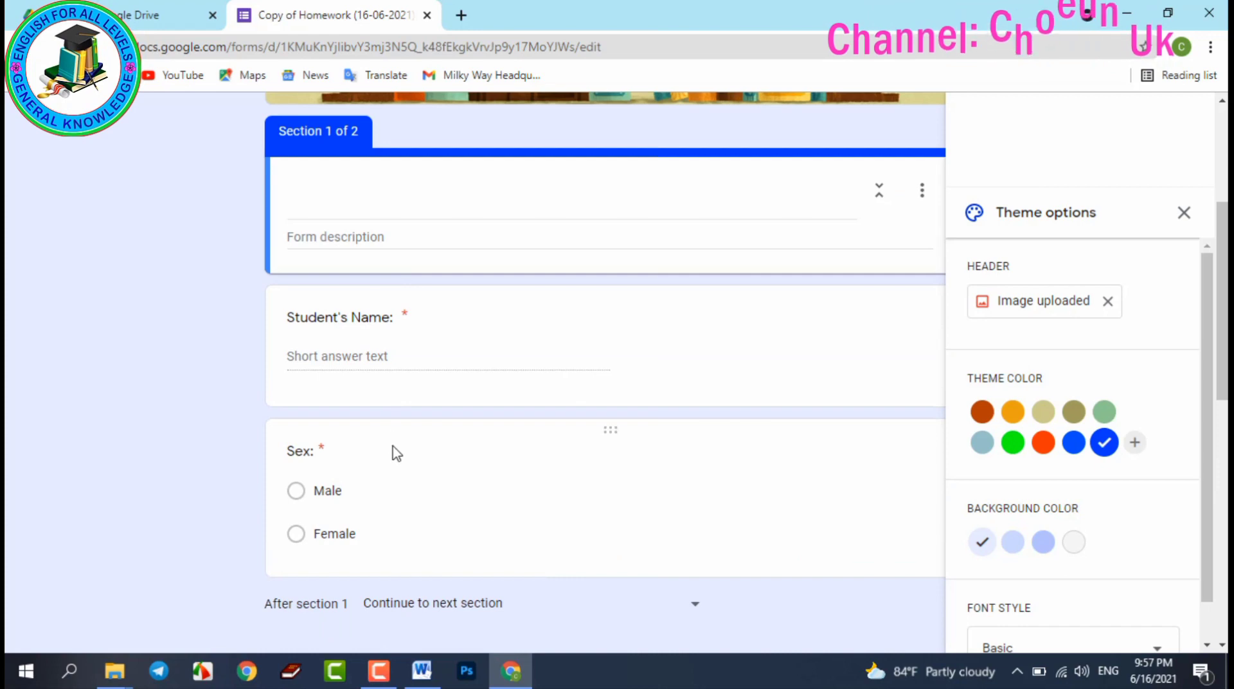
{"action": "scroll", "coordinate": [394, 449], "scroll_direction": "down", "scroll_amount": 3}
{"action": "scroll", "coordinate": [523, 441], "scroll_direction": "up", "scroll_amount": 7}
{"action": "scroll", "coordinate": [527, 463], "scroll_direction": "down", "scroll_amount": 7}
{"action": "scroll", "coordinate": [526, 462], "scroll_direction": "down", "scroll_amount": 4}
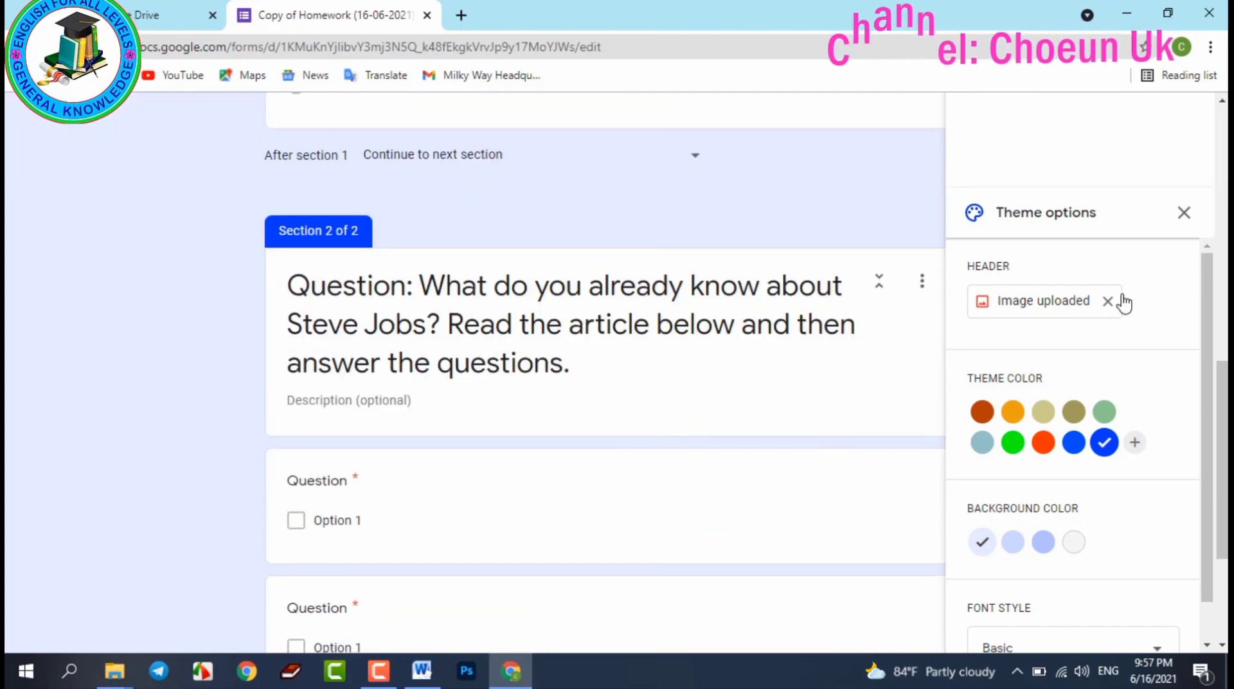
{"action": "left_click", "coordinate": [1184, 213]}
- Replace the blank form title in Section 1 with "HOMEWORK (LEVEL 5)"
{"action": "scroll", "coordinate": [983, 383], "scroll_direction": "down", "scroll_amount": 3}
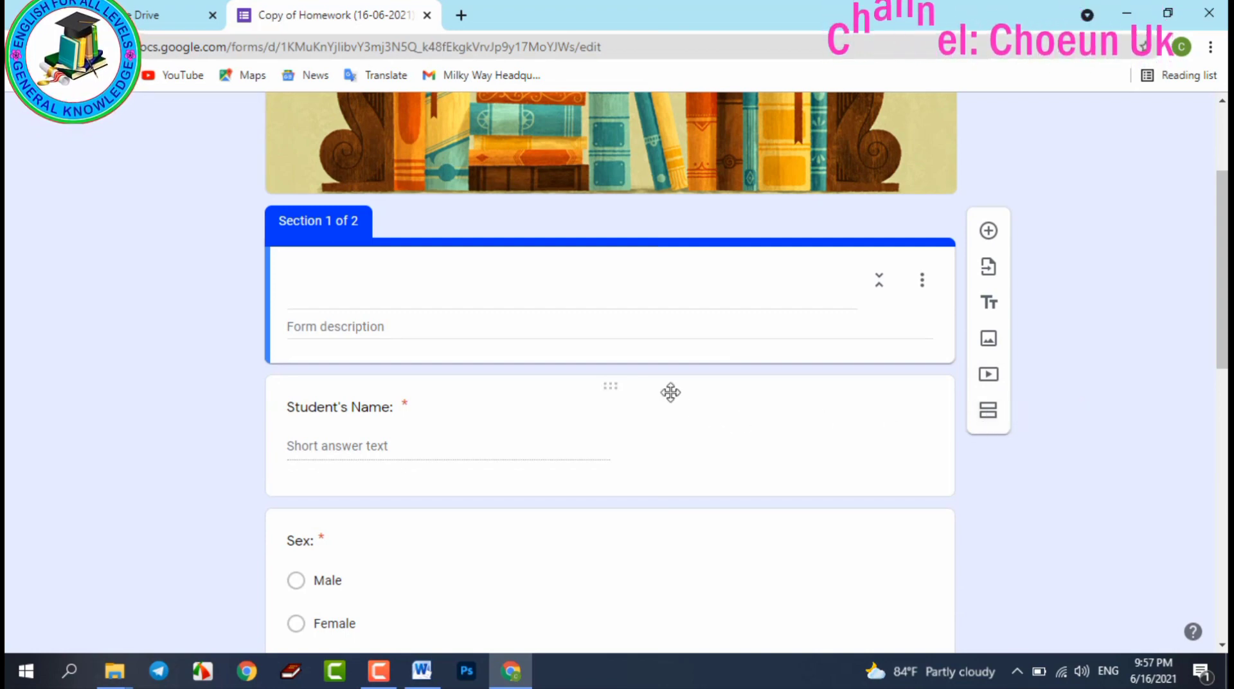
{"action": "scroll", "coordinate": [456, 474], "scroll_direction": "down", "scroll_amount": 4}
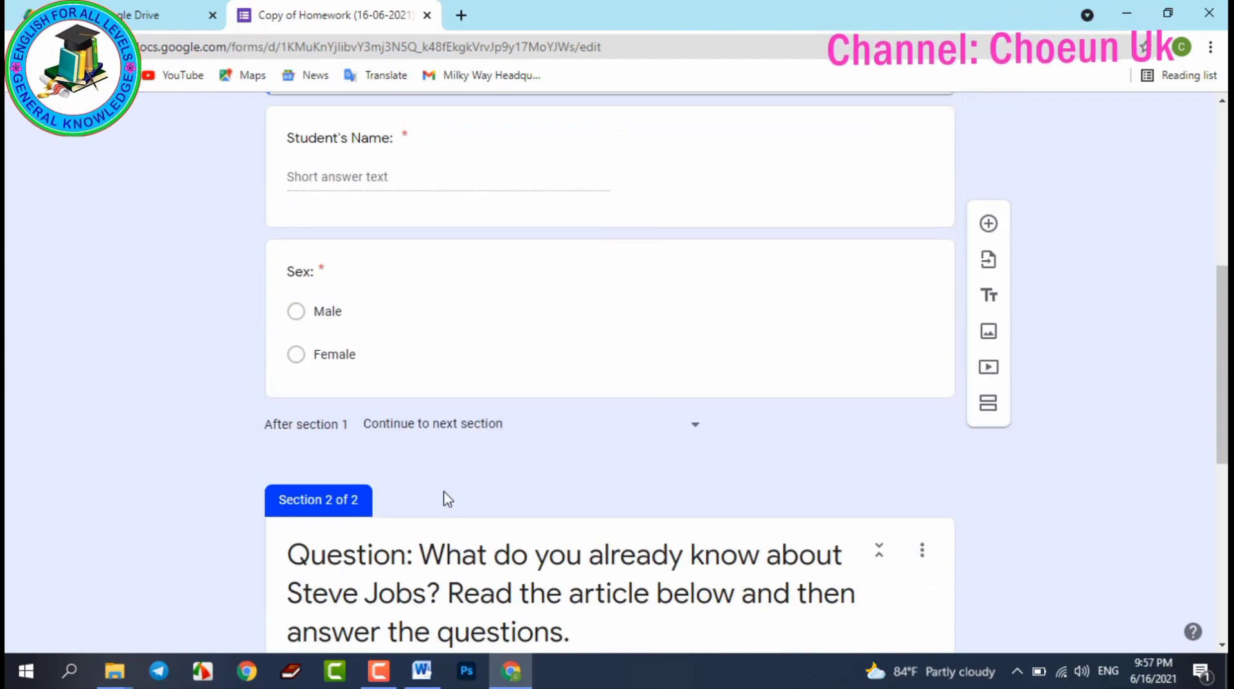
{"action": "scroll", "coordinate": [499, 476], "scroll_direction": "up", "scroll_amount": 7}
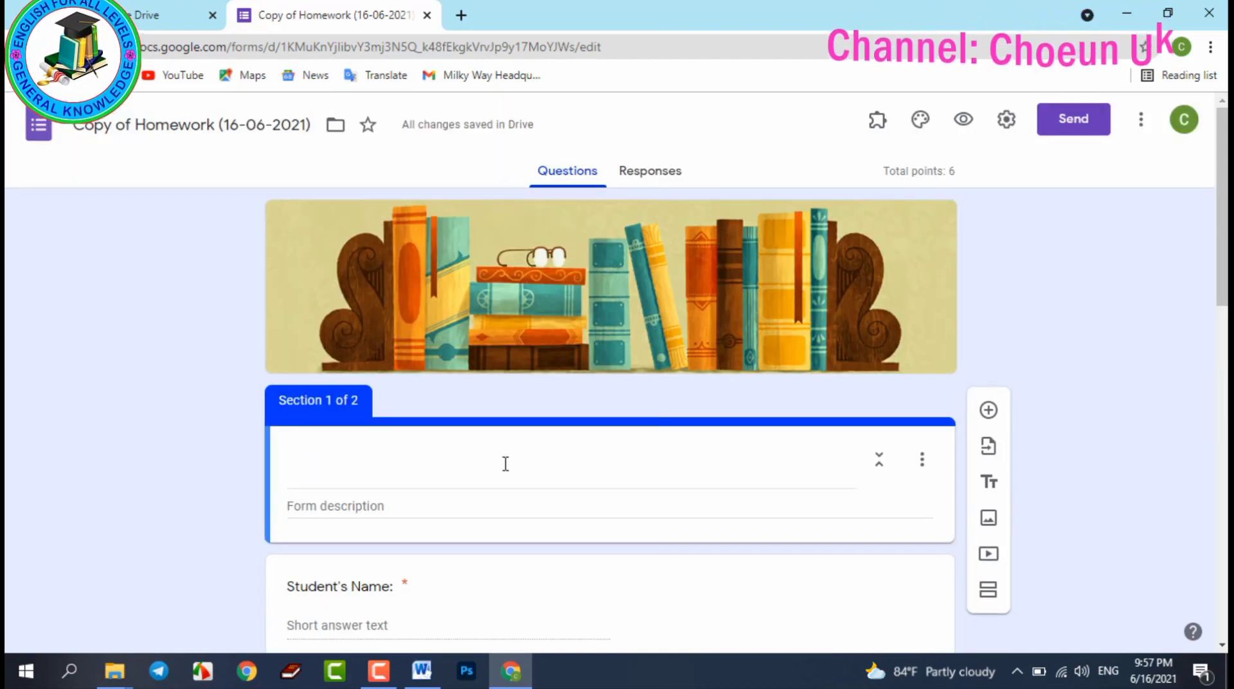
{"action": "triple_click", "coordinate": [373, 449]}
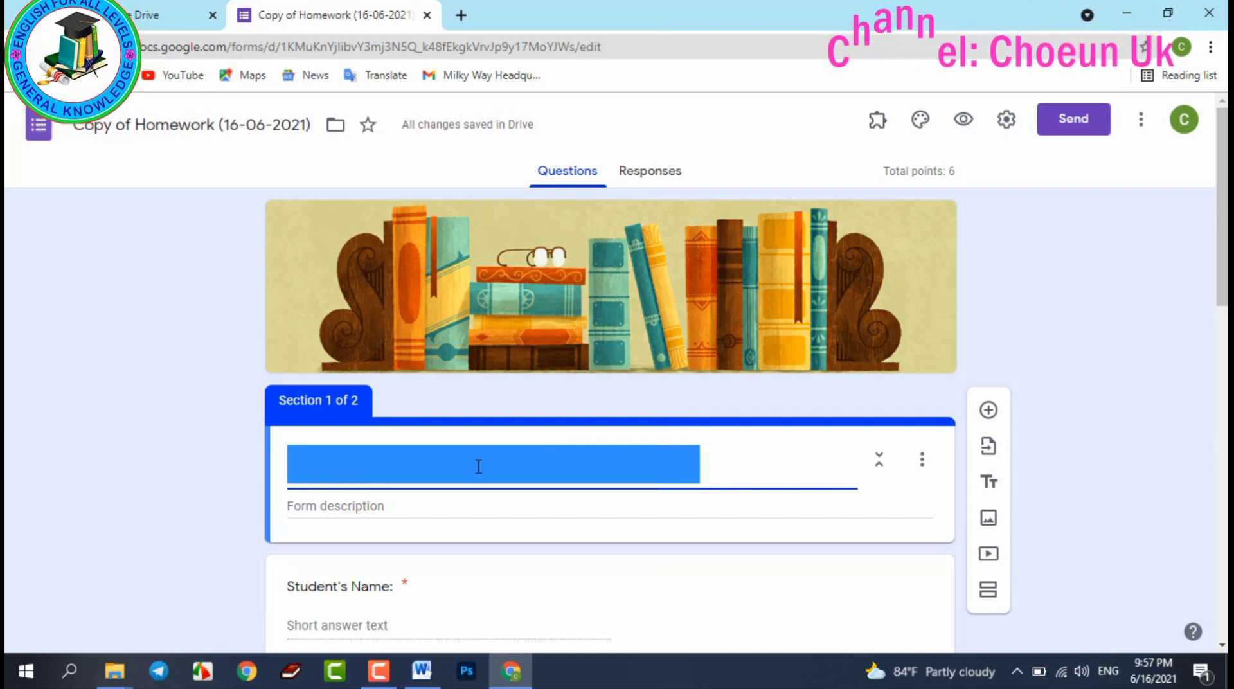
{"action": "type", "text": "H"}
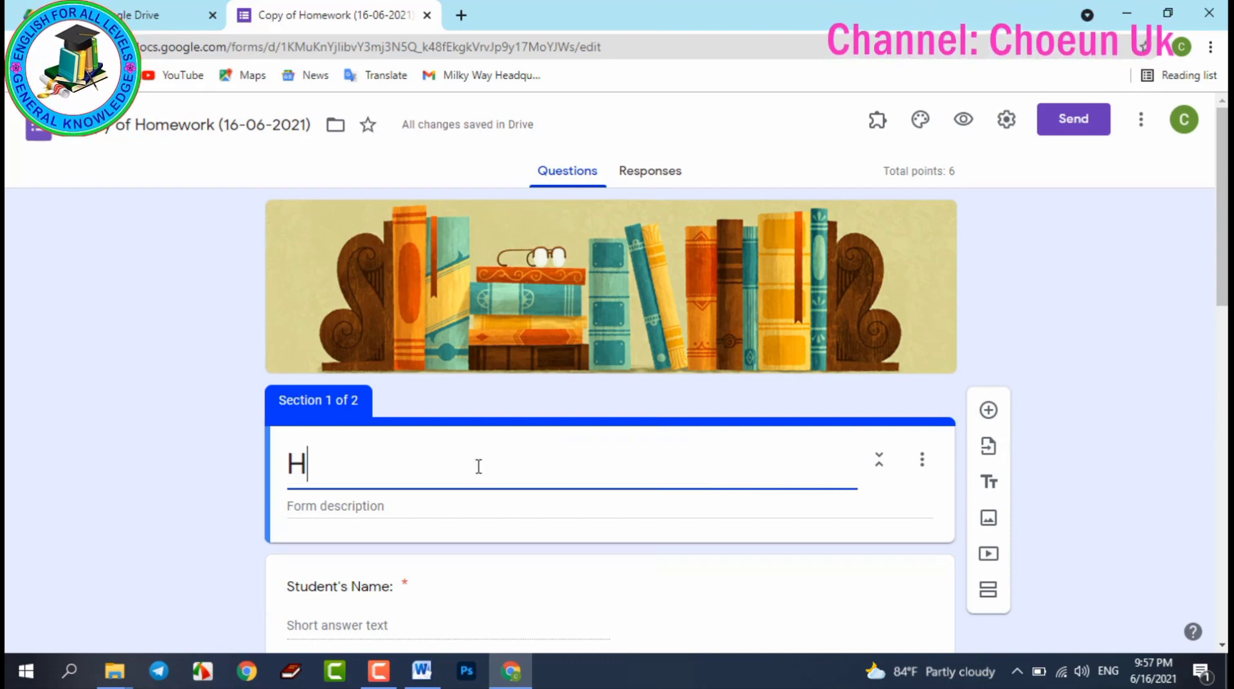
{"action": "type", "text": "OME"}
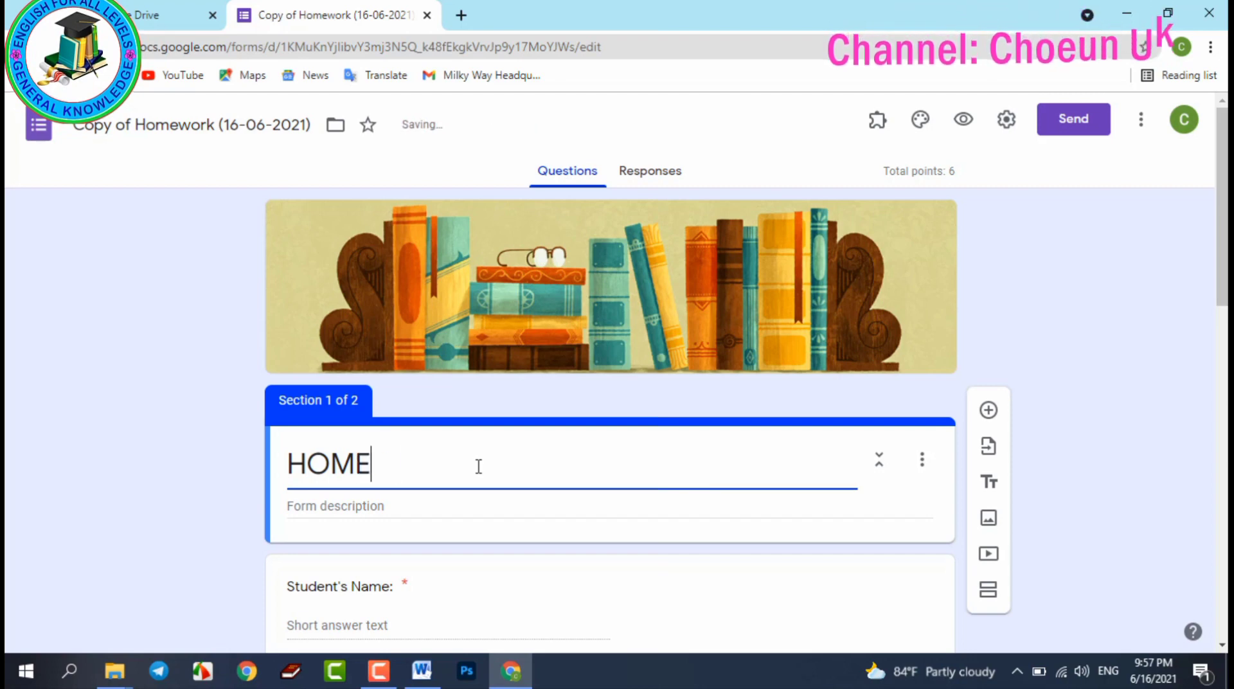
{"action": "type", "text": "WO"}
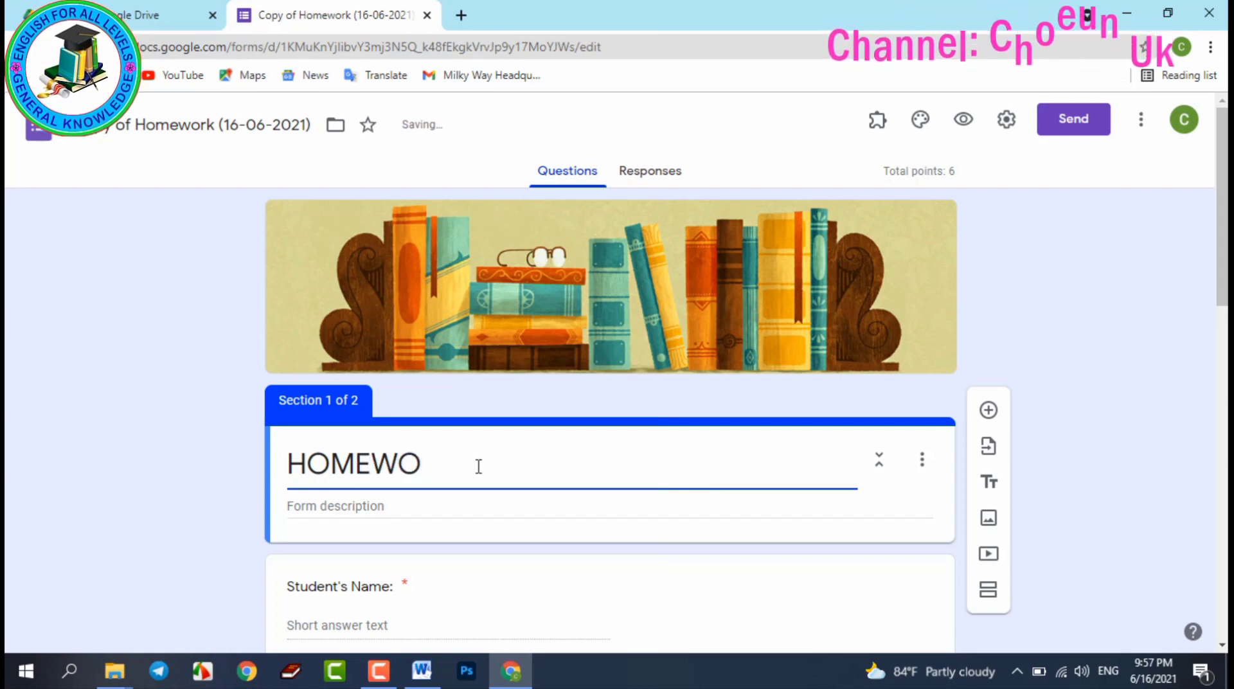
{"action": "type", "text": "RK"}
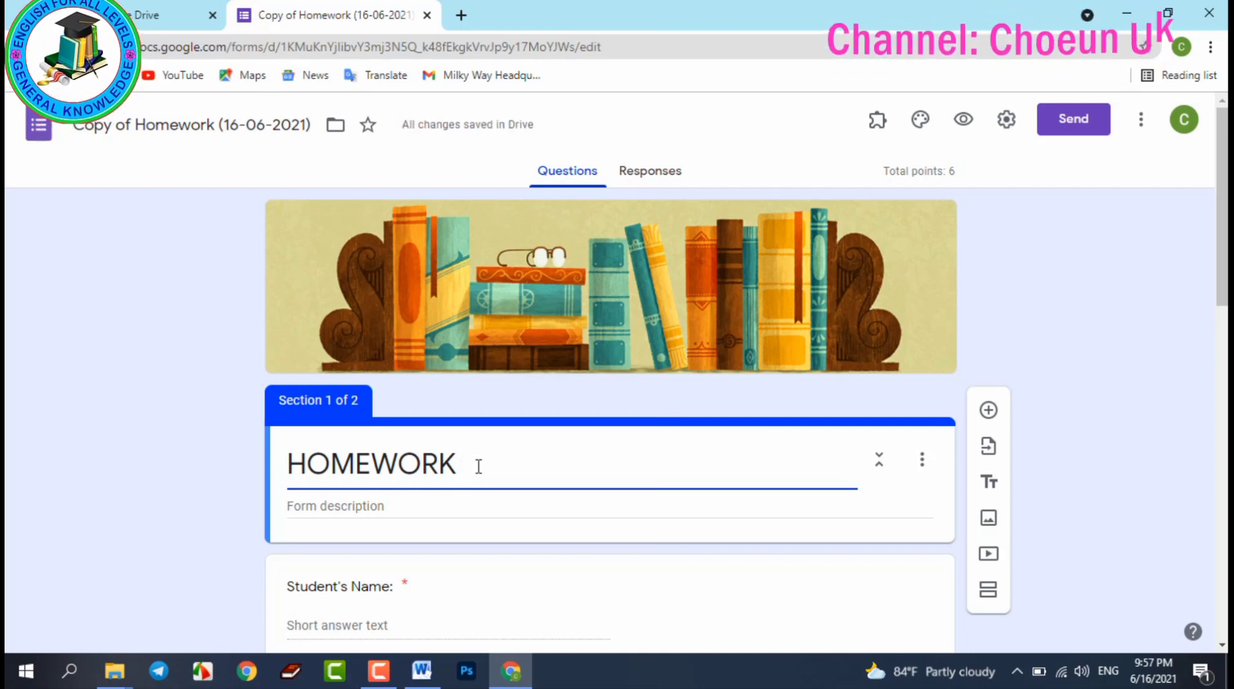
{"action": "type", "text": "("}
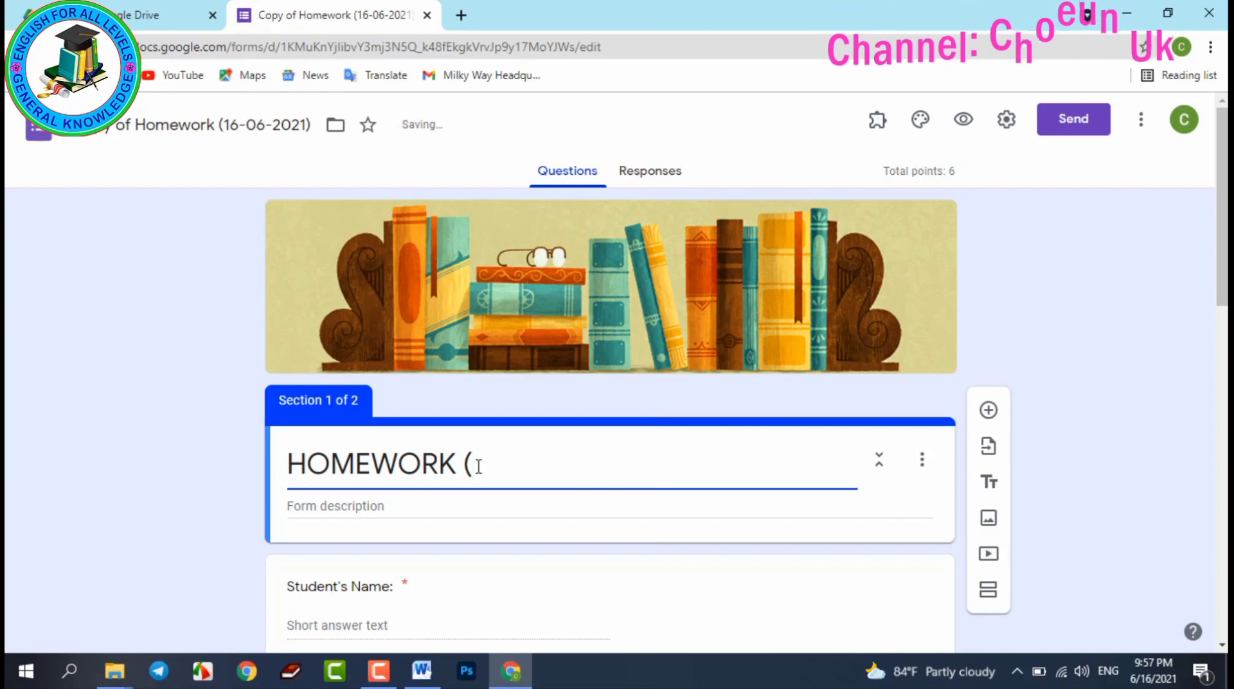
{"action": "type", "text": "LEVEL"}
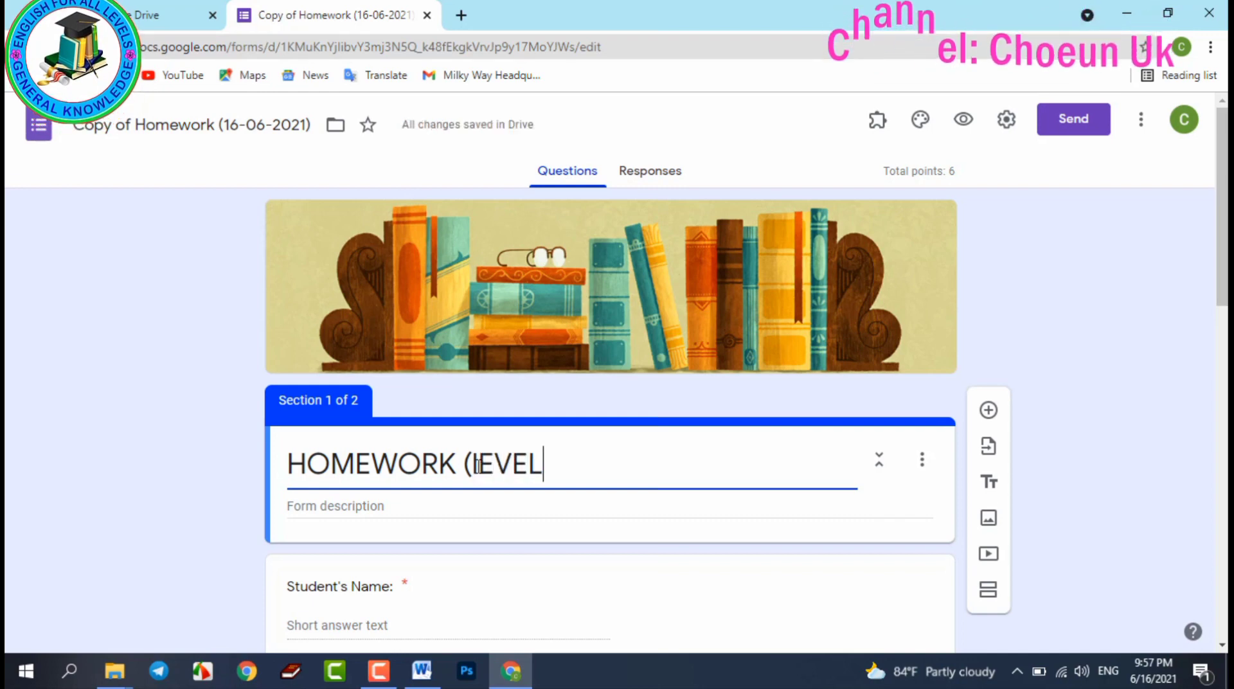
{"action": "key", "text": "BackSpace"}
{"action": "key", "text": "BackSpace"}
{"action": "key", "text": "BackSpace"}
{"action": "key", "text": "BackSpace"}
{"action": "key", "text": "BackSpace"}
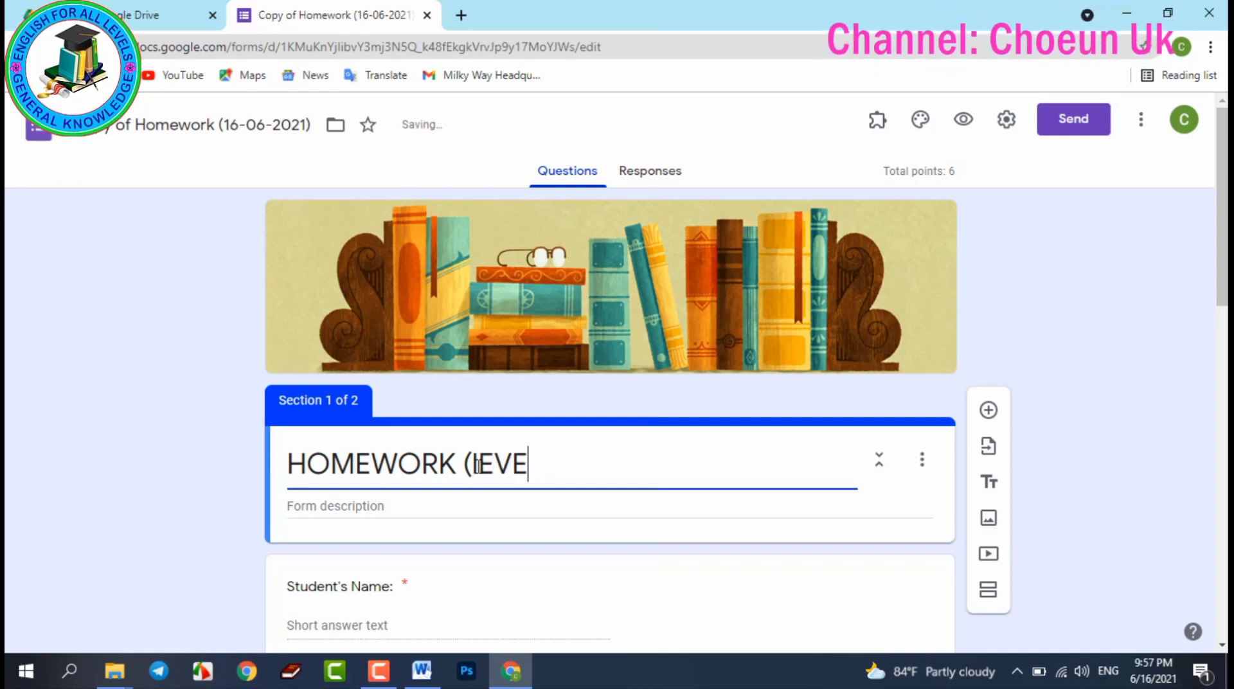
{"action": "type", "text": "LEVL"}
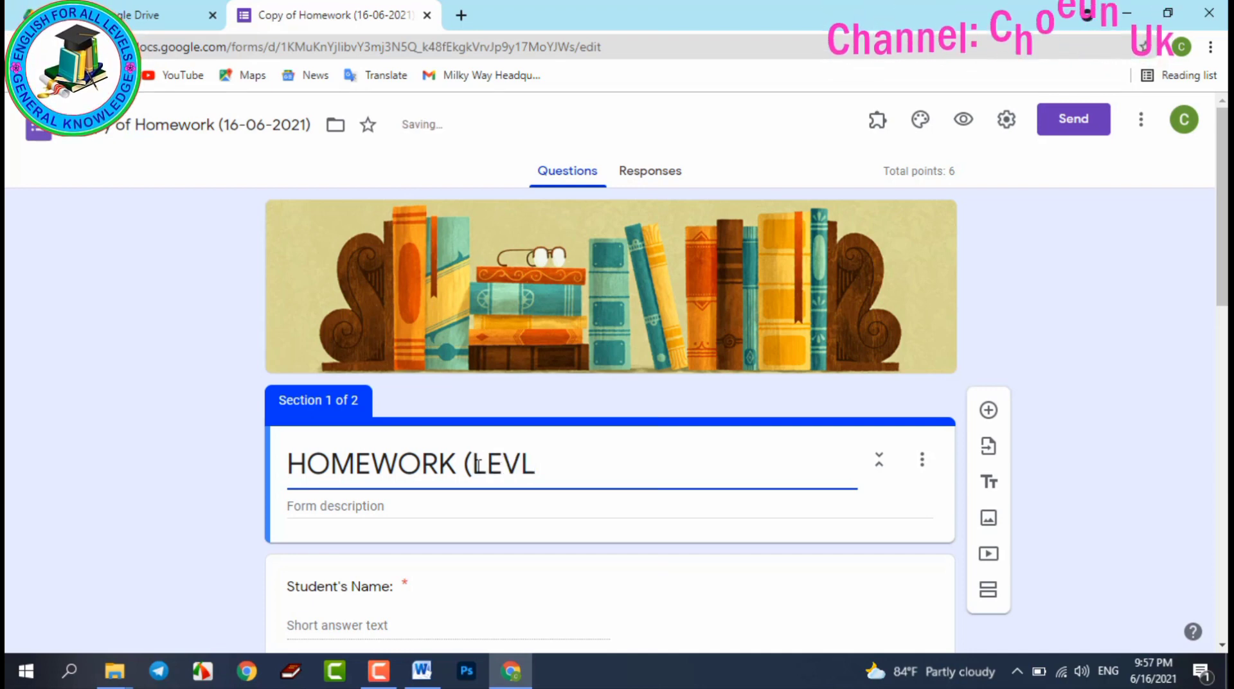
{"action": "key", "text": "BackSpace"}
{"action": "type", "text": "EL "}
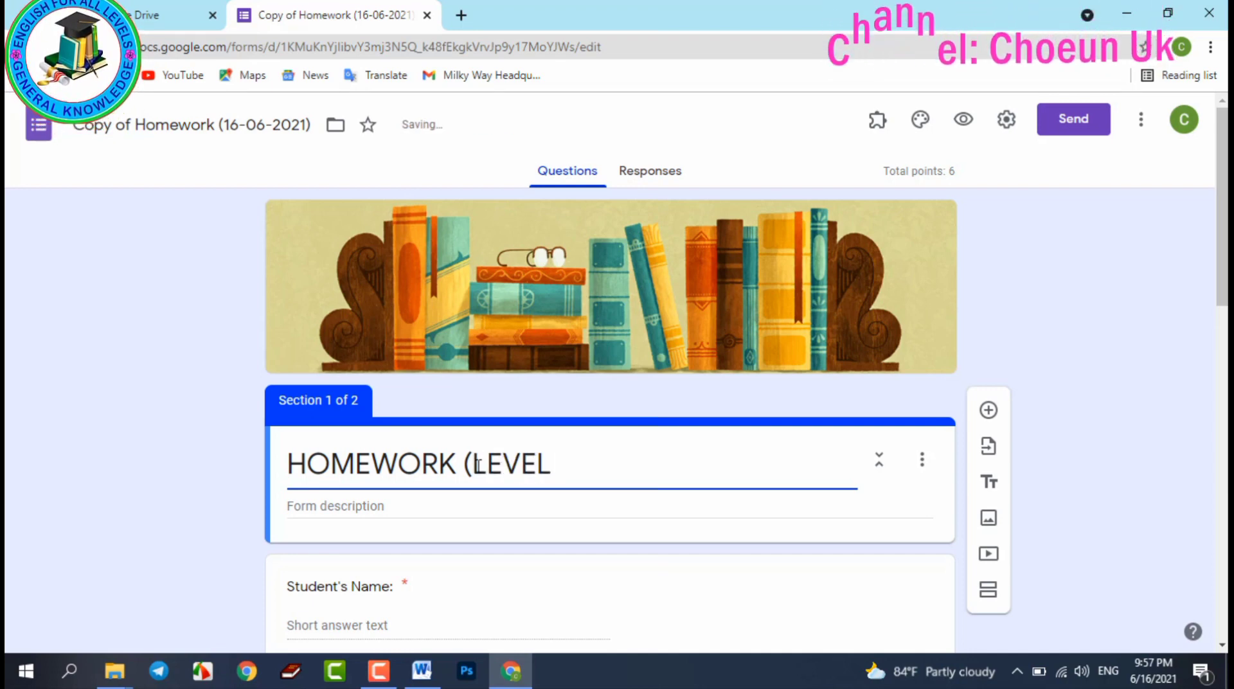
{"action": "type", "text": "5"}
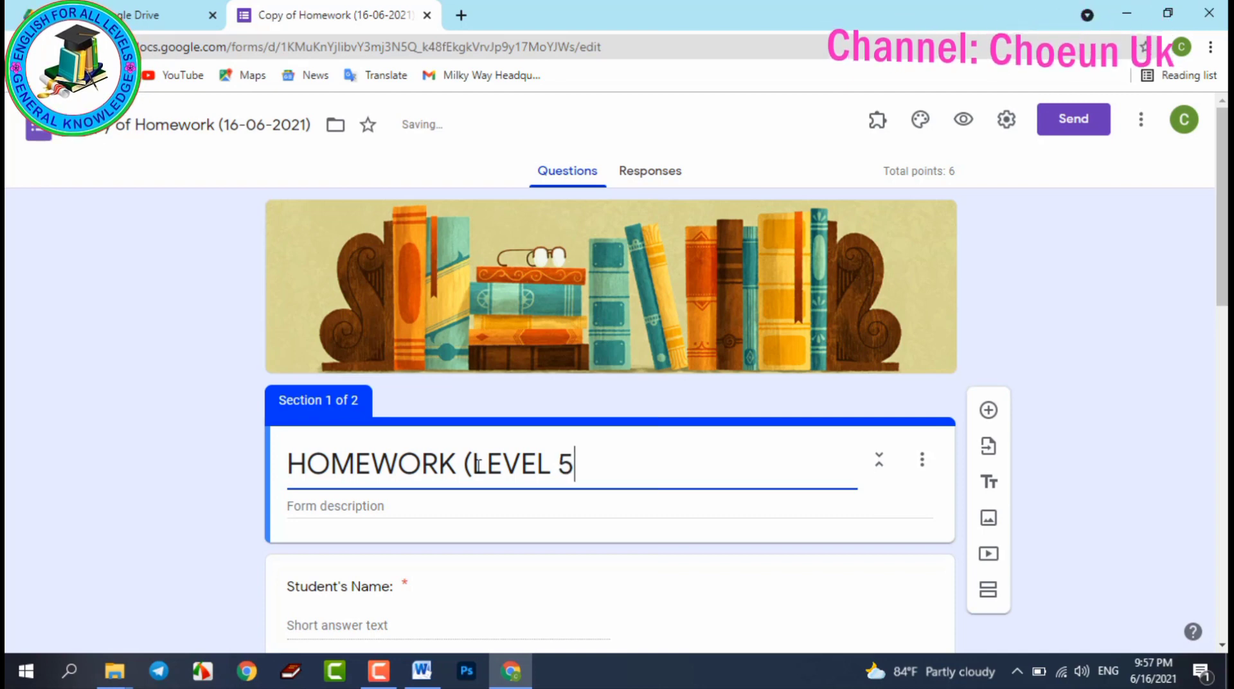
{"action": "type", "text": ")"}
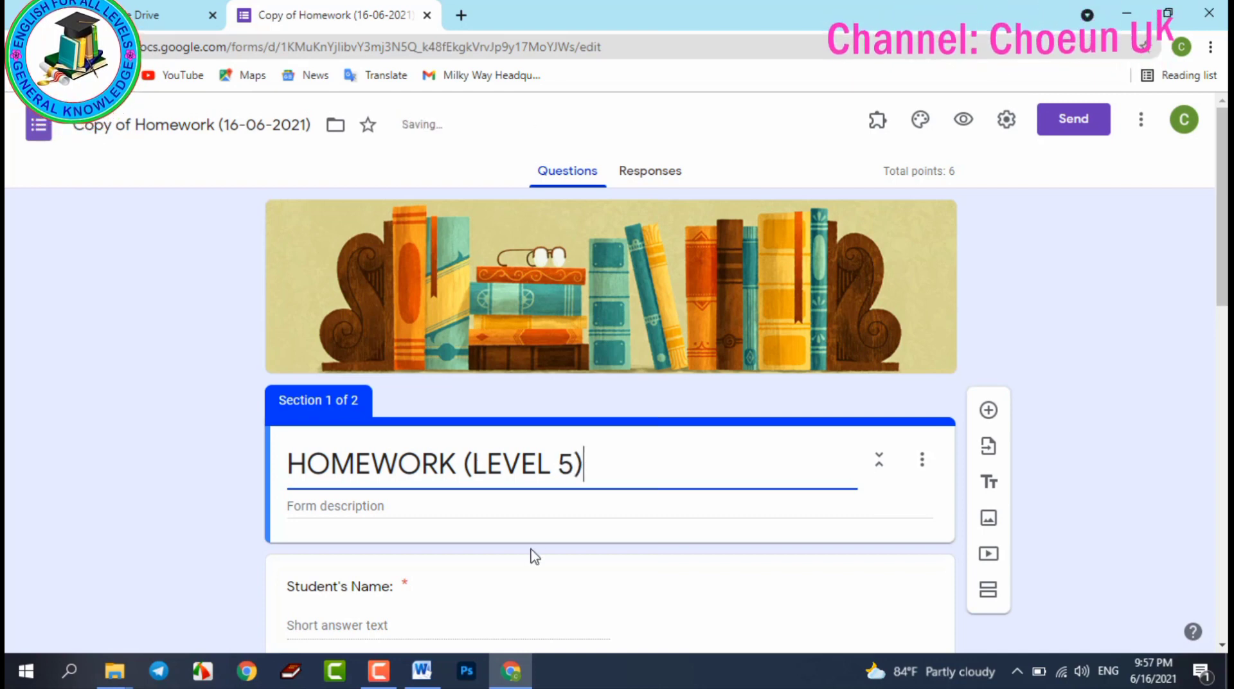
- Turn the Required setting of the Student's Name question off and back on
{"action": "scroll", "coordinate": [550, 459], "scroll_direction": "down", "scroll_amount": 1}
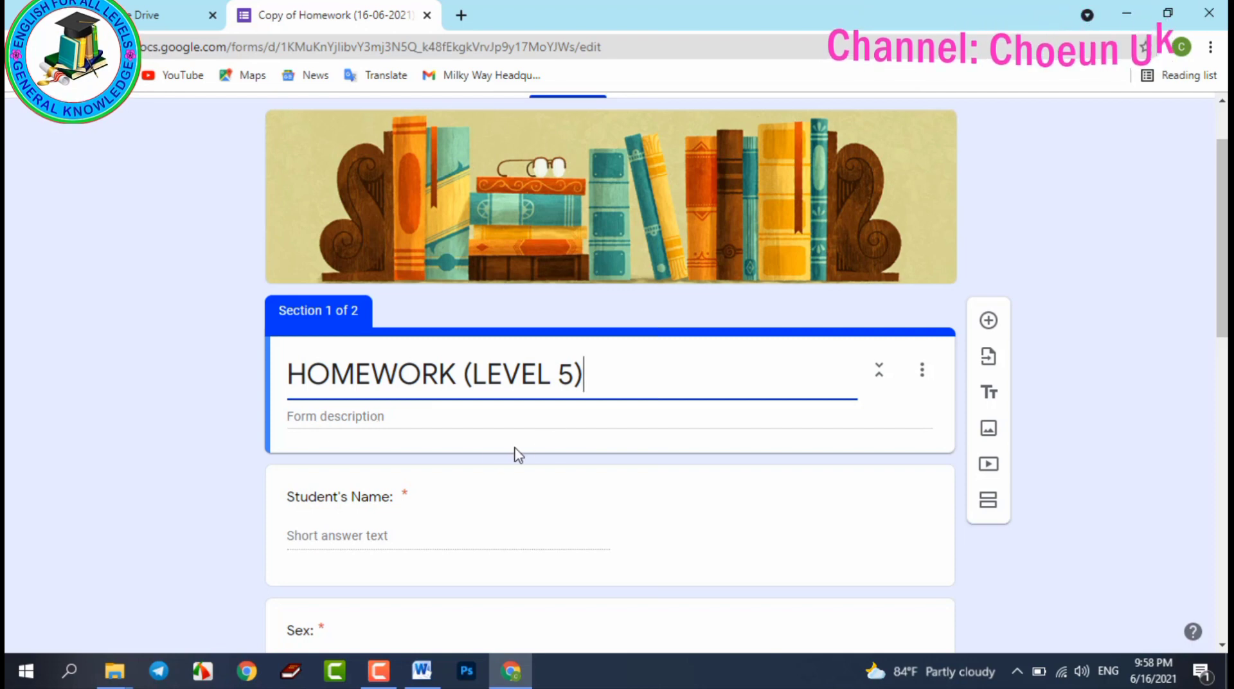
{"action": "scroll", "coordinate": [495, 463], "scroll_direction": "down", "scroll_amount": 1}
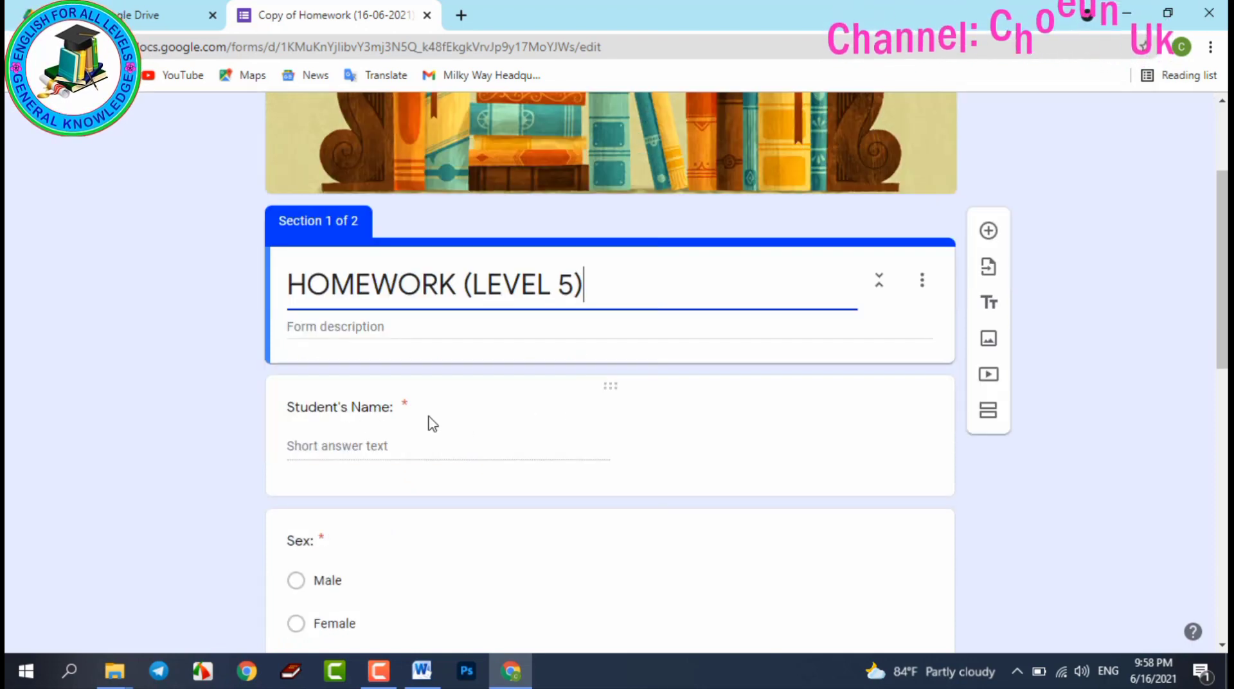
{"action": "left_click", "coordinate": [631, 432]}
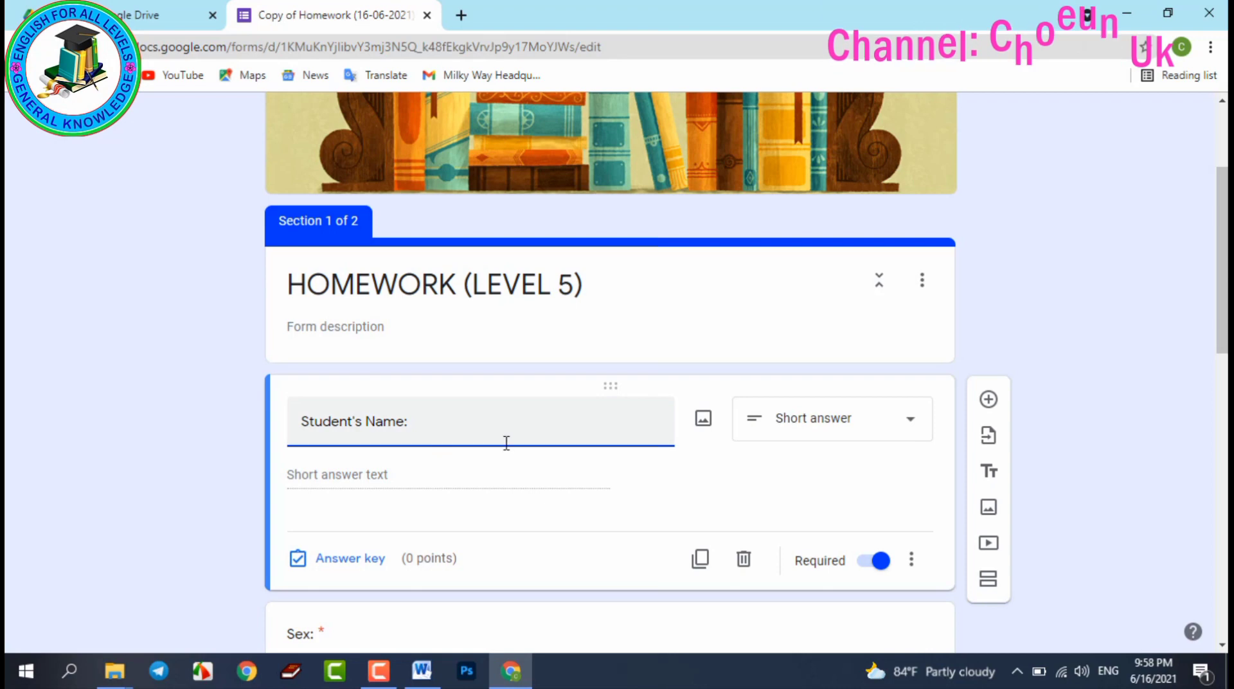
{"action": "left_click", "coordinate": [861, 565]}
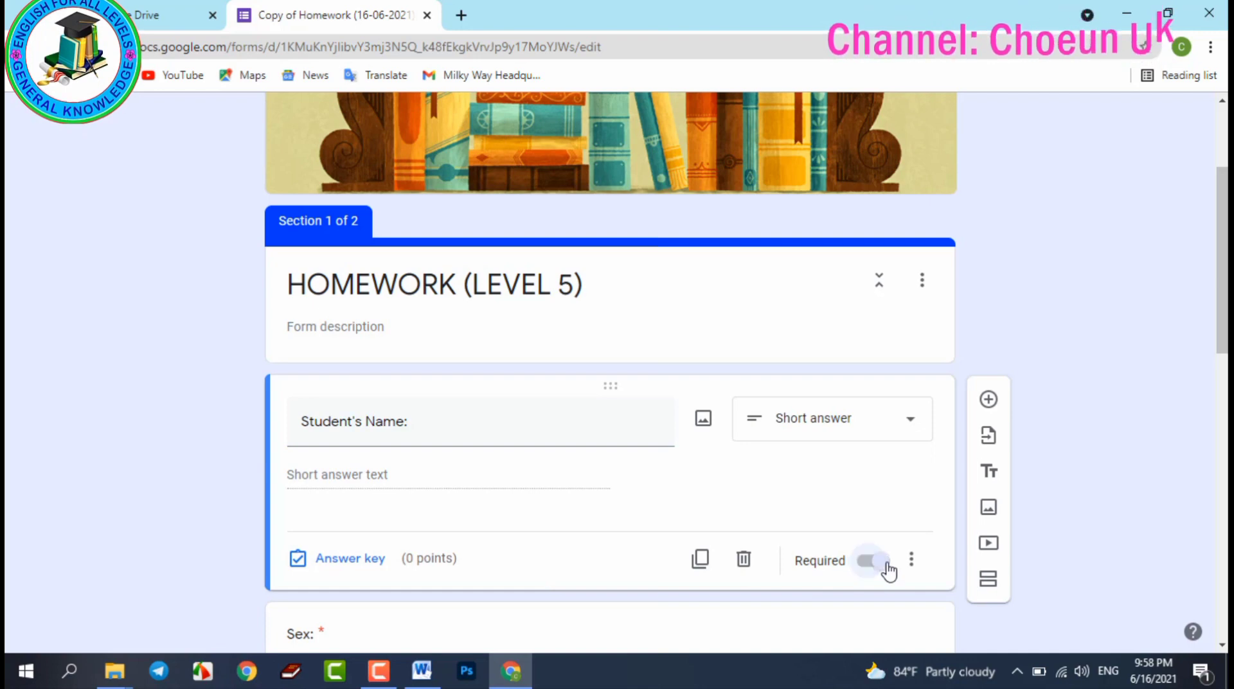
{"action": "left_click", "coordinate": [889, 569]}
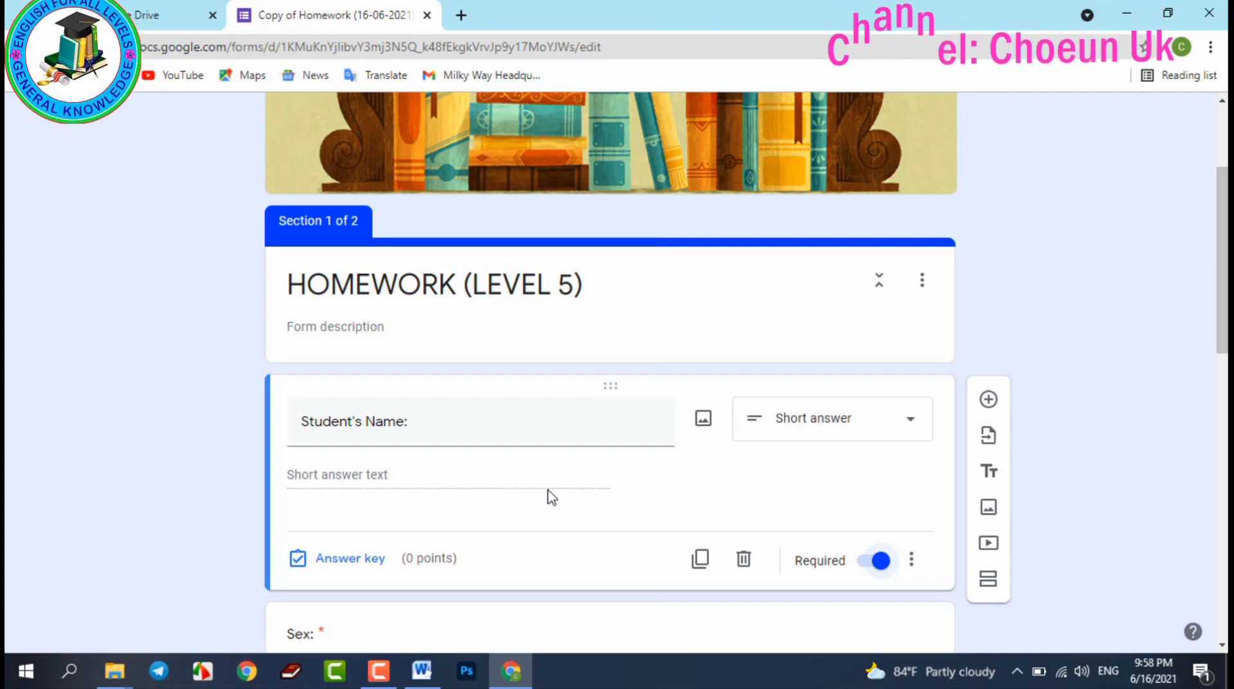
{"action": "scroll", "coordinate": [556, 501], "scroll_direction": "down", "scroll_amount": 3}
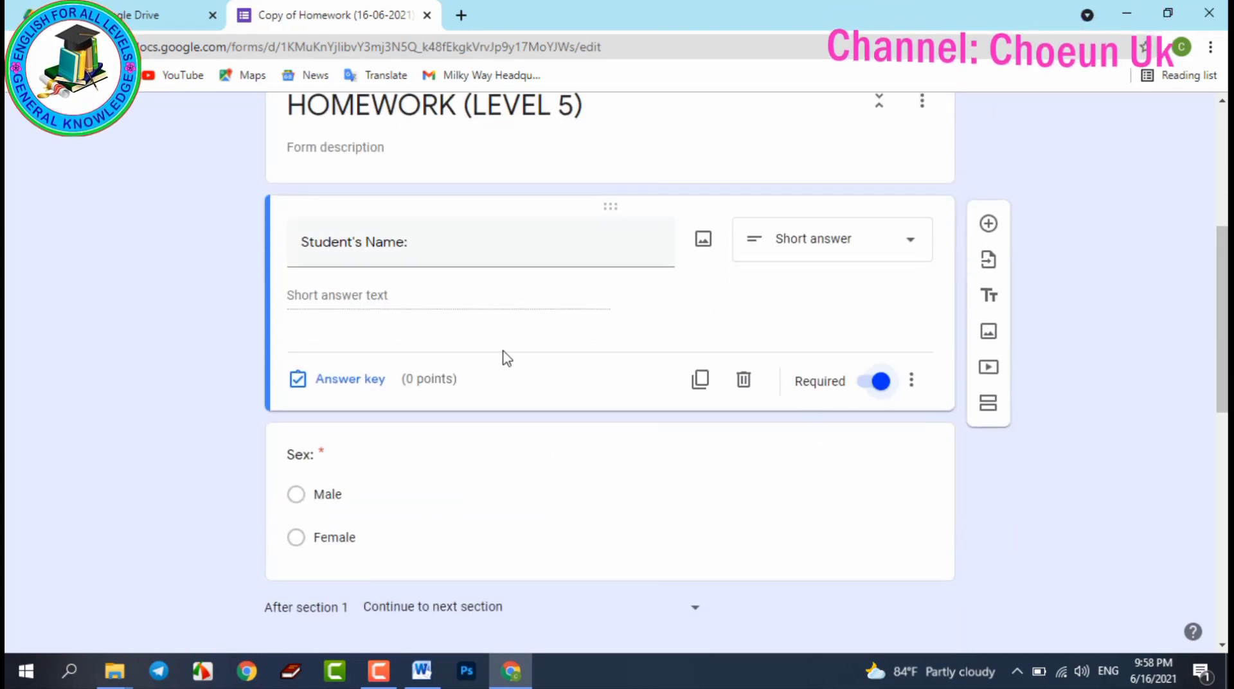
{"action": "scroll", "coordinate": [504, 356], "scroll_direction": "up", "scroll_amount": 4}
{"action": "scroll", "coordinate": [573, 416], "scroll_direction": "up", "scroll_amount": 2}
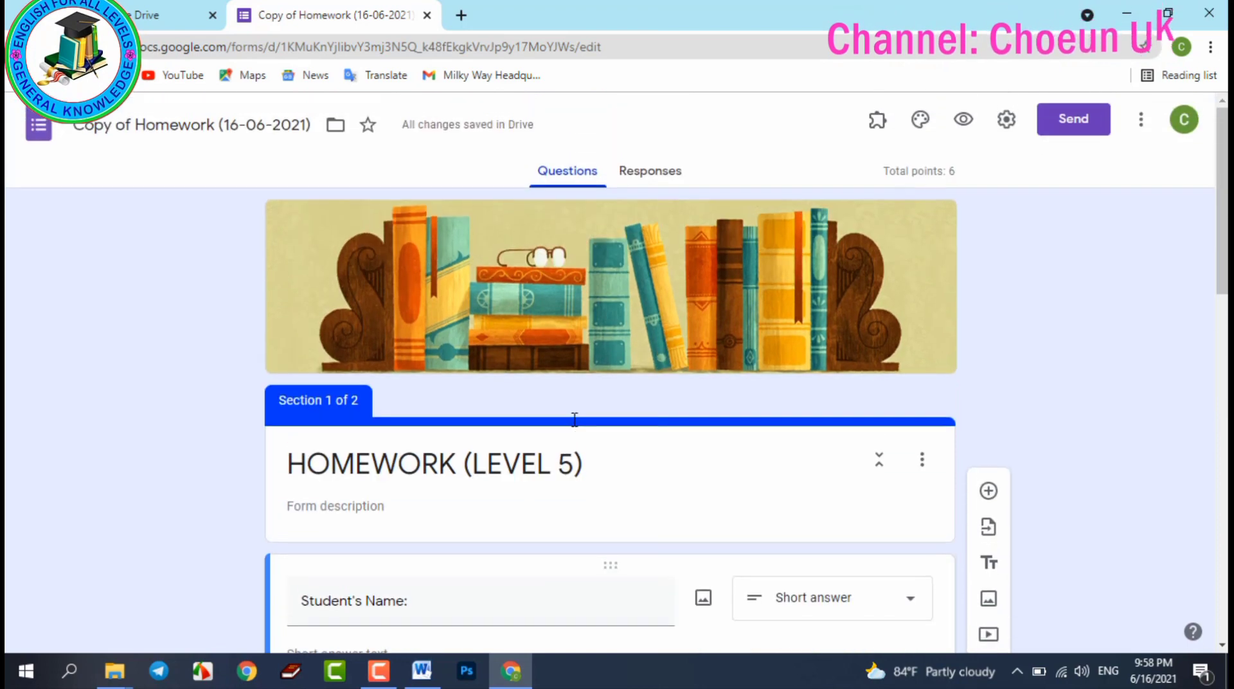
{"action": "left_click", "coordinate": [609, 557]}
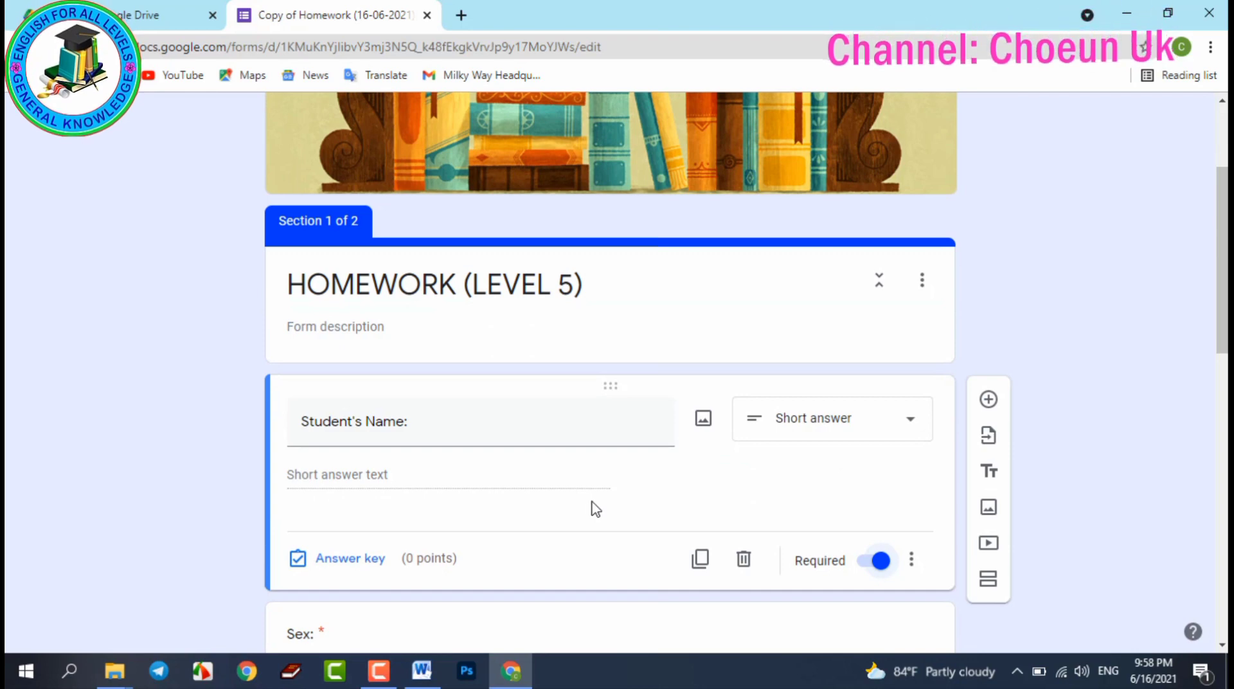
- Try marking Male and Female as correct answers in the Sex question's answer key, clear the marks and close the key
{"action": "scroll", "coordinate": [450, 574], "scroll_direction": "down", "scroll_amount": 3}
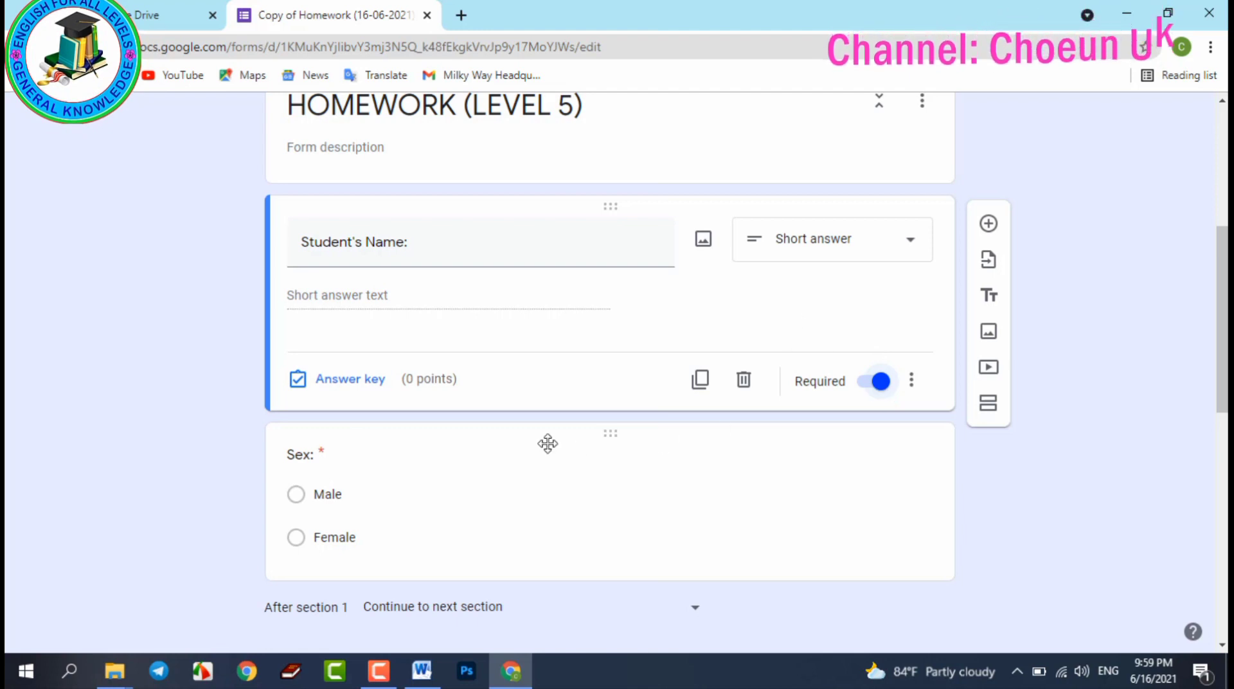
{"action": "left_click", "coordinate": [592, 498]}
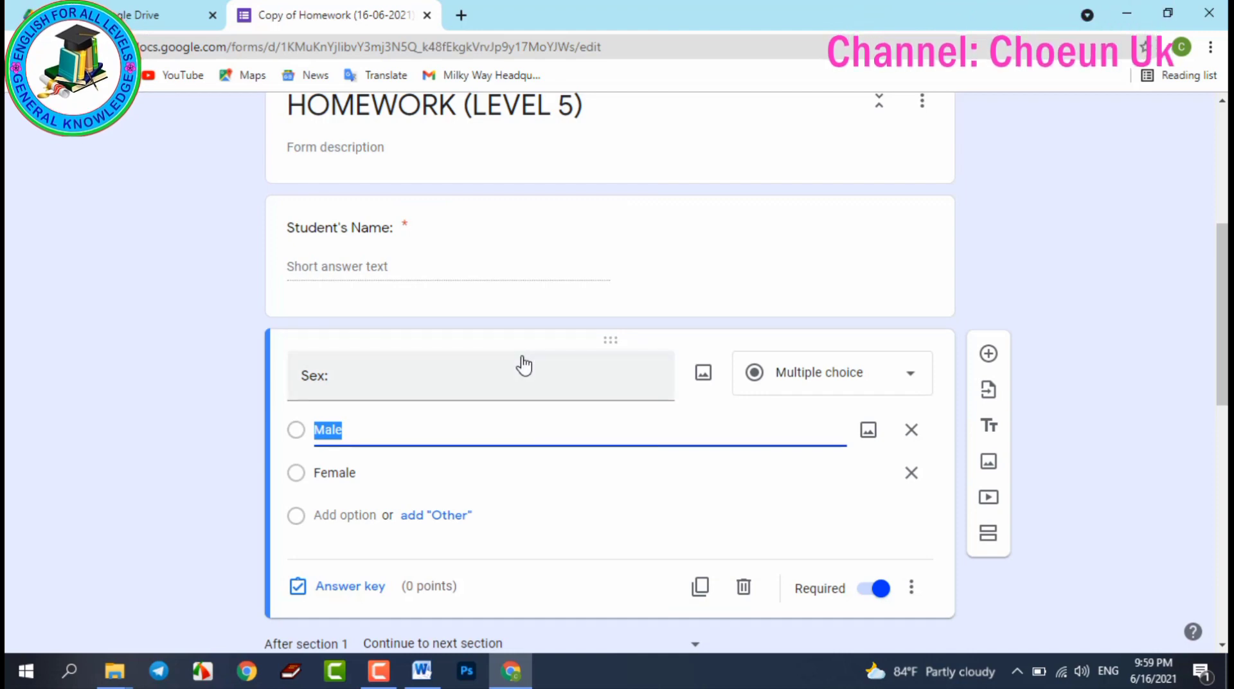
{"action": "scroll", "coordinate": [498, 410], "scroll_direction": "down", "scroll_amount": 1}
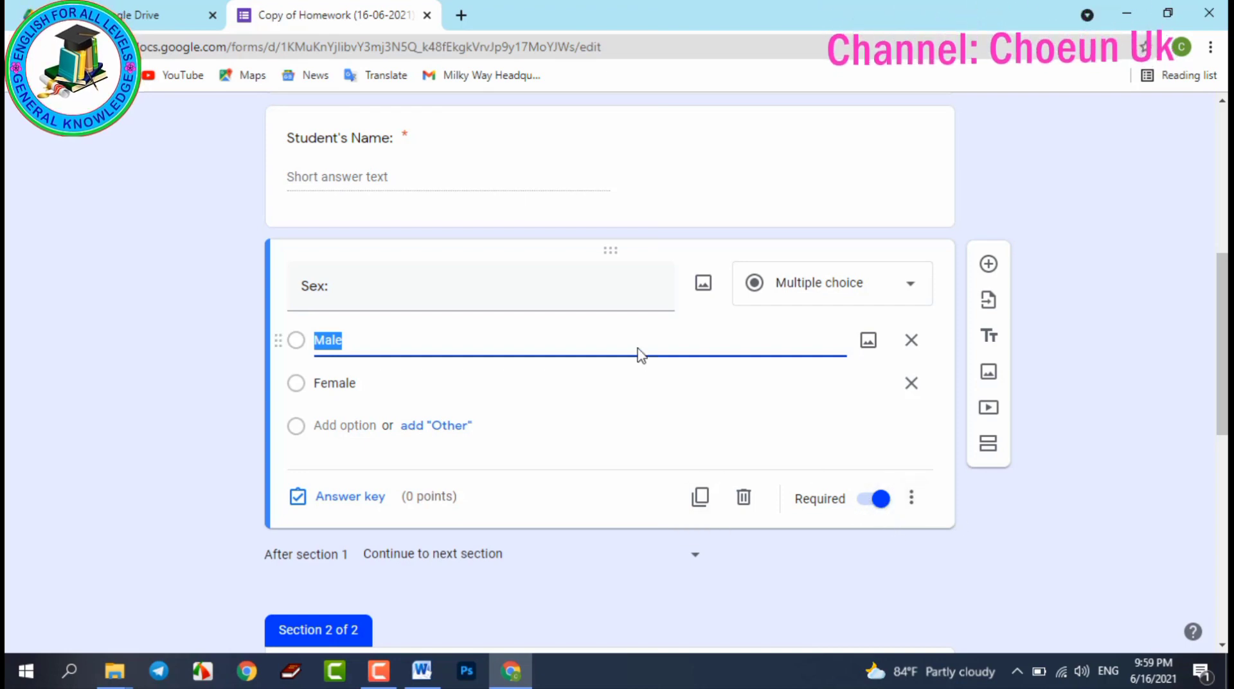
{"action": "scroll", "coordinate": [639, 353], "scroll_direction": "up", "scroll_amount": 4}
{"action": "scroll", "coordinate": [709, 444], "scroll_direction": "down", "scroll_amount": 4}
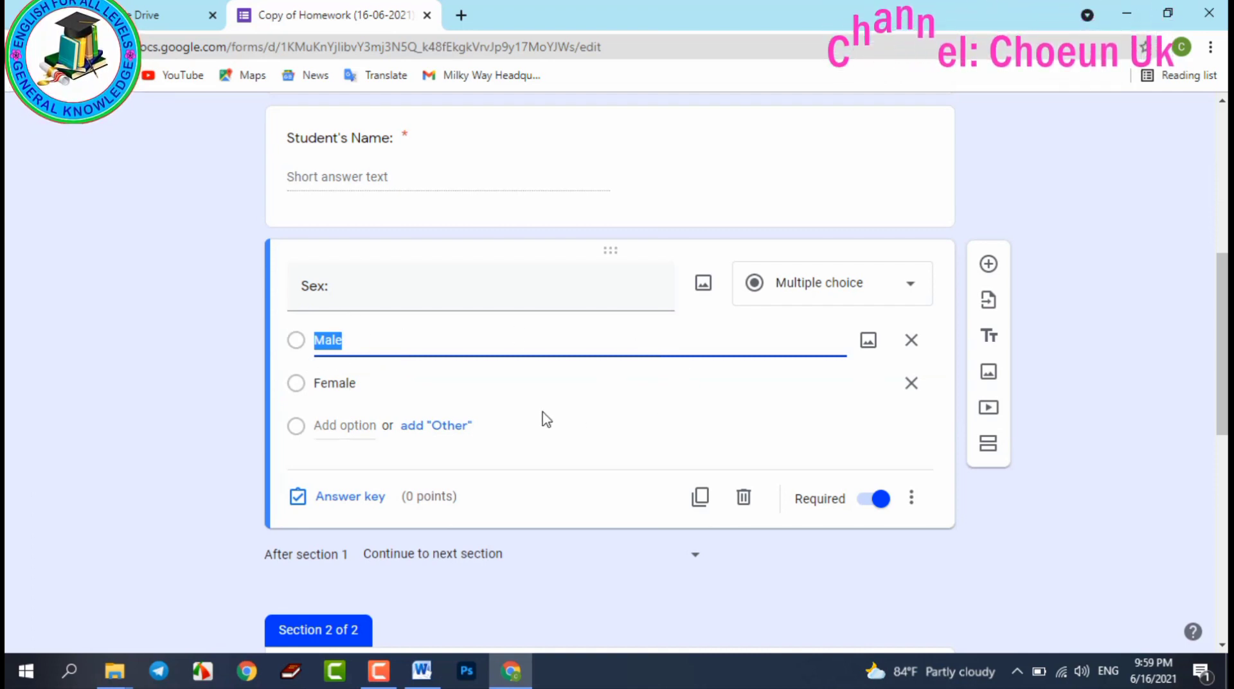
{"action": "left_click", "coordinate": [353, 500]}
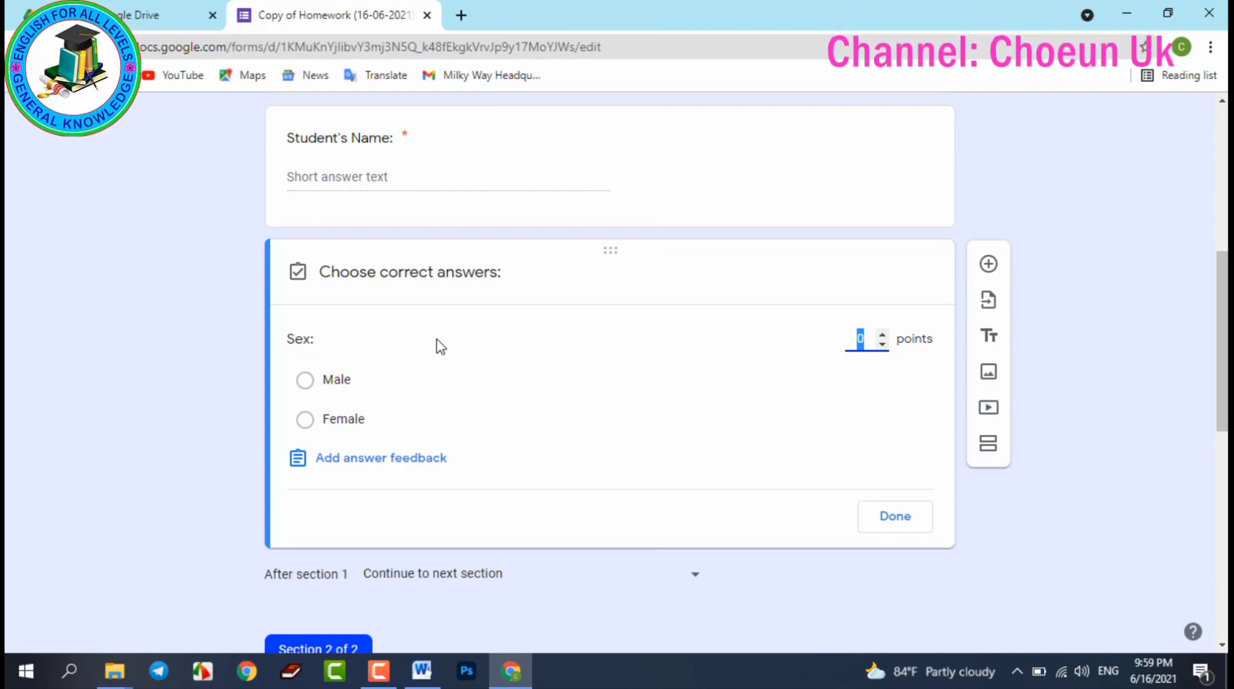
{"action": "left_click", "coordinate": [313, 384]}
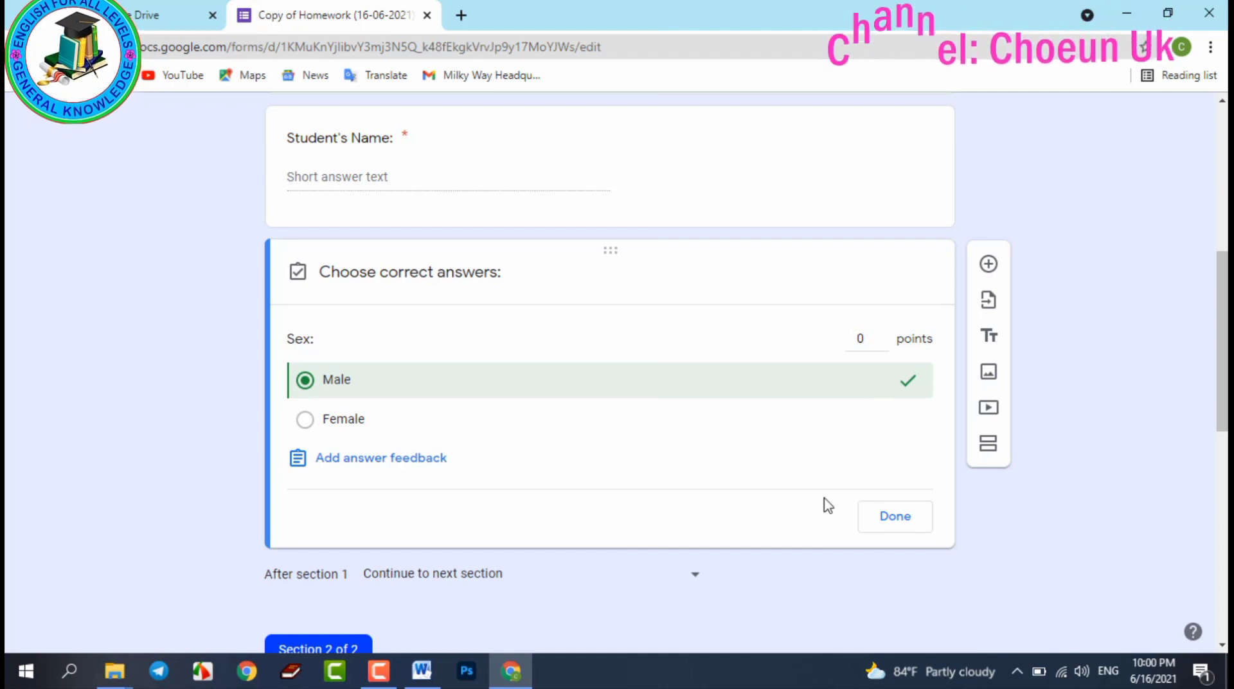
{"action": "left_click", "coordinate": [305, 419]}
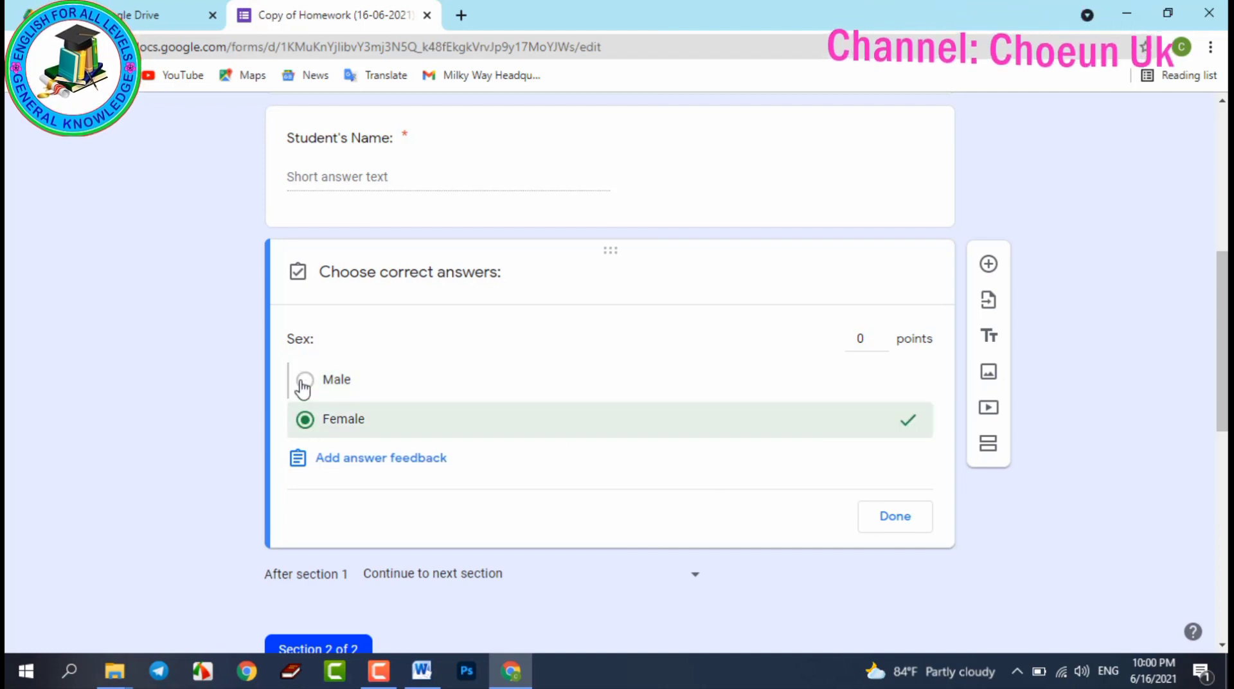
{"action": "left_click", "coordinate": [304, 379]}
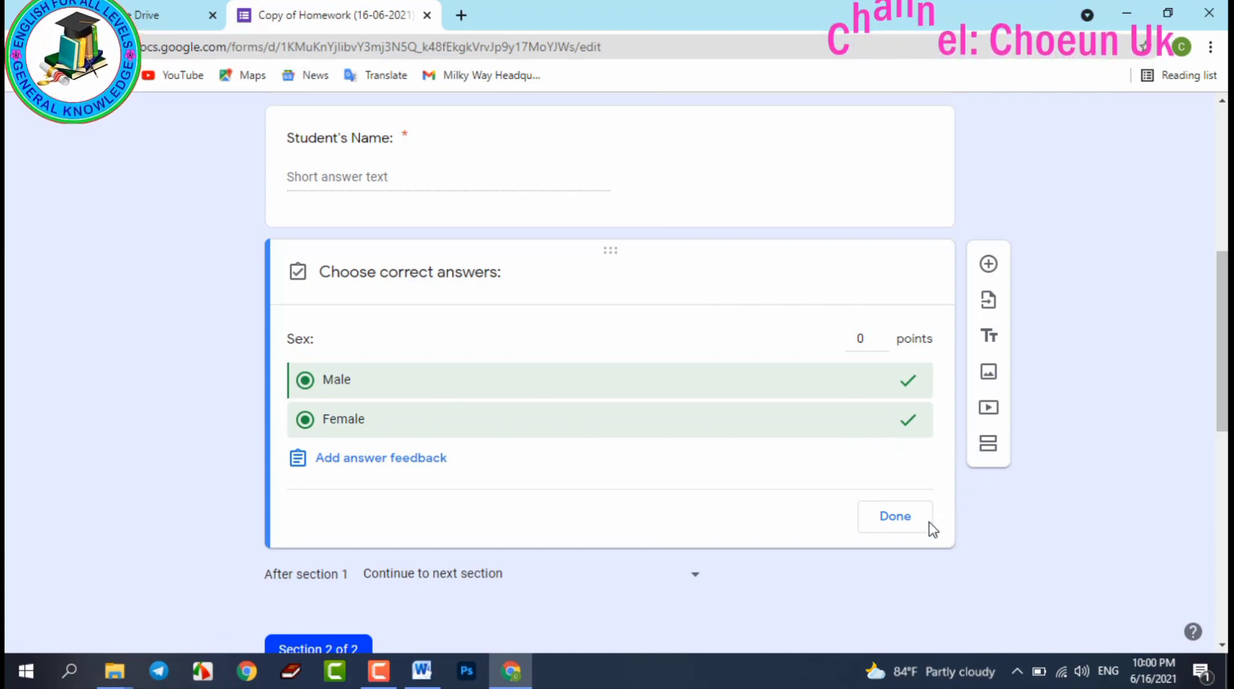
{"action": "left_click", "coordinate": [917, 393]}
{"action": "left_click", "coordinate": [903, 519]}
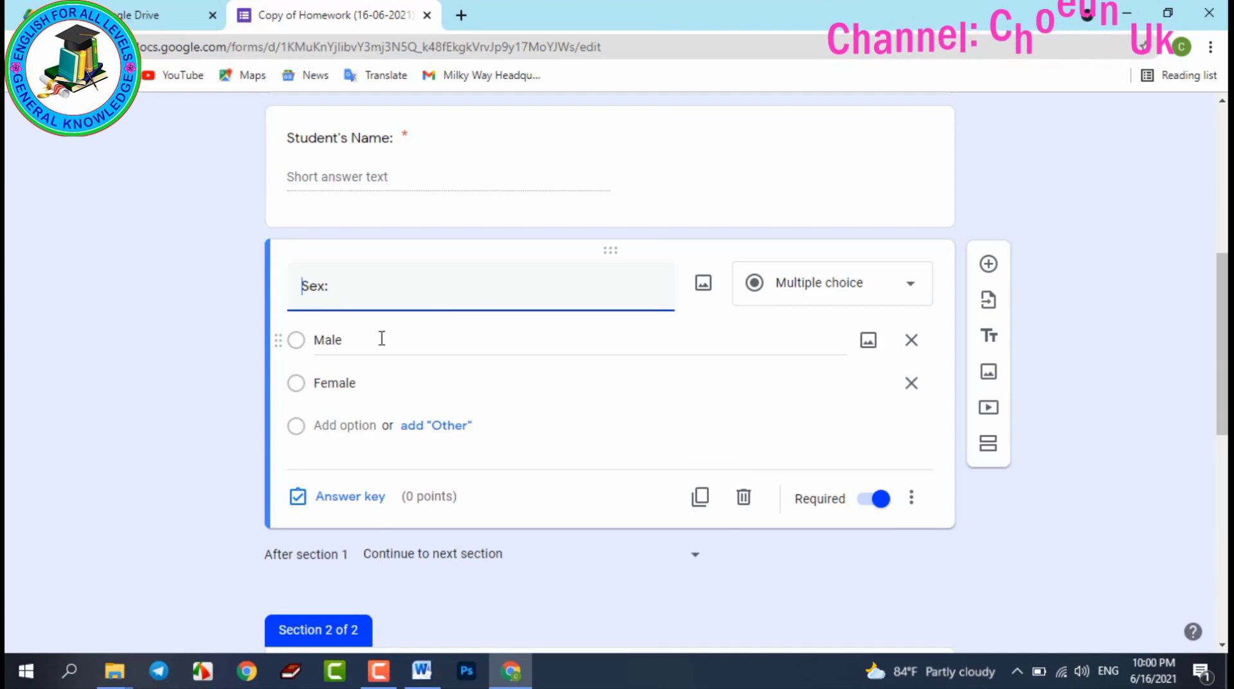
- Replace the Section 2 title with the Activity 1 instruction copied from the Word lesson, "Complete the following sentences using “somewhere or anywhere”."
{"action": "scroll", "coordinate": [366, 333], "scroll_direction": "down", "scroll_amount": 3}
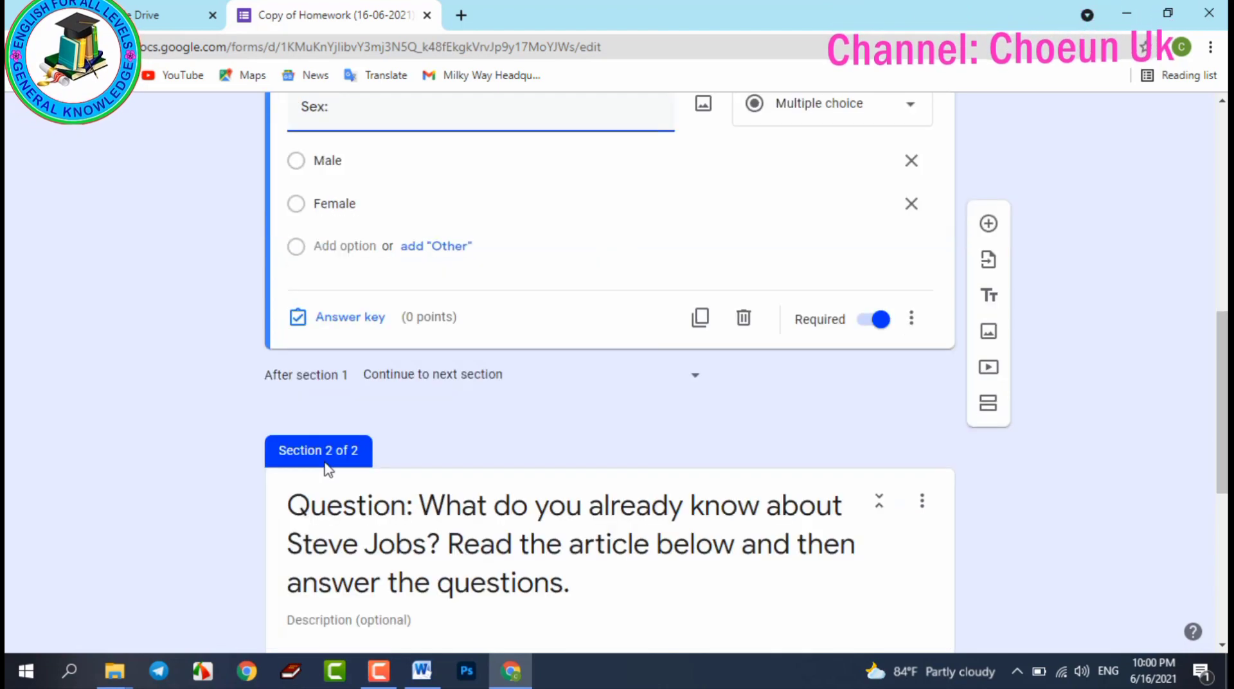
{"action": "left_click", "coordinate": [461, 483]}
{"action": "triple_click", "coordinate": [431, 416]}
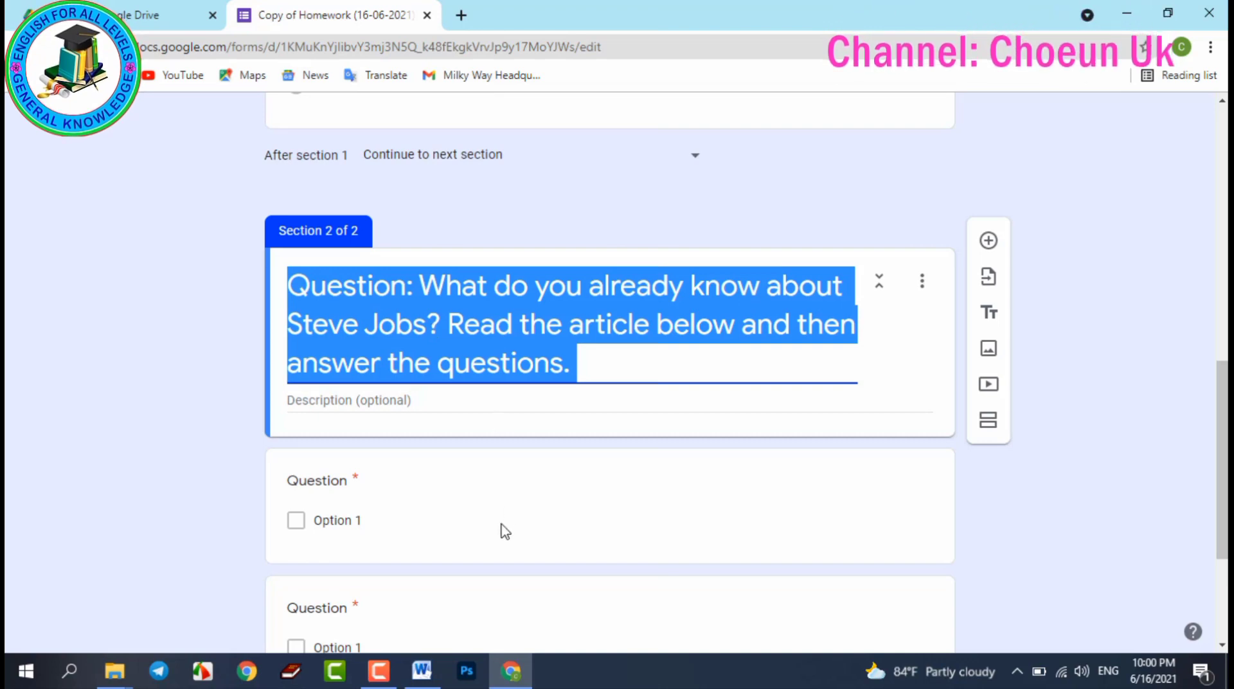
{"action": "left_click", "coordinate": [422, 671]}
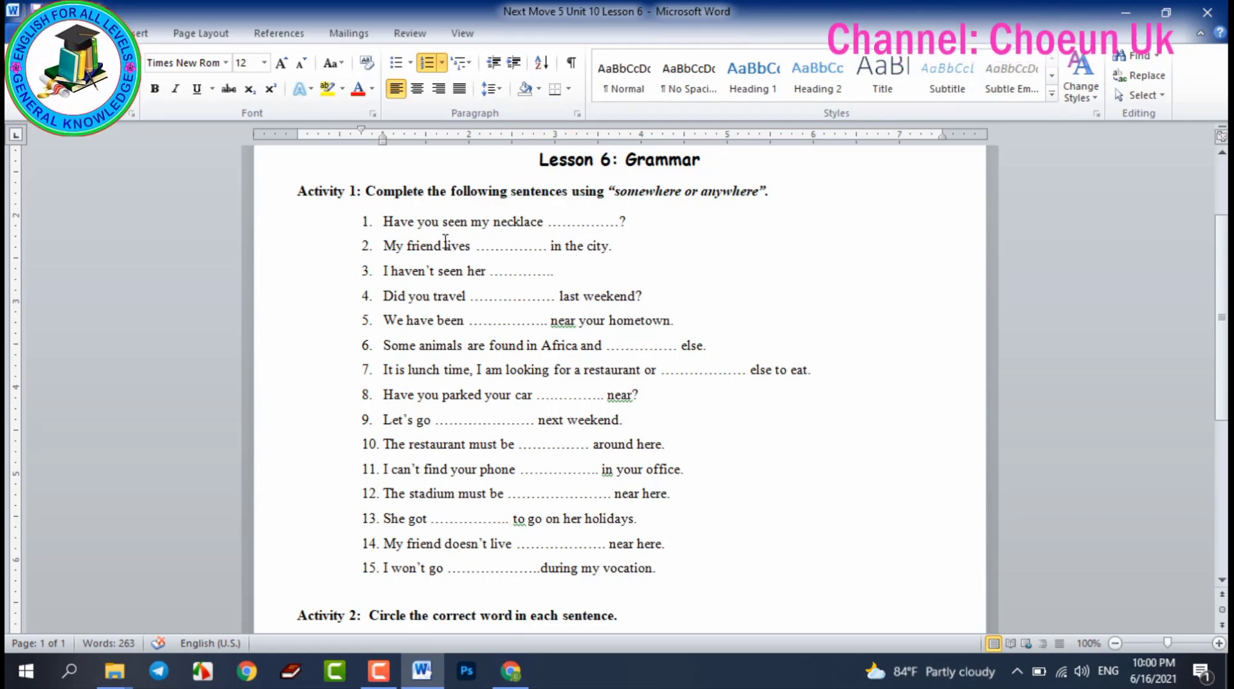
{"action": "left_click", "coordinate": [419, 191]}
{"action": "left_click_drag", "start_coordinate": [788, 192], "coordinate": [614, 191]}
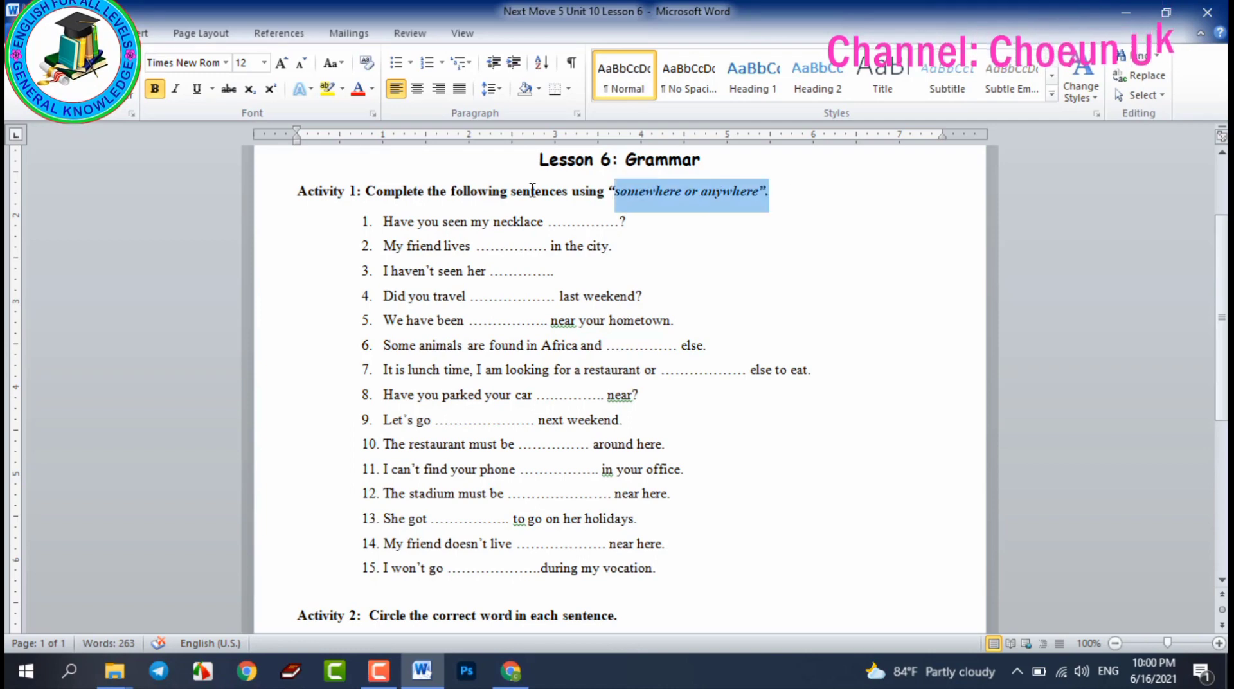
{"action": "left_click_drag", "start_coordinate": [532, 190], "coordinate": [384, 186]}
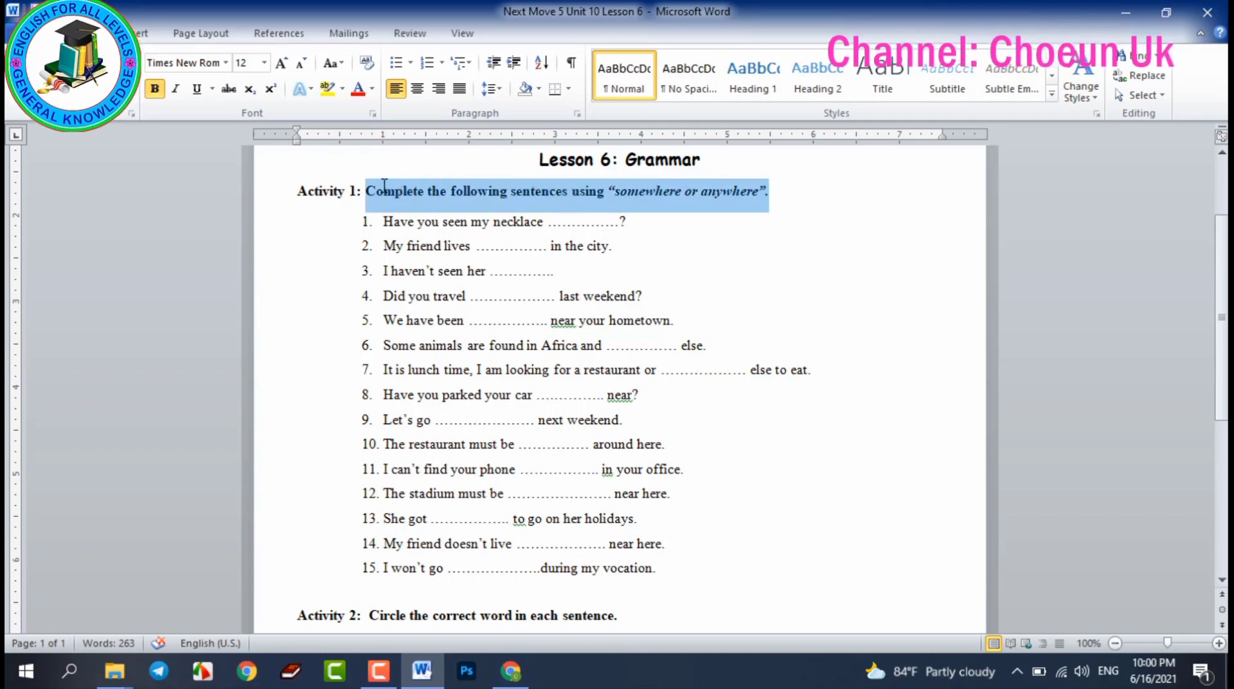
{"action": "right_click", "coordinate": [478, 202]}
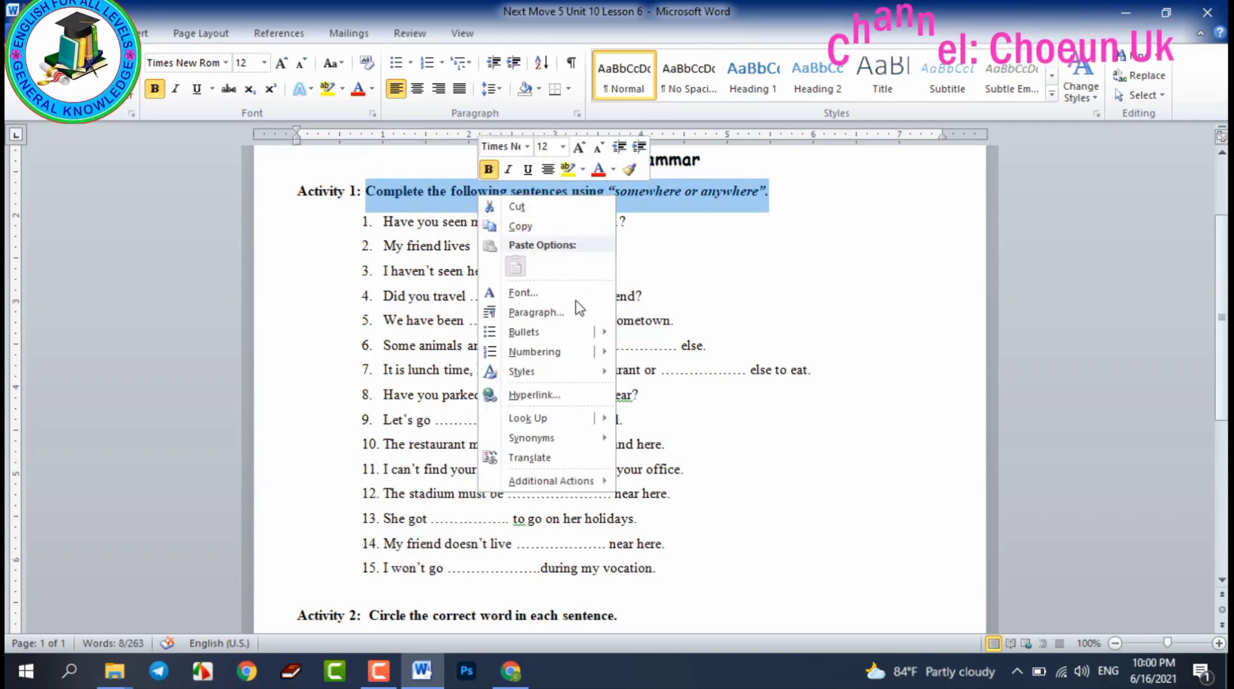
{"action": "left_click", "coordinate": [517, 226]}
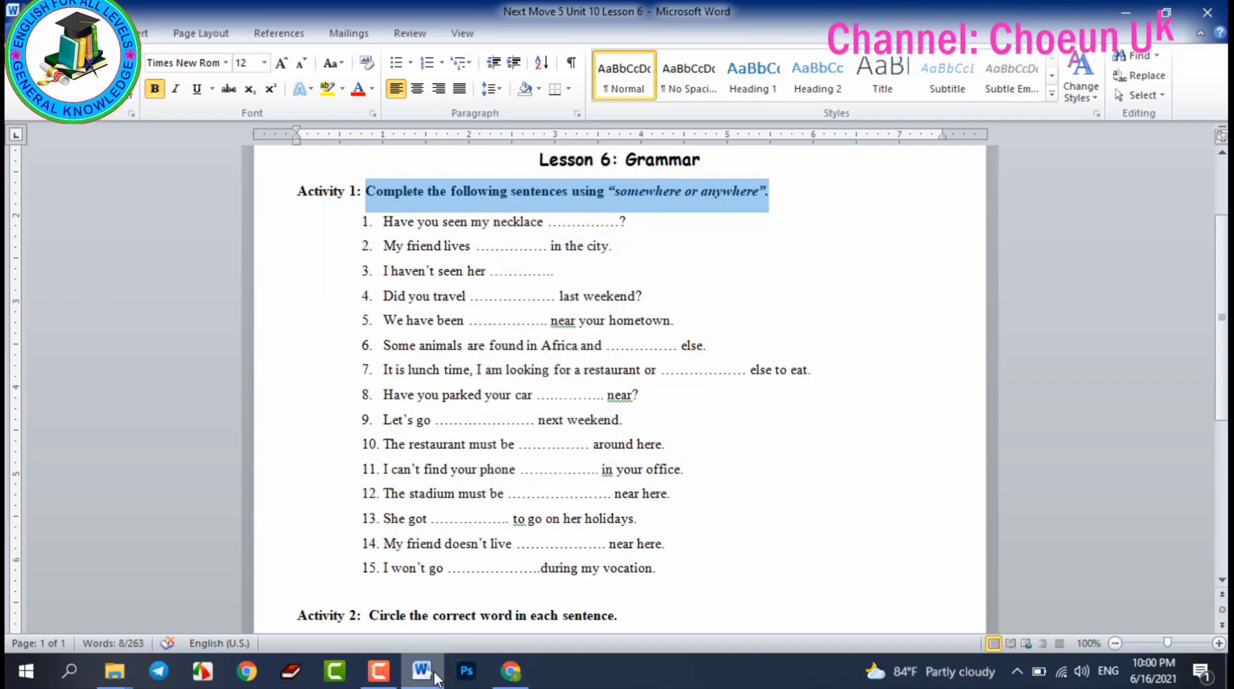
{"action": "left_click", "coordinate": [511, 672]}
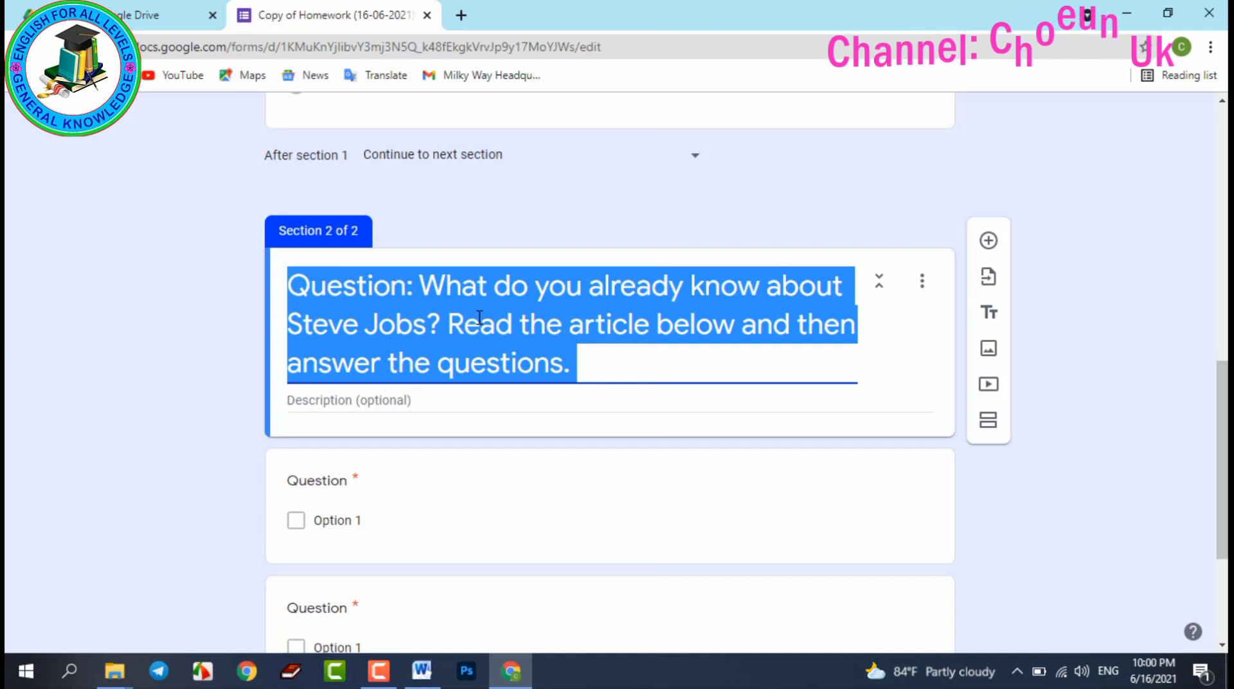
{"action": "key", "text": "ctrl+v"}
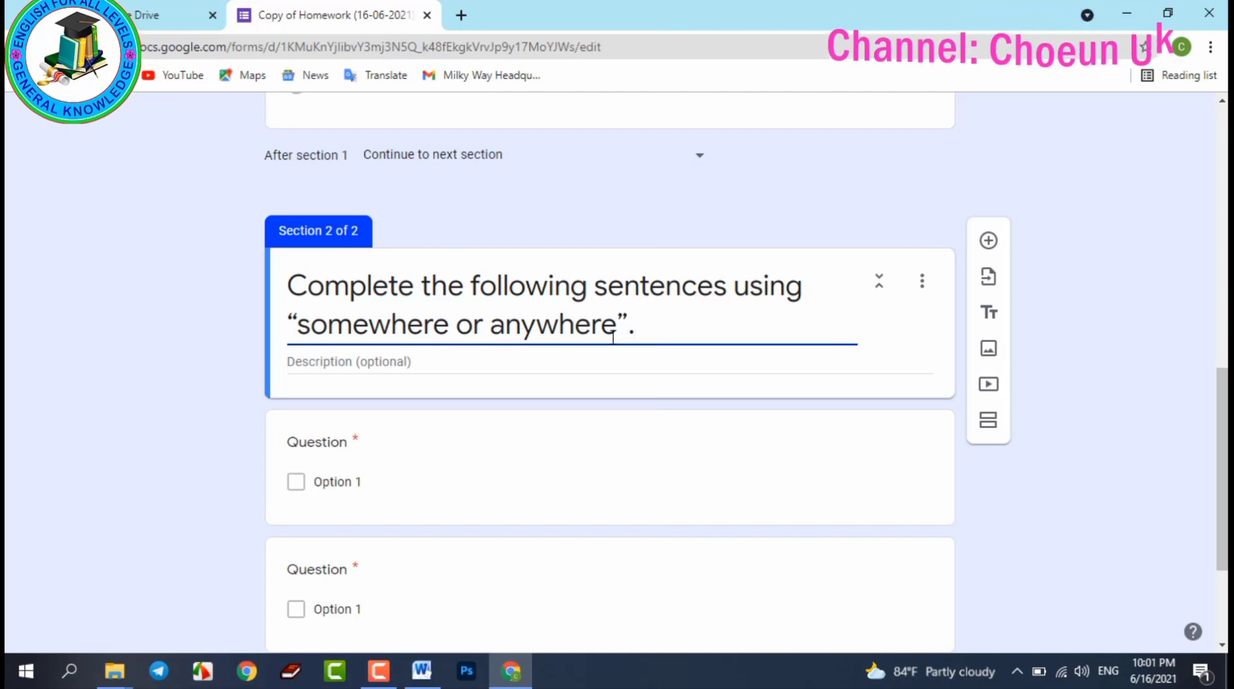
- Fill the first question of Section 2 with sentence 1 from the Word lesson, "1. Have you seen my necklace ..............?"
{"action": "scroll", "coordinate": [556, 402], "scroll_direction": "down", "scroll_amount": 3}
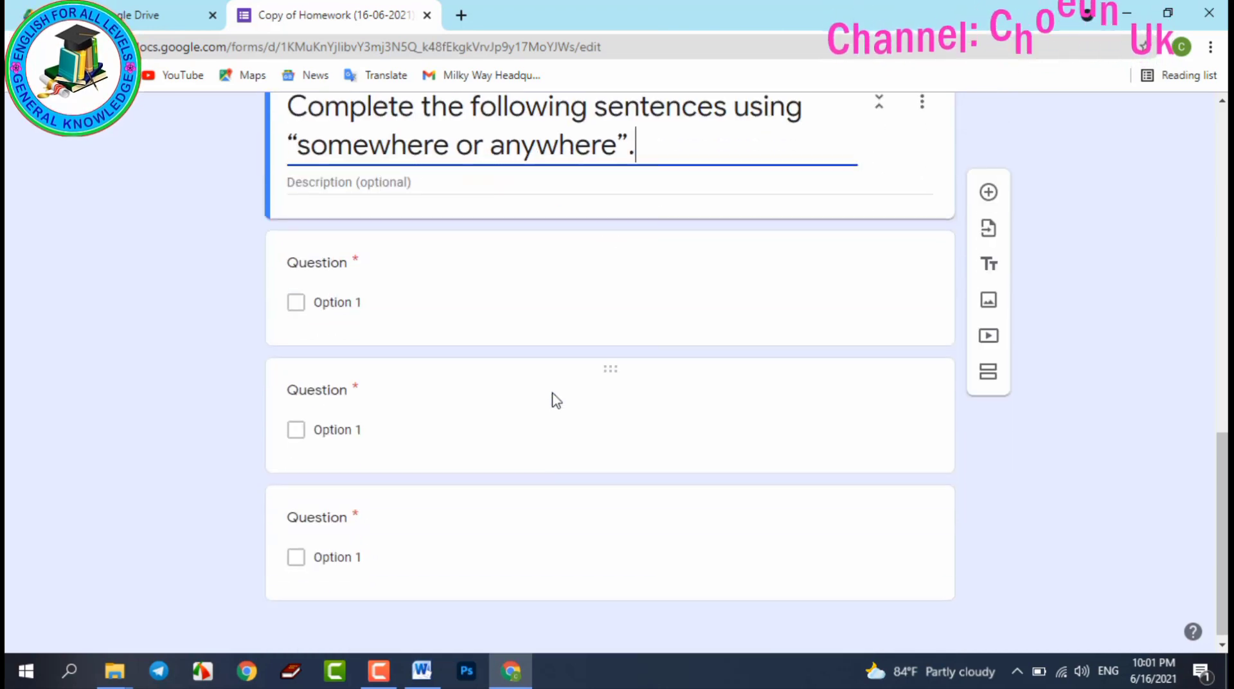
{"action": "scroll", "coordinate": [554, 399], "scroll_direction": "up", "scroll_amount": 1}
{"action": "left_click", "coordinate": [504, 374]}
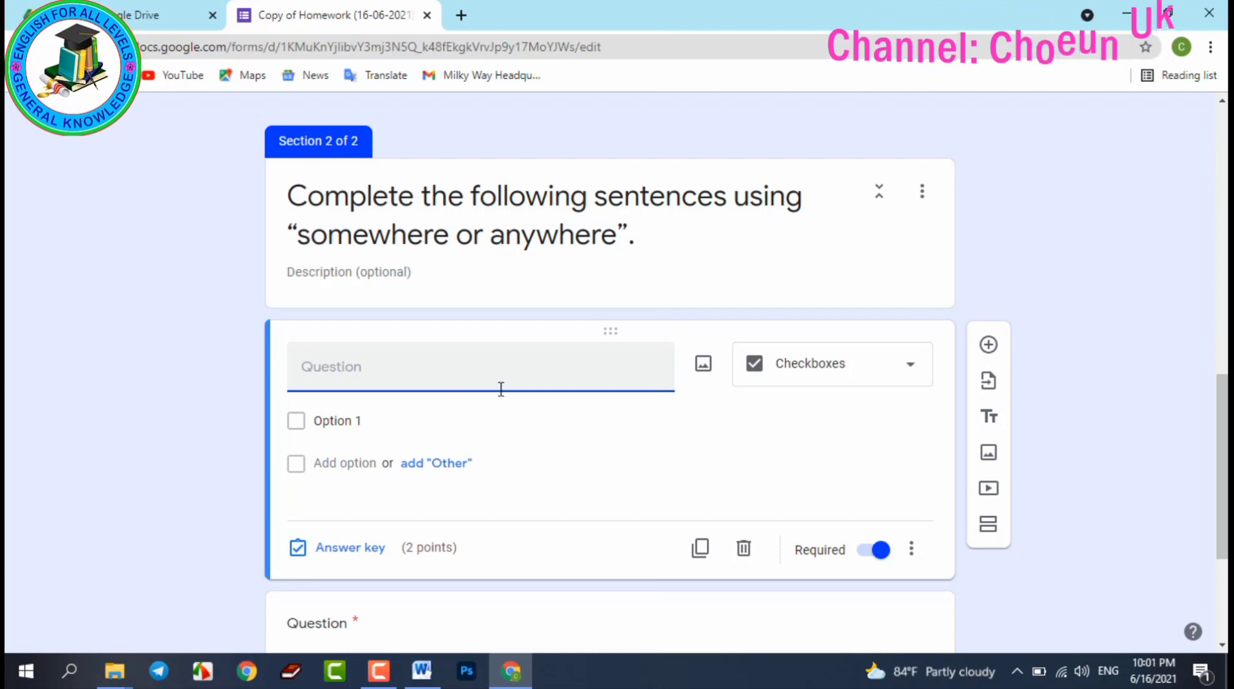
{"action": "left_click", "coordinate": [421, 671]}
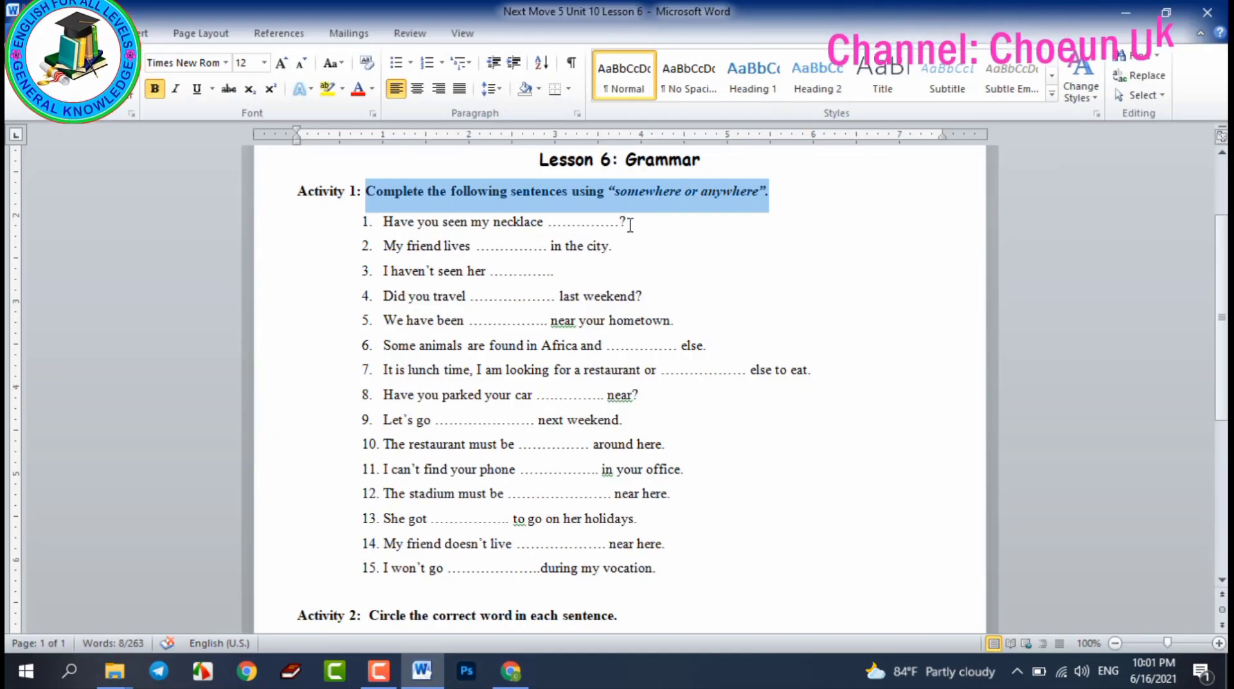
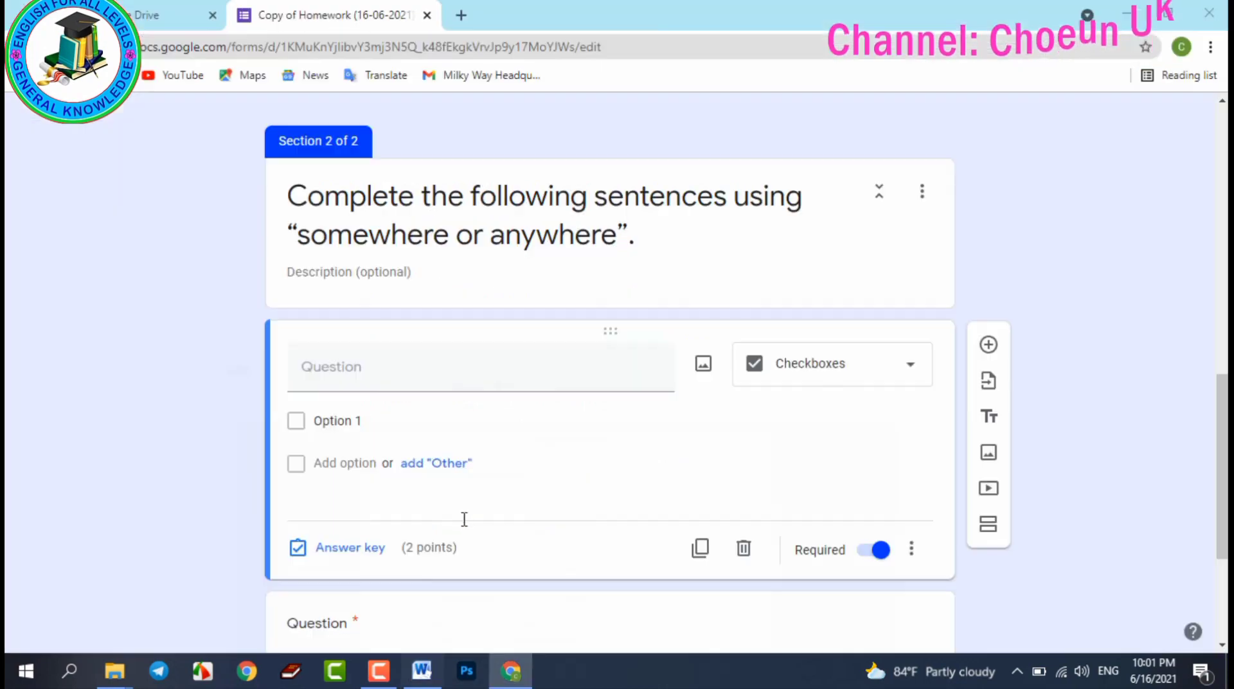
{"action": "left_click", "coordinate": [424, 364]}
{"action": "type", "text": "1.\tHave you seen my necklace ..............?"}
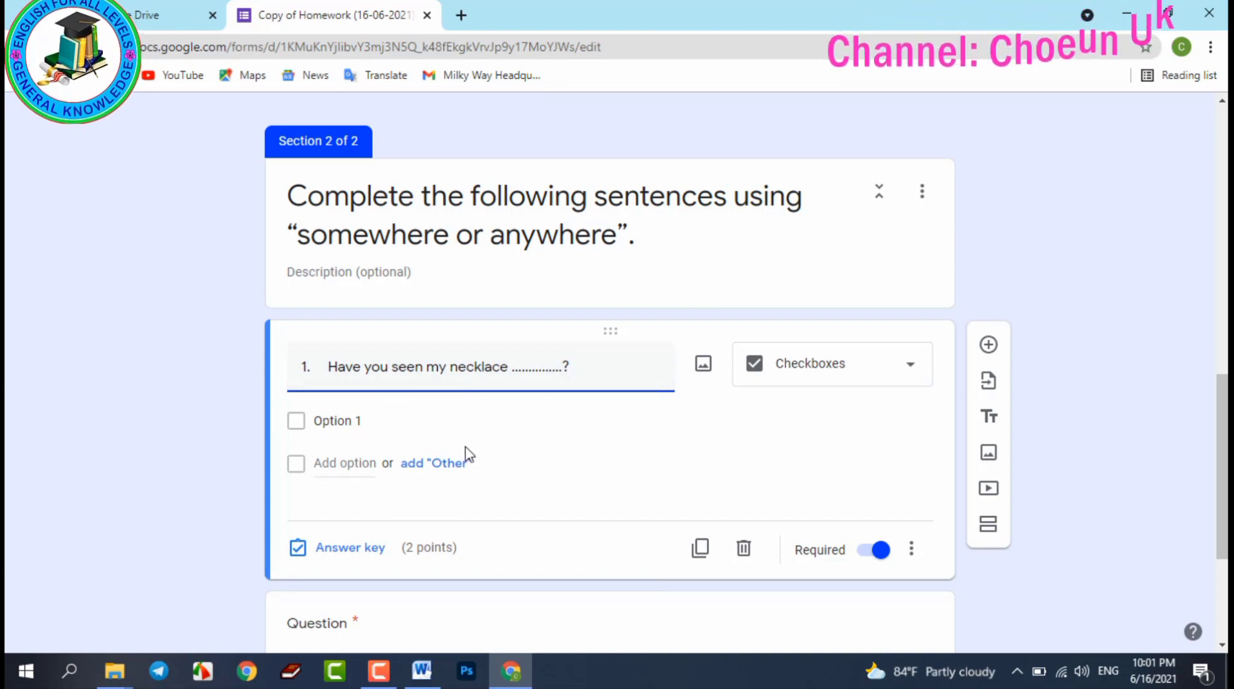
- Select the first question's Option 1 text for replacement, and switch to Word to locate the answer words in the Activity 1 instruction
{"action": "left_click", "coordinate": [405, 424]}
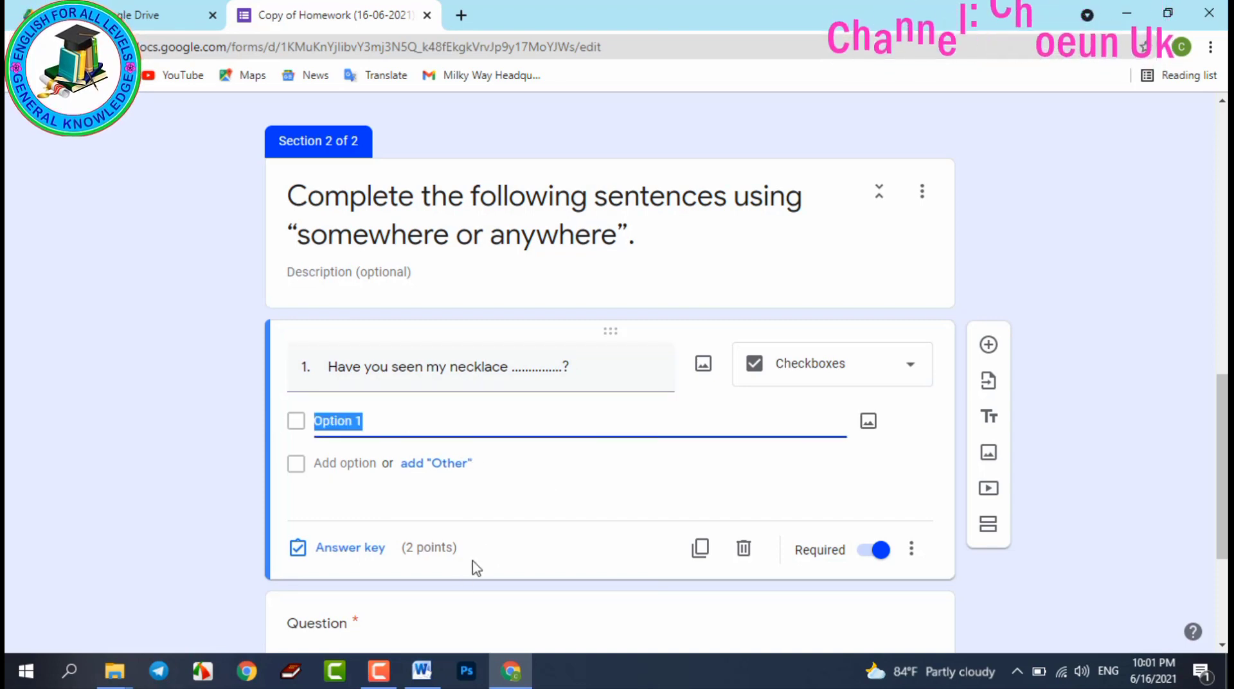
{"action": "left_click", "coordinate": [422, 671]}
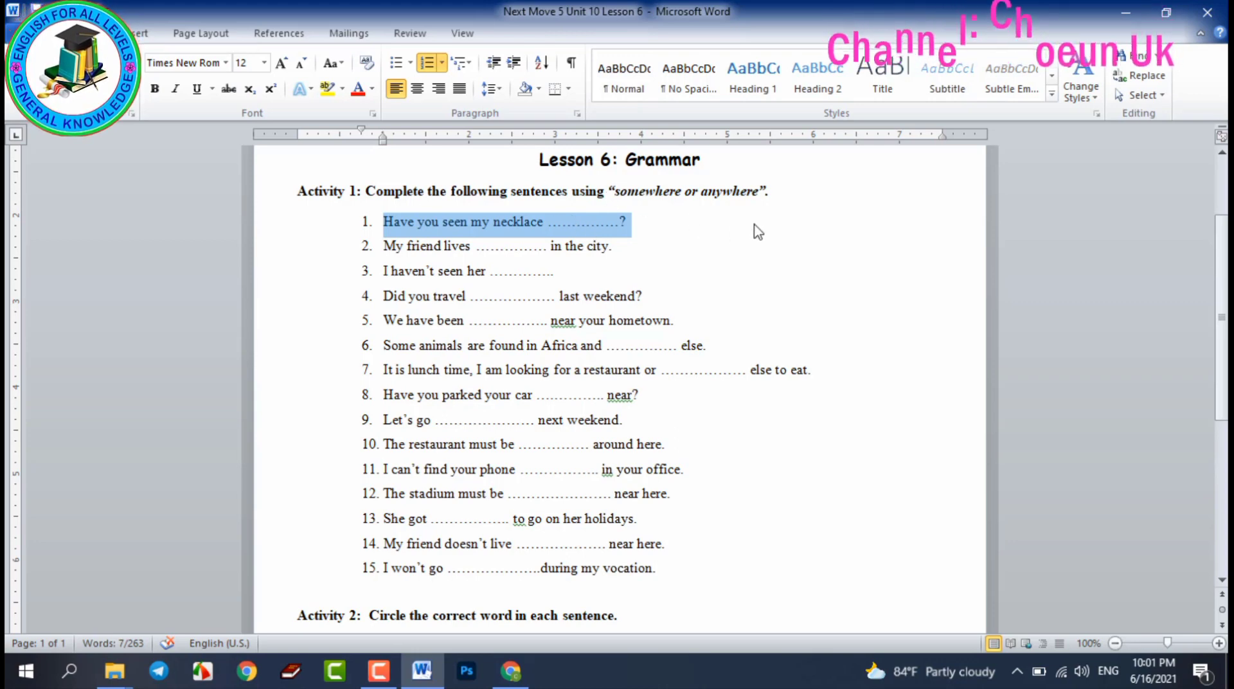
{"action": "left_click", "coordinate": [642, 191]}
{"action": "left_click", "coordinate": [711, 191]}
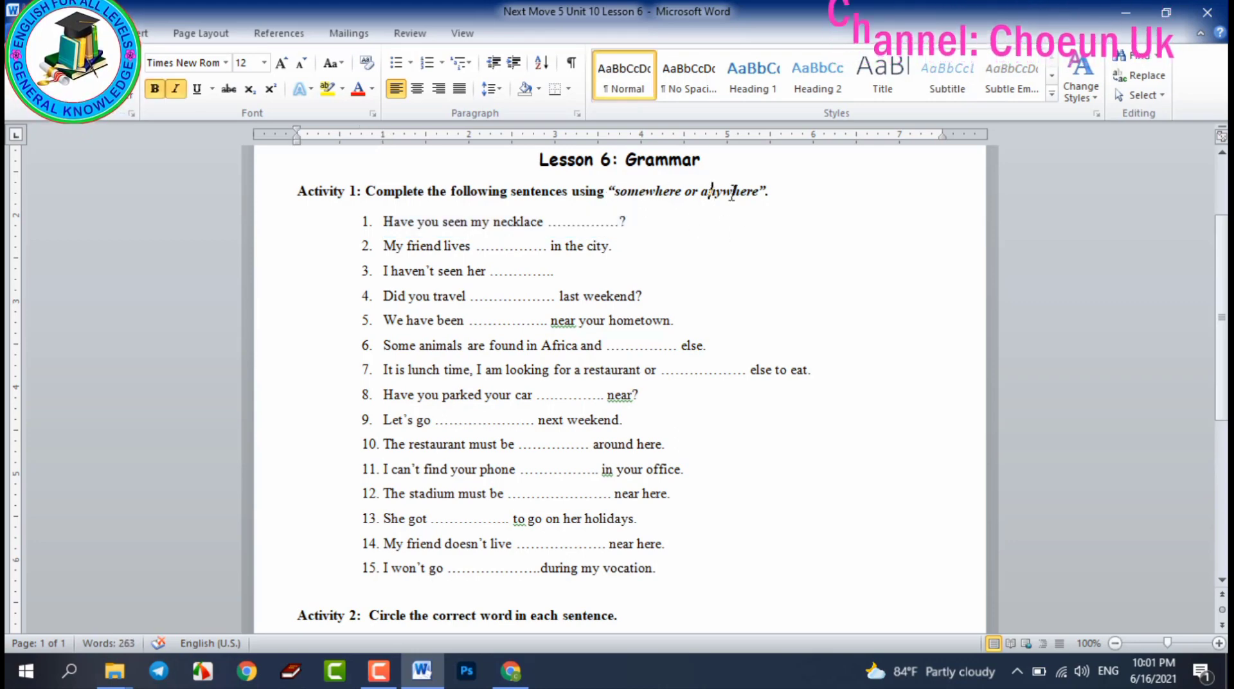
{"action": "left_click_drag", "start_coordinate": [769, 191], "coordinate": [615, 192]}
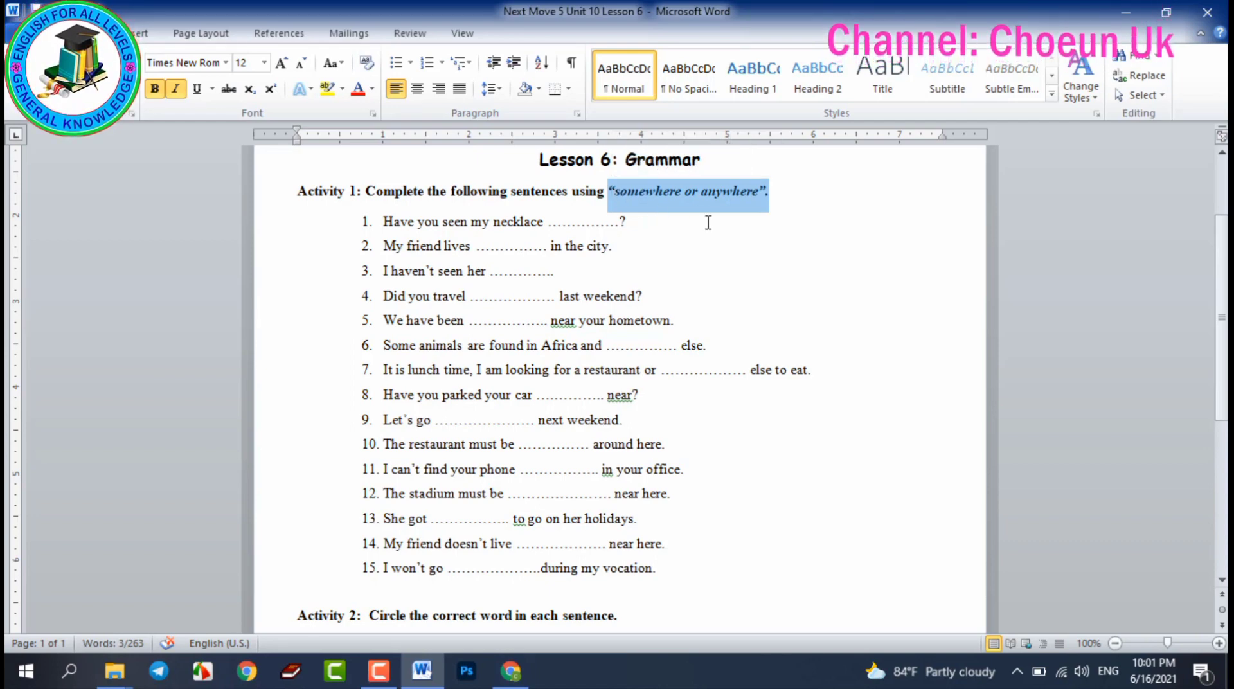
{"action": "left_click", "coordinate": [783, 229]}
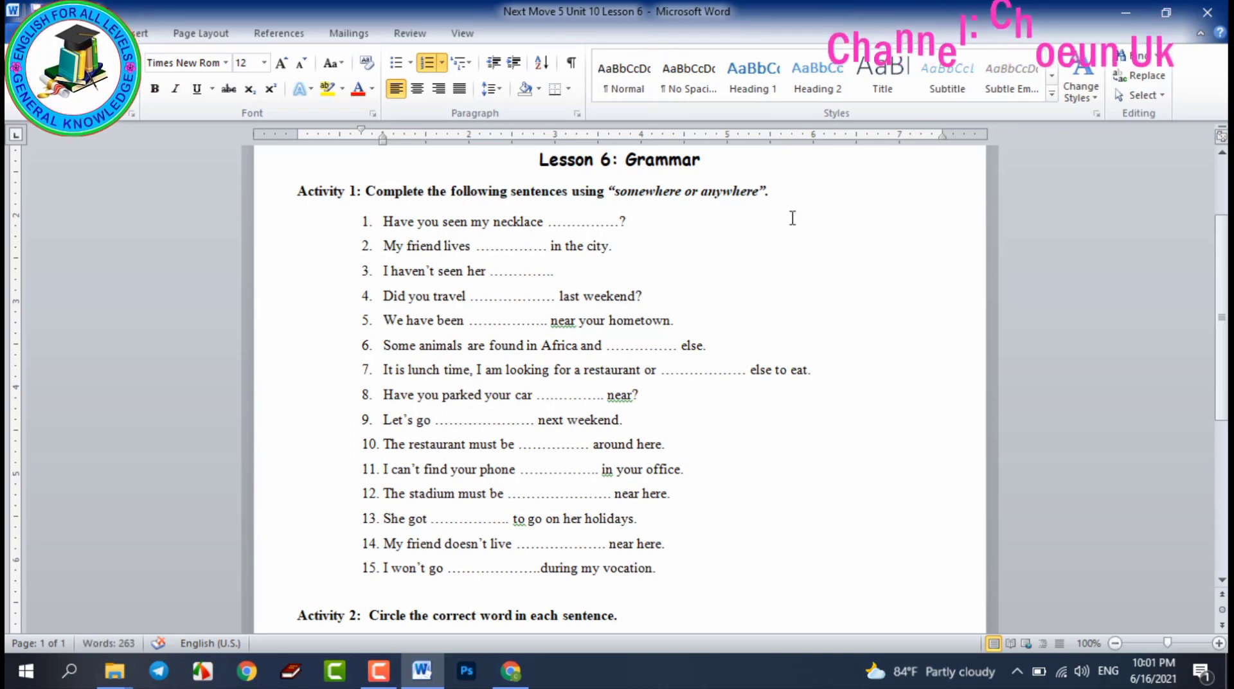
{"action": "left_click", "coordinate": [792, 198]}
{"action": "key", "text": "Return"}
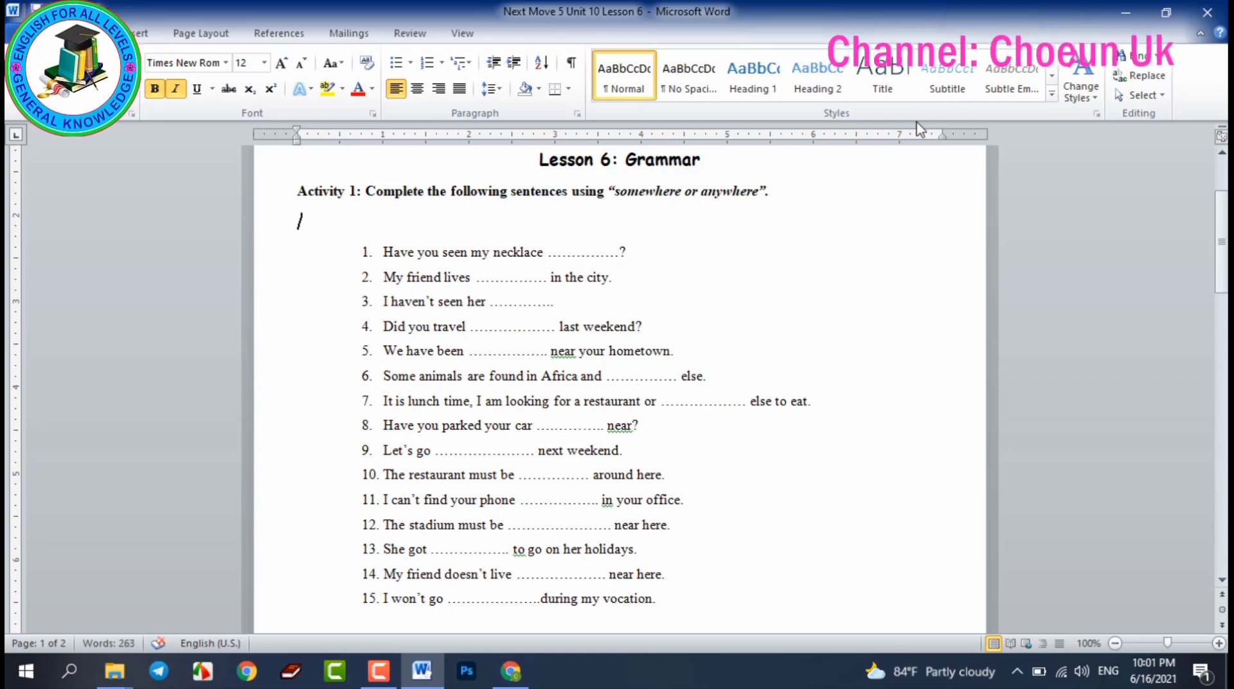
{"action": "type", "text": "i"}
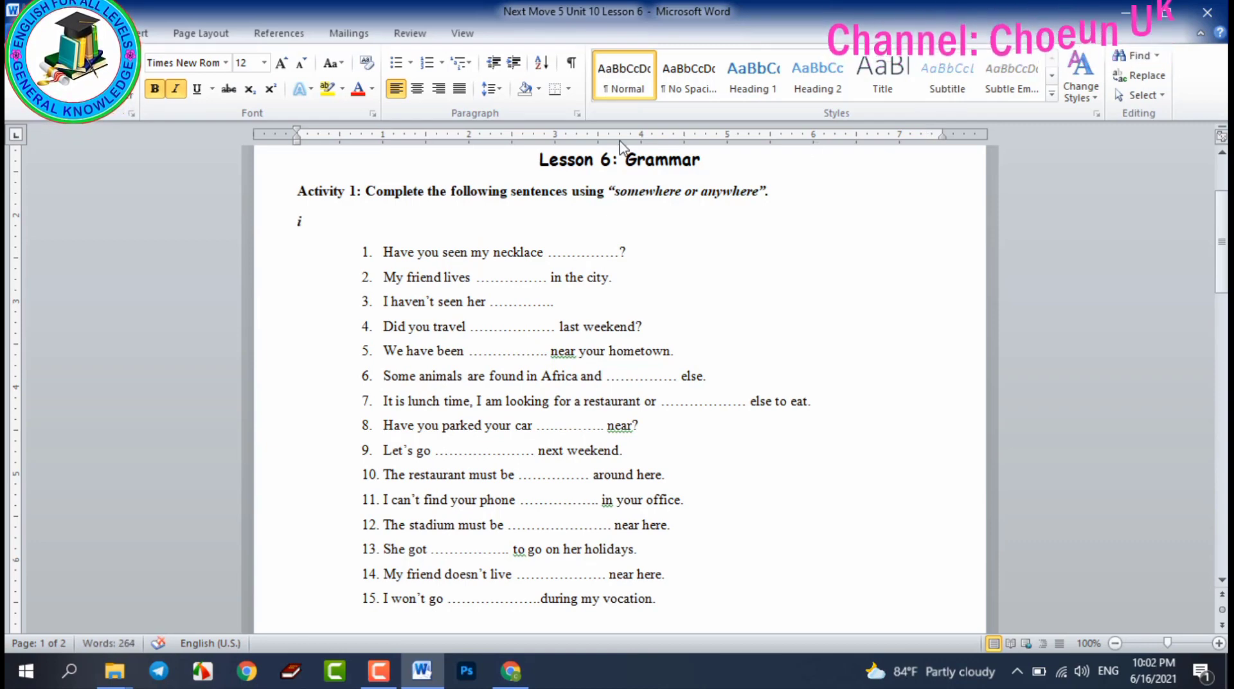
{"action": "left_click", "coordinate": [249, 193]}
{"action": "left_click", "coordinate": [341, 217]}
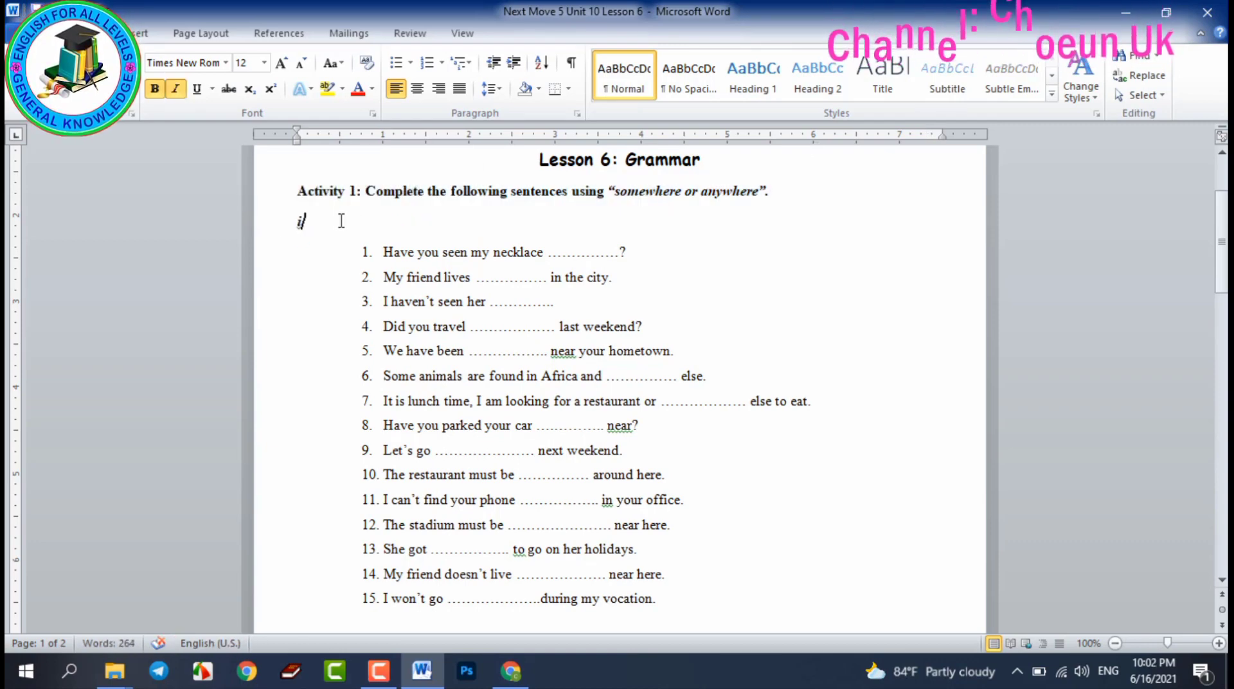
{"action": "key", "text": "BackSpace"}
{"action": "key", "text": "Delete"}
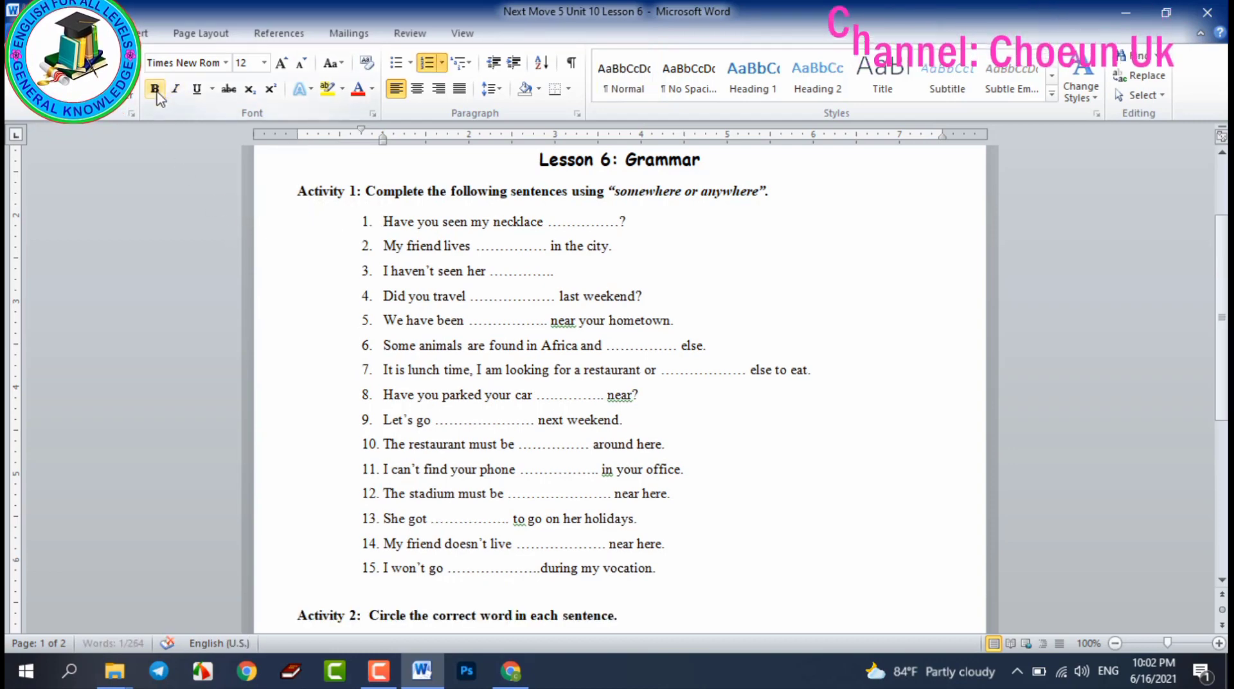
- Insert a new line below the Activity 1 instruction and copy the phrase "somewhere or anywhere" into it
{"action": "left_click", "coordinate": [781, 193]}
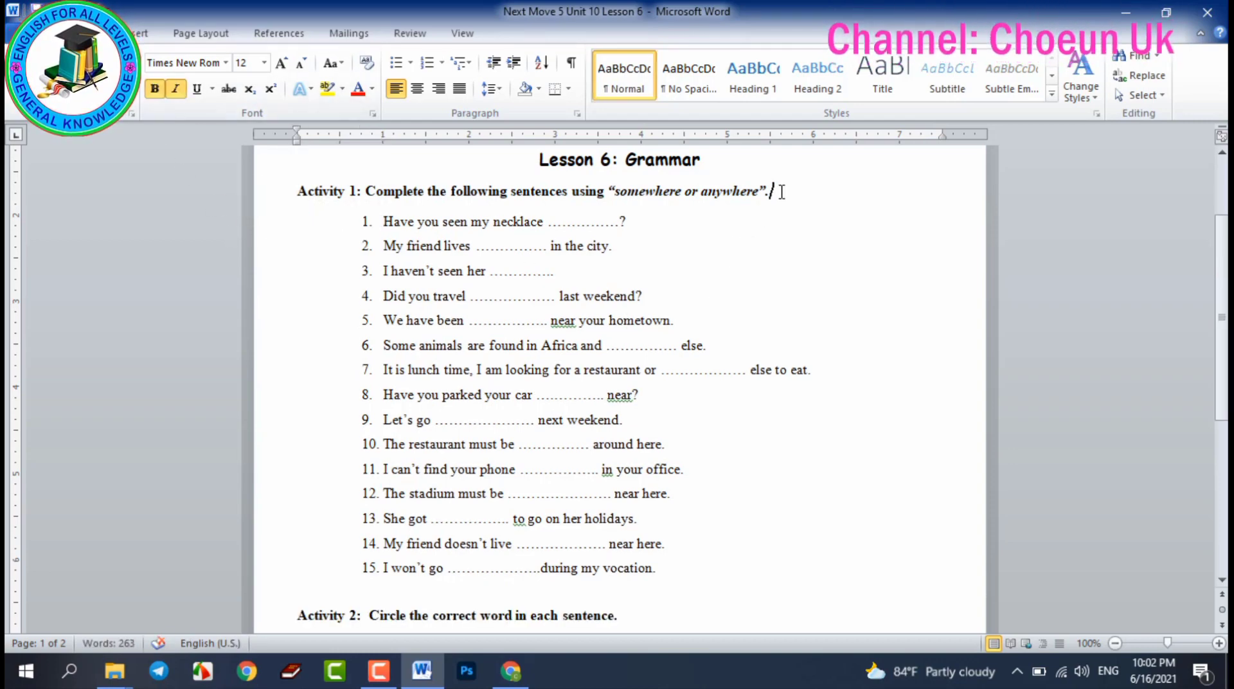
{"action": "key", "text": "Return"}
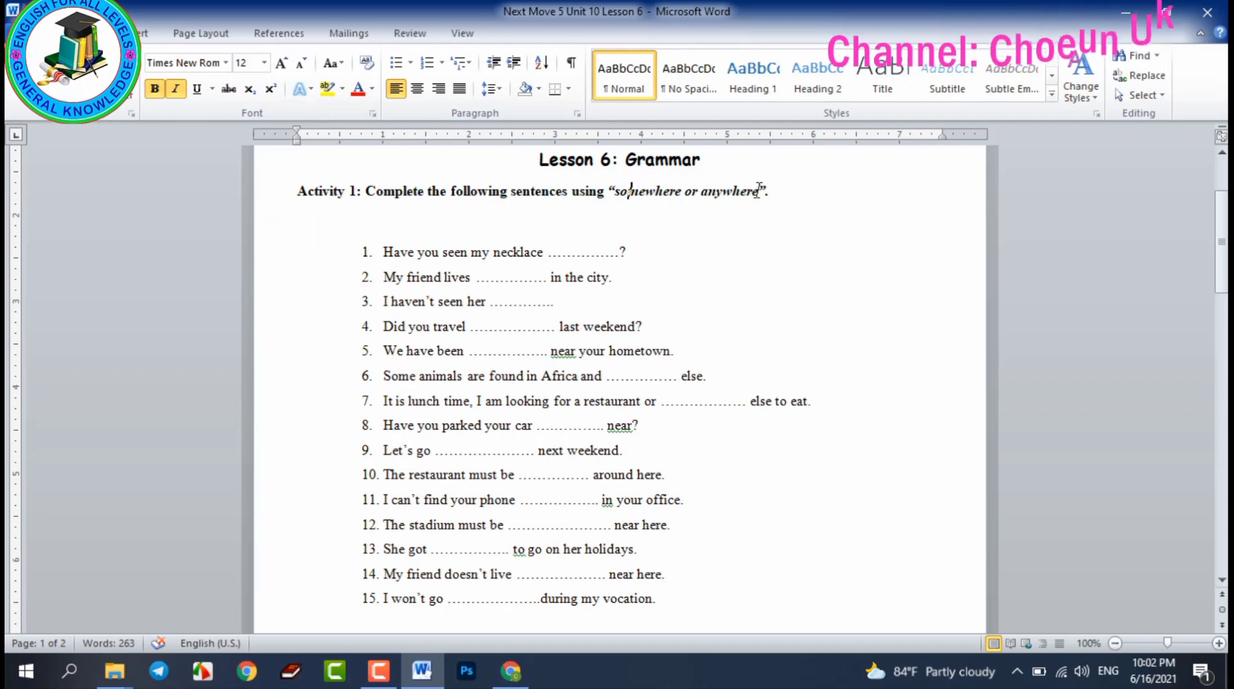
{"action": "left_click_drag", "start_coordinate": [759, 190], "coordinate": [634, 189]}
{"action": "key", "text": "ctrl+c"}
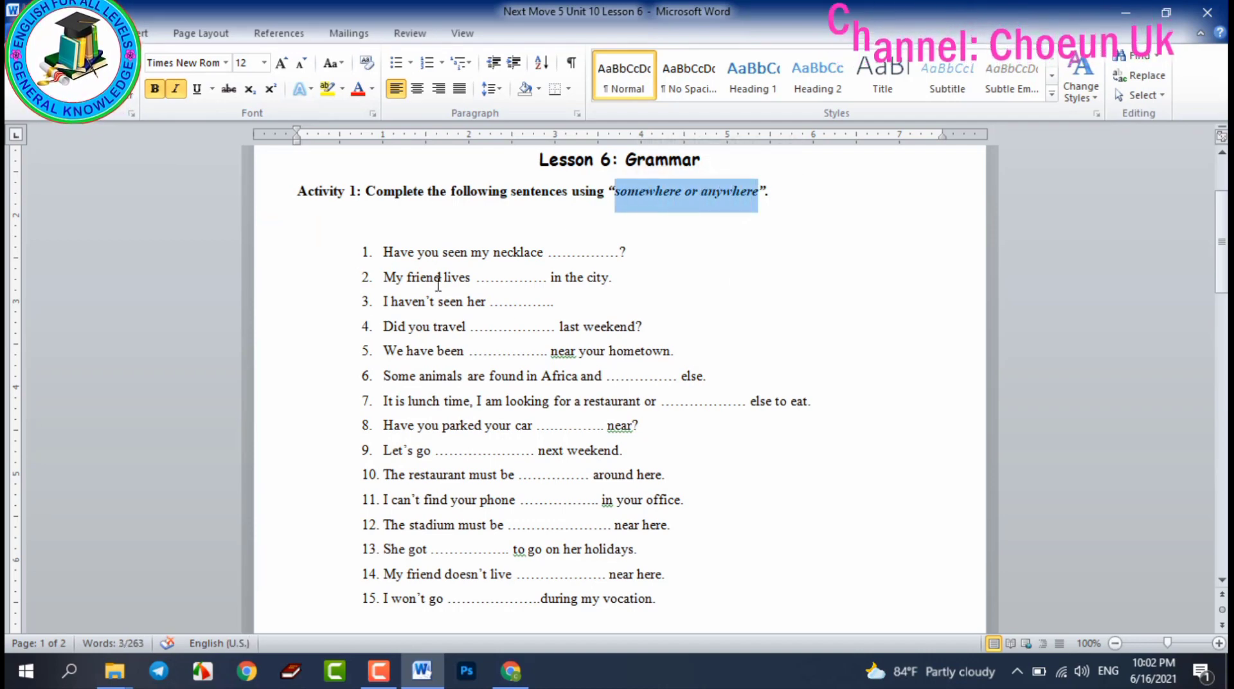
{"action": "left_click", "coordinate": [403, 231]}
{"action": "key", "text": "ctrl+v"}
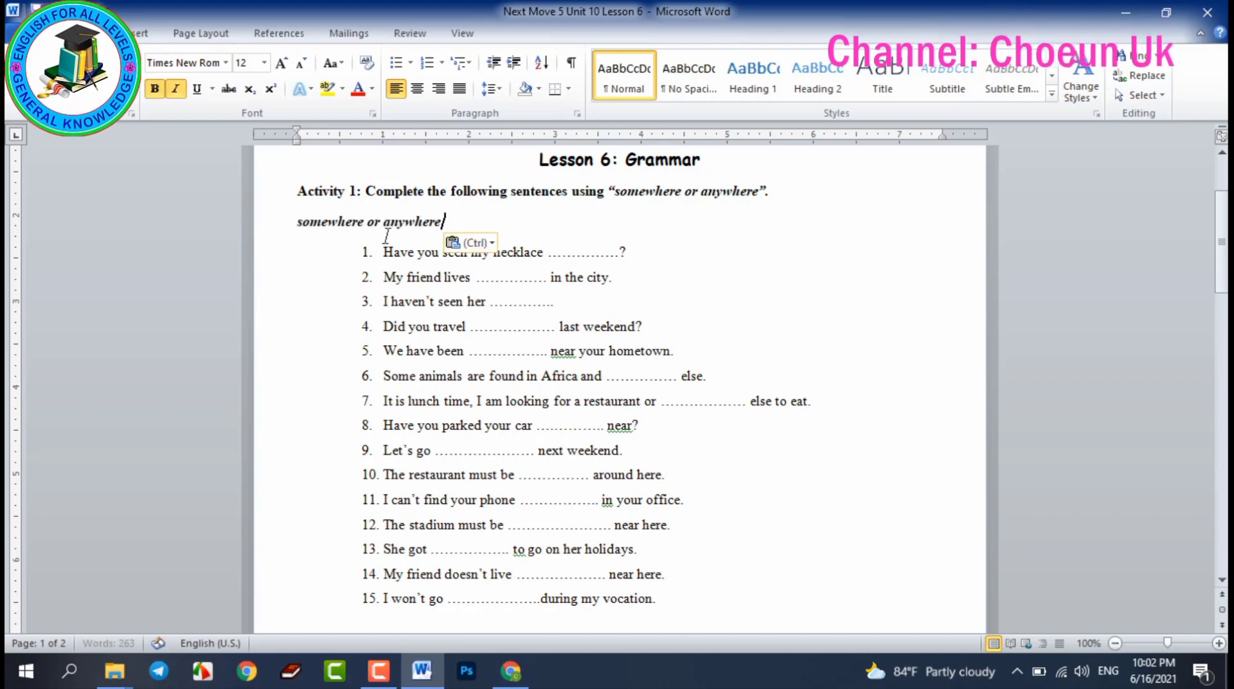
- Turn the copied phrase into an A, B lettered list, removing "or" so that somewhere and anywhere become separate items
{"action": "left_click", "coordinate": [299, 220]}
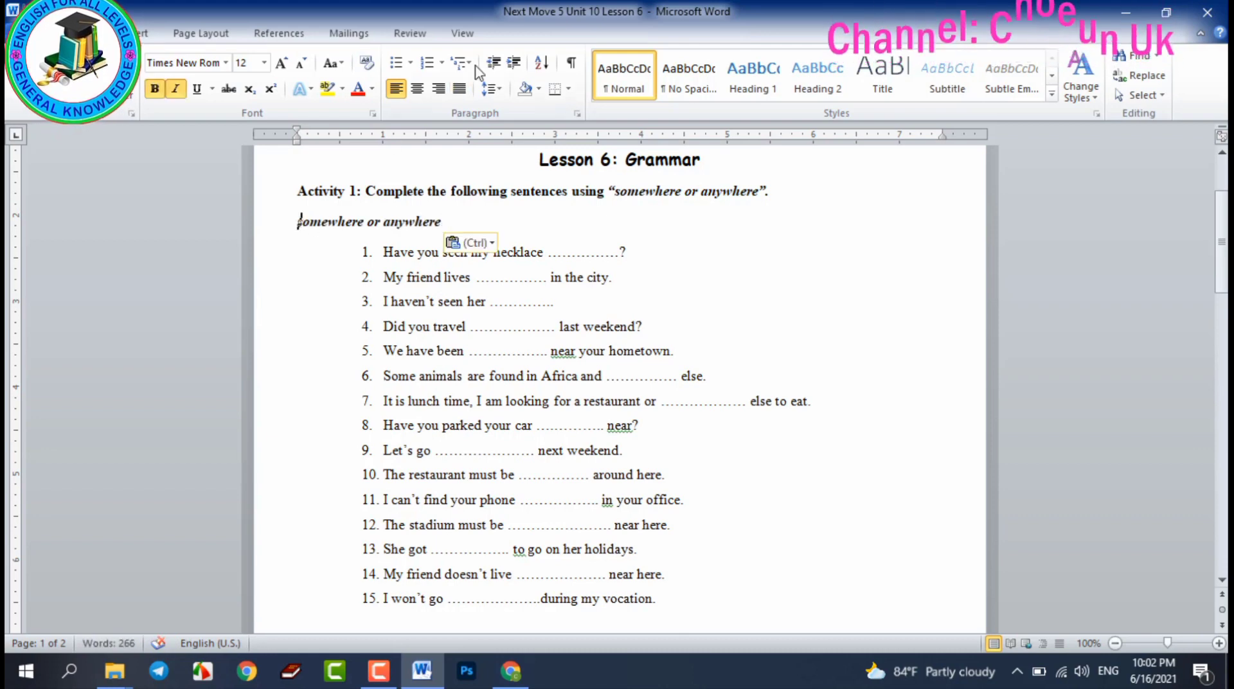
{"action": "left_click", "coordinate": [441, 66]}
{"action": "left_click", "coordinate": [531, 201]}
{"action": "double_click", "coordinate": [412, 222]}
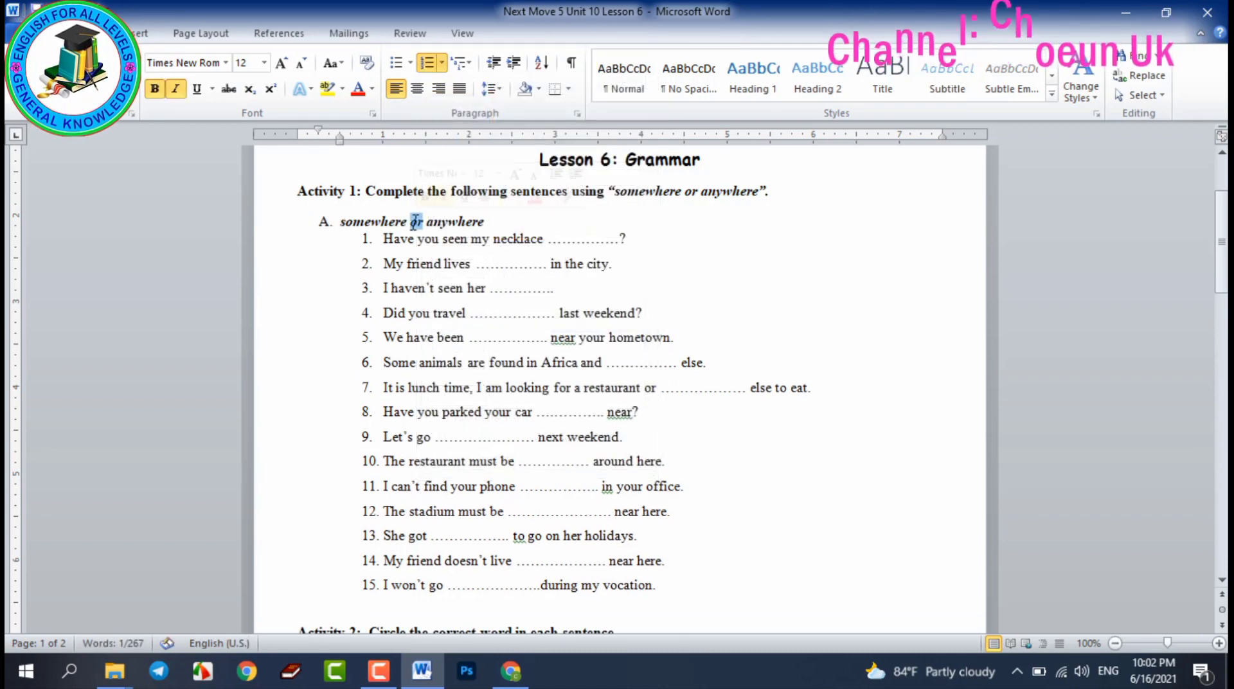
{"action": "key", "text": "Delete"}
{"action": "key", "text": "Return"}
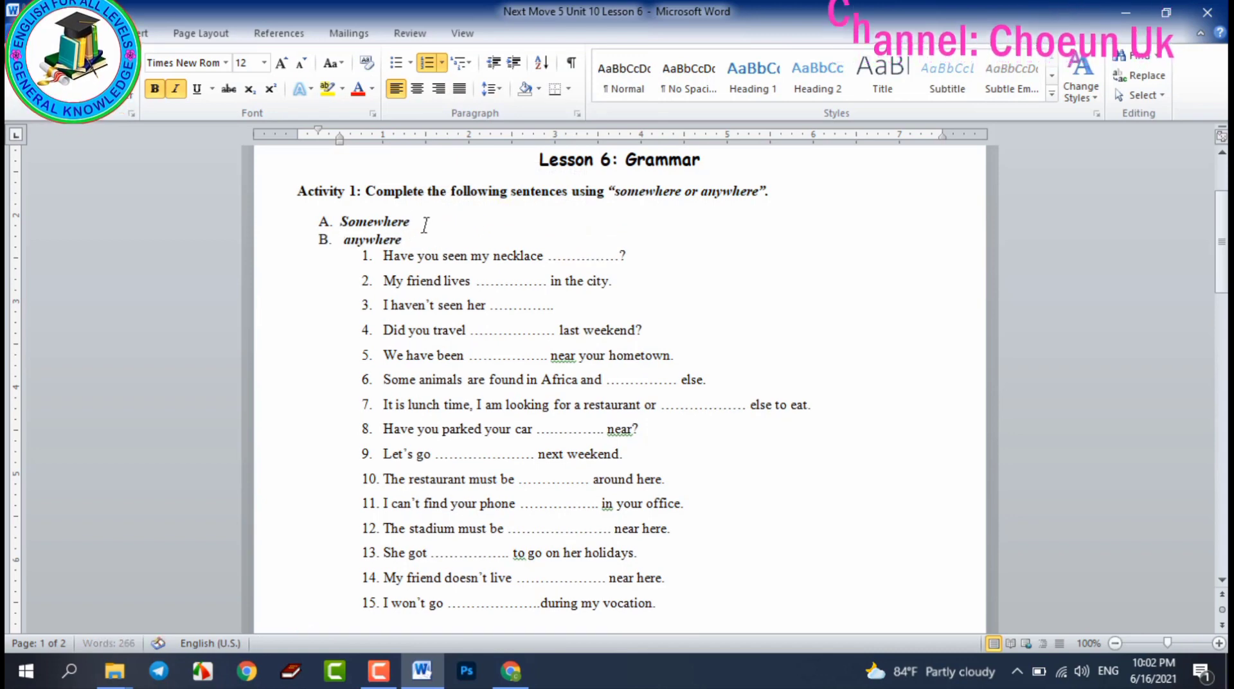
- Remove the italics from both list items, change item A to lowercase "somewhere" and delete the leading space before "anywhere"
{"action": "key", "text": "ctrl+i"}
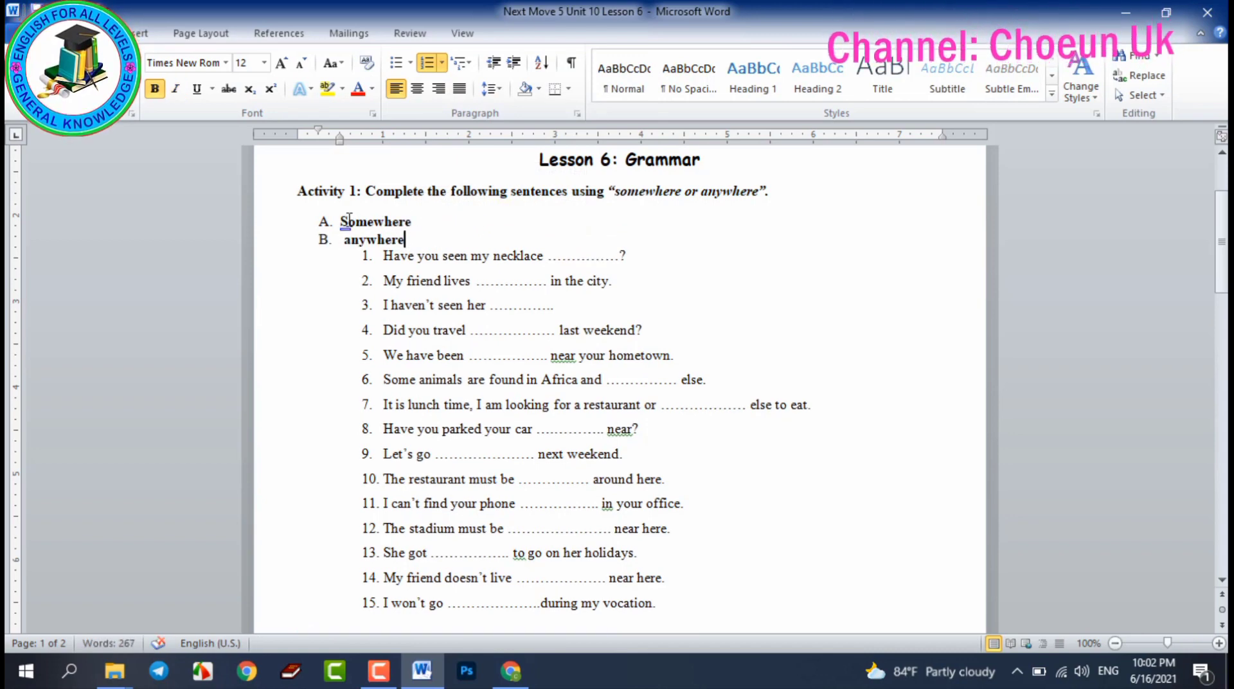
{"action": "left_click", "coordinate": [349, 220]}
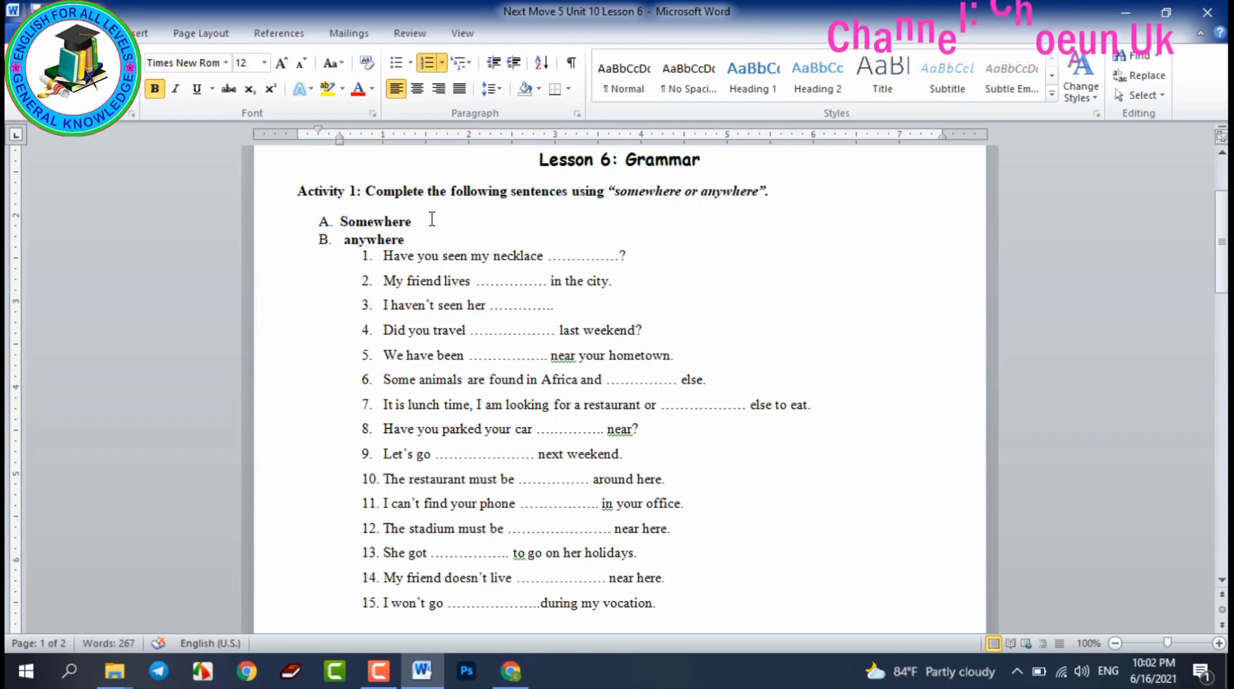
{"action": "key", "text": "BackSpace"}
{"action": "type", "text": "s"}
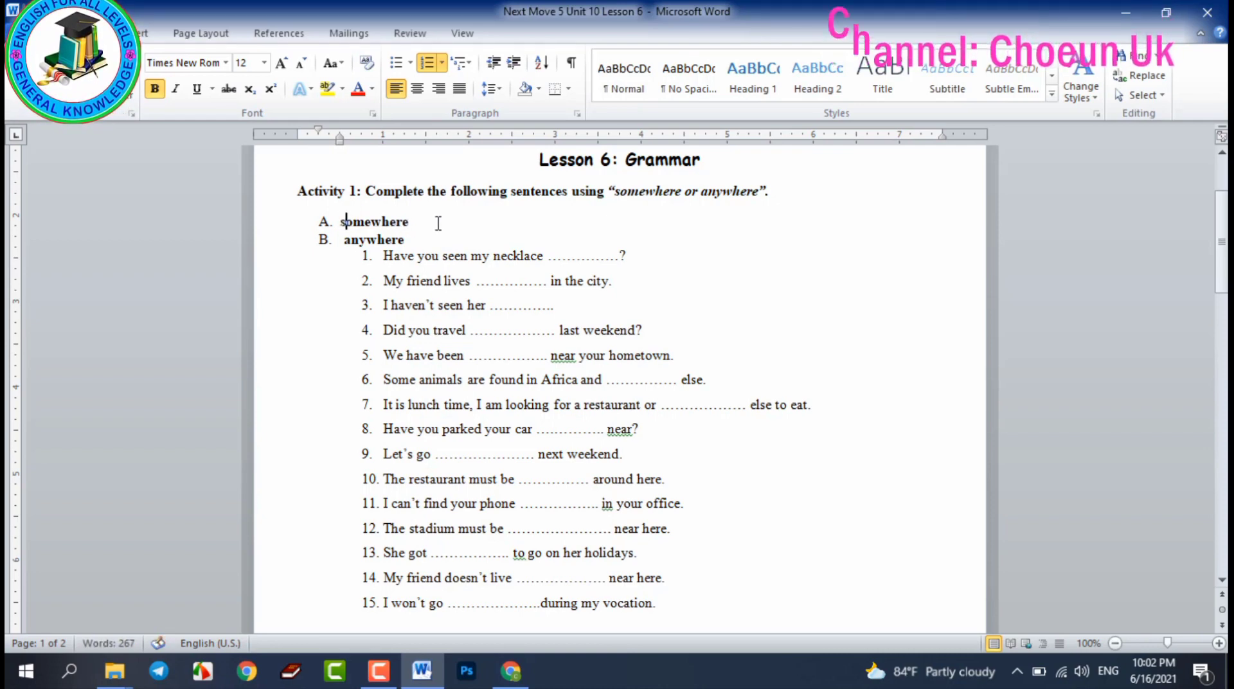
{"action": "left_click", "coordinate": [345, 243]}
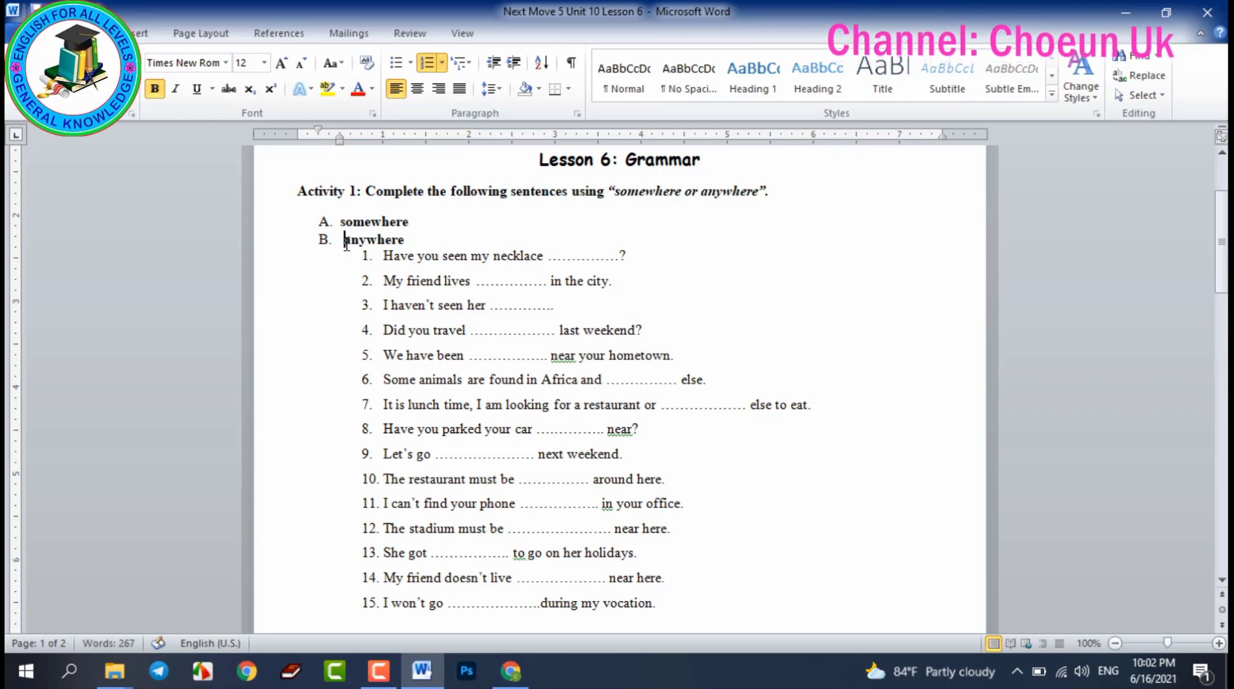
{"action": "key", "text": "BackSpace"}
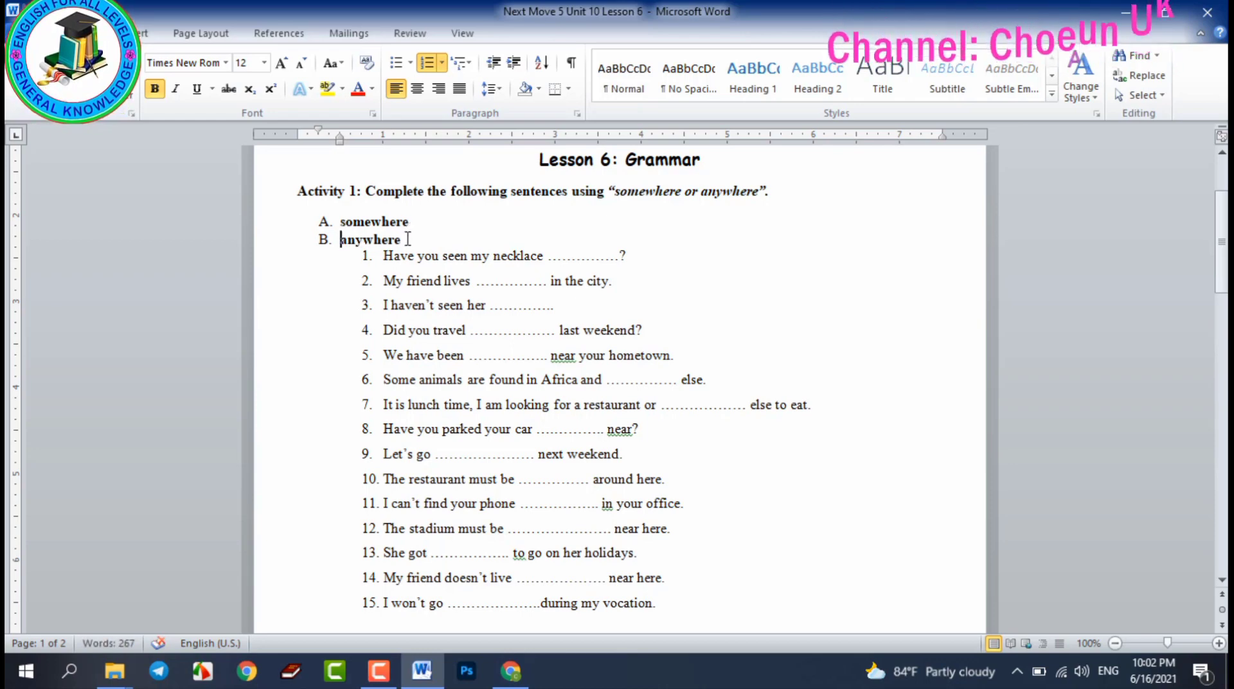
- Copy the lettered somewhere and anywhere items from Word and paste them over Option 1 of the form's first question
{"action": "left_click_drag", "start_coordinate": [407, 239], "coordinate": [339, 221]}
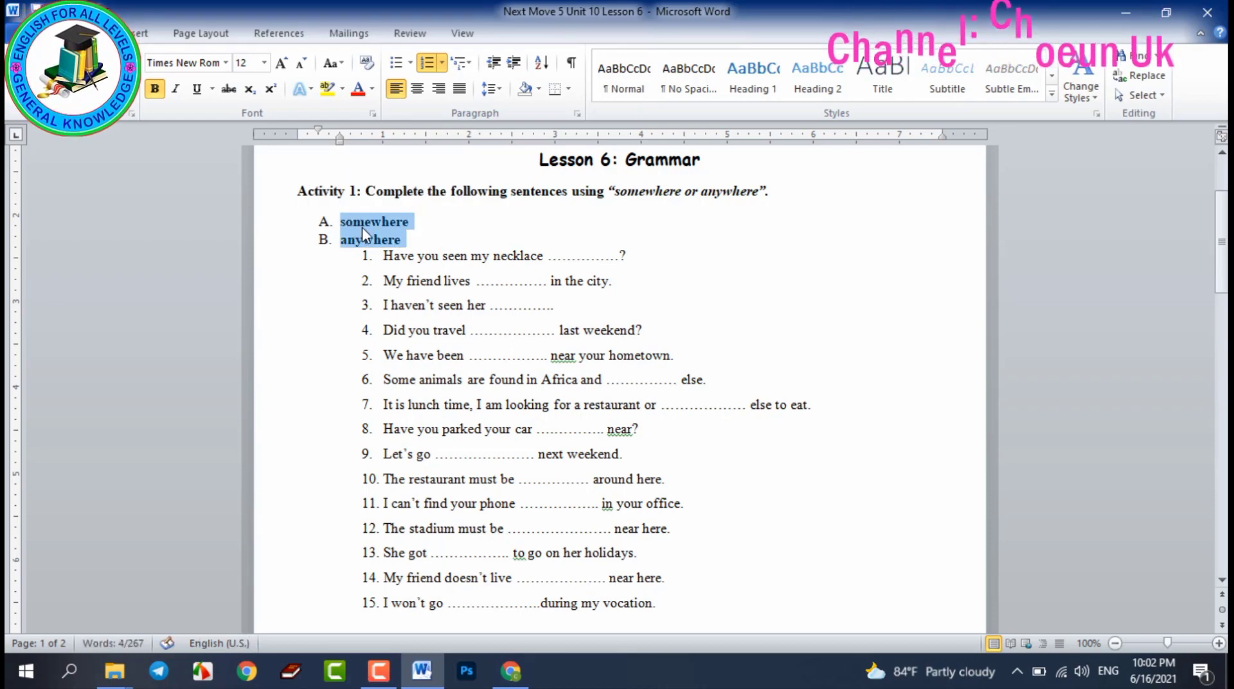
{"action": "right_click", "coordinate": [361, 226]}
{"action": "left_click", "coordinate": [409, 257]}
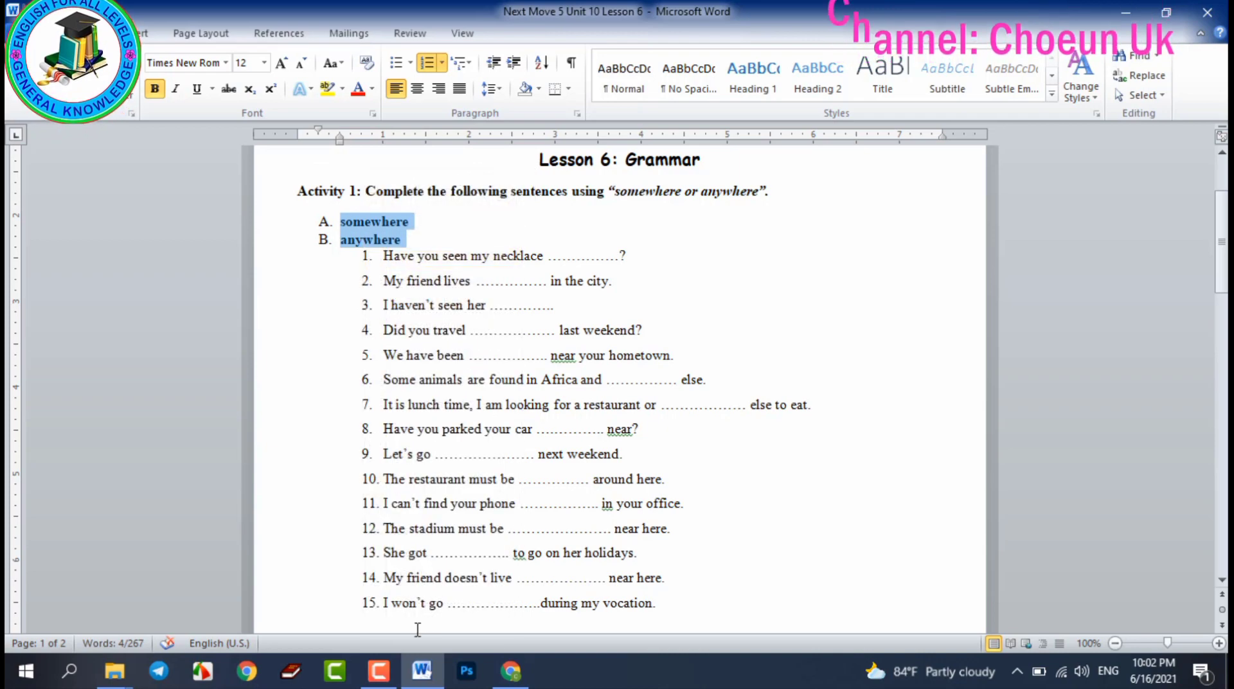
{"action": "left_click", "coordinate": [422, 671]}
{"action": "left_click", "coordinate": [363, 420]}
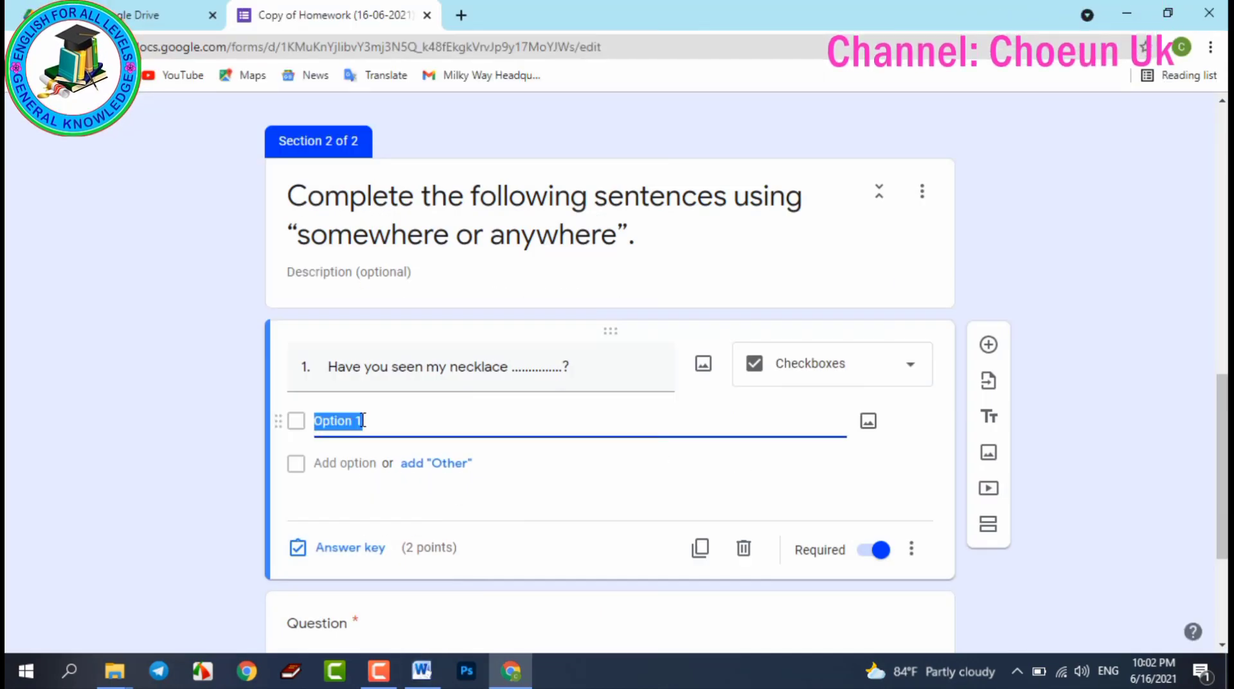
{"action": "key", "text": "ctrl+v"}
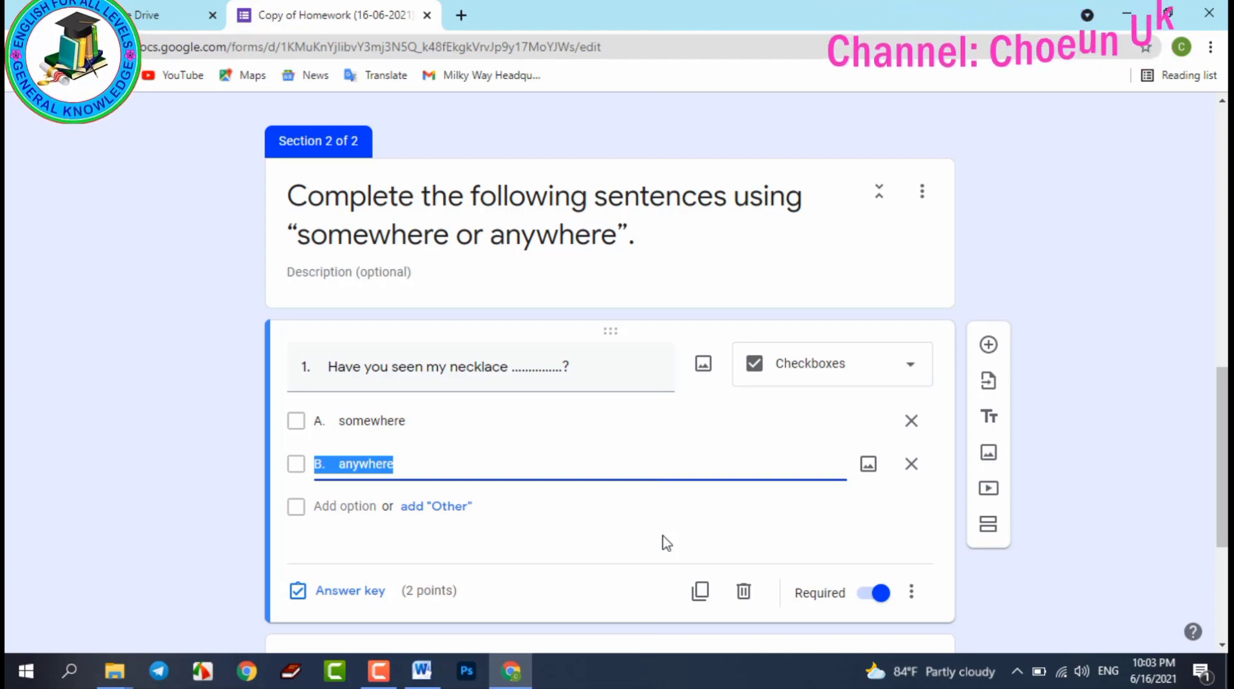
- Mark "B. anywhere" as the correct answer in the first question's answer key, worth 2 points
{"action": "left_click", "coordinate": [366, 591]}
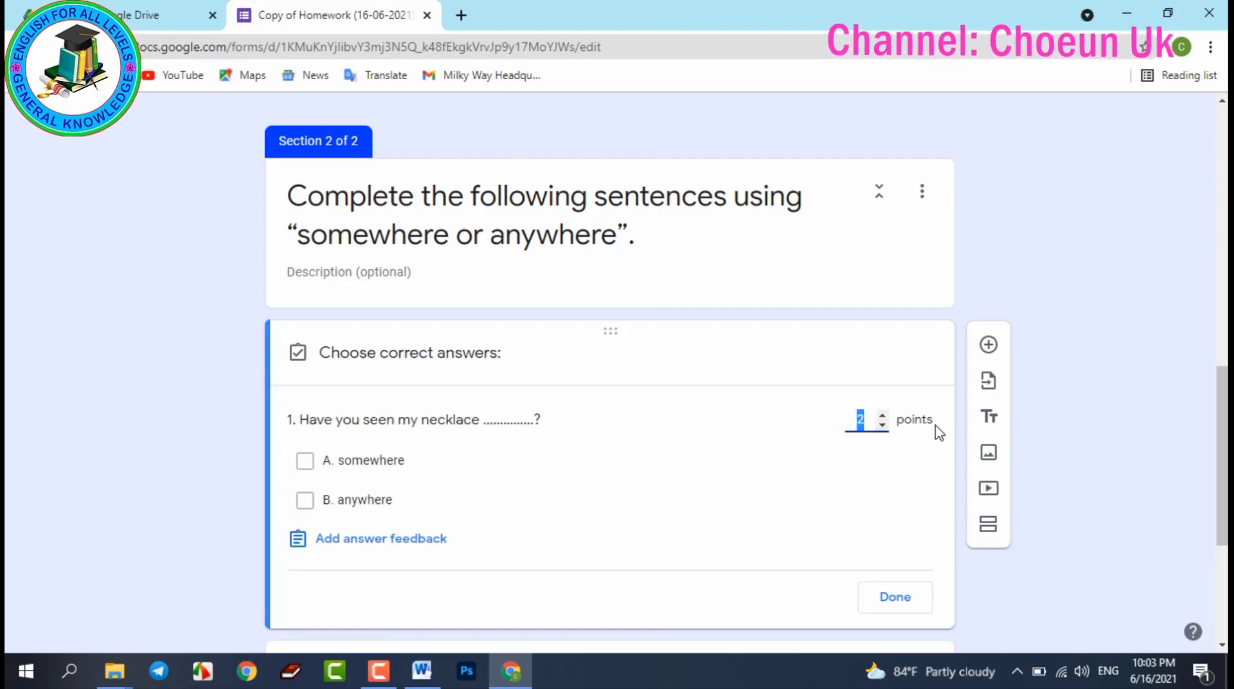
{"action": "left_click", "coordinate": [882, 424]}
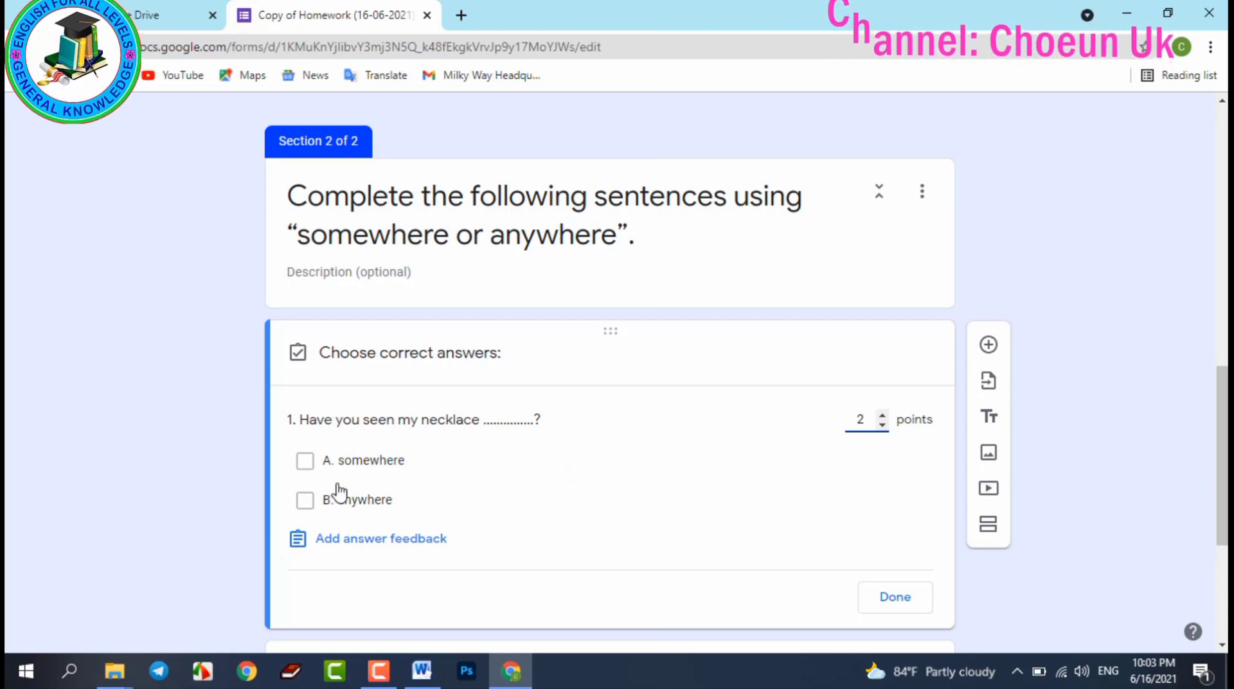
{"action": "left_click", "coordinate": [305, 500]}
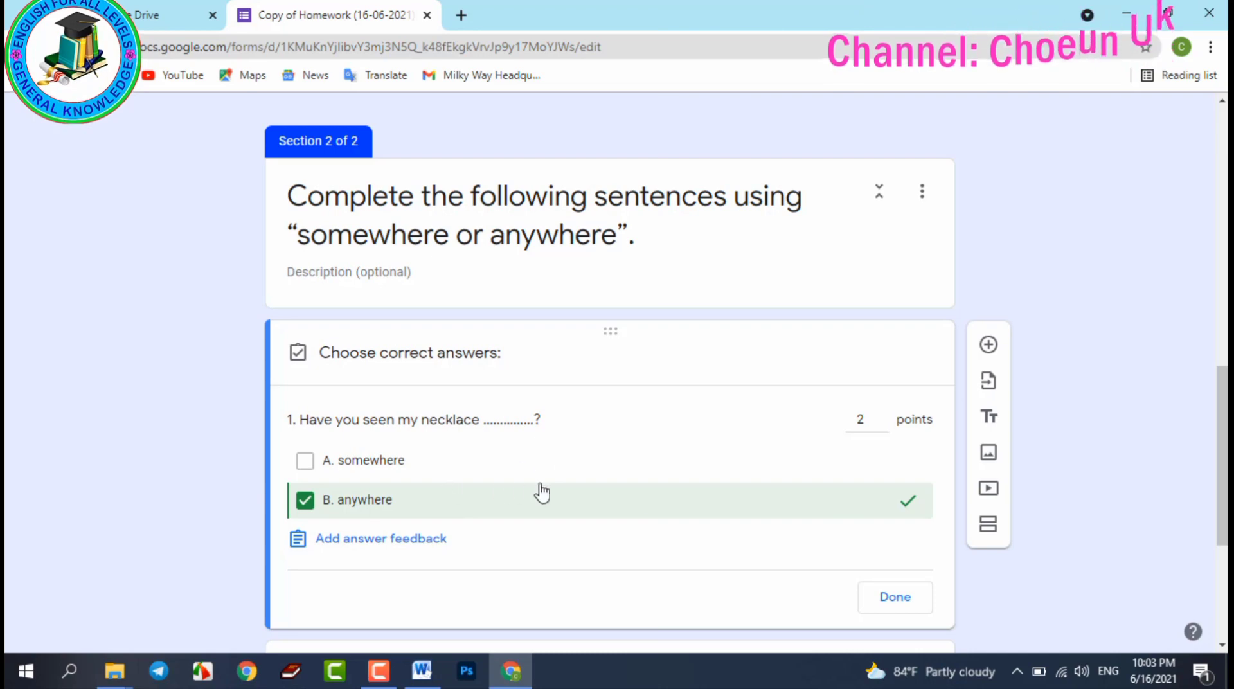
{"action": "left_click", "coordinate": [903, 610]}
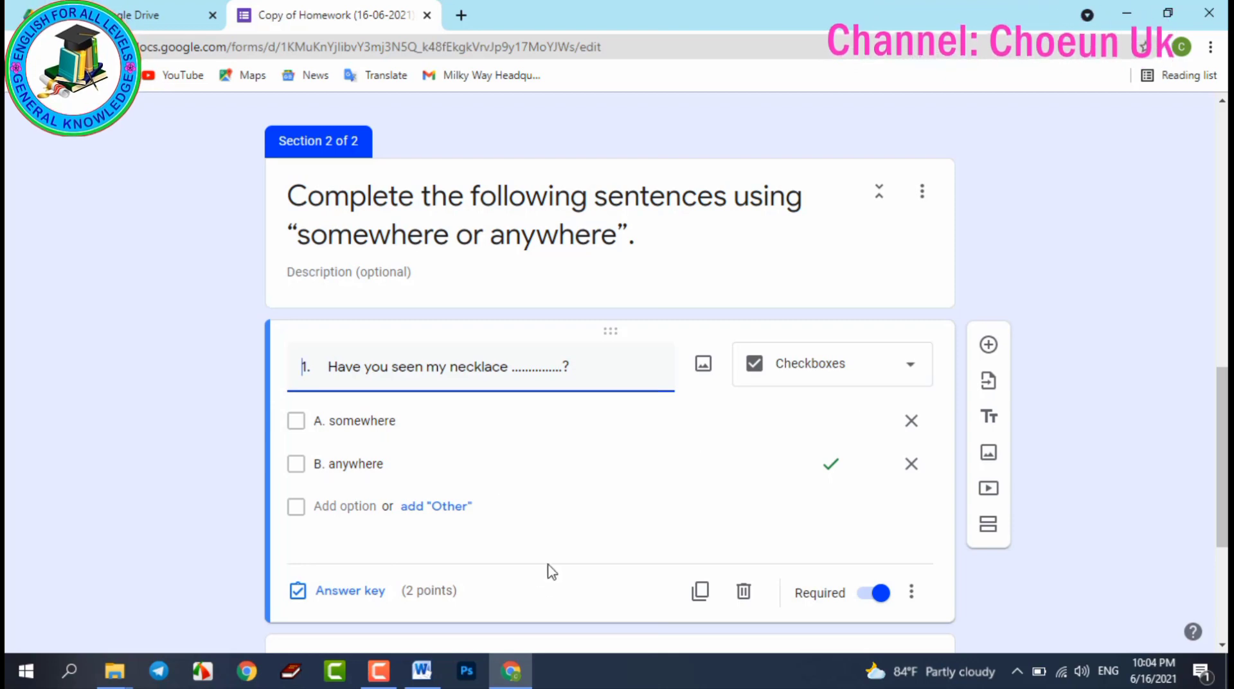
- Copy sentence 2, "My friend lives … in the city.", from the Word list into the form's second question as its text
{"action": "scroll", "coordinate": [552, 571], "scroll_direction": "down", "scroll_amount": 5}
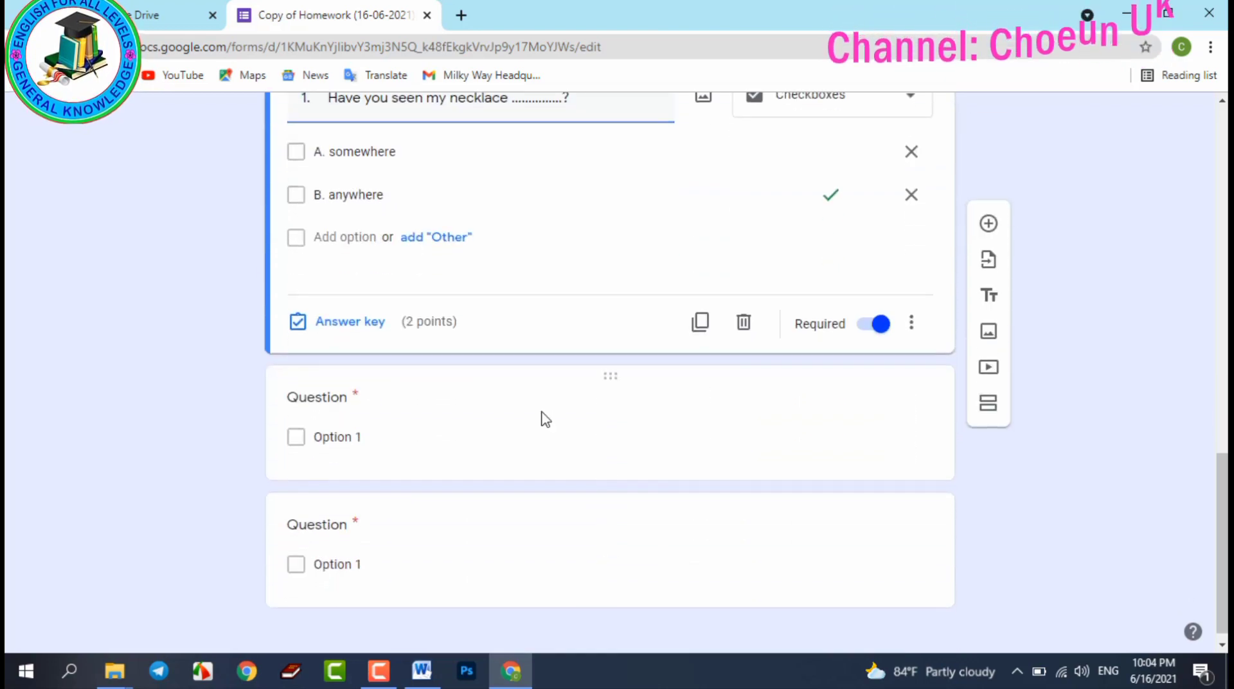
{"action": "left_click", "coordinate": [545, 419]}
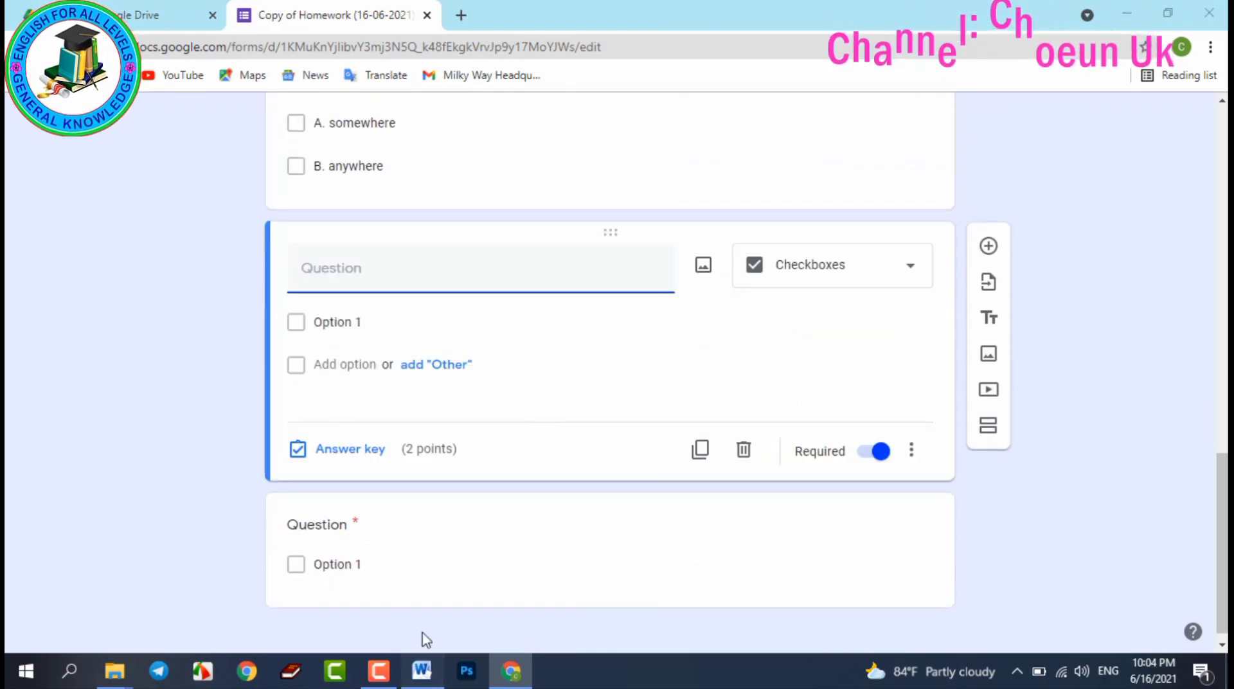
{"action": "left_click", "coordinate": [421, 670]}
{"action": "left_click", "coordinate": [533, 257]}
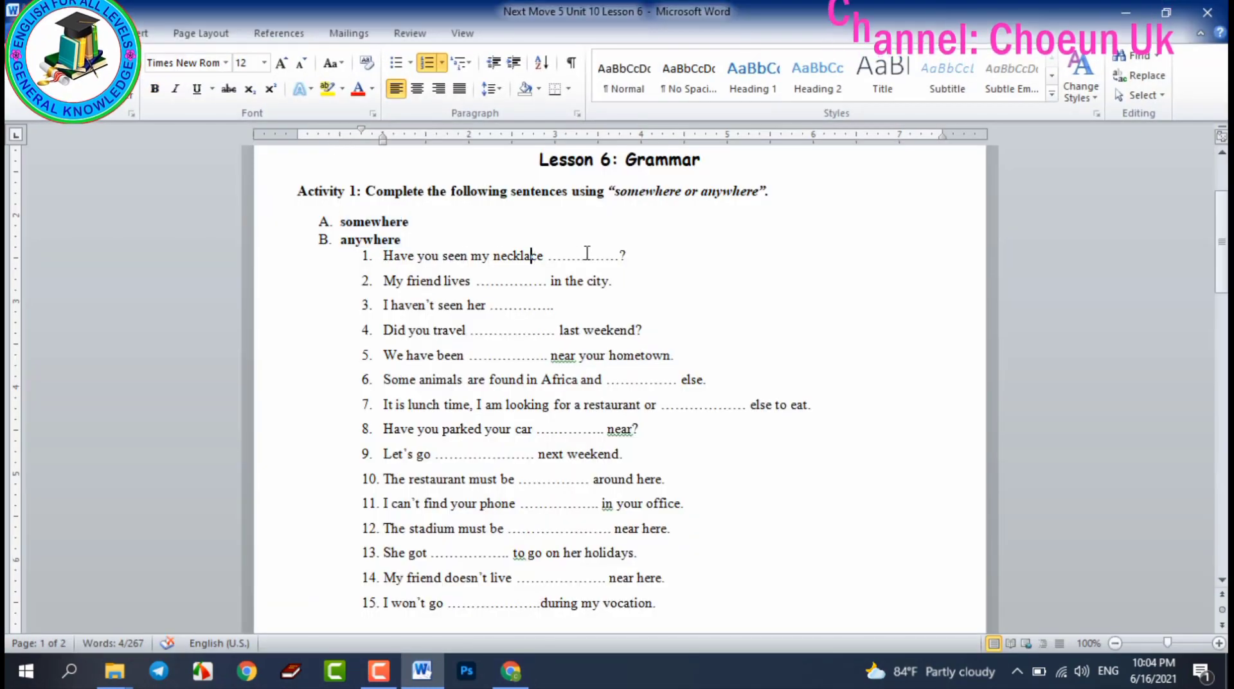
{"action": "left_click_drag", "start_coordinate": [636, 256], "coordinate": [373, 257]}
{"action": "left_click", "coordinate": [554, 302]}
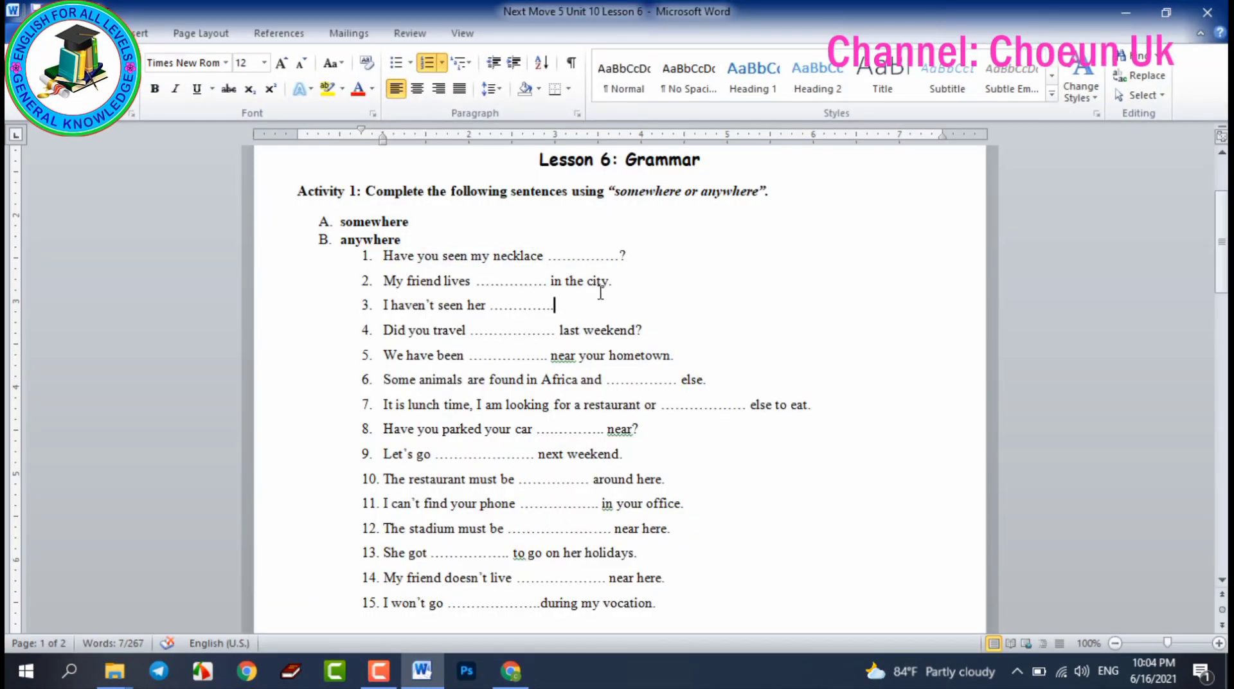
{"action": "left_click_drag", "start_coordinate": [616, 281], "coordinate": [364, 280]}
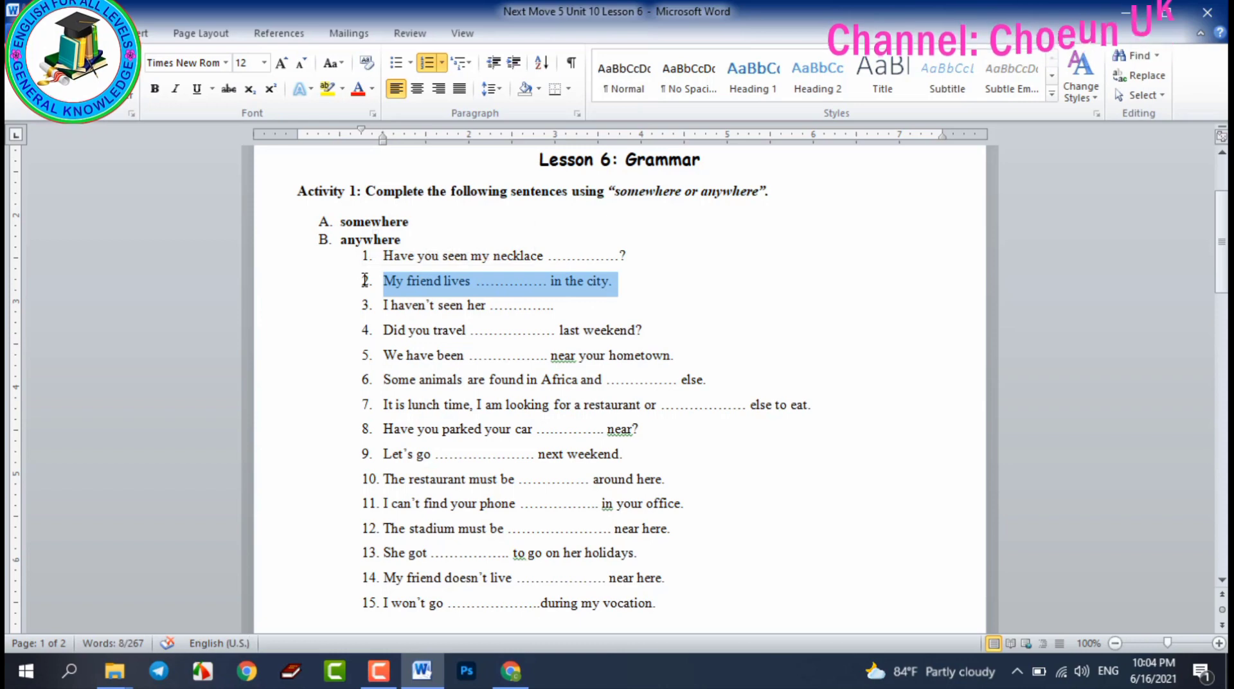
{"action": "left_click", "coordinate": [421, 670]}
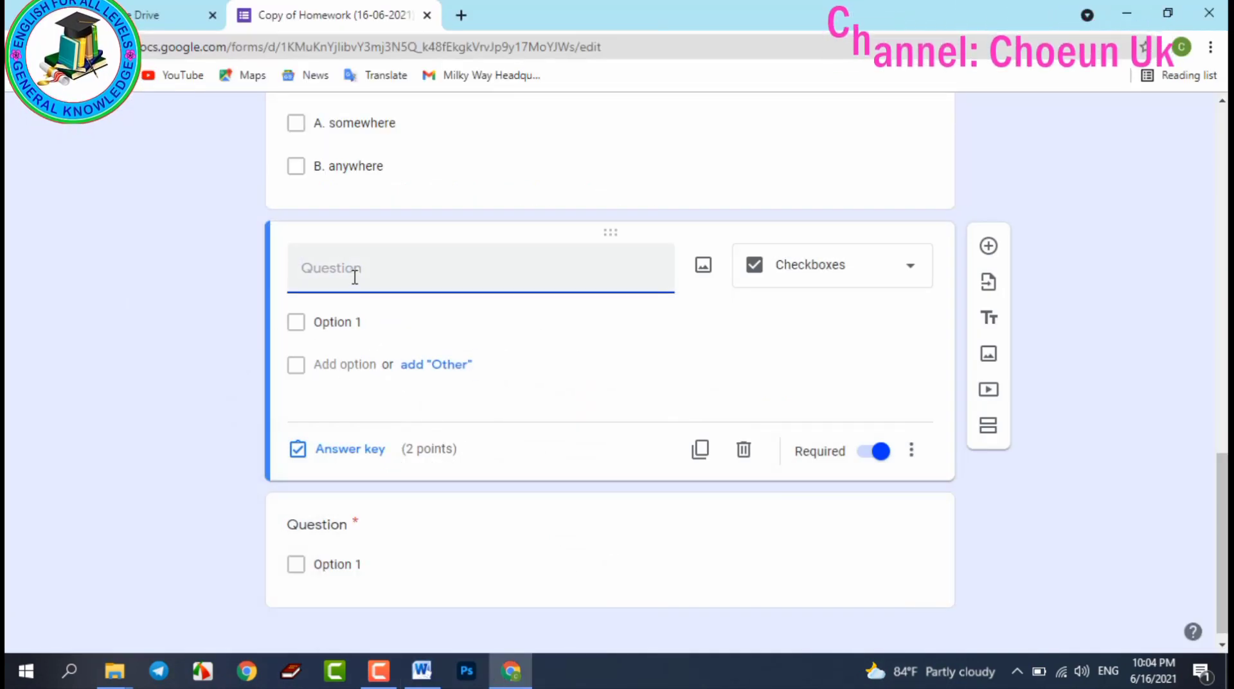
{"action": "key", "text": "ctrl+v"}
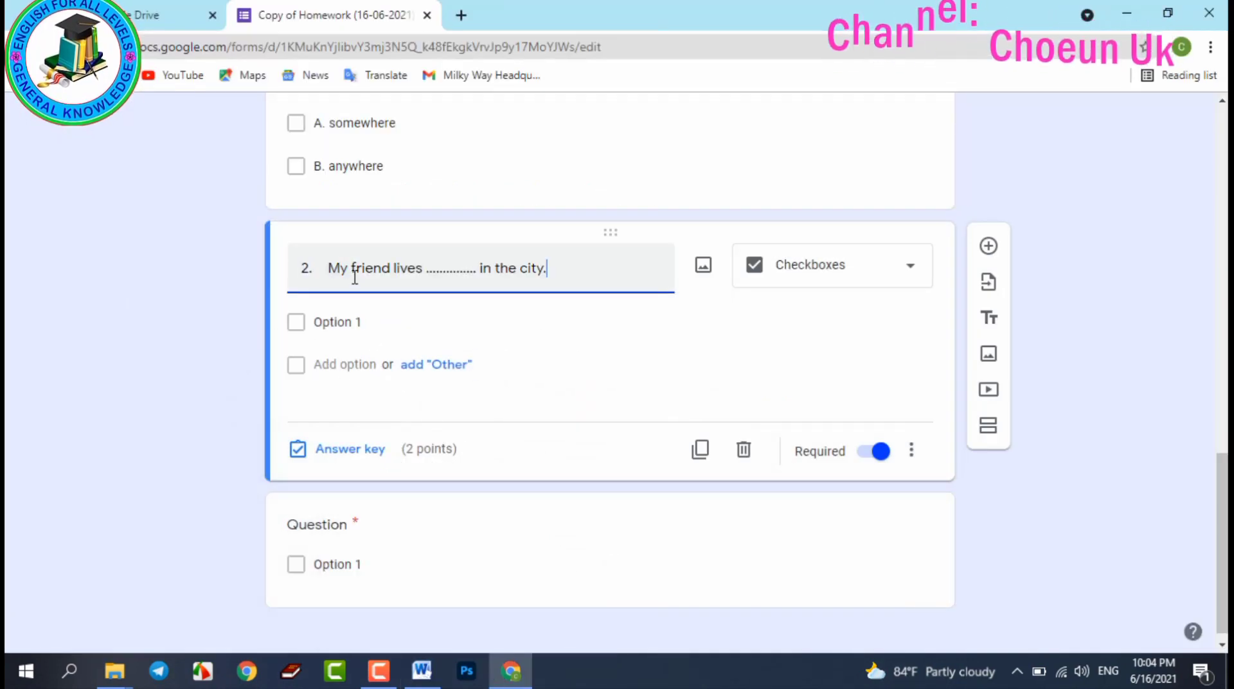
- Replace Option 1 of the second question with the A. somewhere and B. anywhere items copied from Word
{"action": "left_click", "coordinate": [376, 323]}
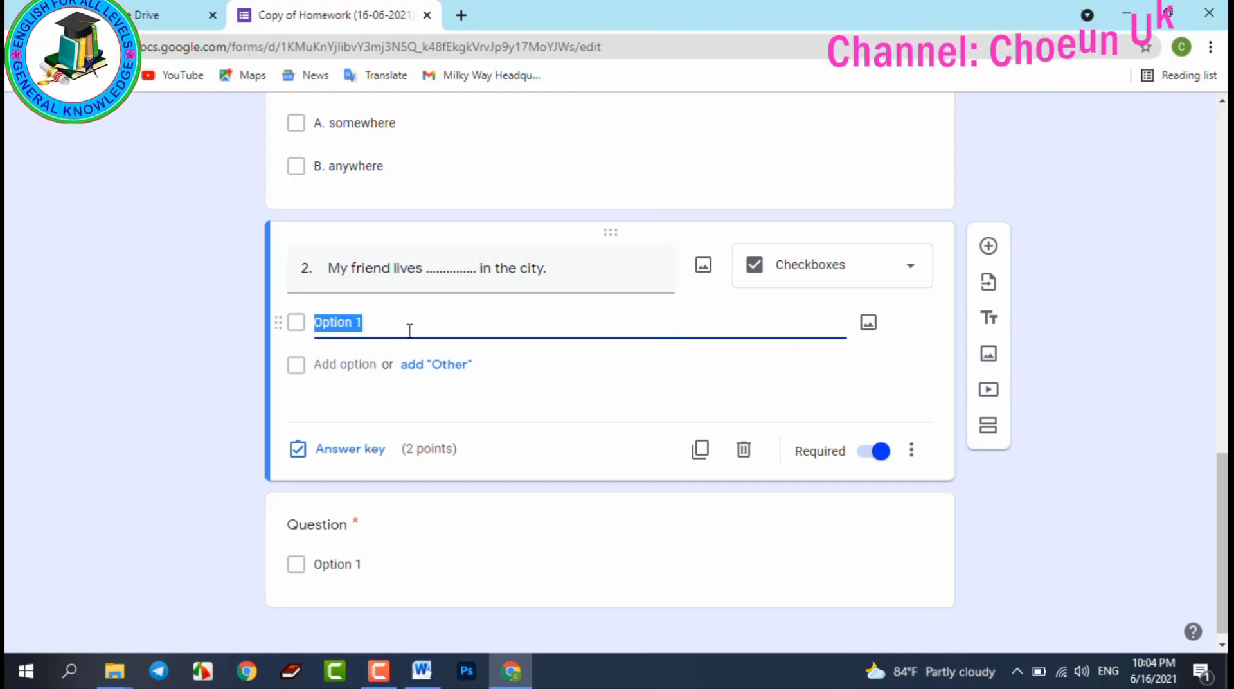
{"action": "left_click", "coordinate": [421, 671]}
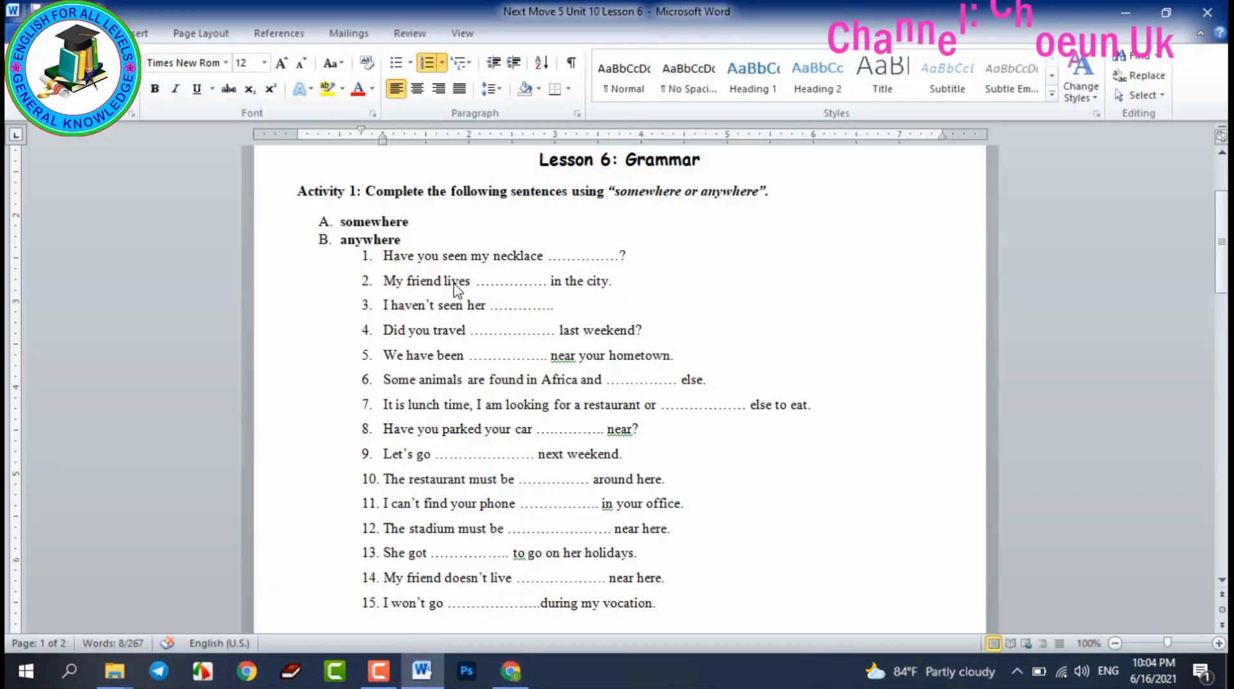
{"action": "left_click_drag", "start_coordinate": [400, 239], "coordinate": [316, 224]}
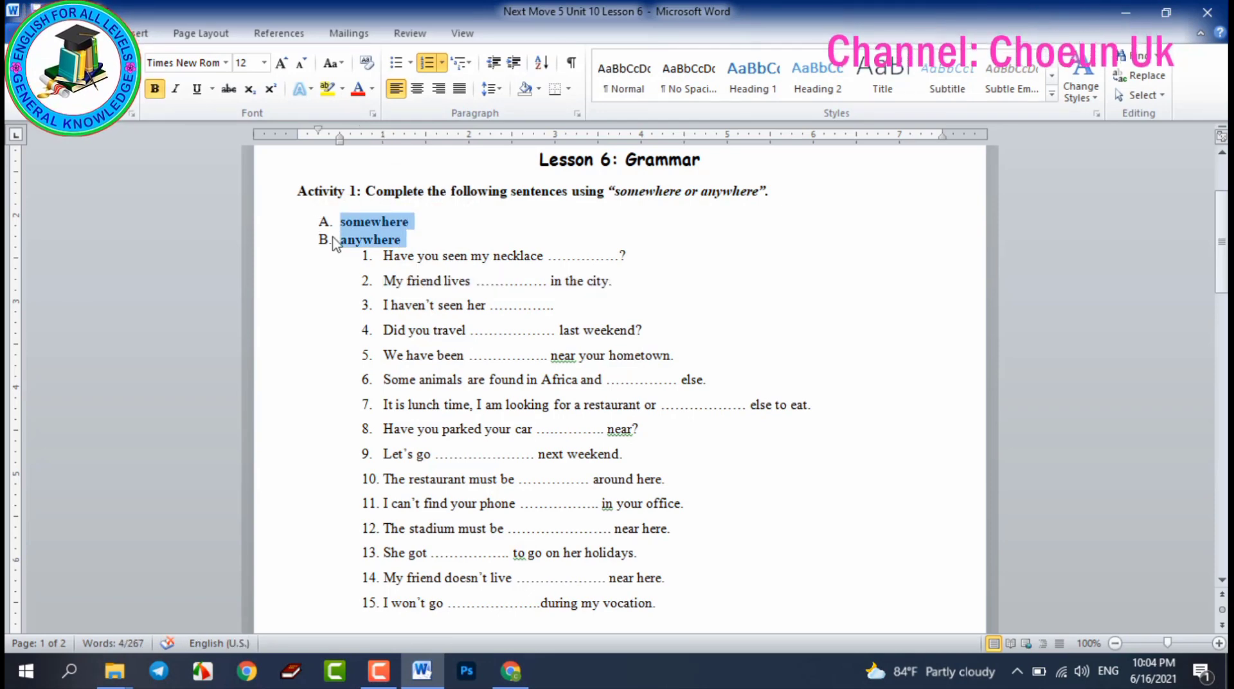
{"action": "left_click", "coordinate": [421, 671]}
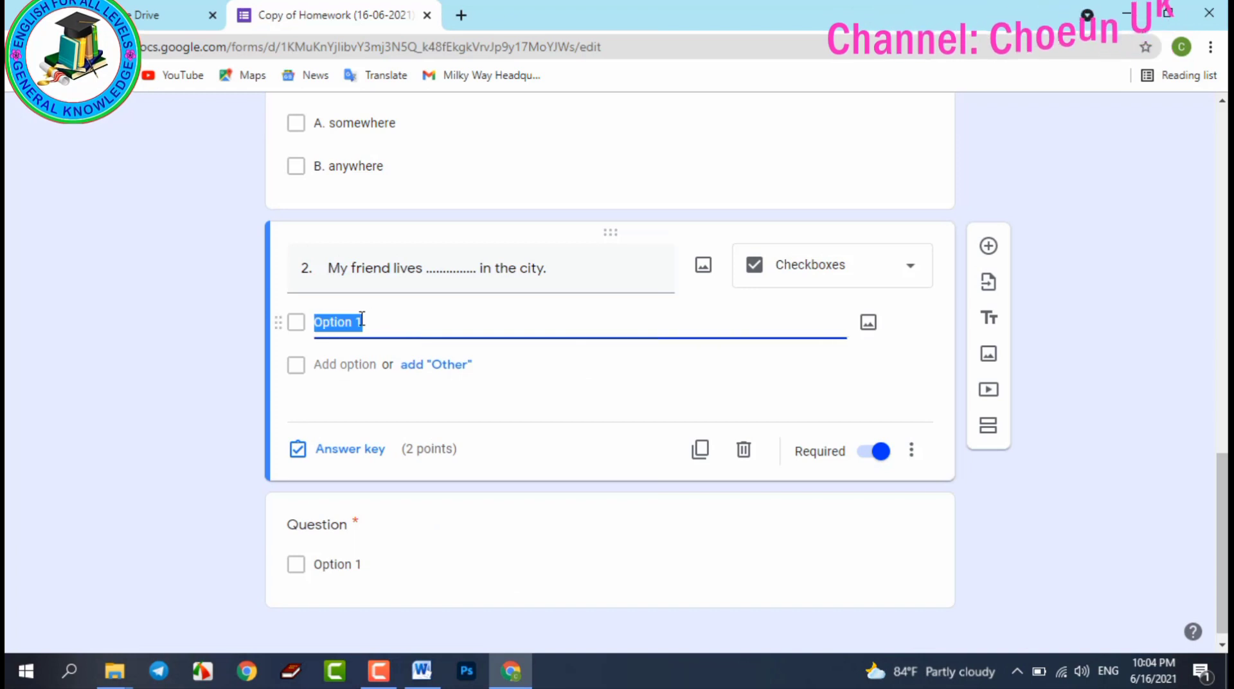
{"action": "key", "text": "ctrl+v"}
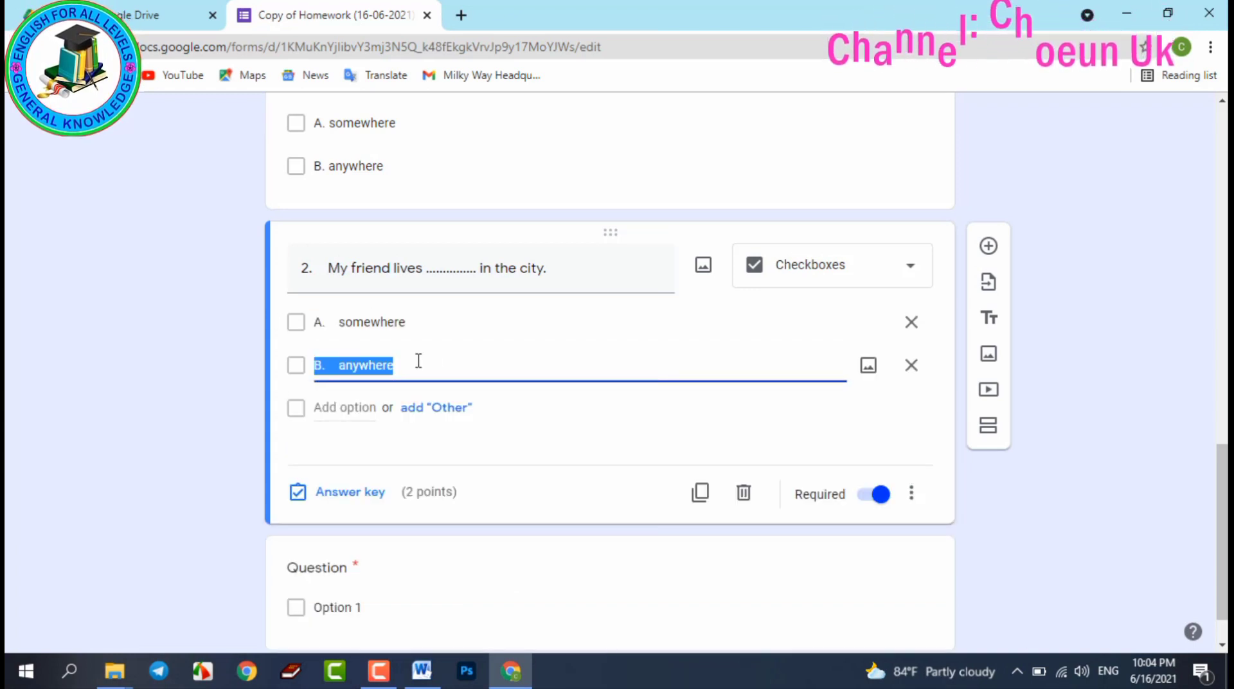
{"action": "left_click", "coordinate": [388, 362]}
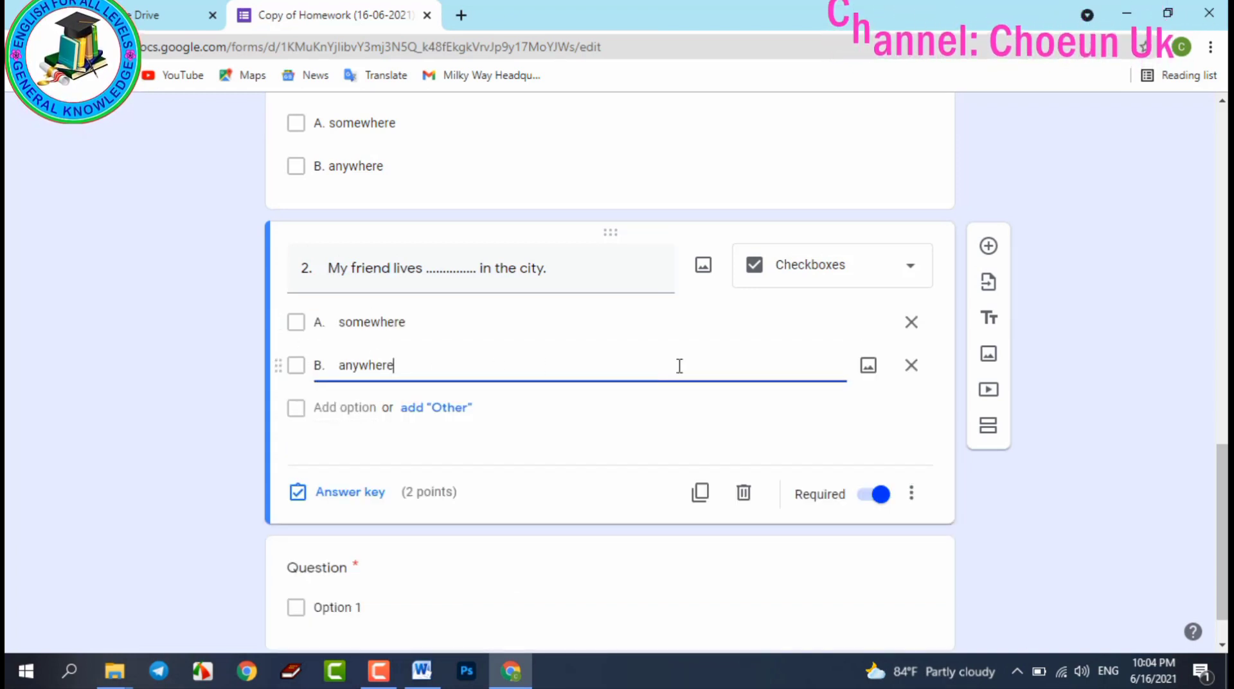
- Mark "A. somewhere" as the correct answer in the second question's answer key
{"action": "left_click", "coordinate": [347, 493]}
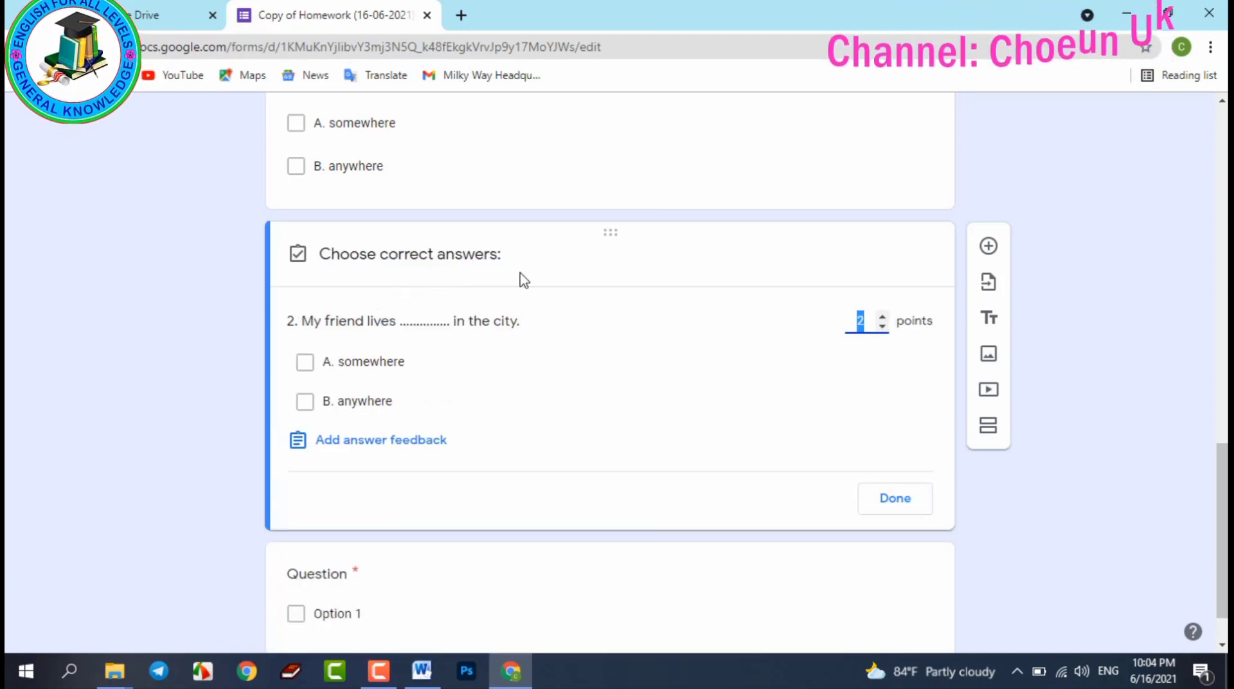
{"action": "scroll", "coordinate": [492, 360], "scroll_direction": "up", "scroll_amount": 1}
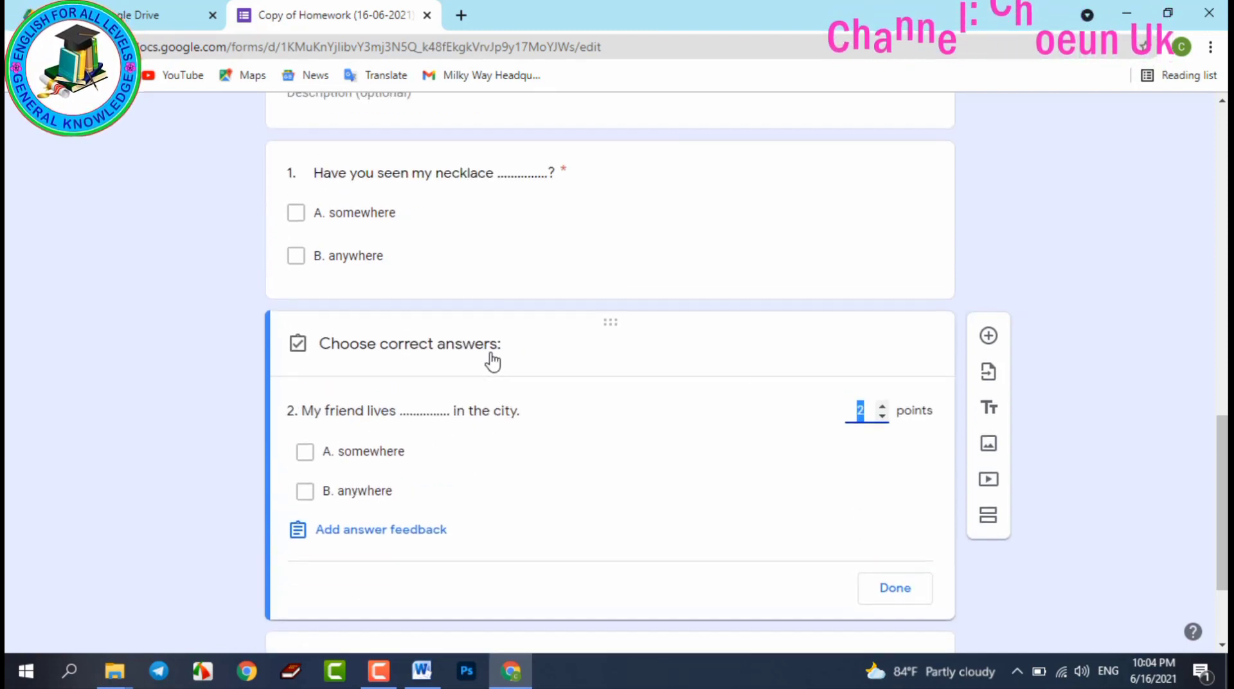
{"action": "scroll", "coordinate": [493, 360], "scroll_direction": "up", "scroll_amount": 2}
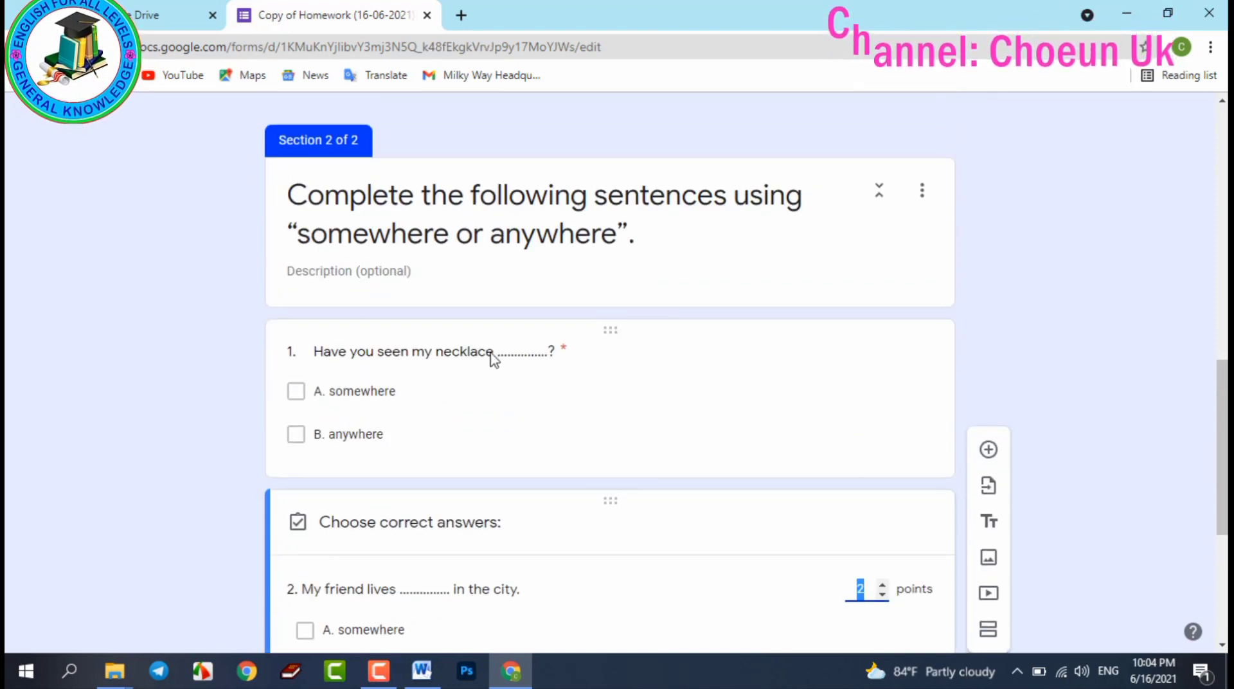
{"action": "scroll", "coordinate": [494, 360], "scroll_direction": "down", "scroll_amount": 2}
{"action": "scroll", "coordinate": [492, 360], "scroll_direction": "down", "scroll_amount": 2}
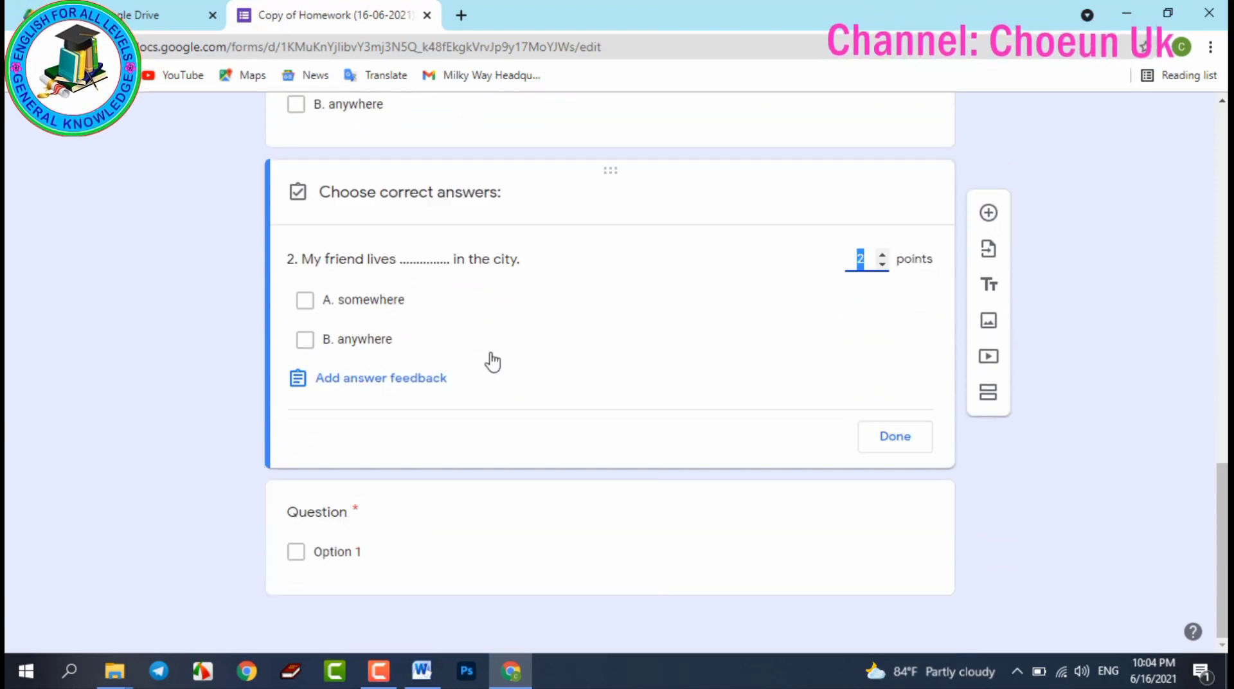
{"action": "scroll", "coordinate": [492, 360], "scroll_direction": "up", "scroll_amount": 2}
{"action": "scroll", "coordinate": [493, 356], "scroll_direction": "up", "scroll_amount": 3}
{"action": "scroll", "coordinate": [493, 366], "scroll_direction": "down", "scroll_amount": 2}
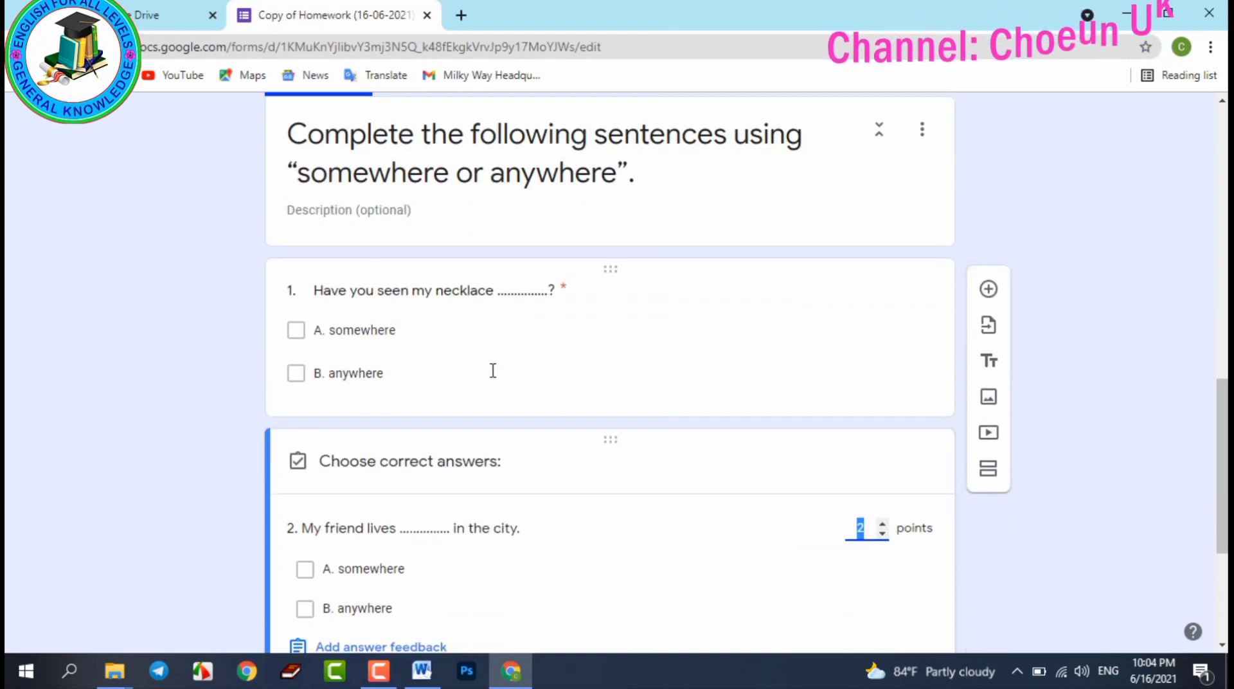
{"action": "scroll", "coordinate": [450, 495], "scroll_direction": "down", "scroll_amount": 2}
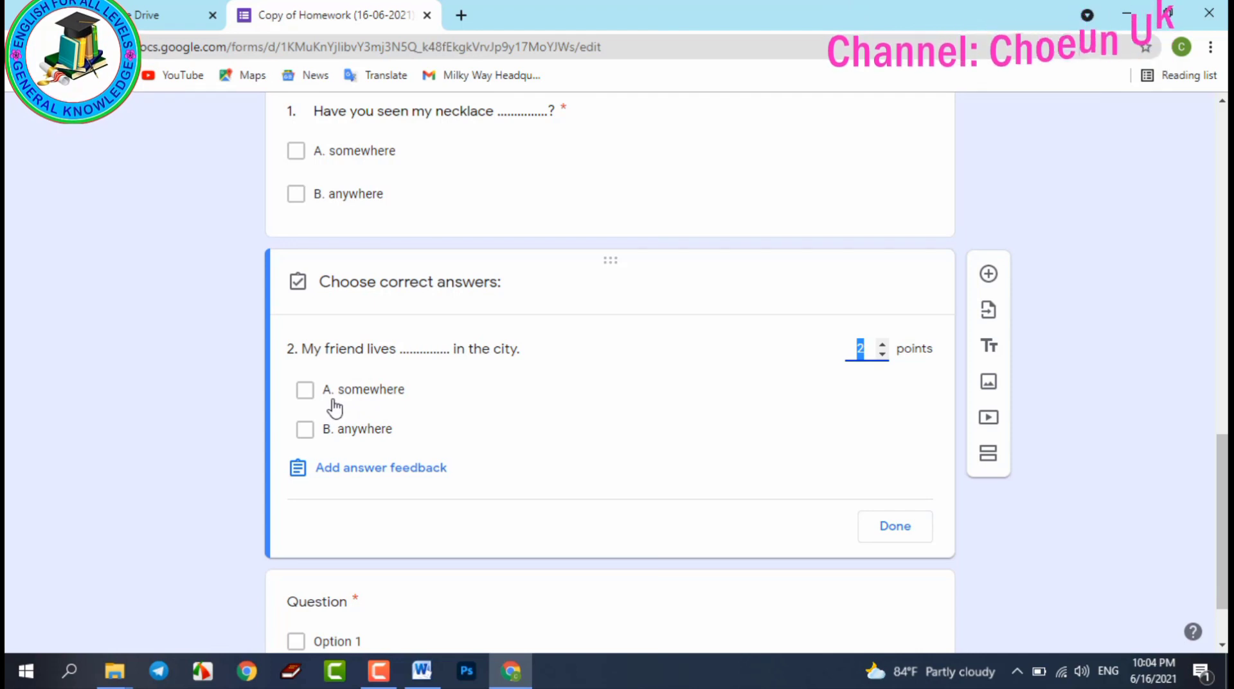
{"action": "left_click", "coordinate": [308, 401]}
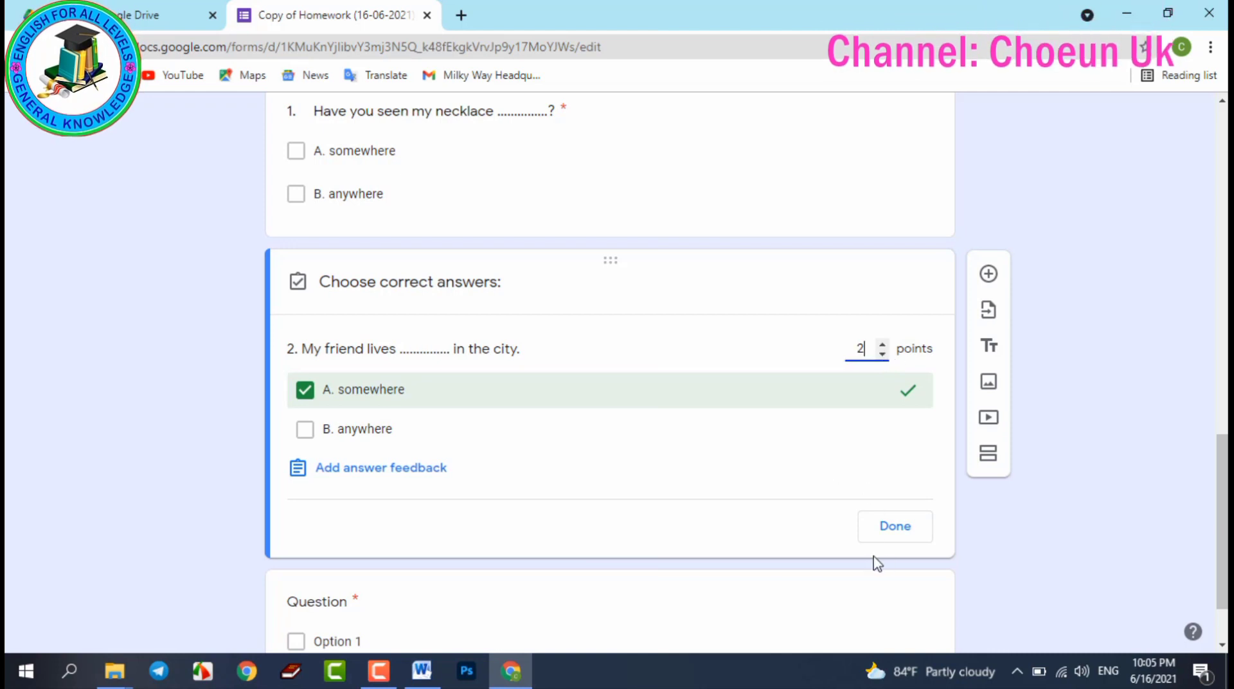
{"action": "left_click", "coordinate": [888, 534]}
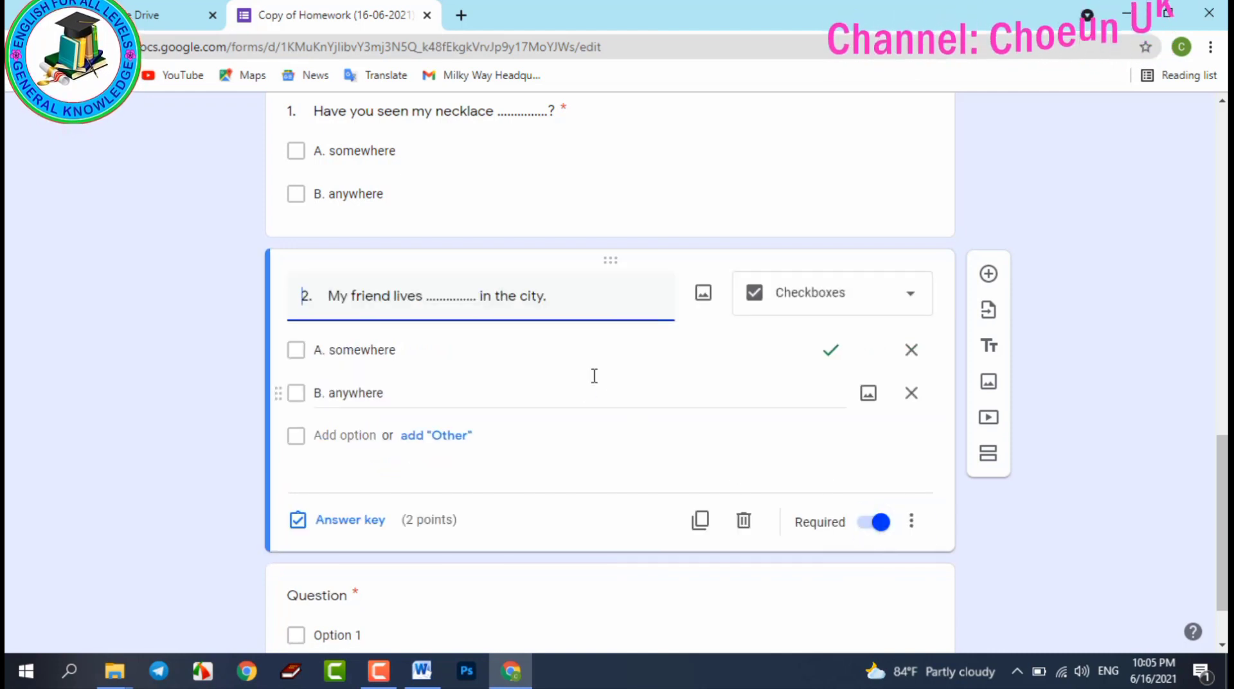
- Copy sentence 3, "I haven't seen her …", from the Word list into the form's third question as its text
{"action": "scroll", "coordinate": [565, 446], "scroll_direction": "down", "scroll_amount": 2}
{"action": "scroll", "coordinate": [565, 449], "scroll_direction": "up", "scroll_amount": 2}
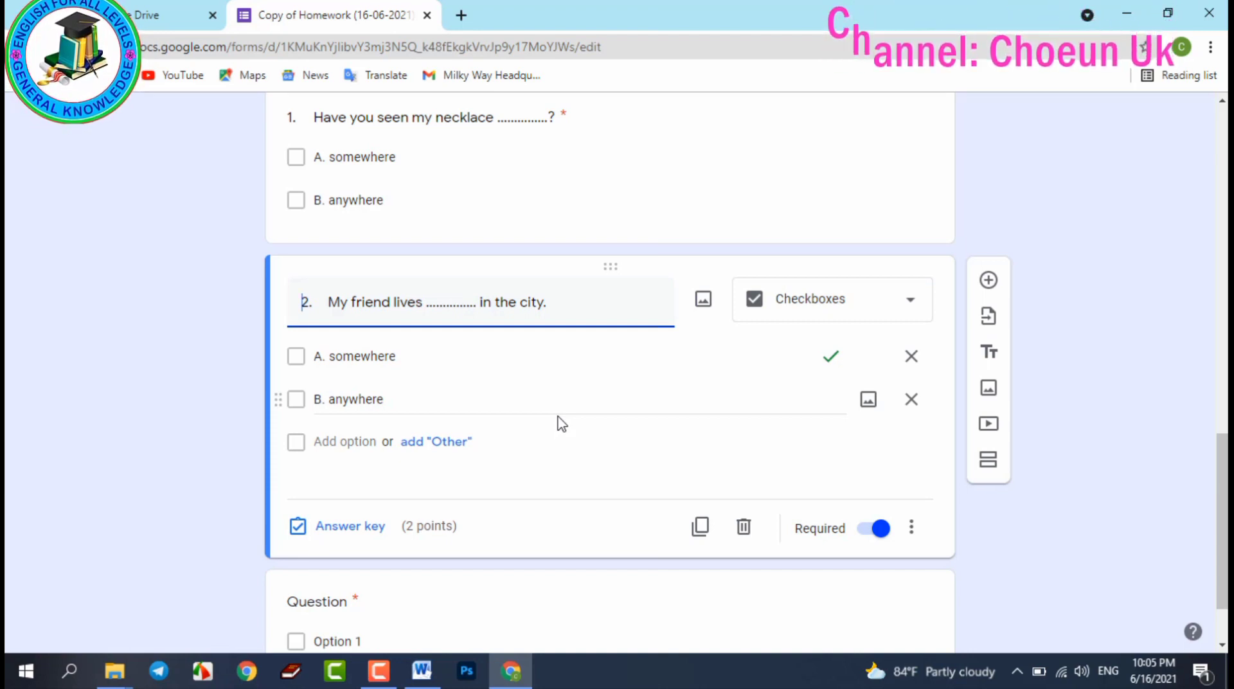
{"action": "scroll", "coordinate": [559, 584], "scroll_direction": "down", "scroll_amount": 1}
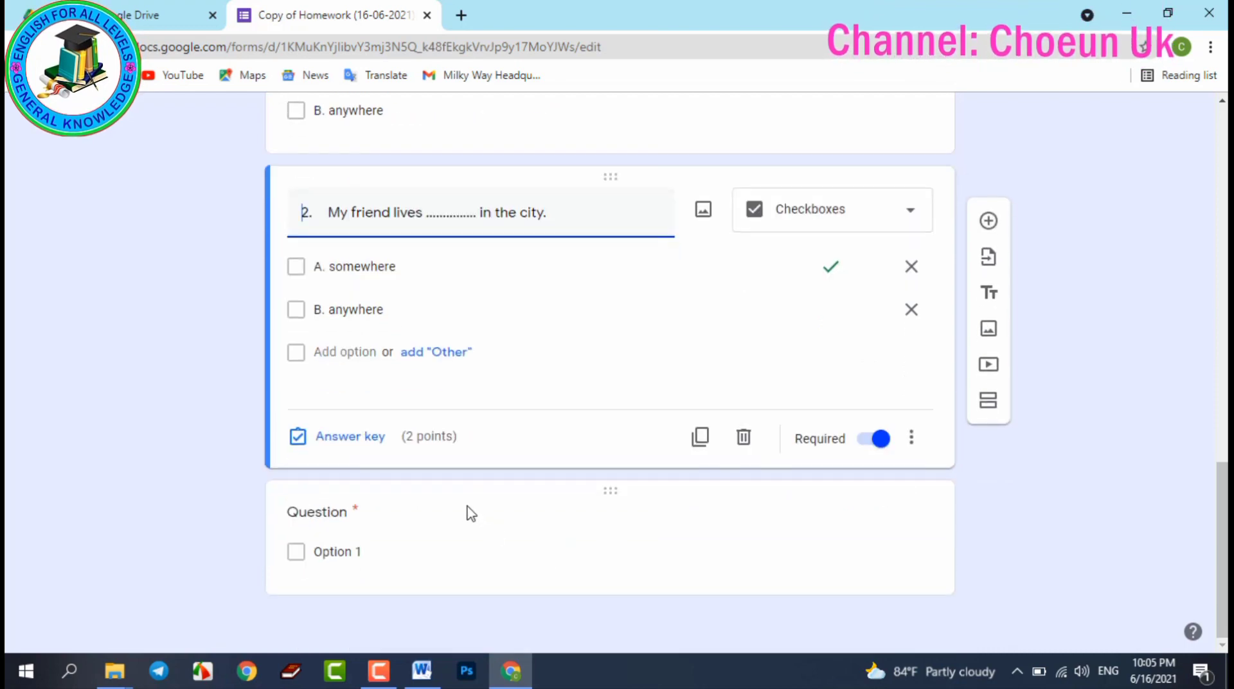
{"action": "left_click", "coordinate": [473, 534]}
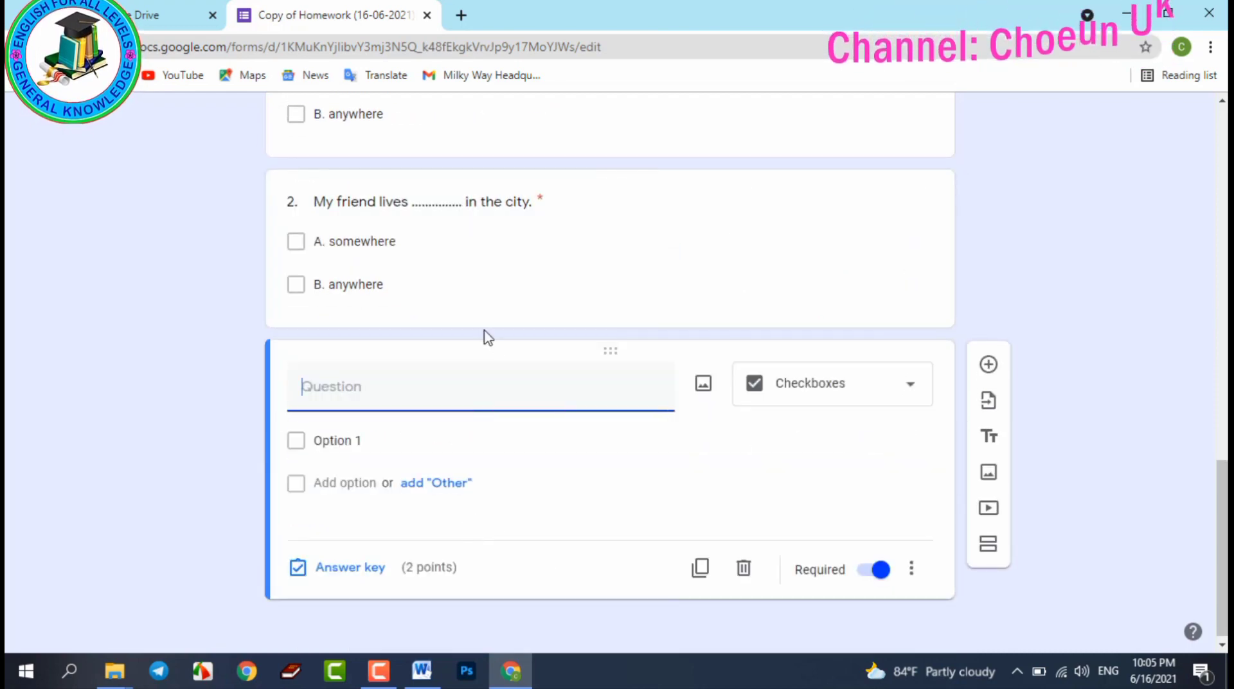
{"action": "scroll", "coordinate": [487, 336], "scroll_direction": "up", "scroll_amount": 1}
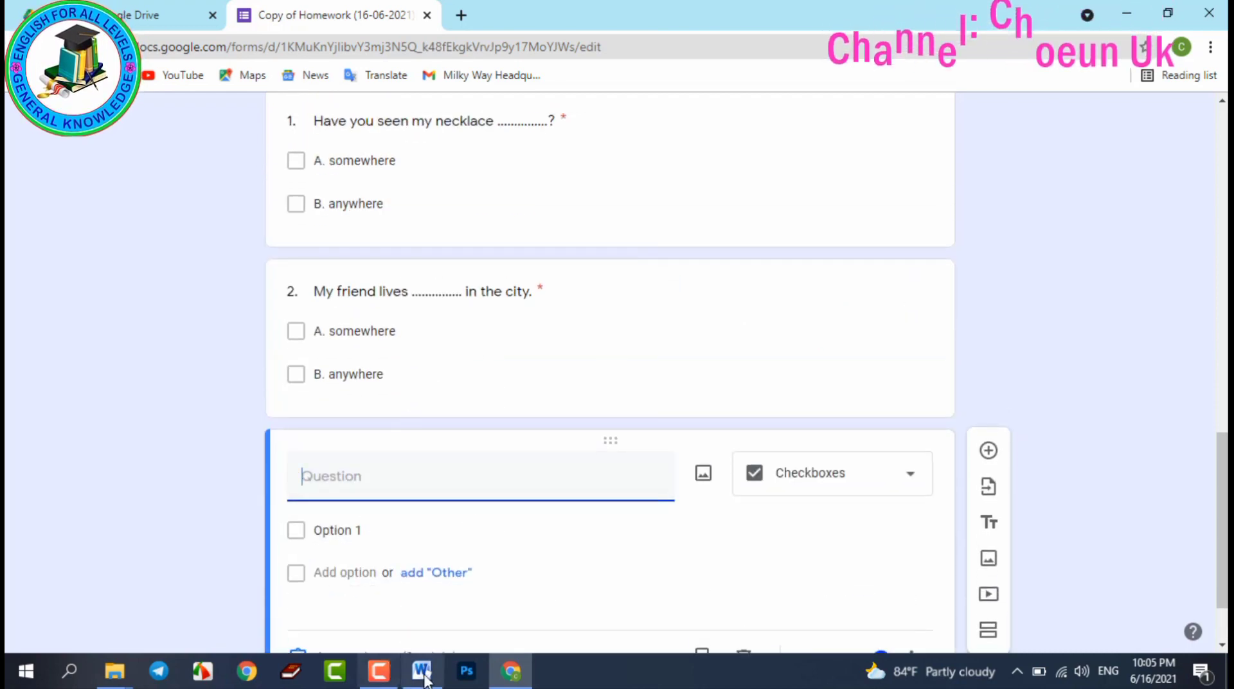
{"action": "left_click", "coordinate": [422, 671]}
{"action": "left_click", "coordinate": [522, 311]}
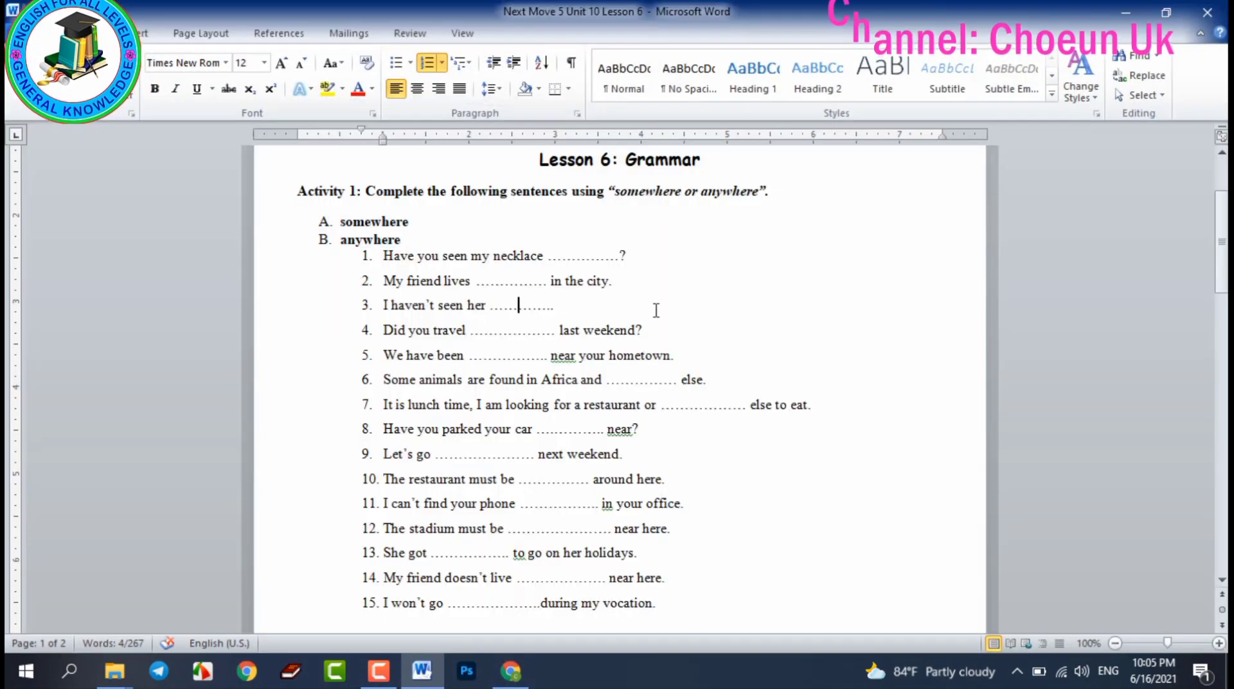
{"action": "left_click_drag", "start_coordinate": [559, 308], "coordinate": [364, 304]}
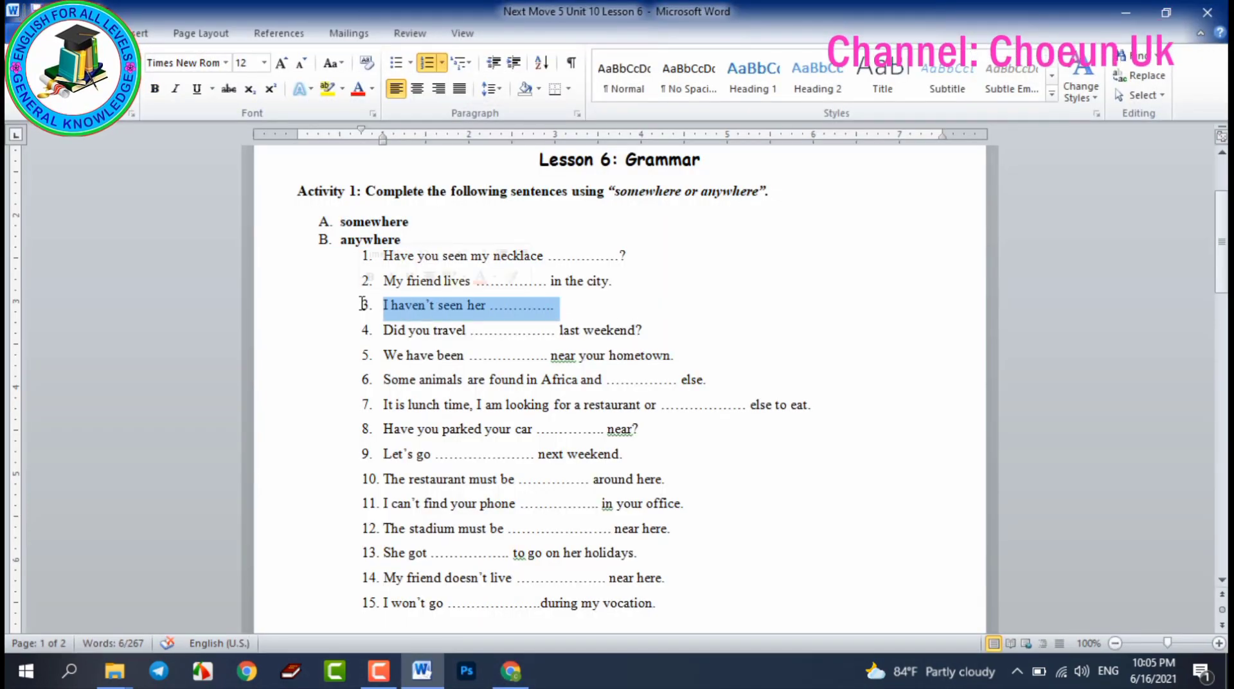
{"action": "left_click", "coordinate": [493, 673]}
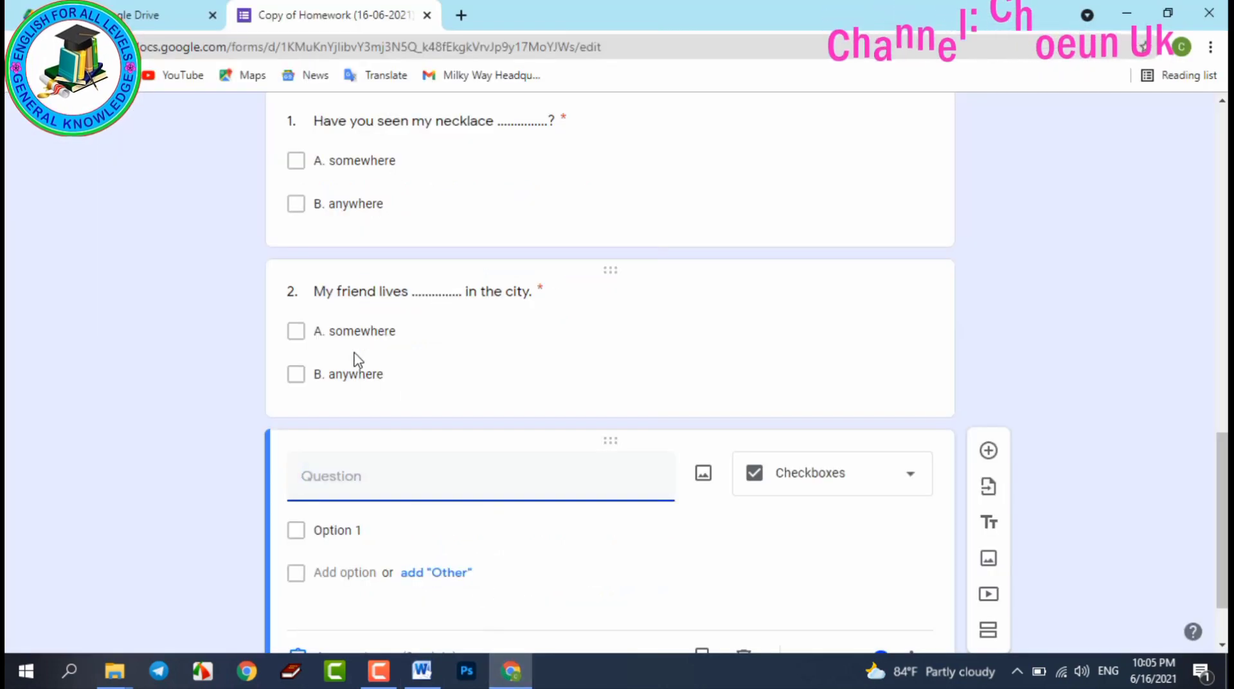
{"action": "type", "text": "3.\tI haven’t seen her ............."}
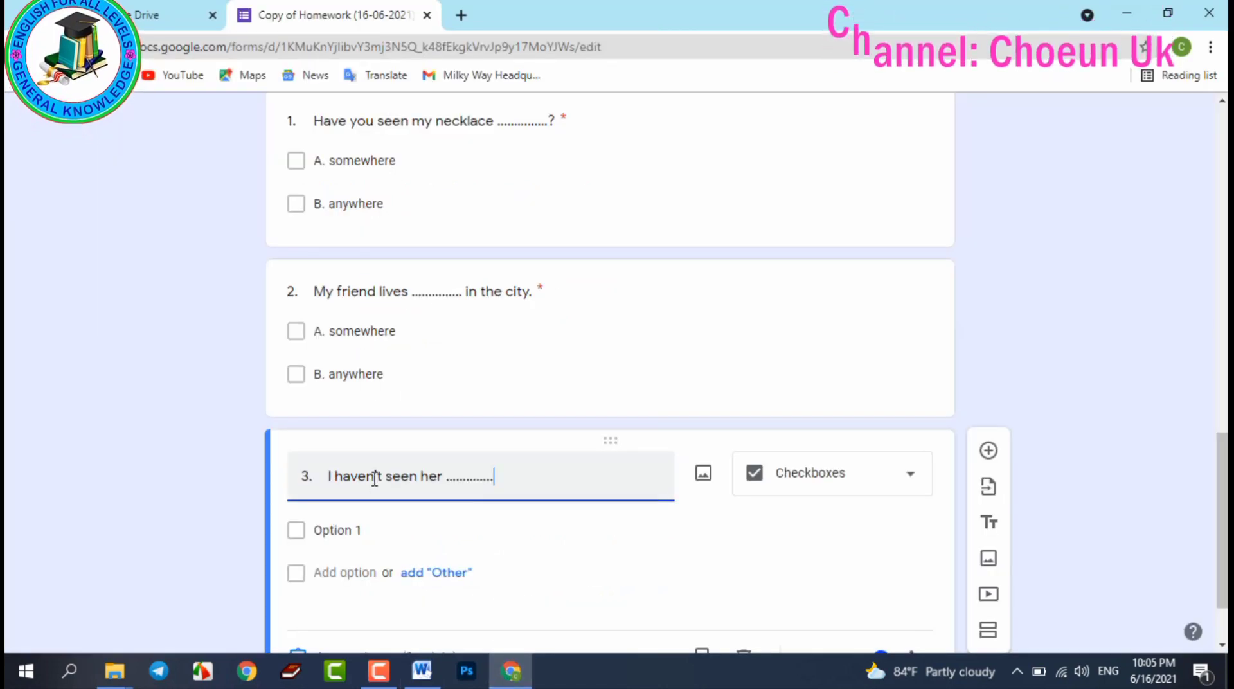
- Replace Option 1 of the third question with the A. somewhere and B. anywhere items copied from Word
{"action": "left_click", "coordinate": [421, 671]}
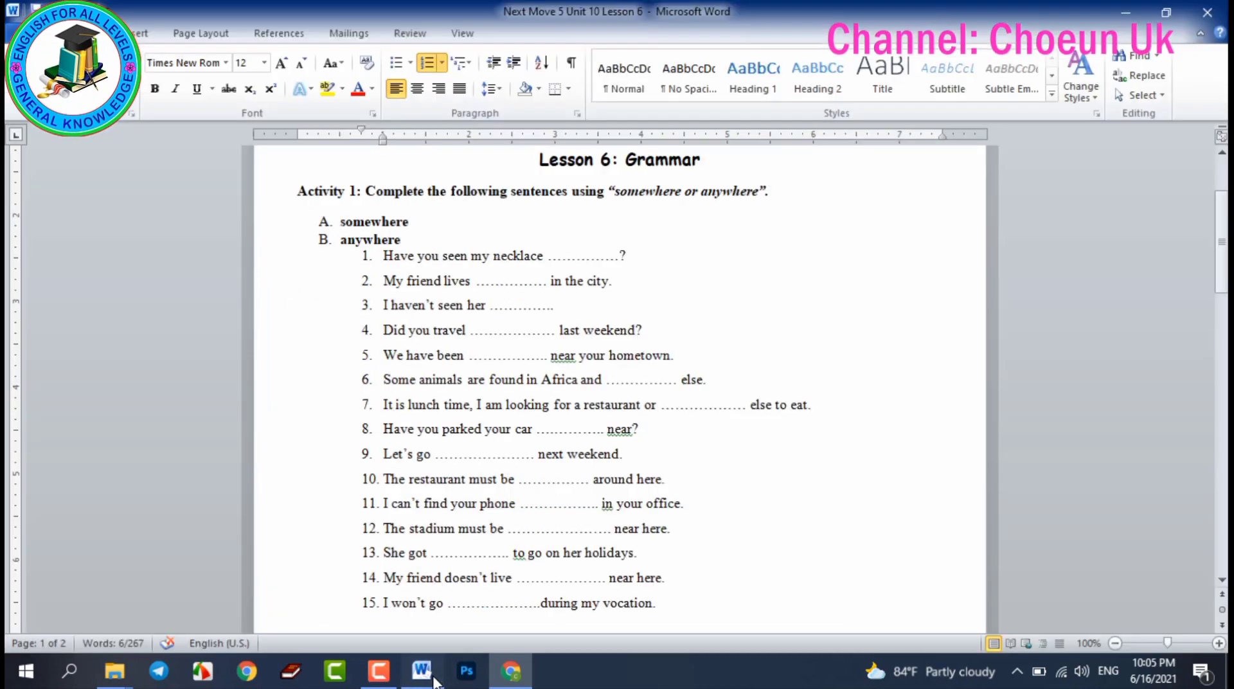
{"action": "left_click", "coordinate": [379, 241]}
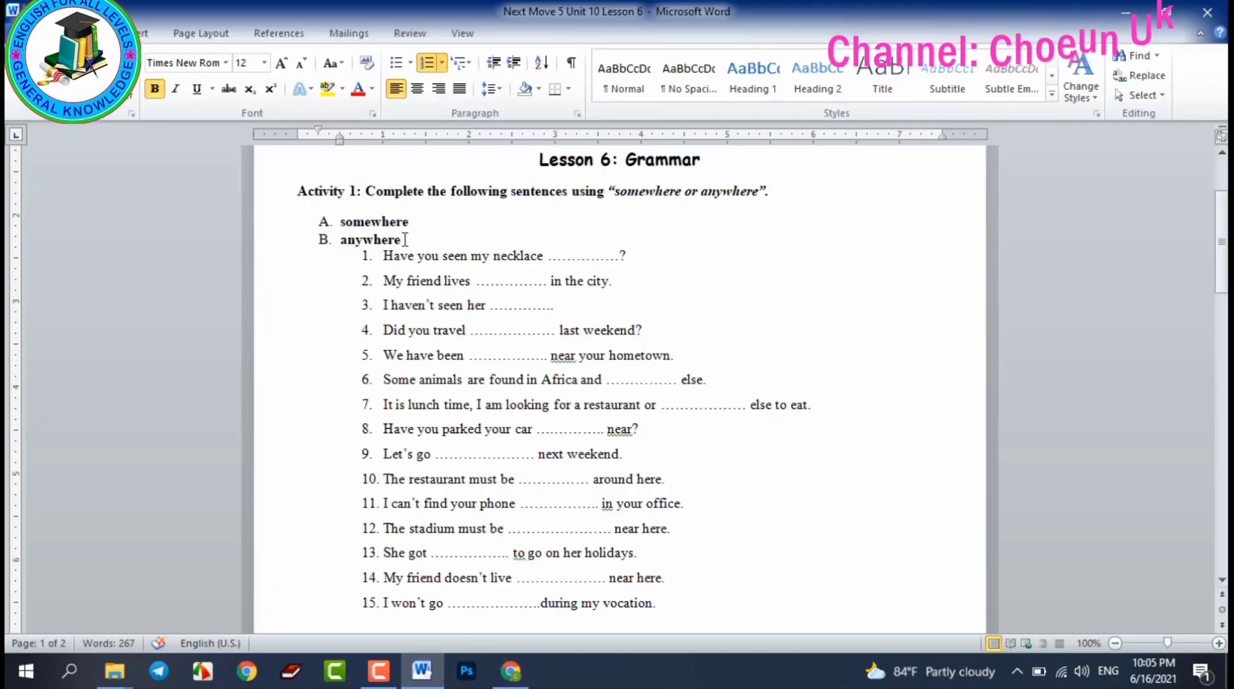
{"action": "left_click_drag", "start_coordinate": [403, 240], "coordinate": [323, 226]}
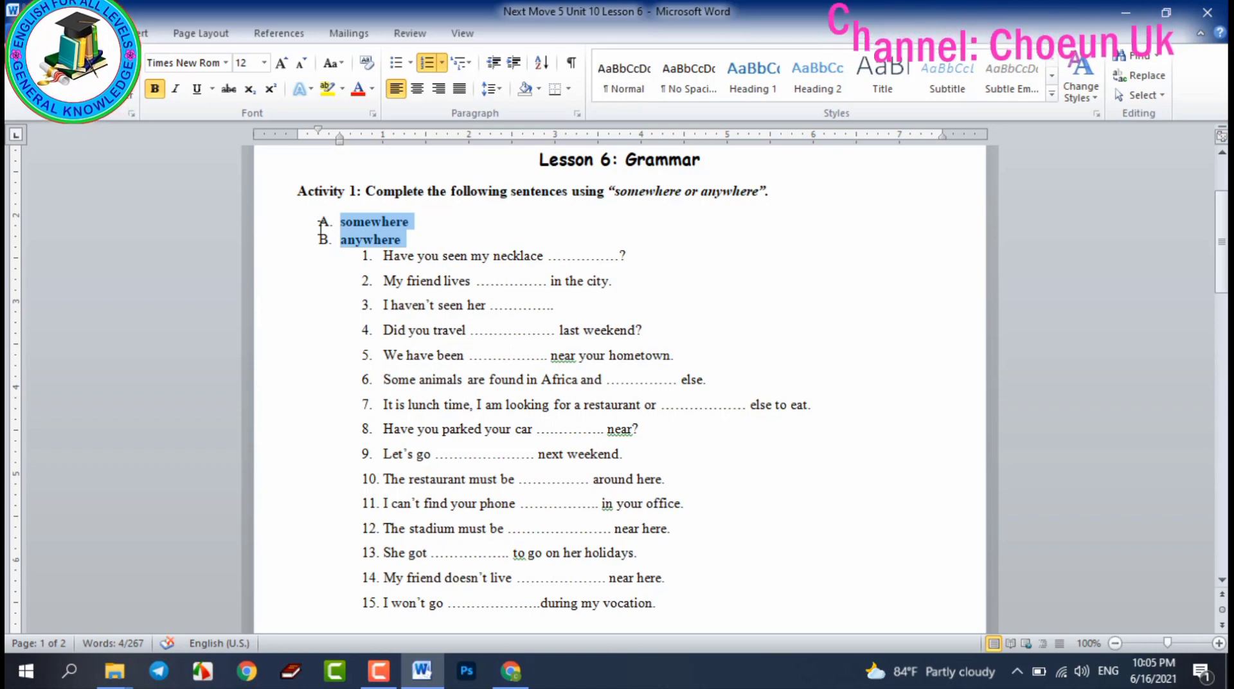
{"action": "left_click", "coordinate": [431, 675]}
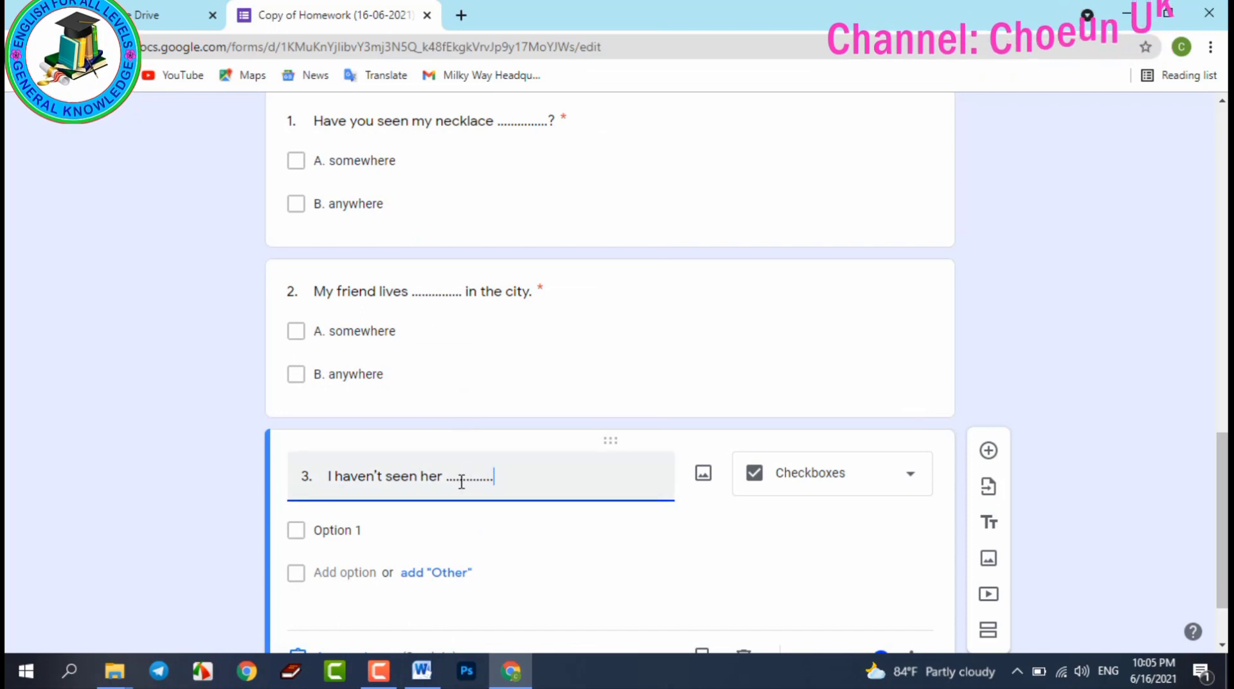
{"action": "left_click", "coordinate": [380, 529]}
{"action": "triple_click", "coordinate": [360, 530]}
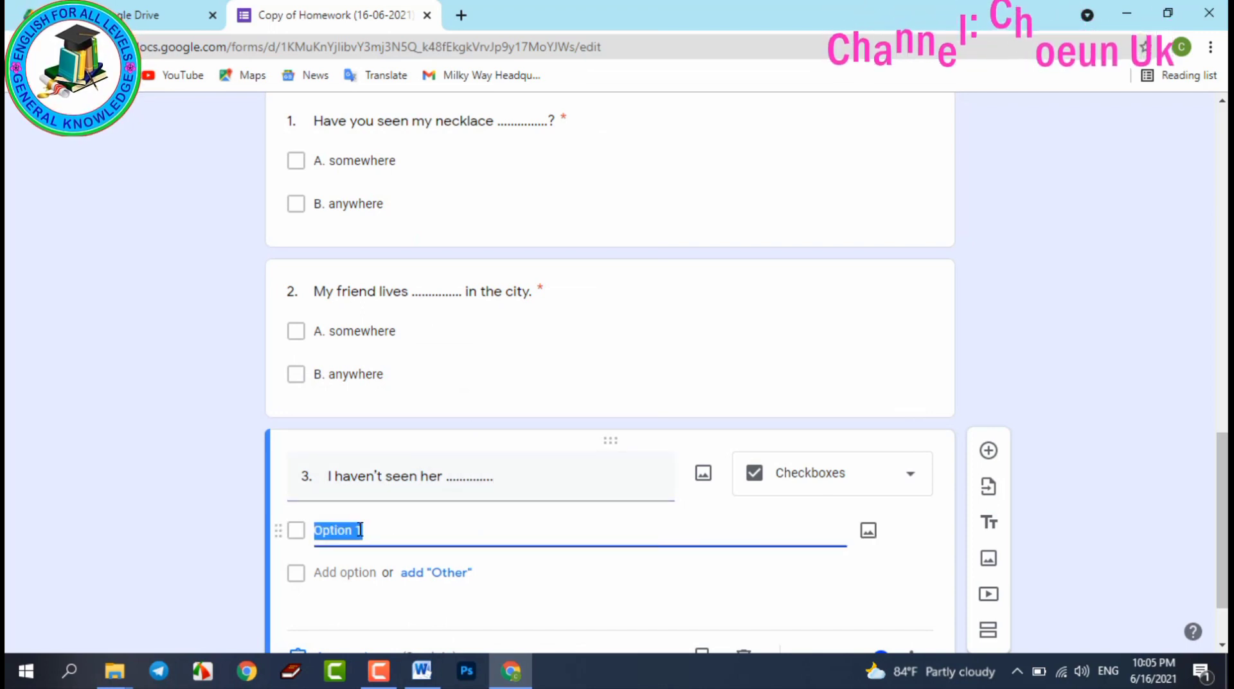
{"action": "type", "text": "A. somewhere B. anywhere"}
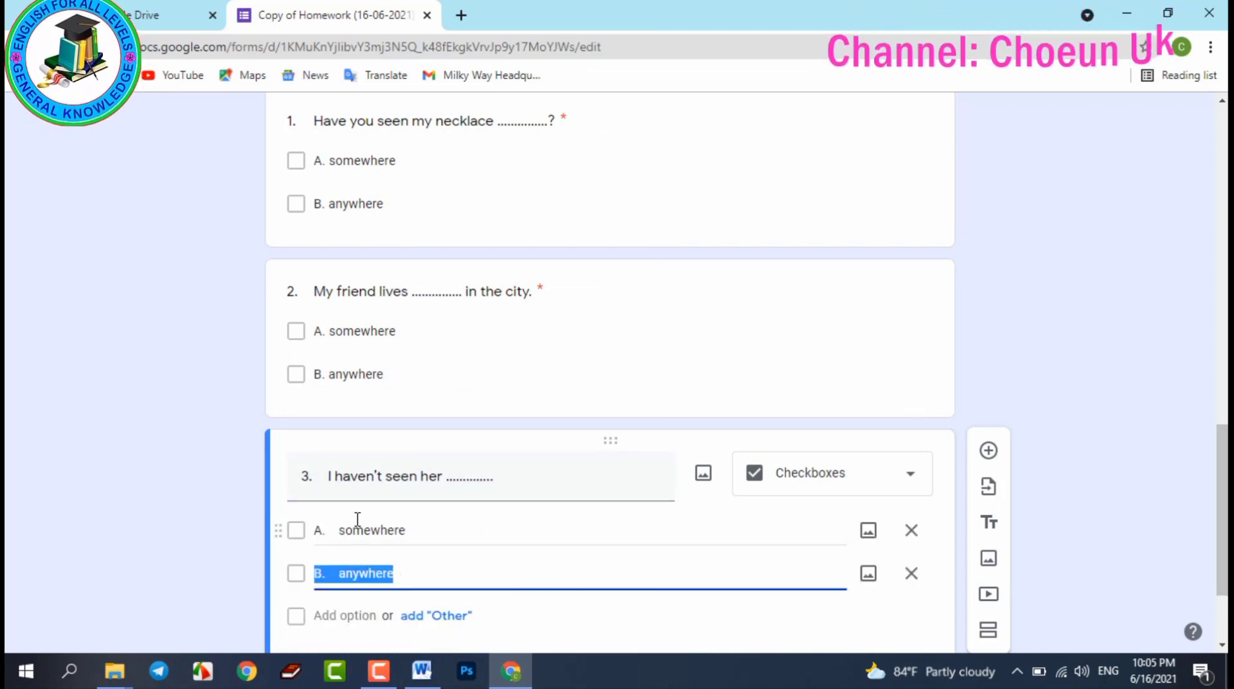
{"action": "left_click", "coordinate": [433, 566]}
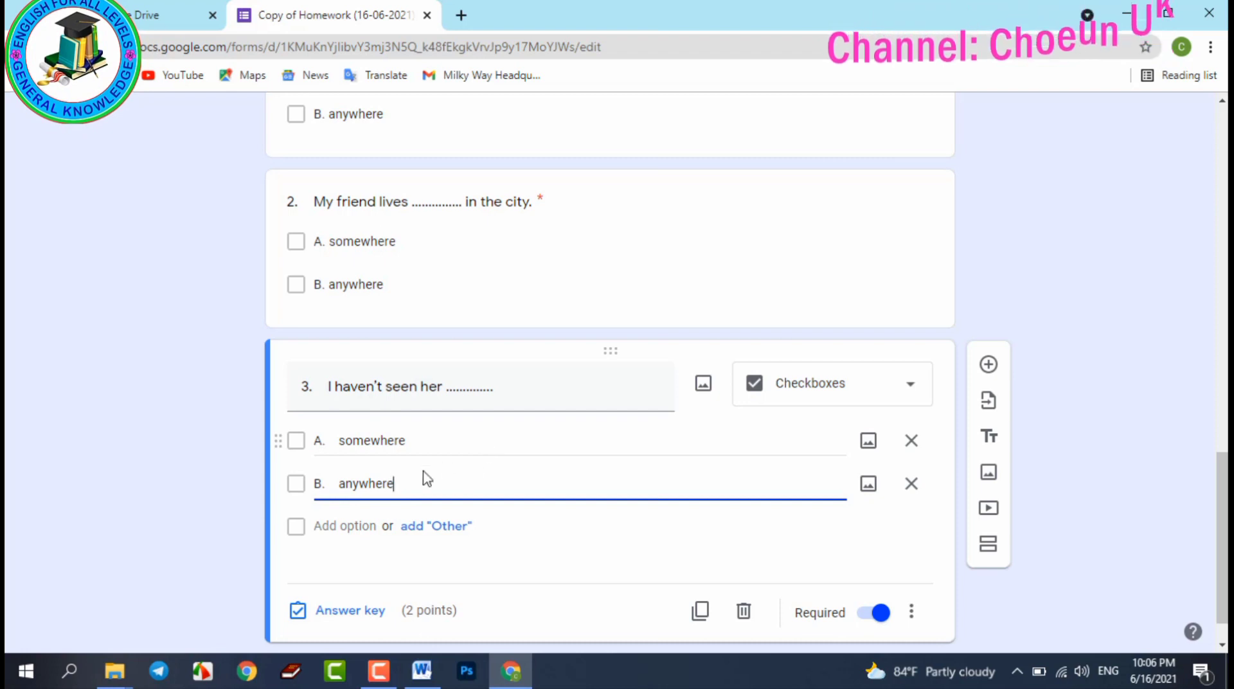
- Mark "B. anywhere" as the correct answer in the third question's answer key
{"action": "left_click", "coordinate": [357, 611]}
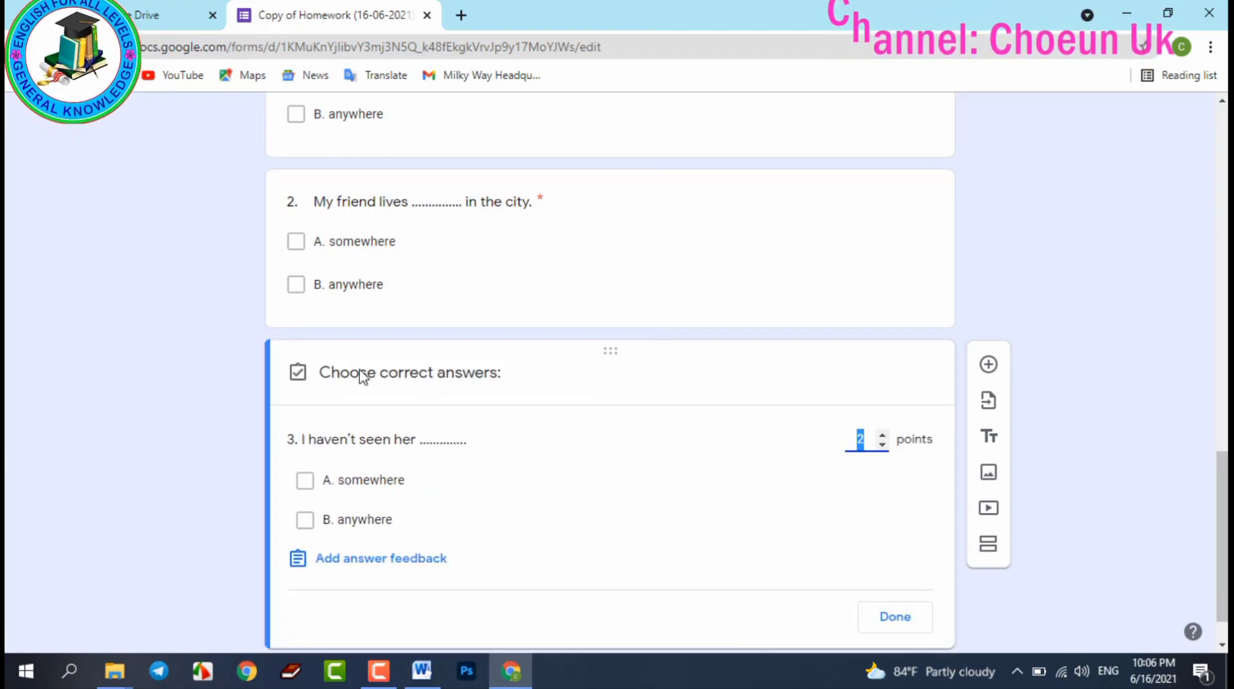
{"action": "left_click", "coordinate": [305, 522]}
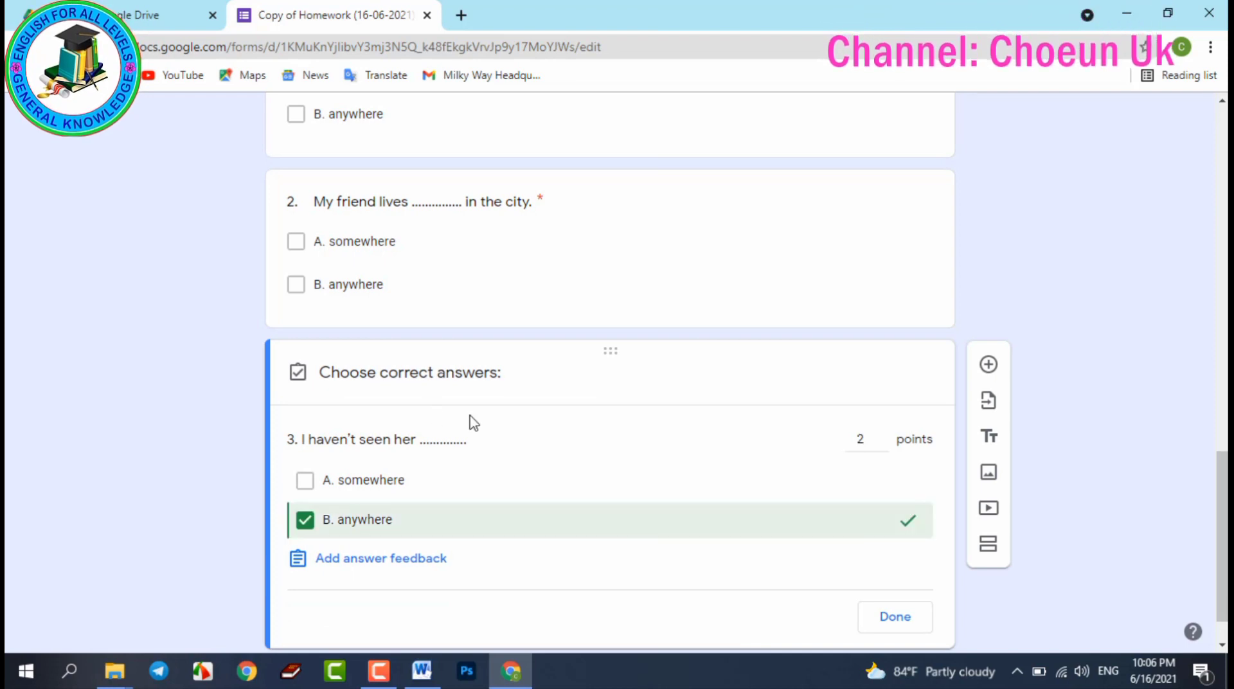
{"action": "left_click", "coordinate": [895, 618]}
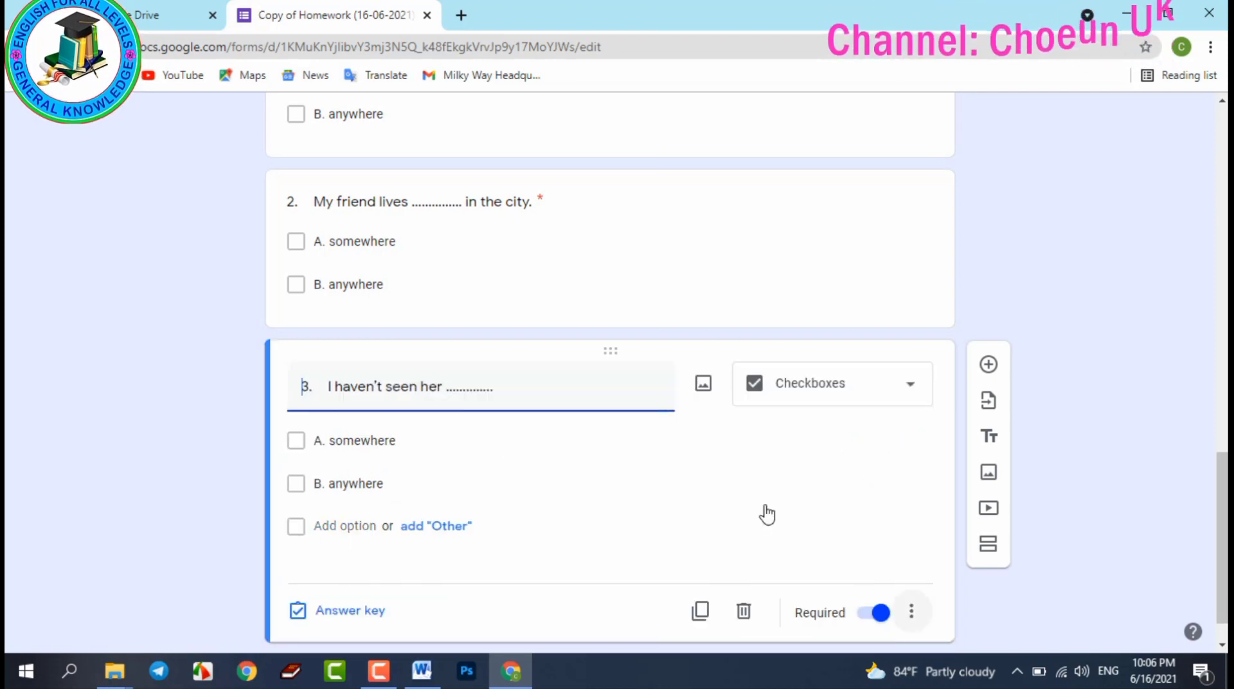
- Add a new blank question below the third question in the form and select it for editing
{"action": "scroll", "coordinate": [498, 430], "scroll_direction": "up", "scroll_amount": 7}
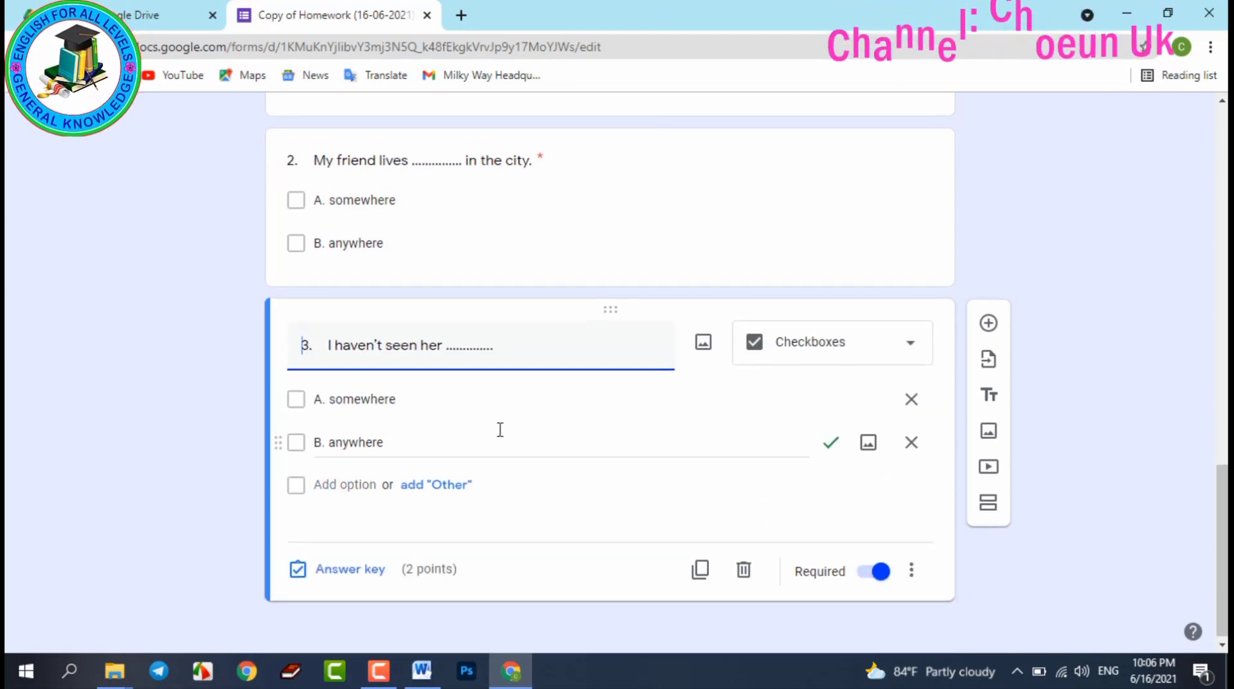
{"action": "scroll", "coordinate": [499, 433], "scroll_direction": "down", "scroll_amount": 7}
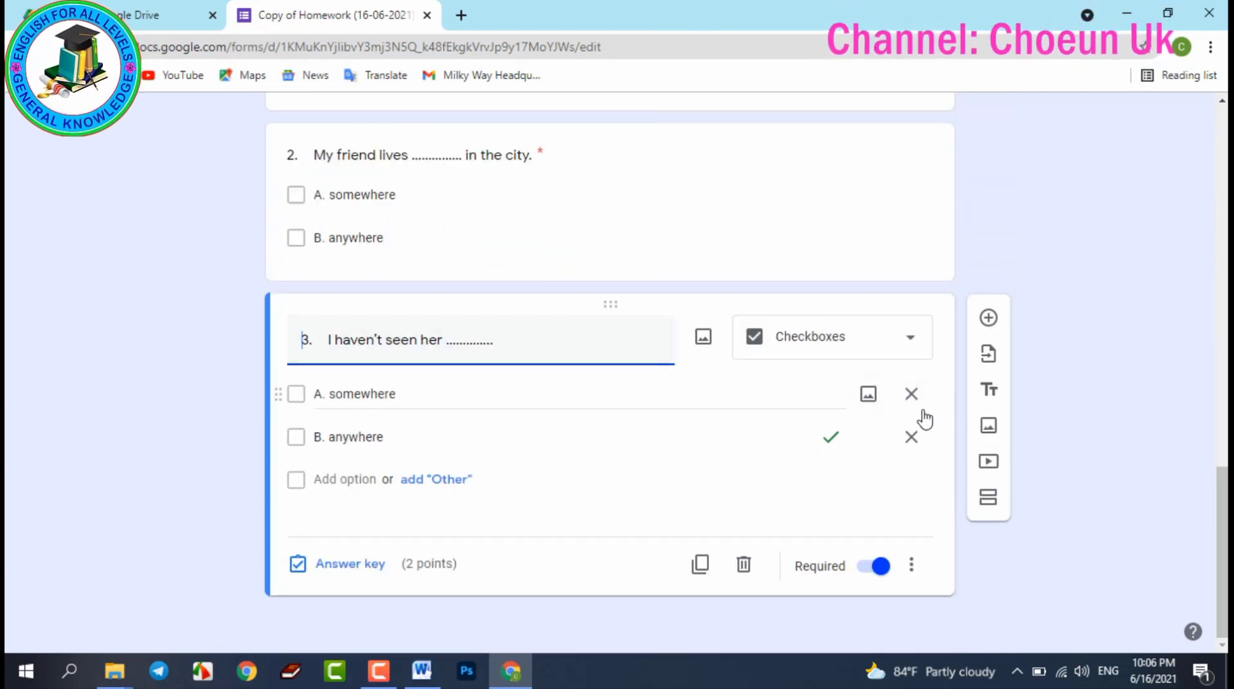
{"action": "left_click", "coordinate": [988, 319]}
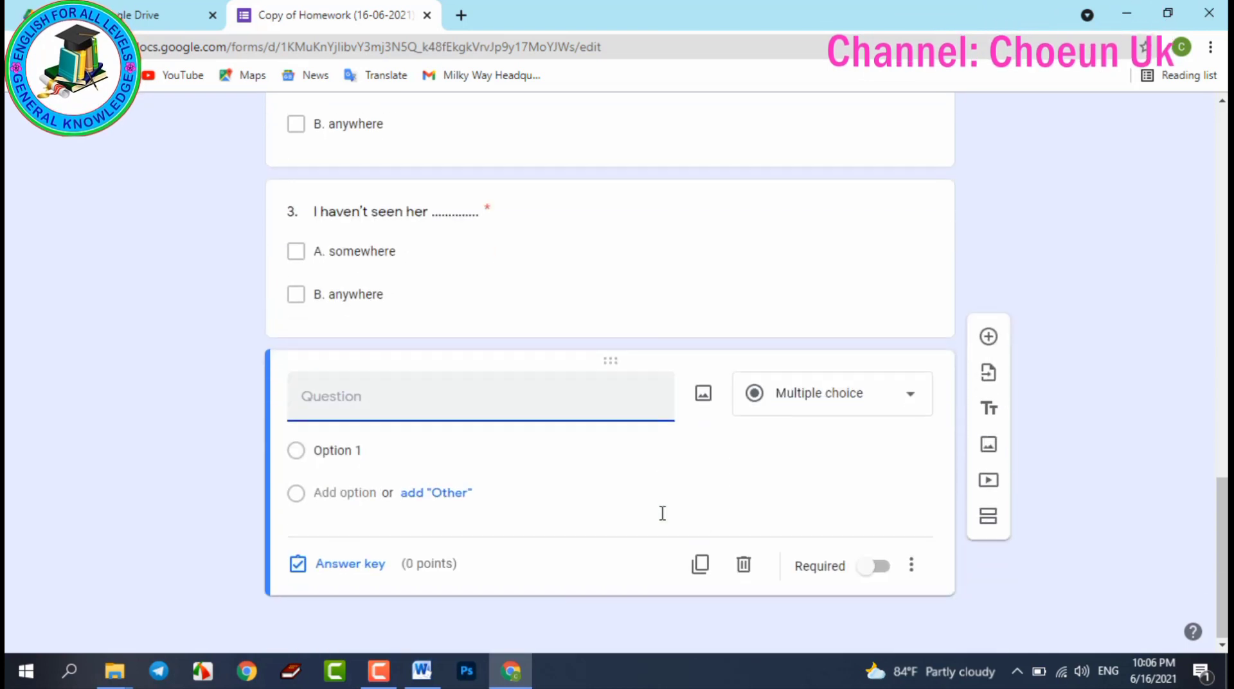
{"action": "scroll", "coordinate": [630, 514], "scroll_direction": "up", "scroll_amount": 2}
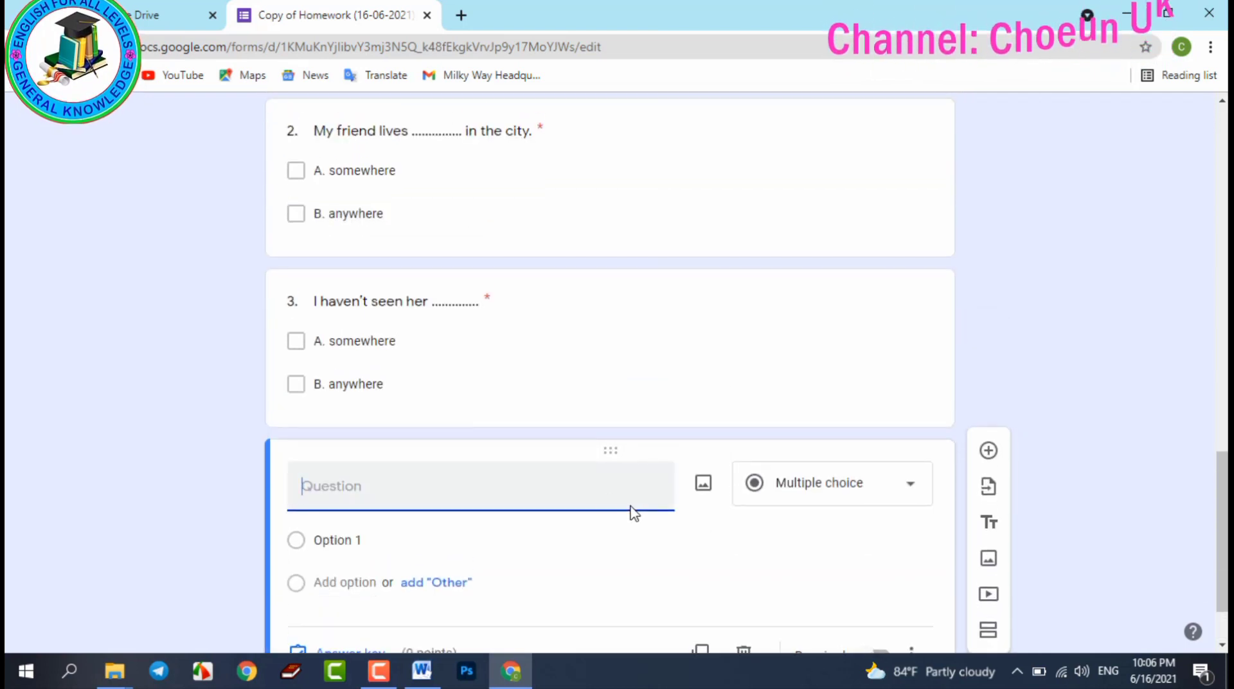
{"action": "scroll", "coordinate": [617, 507], "scroll_direction": "down", "scroll_amount": 2}
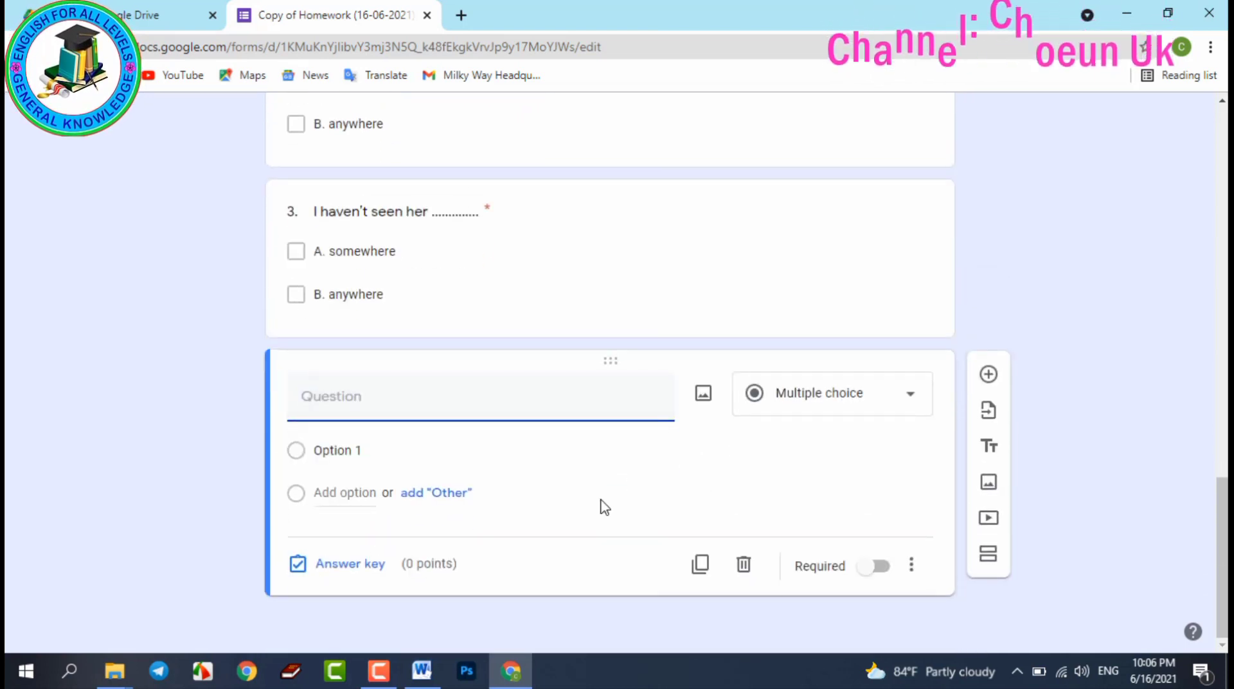
{"action": "scroll", "coordinate": [603, 503], "scroll_direction": "up", "scroll_amount": 4}
{"action": "scroll", "coordinate": [600, 498], "scroll_direction": "down", "scroll_amount": 4}
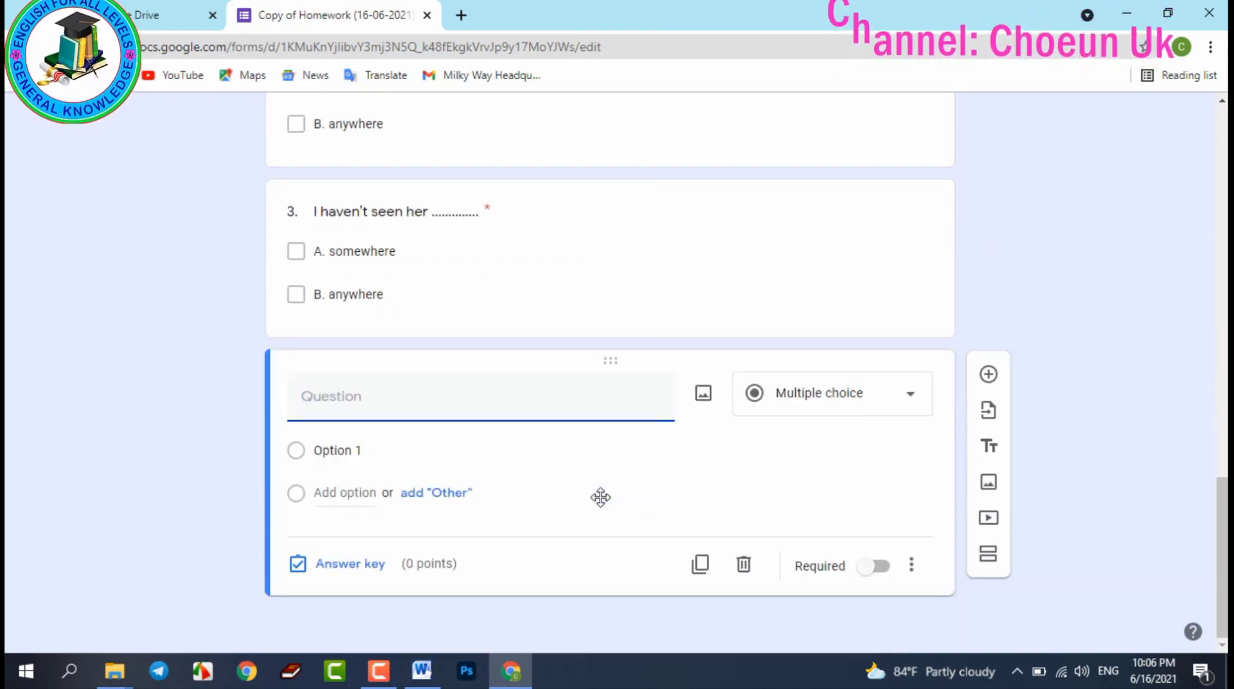
{"action": "left_click", "coordinate": [556, 402]}
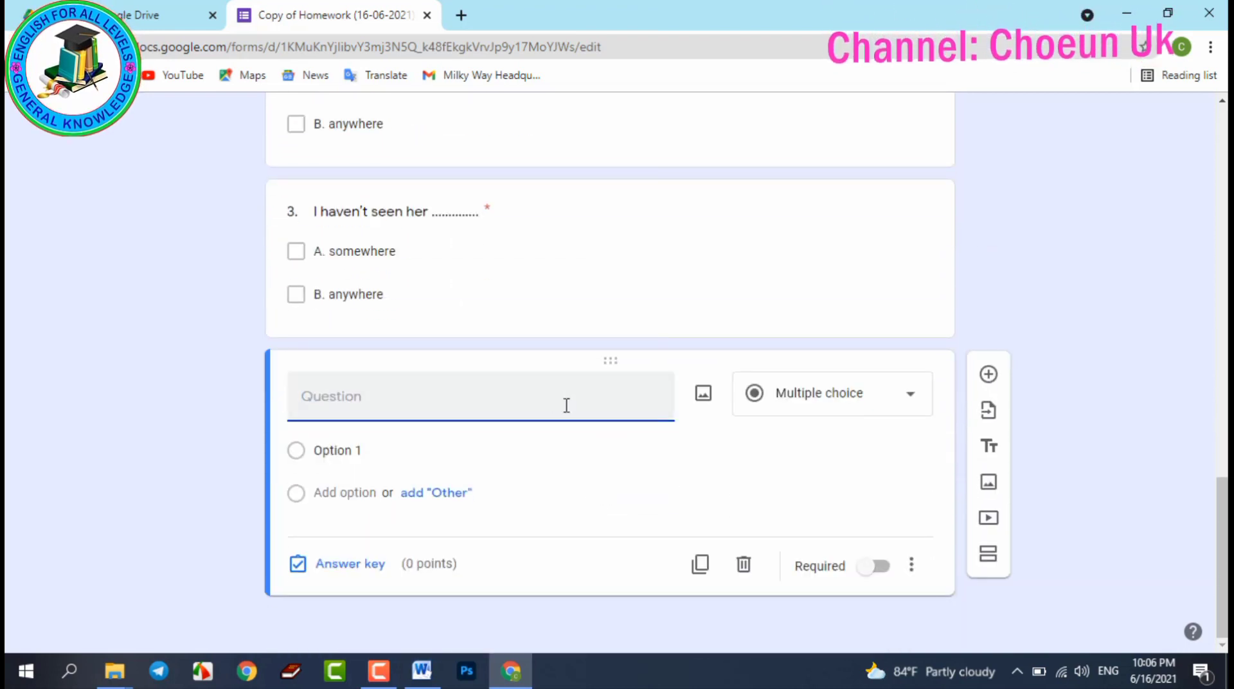
{"action": "left_click", "coordinate": [614, 279]}
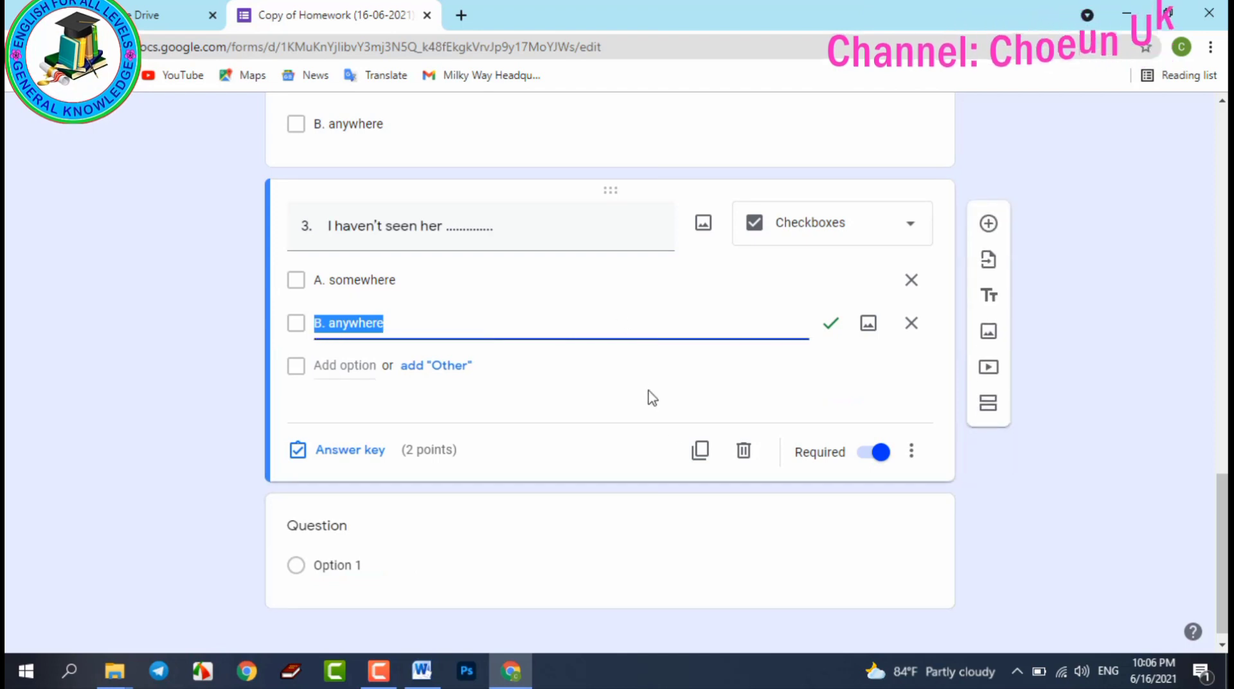
{"action": "left_click", "coordinate": [703, 455]}
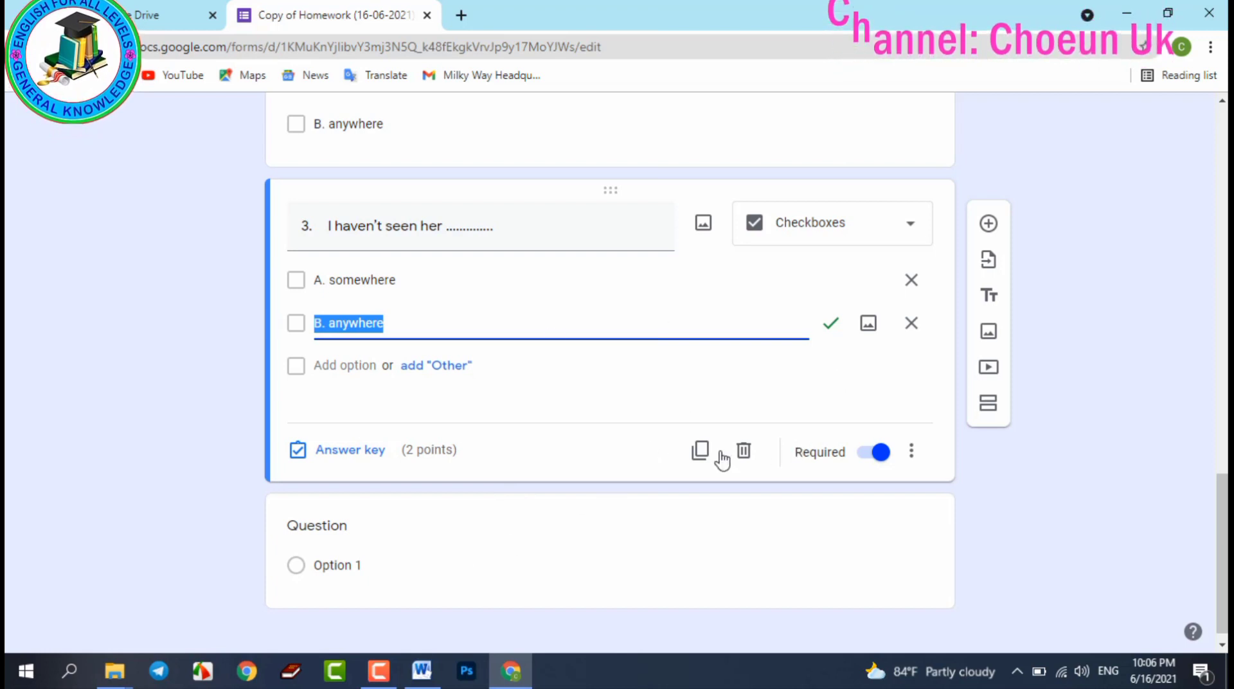
{"action": "left_click", "coordinate": [581, 551]}
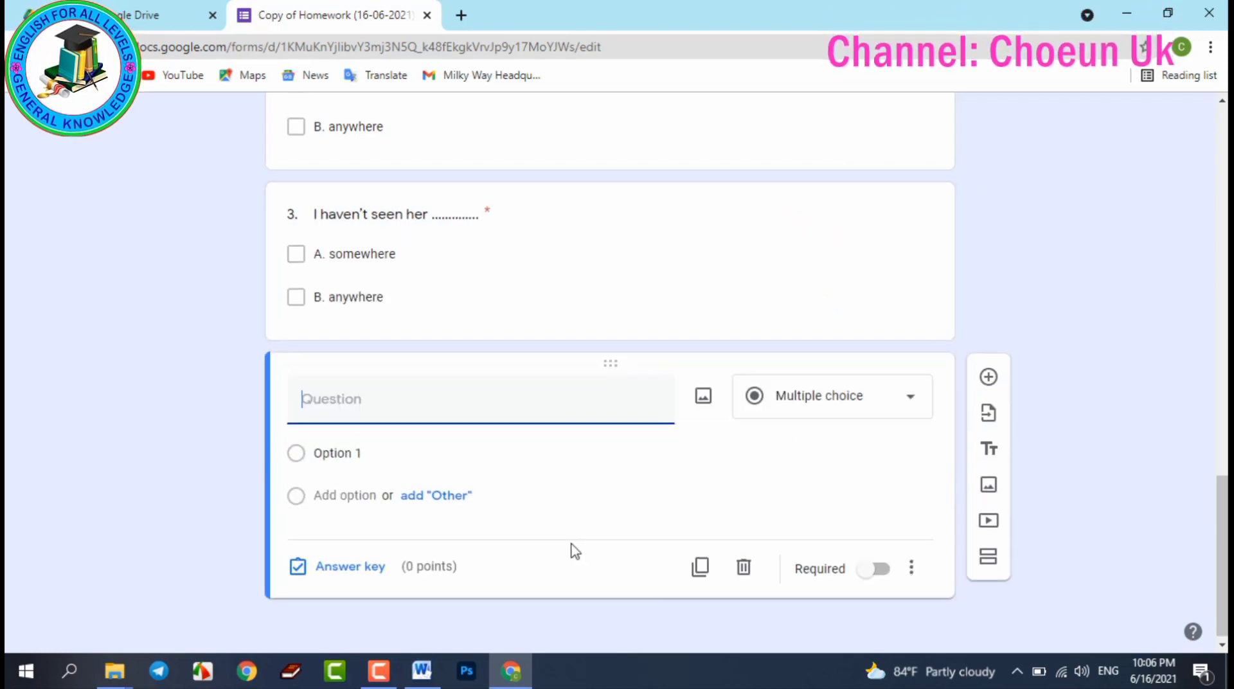
- Copy sentence 4, "Did you travel … last weekend?", from the Word list into the new fourth question as its text
{"action": "left_click", "coordinate": [423, 672]}
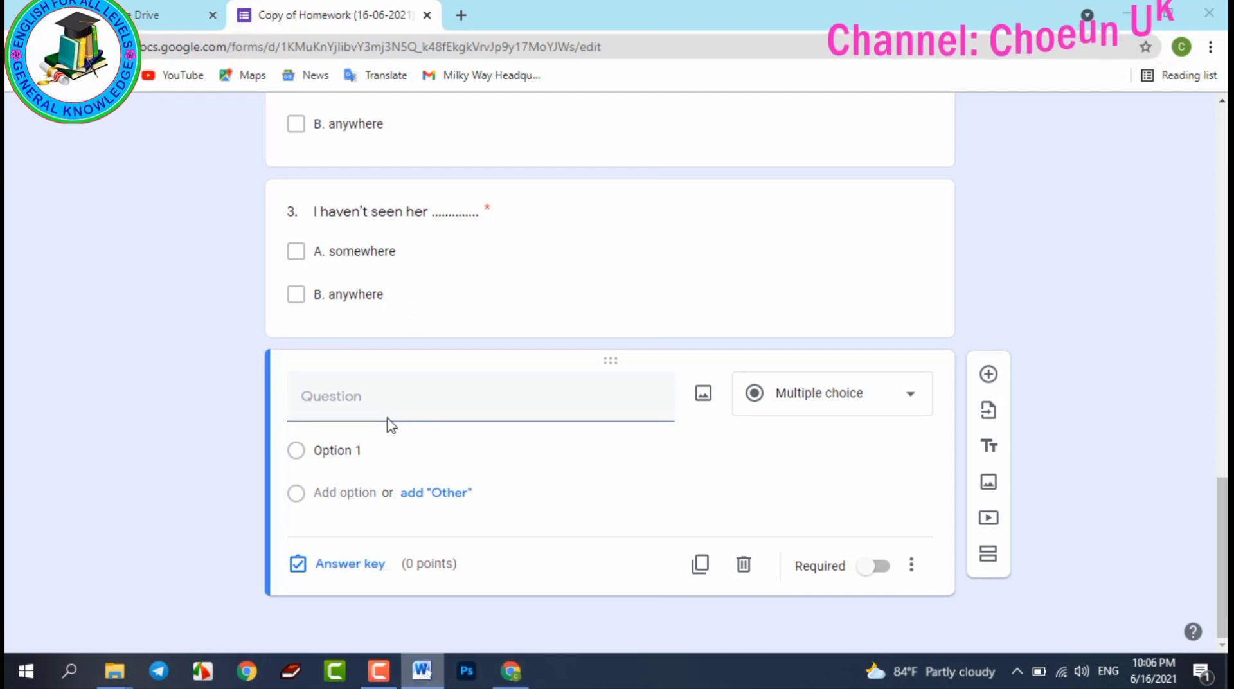
{"action": "left_click", "coordinate": [460, 307]}
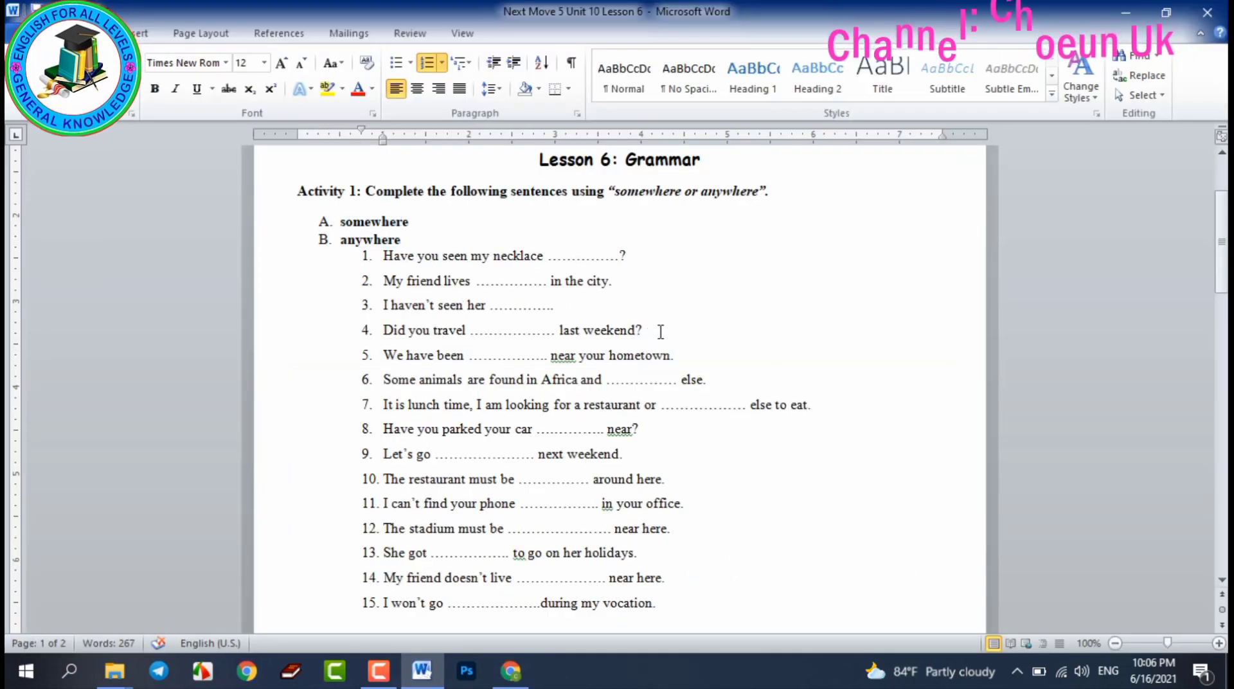
{"action": "left_click_drag", "start_coordinate": [660, 331], "coordinate": [371, 335]}
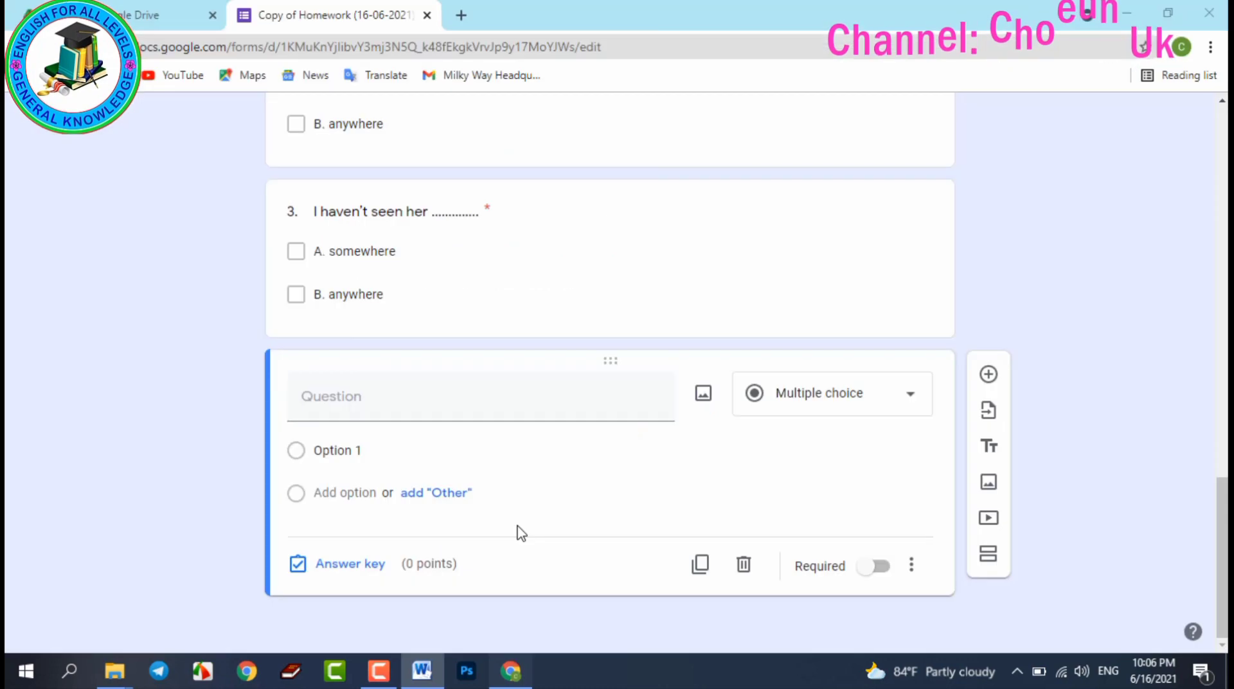
{"action": "left_click", "coordinate": [511, 671]}
{"action": "left_click", "coordinate": [371, 405]}
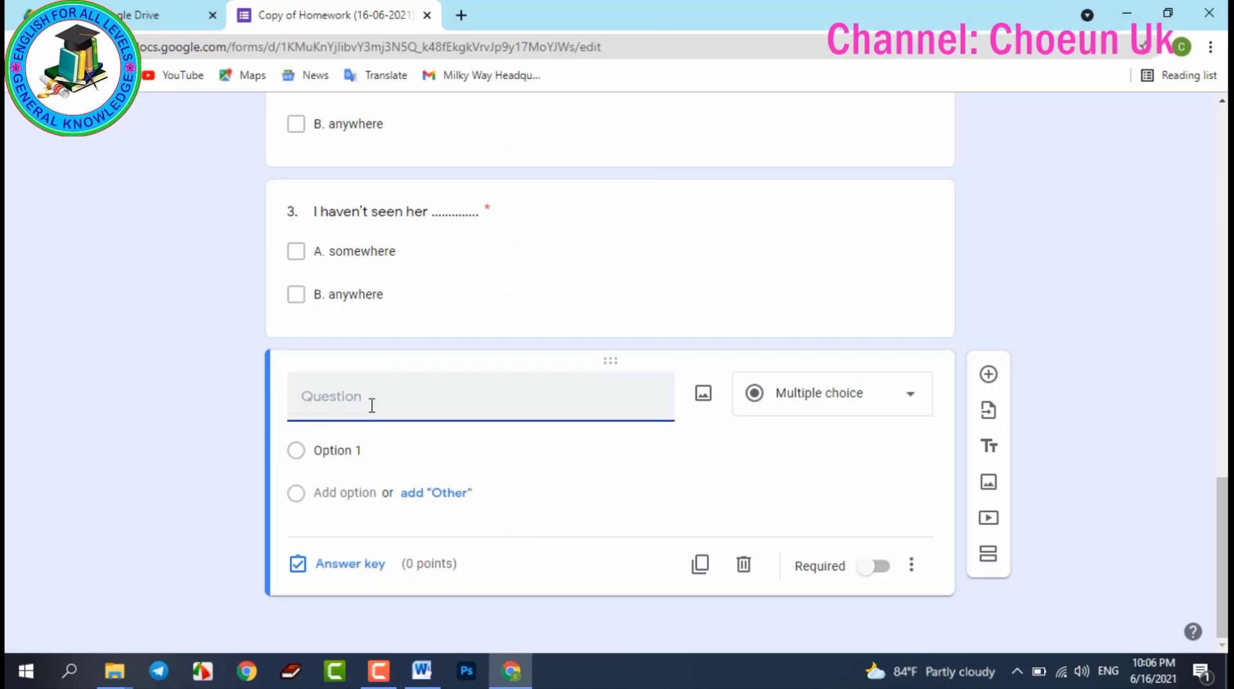
{"action": "type", "text": "4.\tDid you travel ................. last weekend?"}
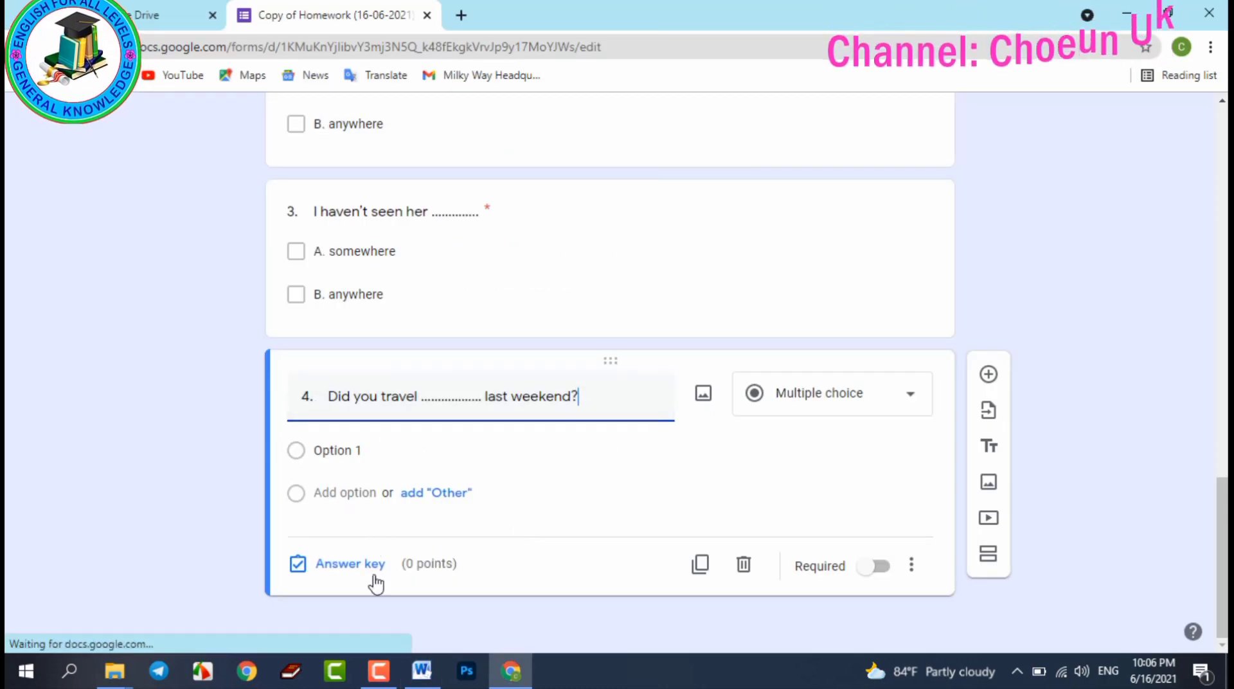
- Copy the "A. somewhere" and "B. anywhere" items from Word and paste them over Option 1 of the fourth question
{"action": "left_click", "coordinate": [422, 671]}
{"action": "left_click_drag", "start_coordinate": [402, 244], "coordinate": [300, 224]}
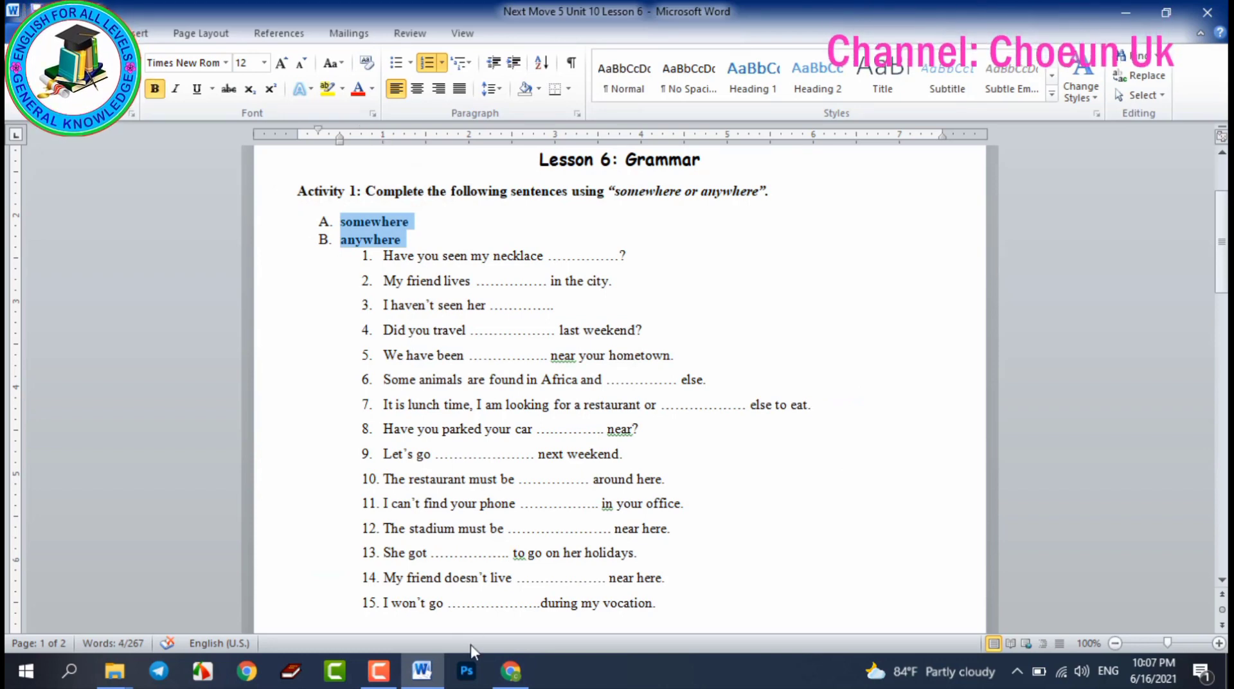
{"action": "left_click", "coordinate": [511, 671]}
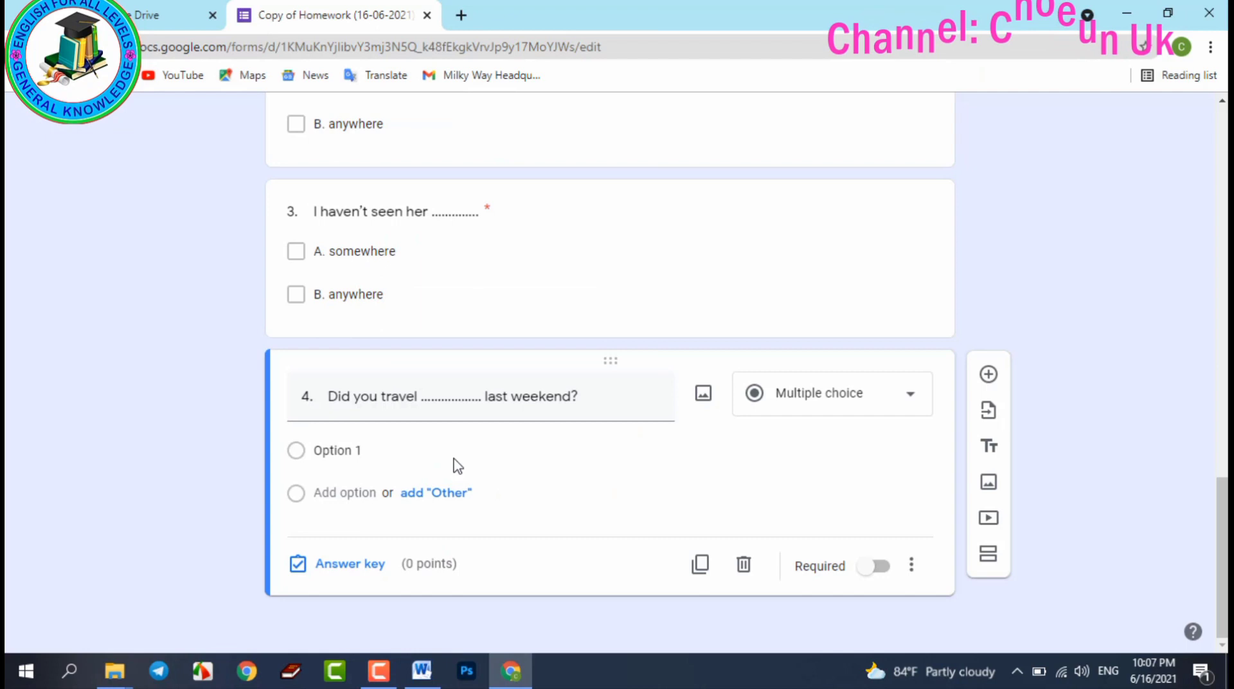
{"action": "left_click", "coordinate": [360, 451]}
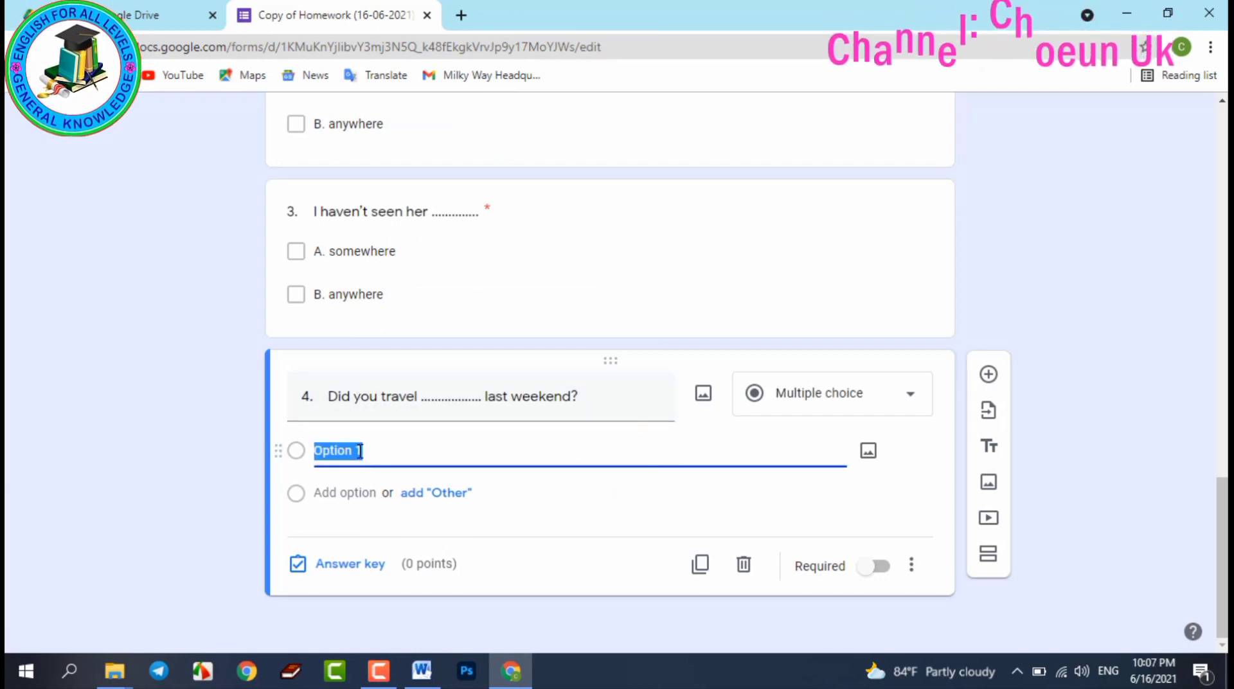
{"action": "type", "text": "A.\tsomewhere B.\tanywhere"}
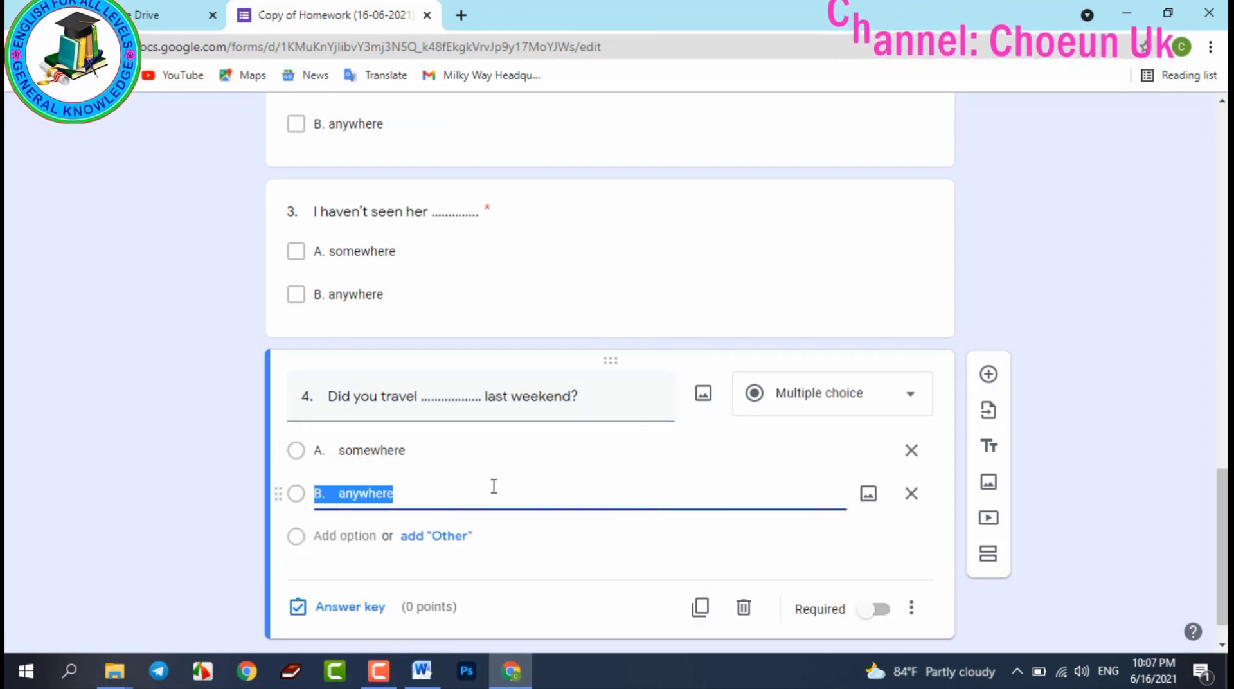
- Remove the extra spacing after "A." and "B." in the fourth question's options, leaving a single space before each word
{"action": "left_click", "coordinate": [342, 449]}
{"action": "left_click", "coordinate": [341, 450]}
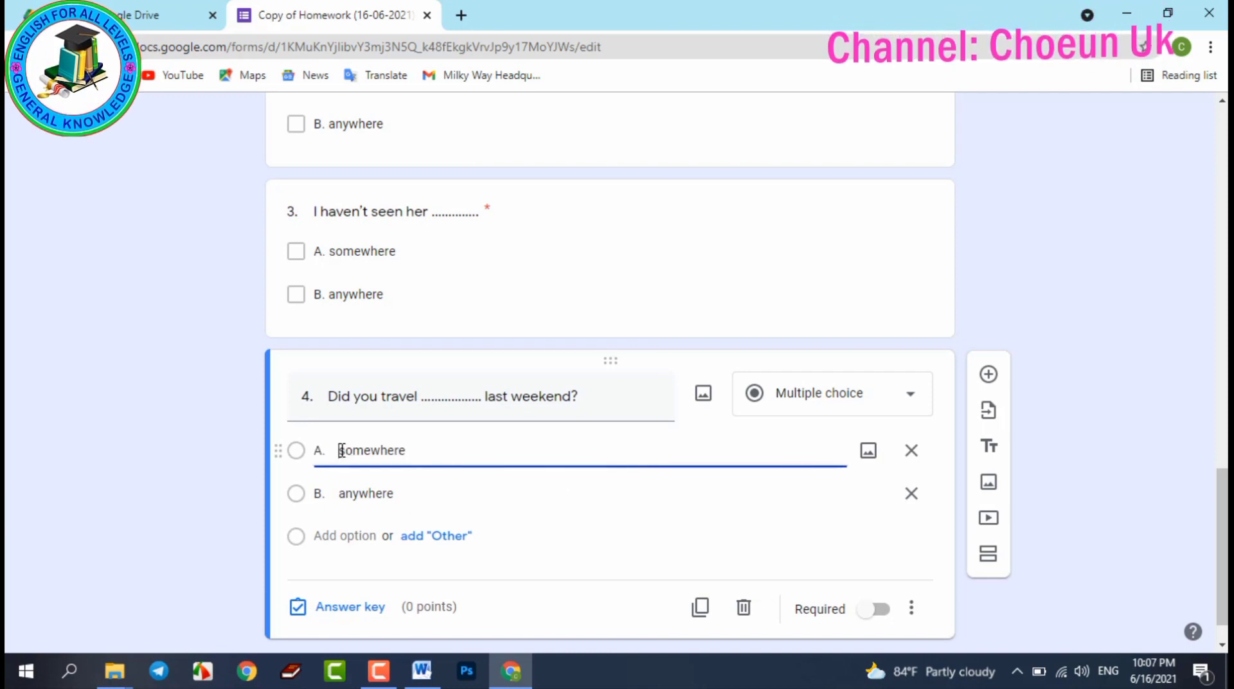
{"action": "key", "text": "BackSpace"}
{"action": "key", "text": "BackSpace"}
{"action": "key", "text": "BackSpace"}
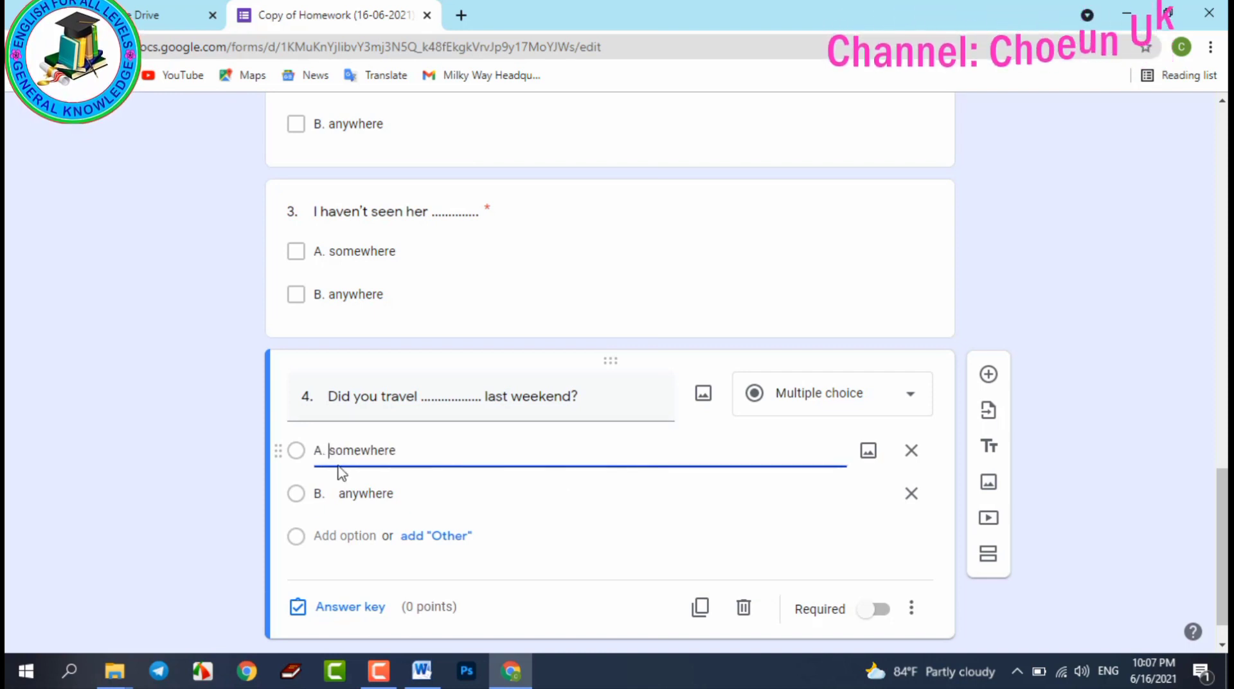
{"action": "left_click", "coordinate": [341, 497]}
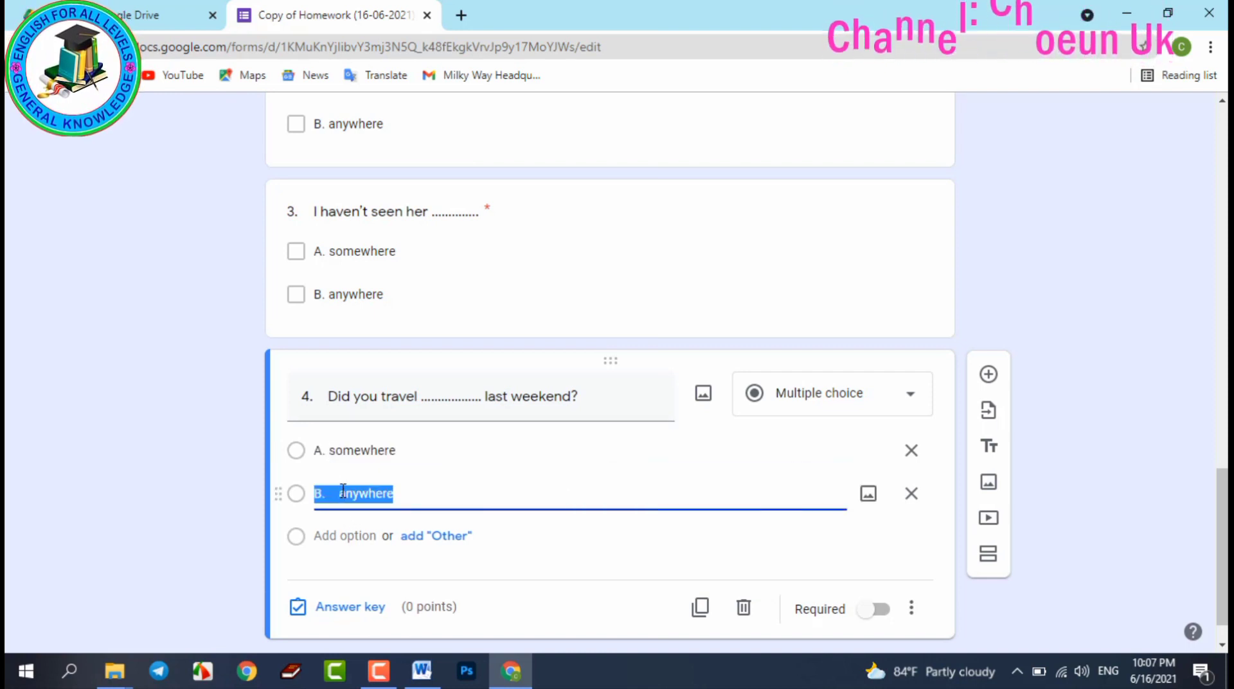
{"action": "left_click", "coordinate": [343, 491]}
{"action": "key", "text": "BackSpace"}
{"action": "key", "text": "BackSpace"}
{"action": "key", "text": "BackSpace"}
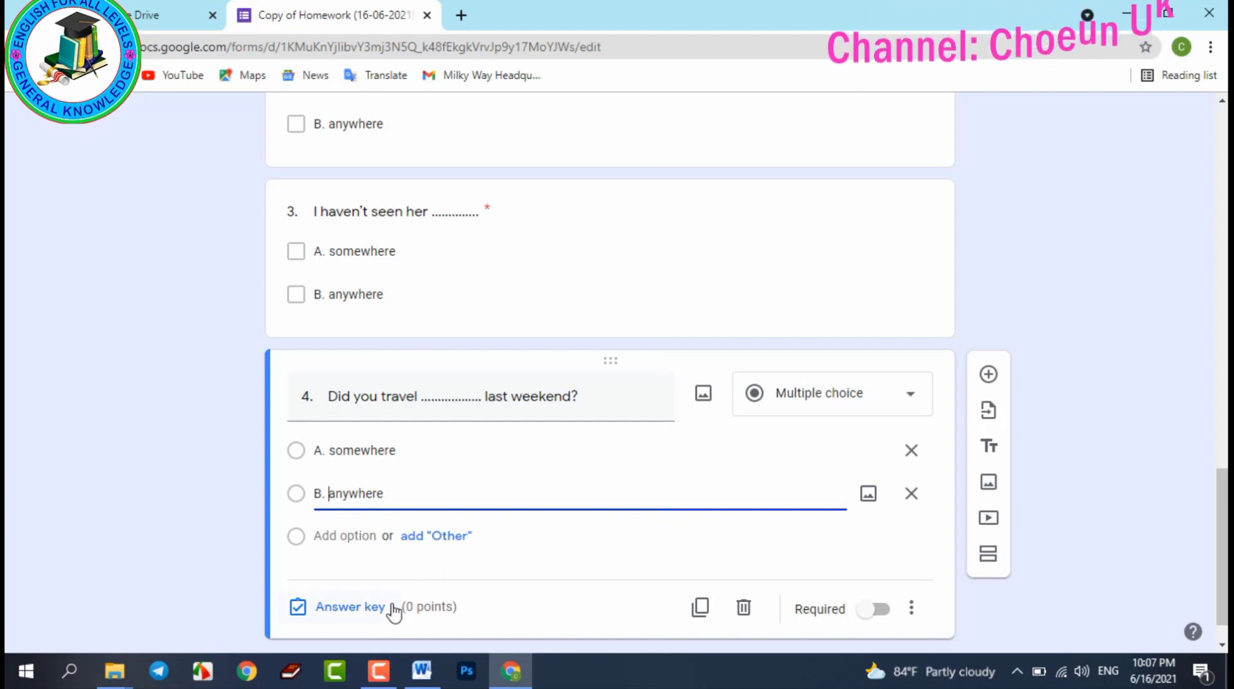
- Set "B. anywhere" as the fourth question's correct answer worth 2 points, and make the question required
{"action": "left_click", "coordinate": [352, 607]}
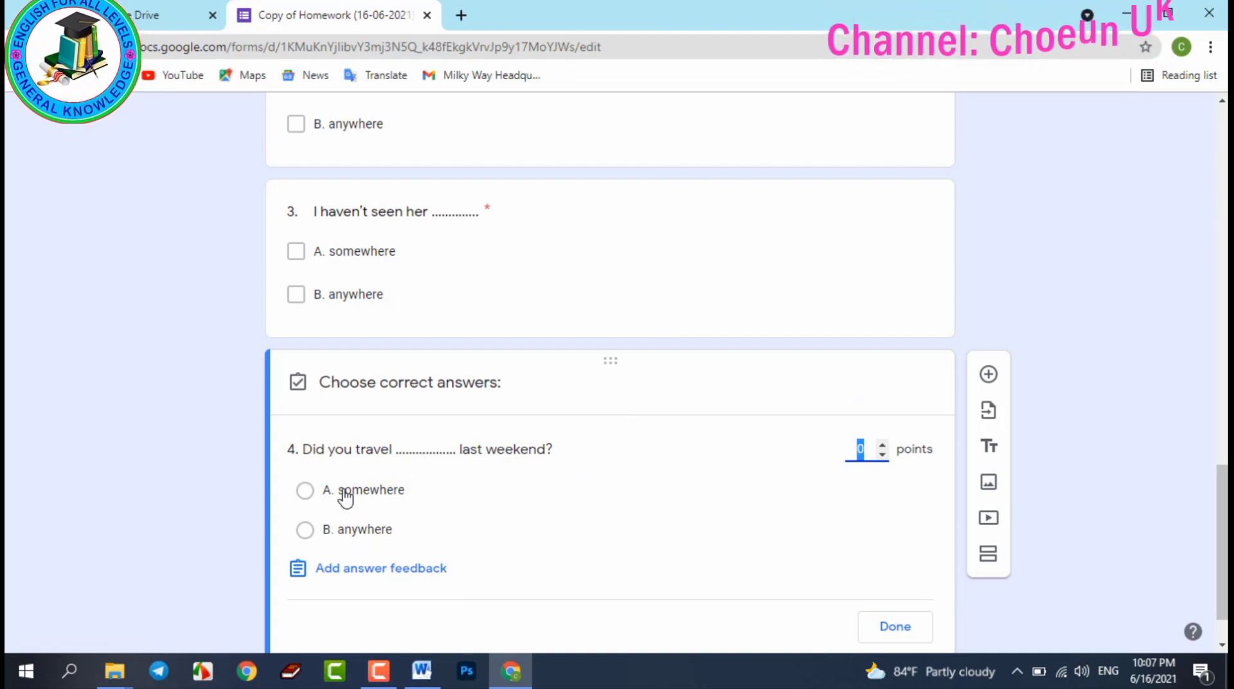
{"action": "left_click", "coordinate": [306, 531]}
{"action": "scroll", "coordinate": [694, 519], "scroll_direction": "down", "scroll_amount": 1}
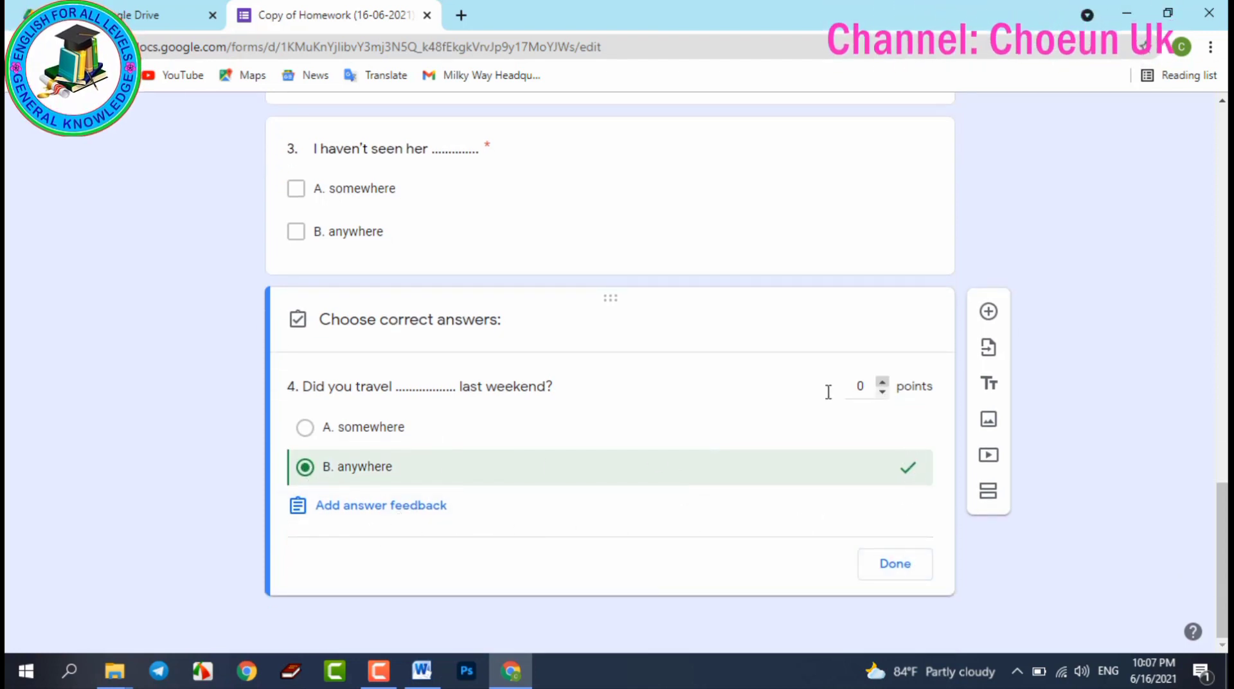
{"action": "left_click", "coordinate": [881, 383]}
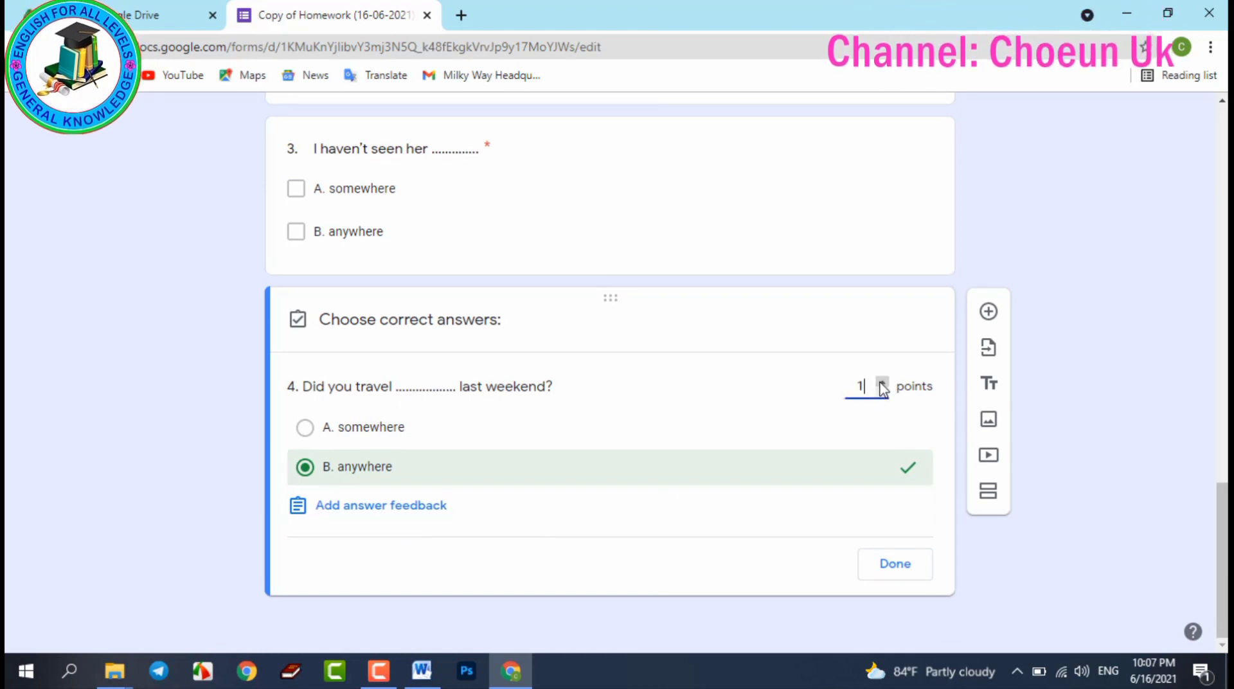
{"action": "left_click", "coordinate": [895, 565]}
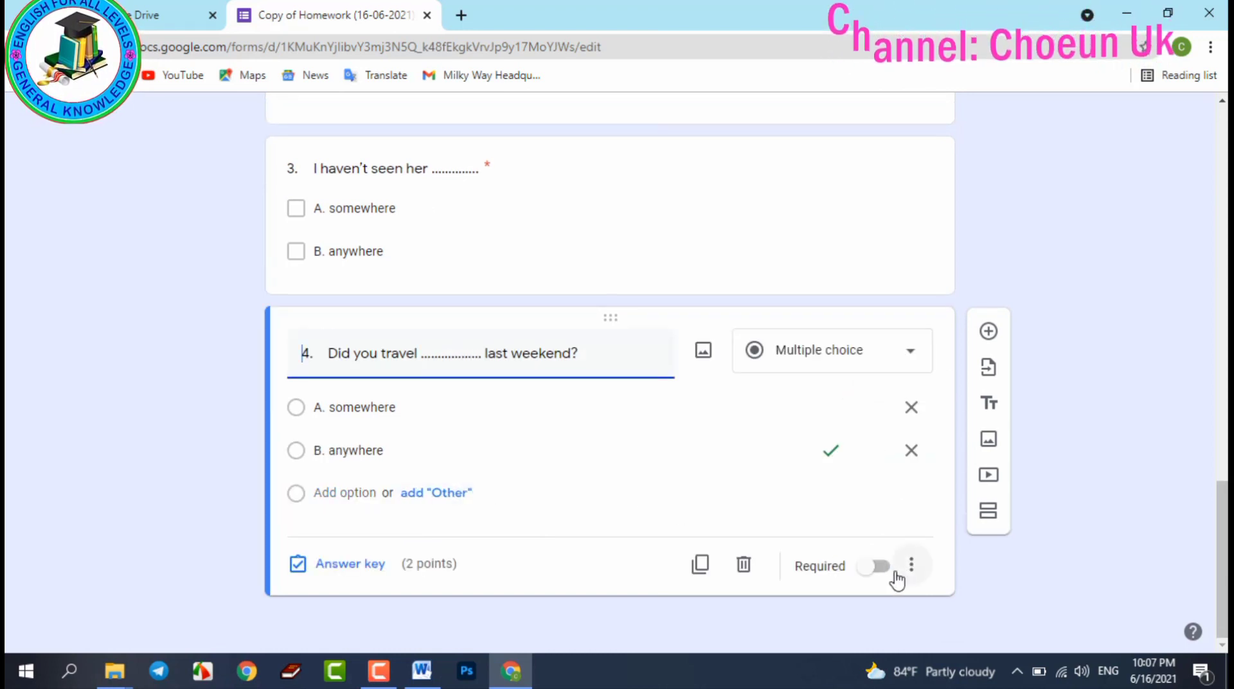
{"action": "left_click", "coordinate": [883, 568]}
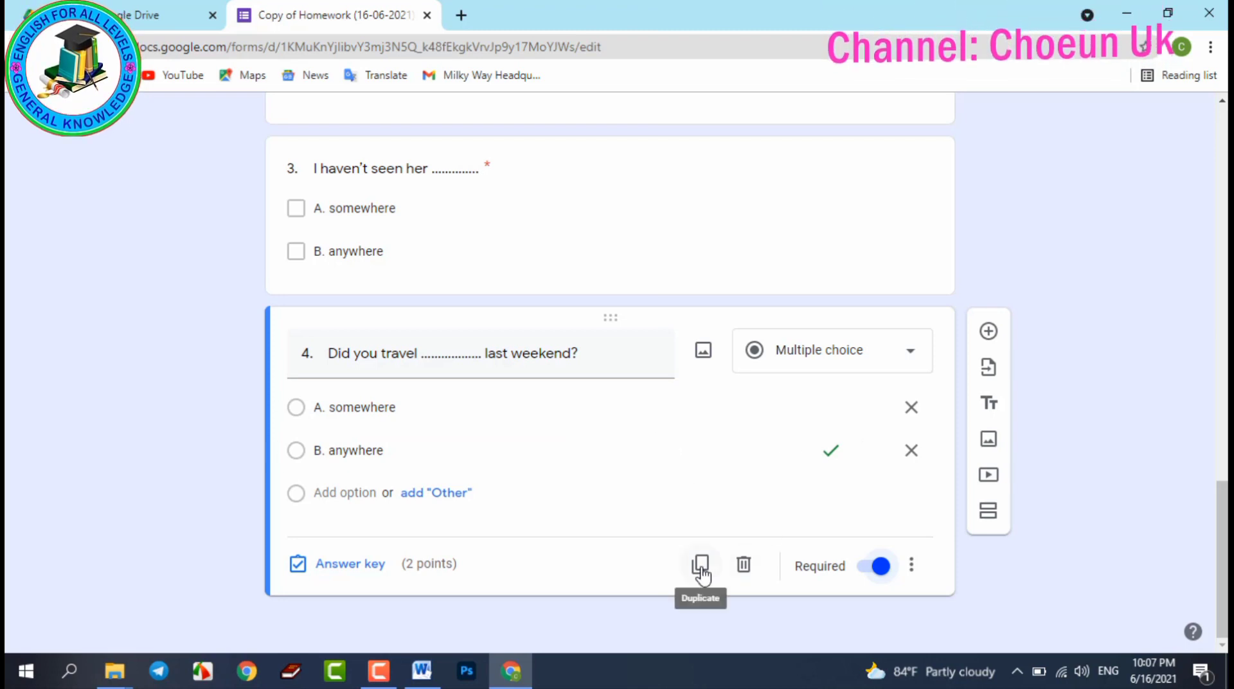
- Add a fifth question and fill its text with sentence 5 from Word, "We have been … near your hometown."
{"action": "left_click", "coordinate": [989, 332]}
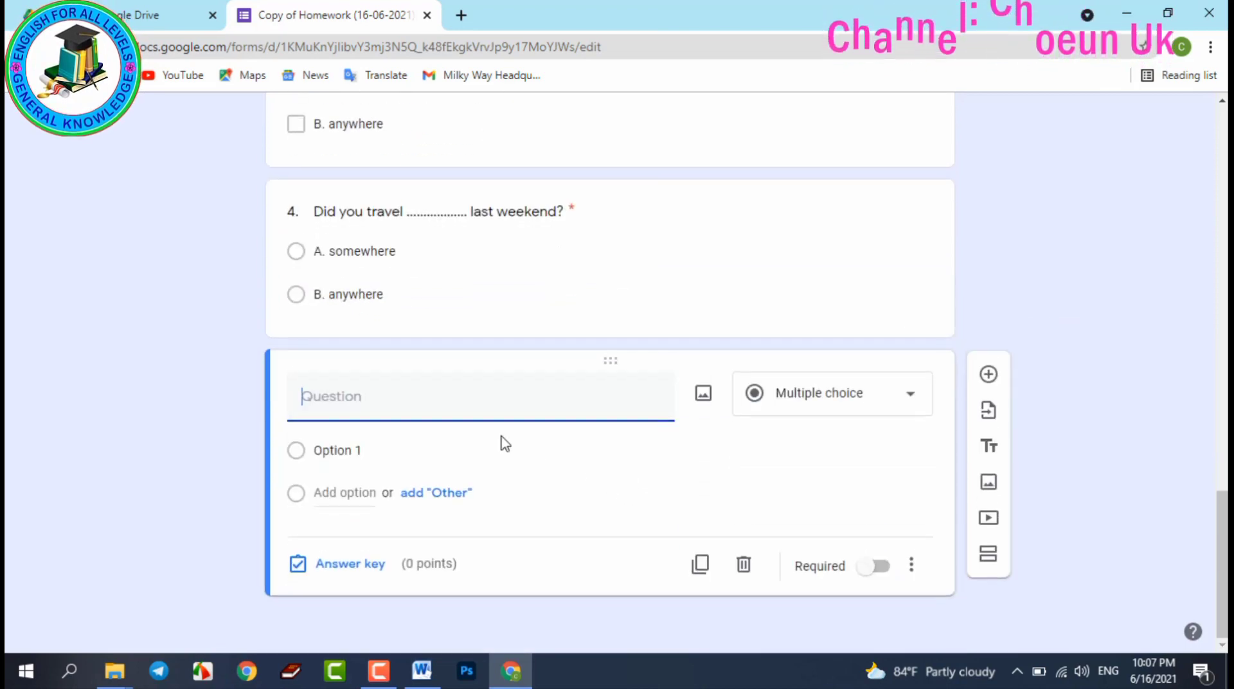
{"action": "left_click", "coordinate": [420, 670]}
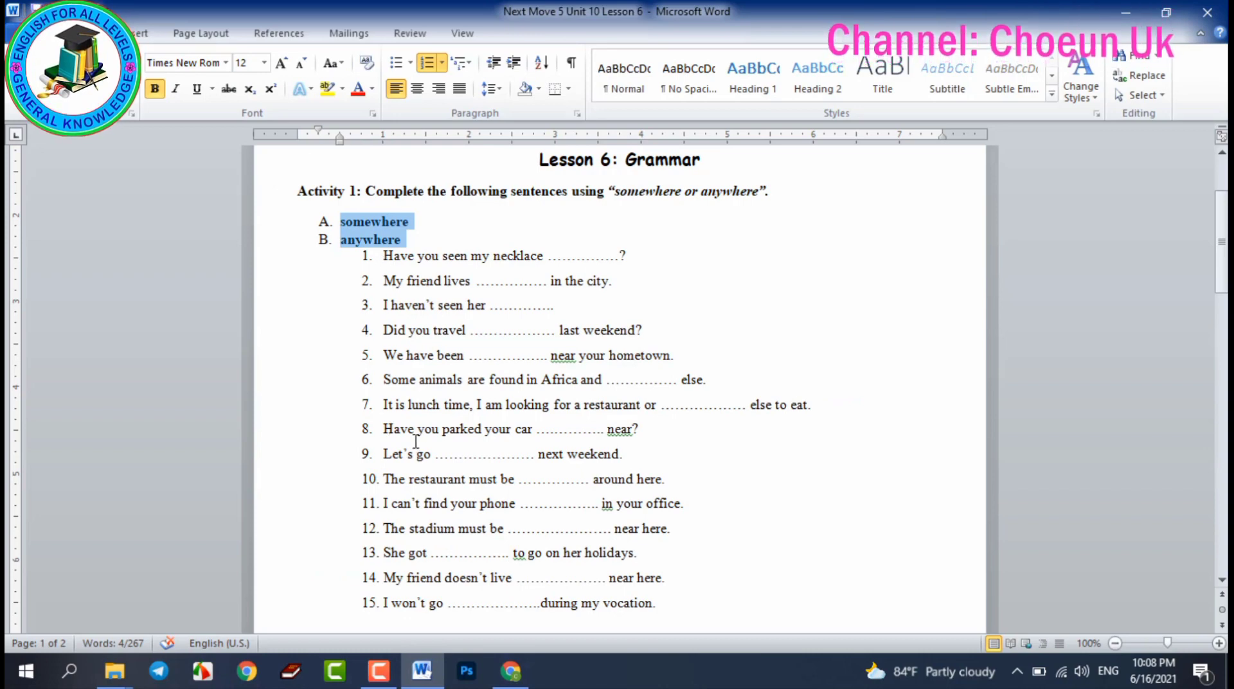
{"action": "left_click_drag", "start_coordinate": [696, 355], "coordinate": [371, 349]}
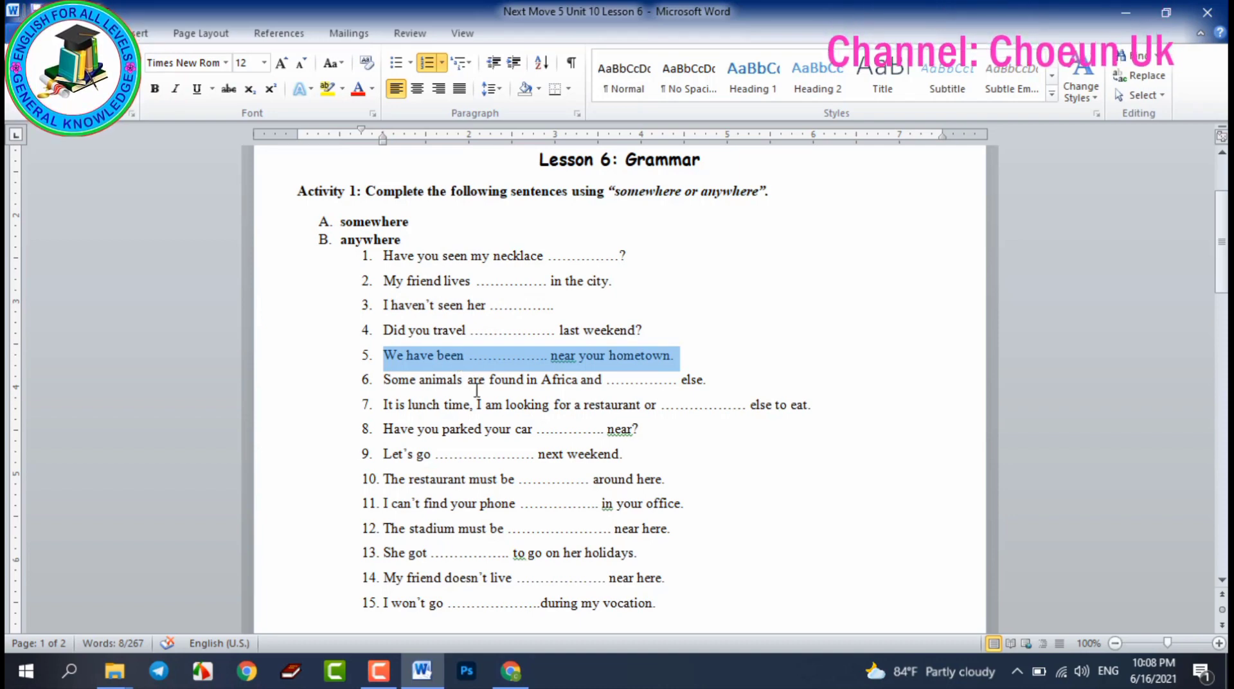
{"action": "left_click", "coordinate": [427, 675]}
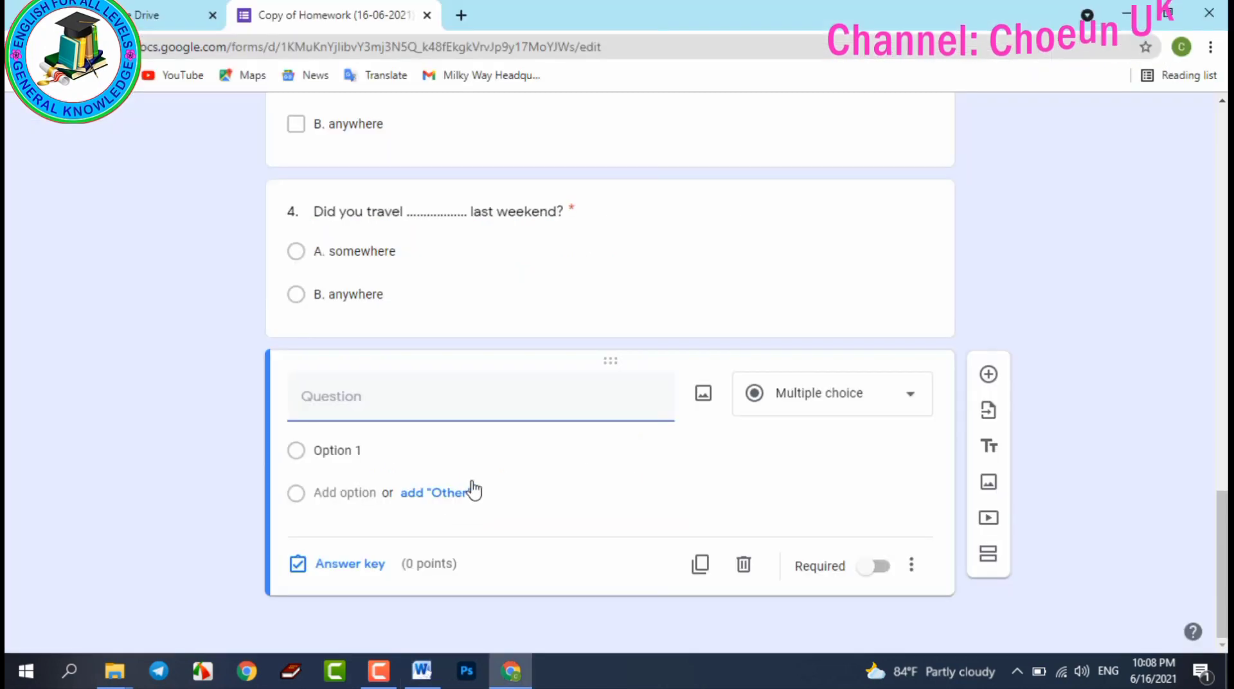
{"action": "type", "text": "5. We have been .............. near your hometown."}
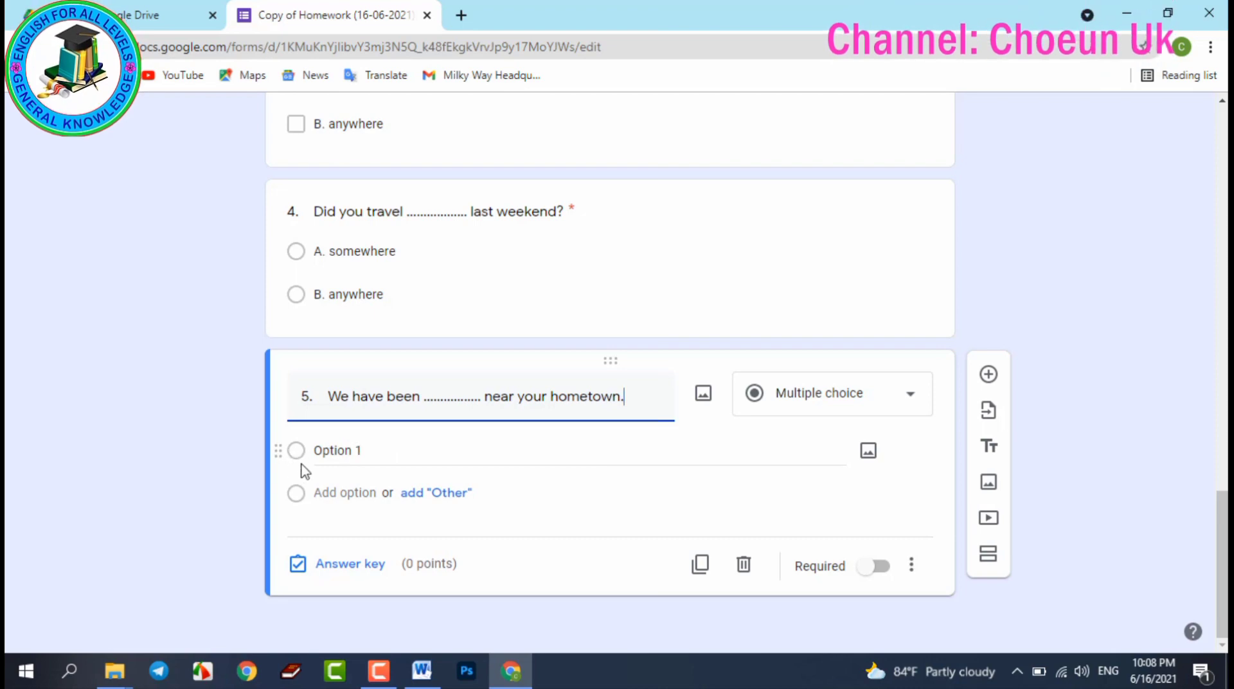
- Replace Option 1 of the fifth question with the A. somewhere and B. anywhere items copied from Word
{"action": "left_click", "coordinate": [422, 671]}
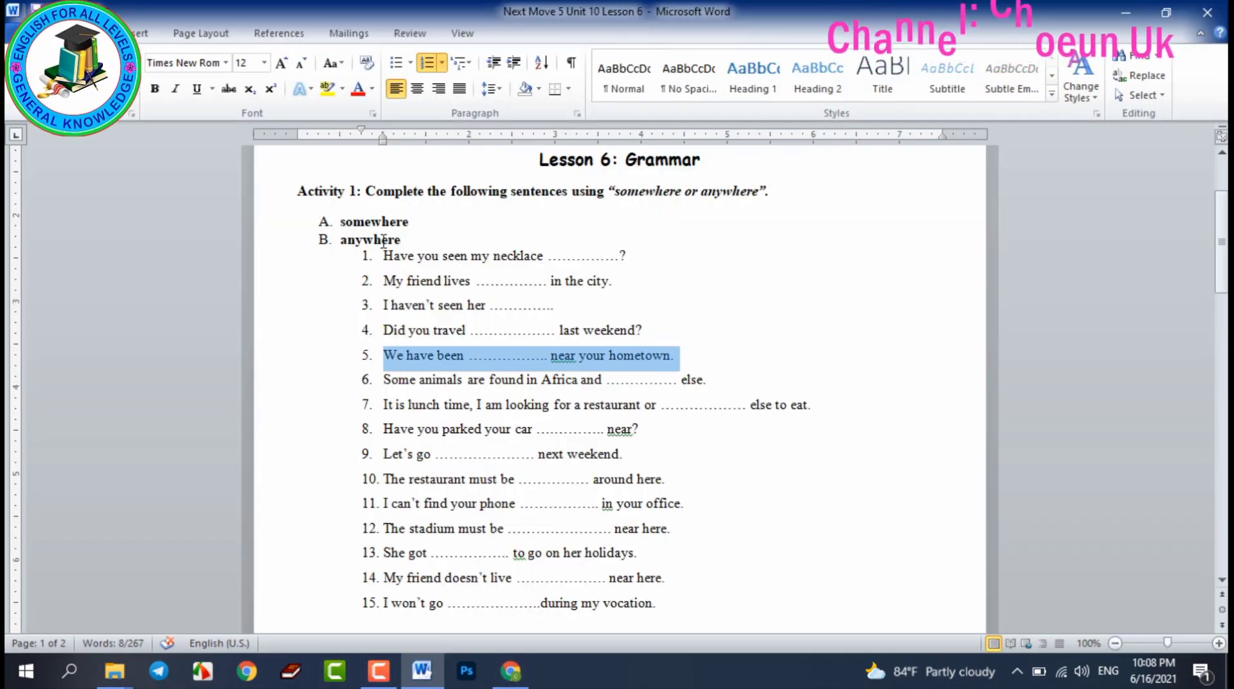
{"action": "left_click_drag", "start_coordinate": [405, 239], "coordinate": [330, 220]}
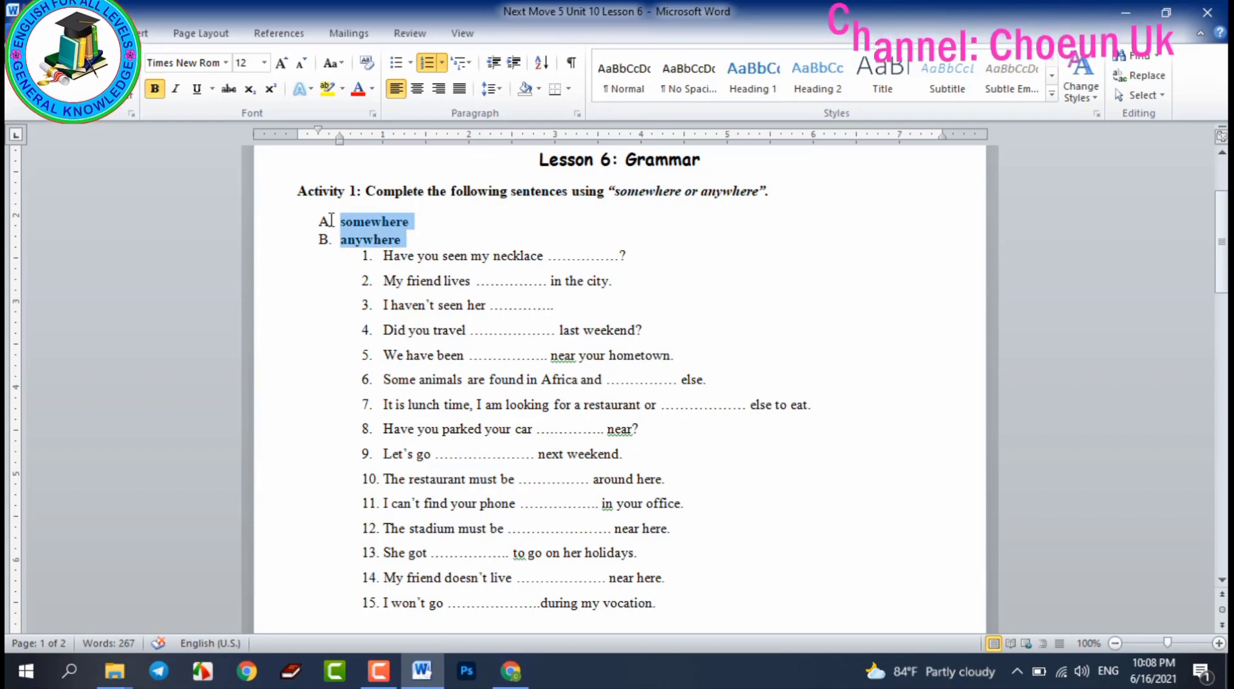
{"action": "left_click", "coordinate": [434, 675]}
{"action": "left_click", "coordinate": [369, 450]}
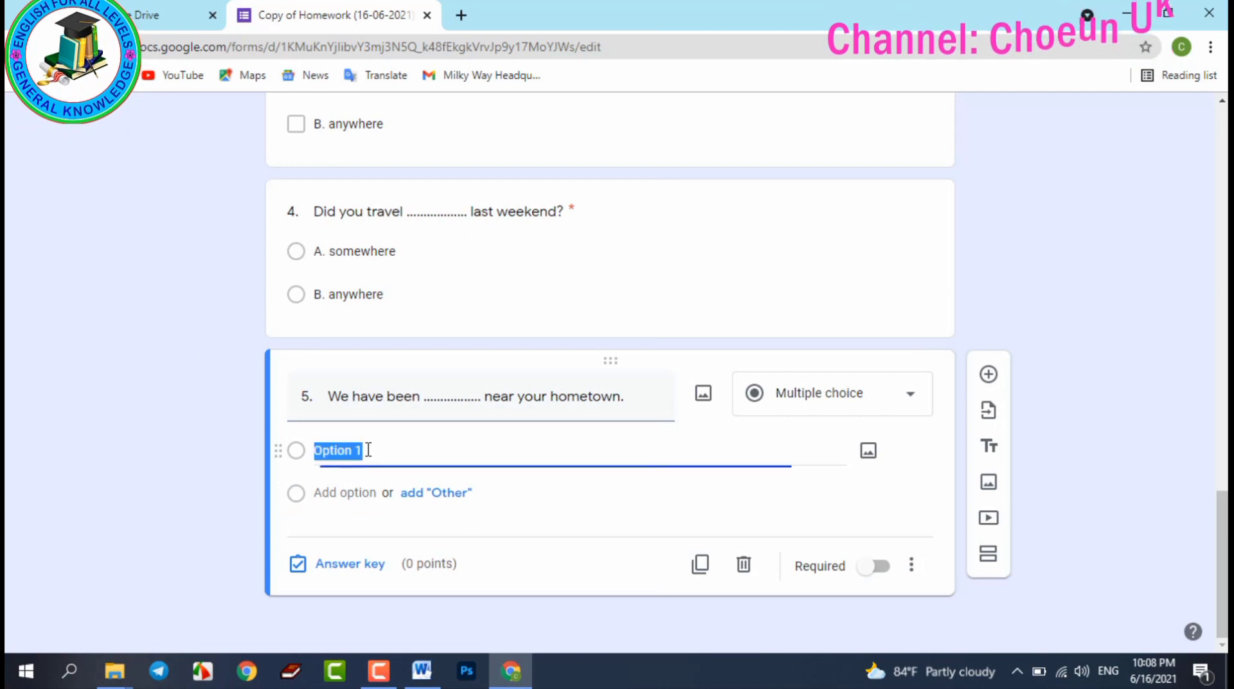
{"action": "type", "text": "A.\tsomewhere B.\tanywhere"}
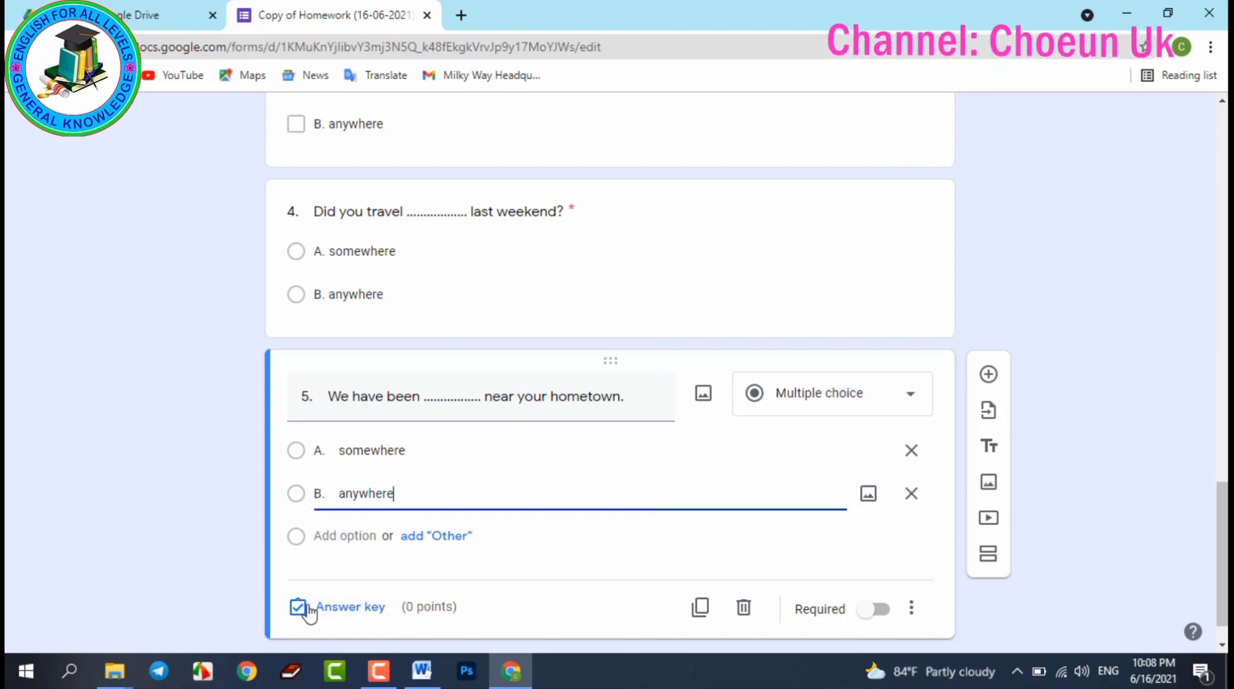
- Mark "A. somewhere" as the correct answer in the fifth question's answer key
{"action": "left_click", "coordinate": [345, 608]}
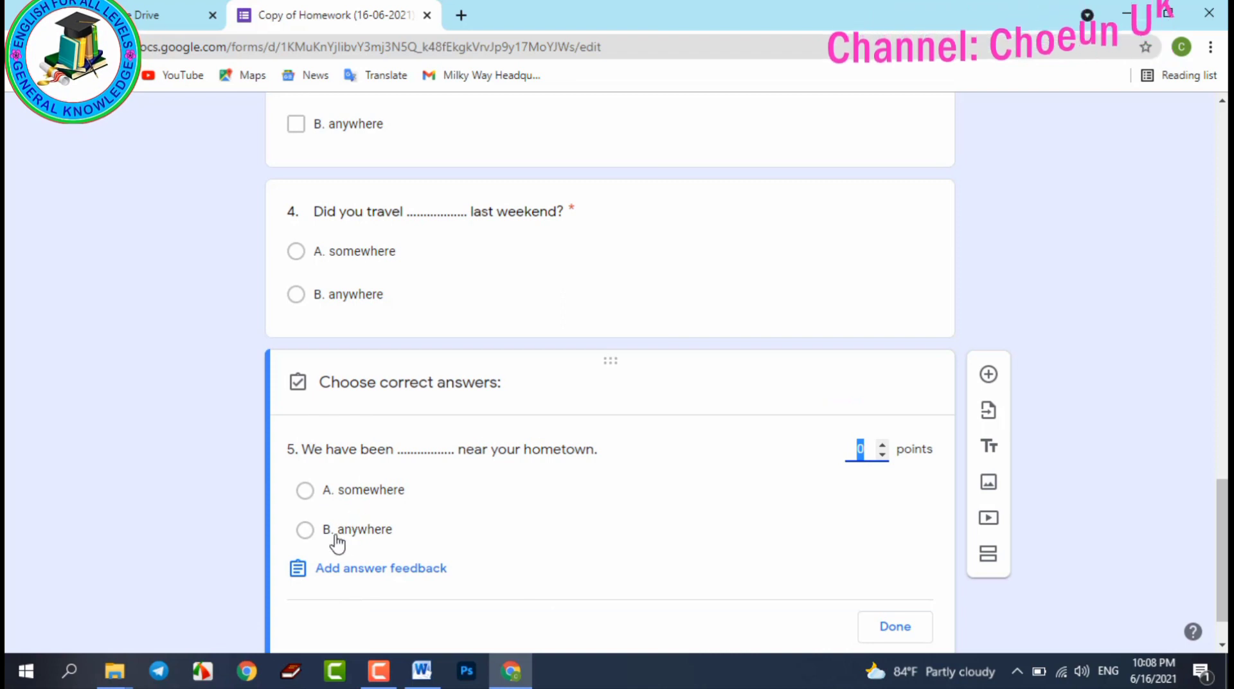
{"action": "left_click", "coordinate": [305, 491]}
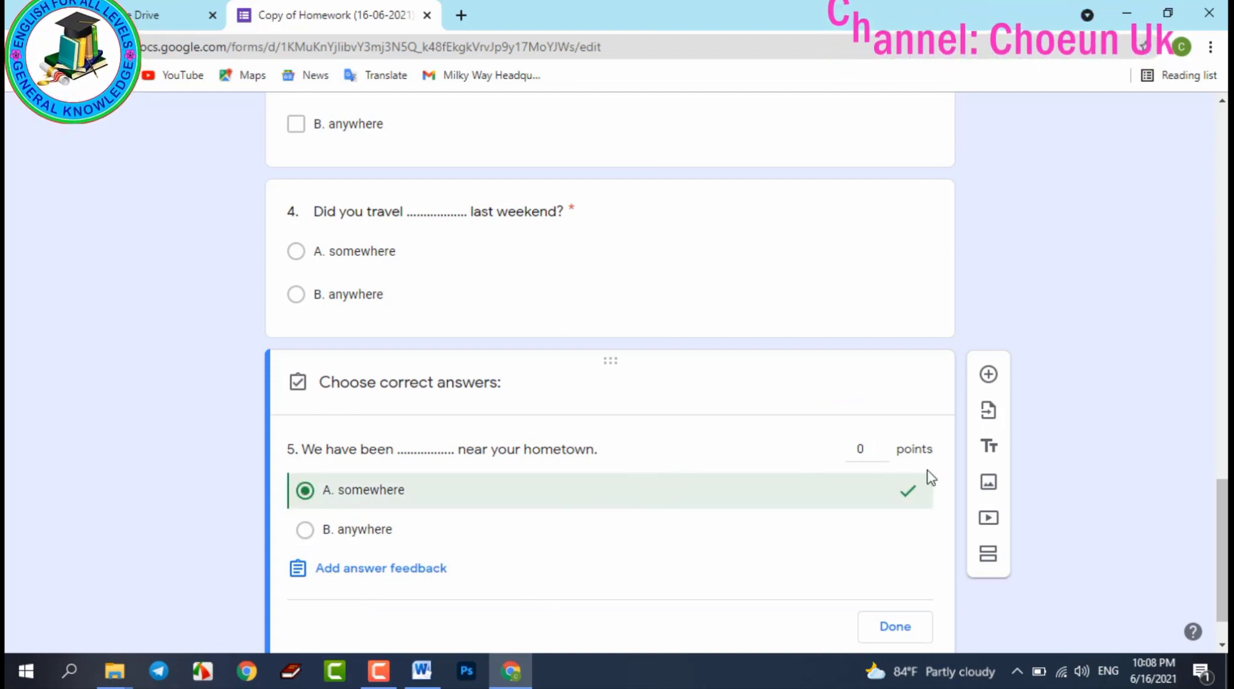
{"action": "scroll", "coordinate": [724, 584], "scroll_direction": "down", "scroll_amount": 1}
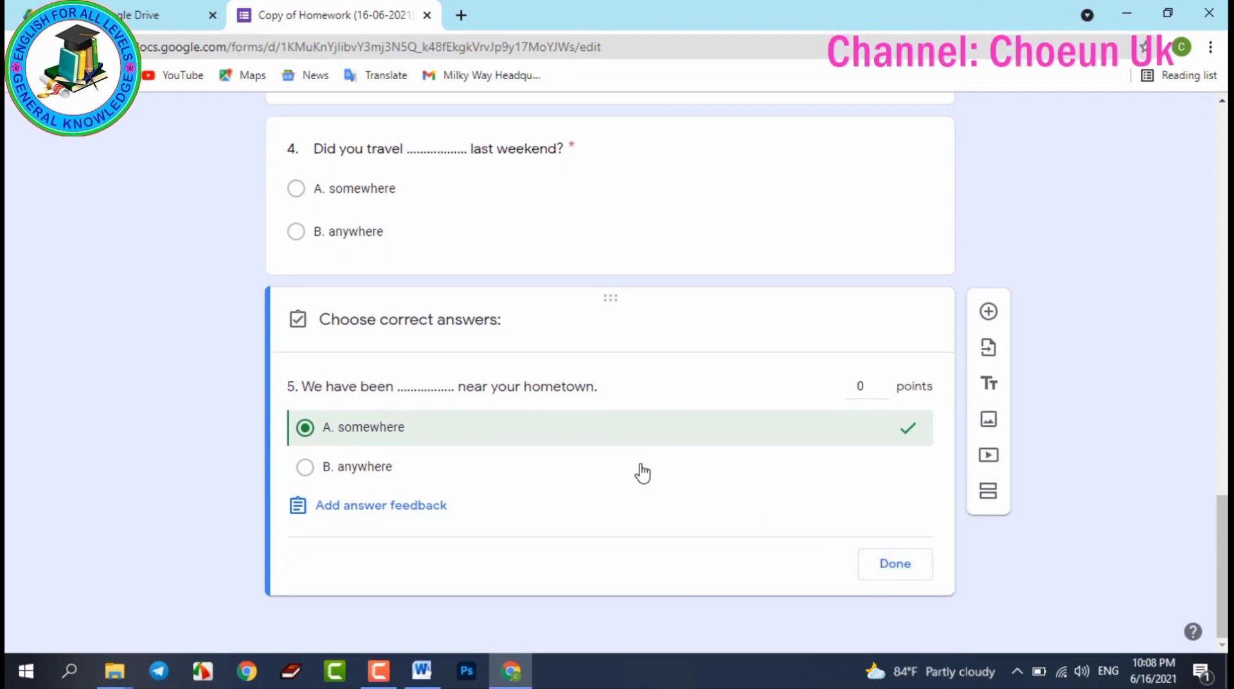
{"action": "left_click", "coordinate": [894, 566]}
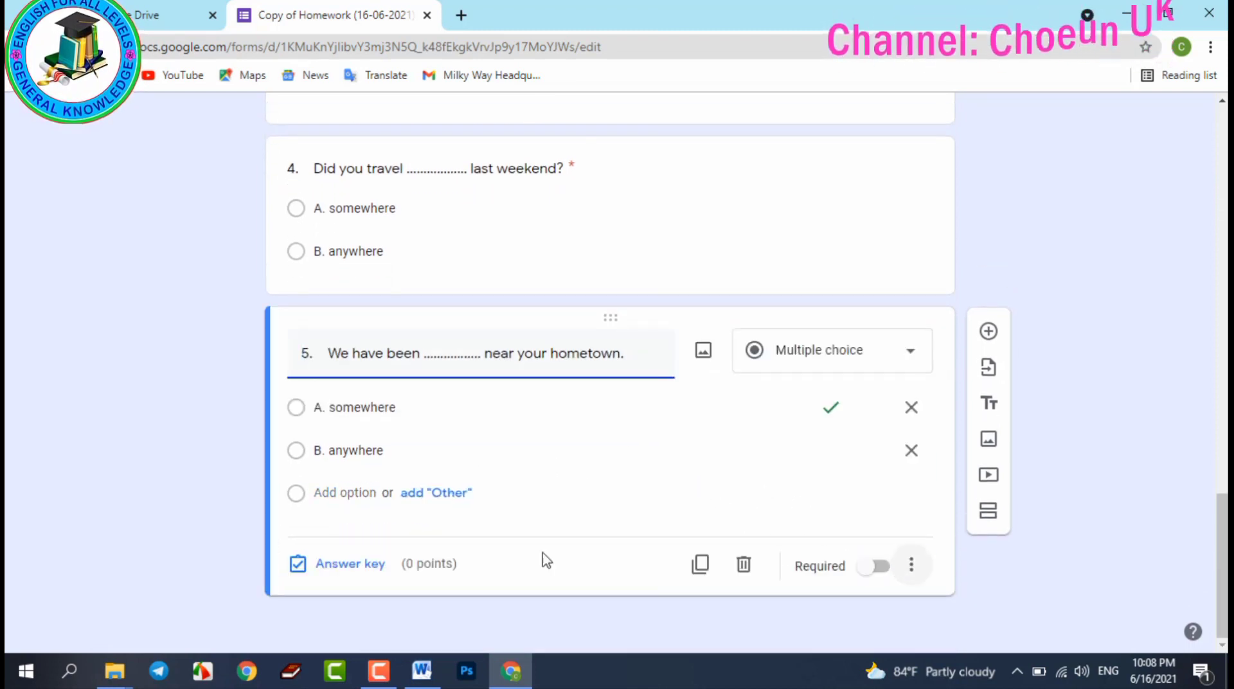
- Set the fifth question's score to 2 points in its answer key
{"action": "left_click", "coordinate": [339, 565]}
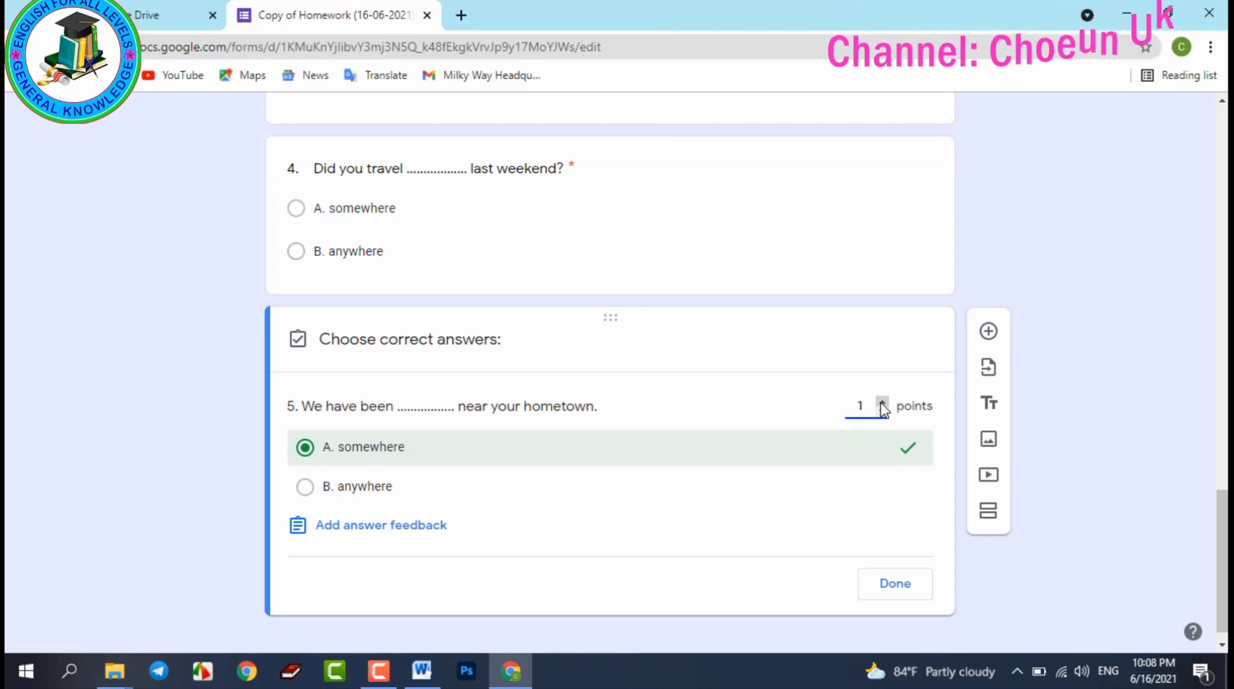
{"action": "left_click", "coordinate": [883, 405]}
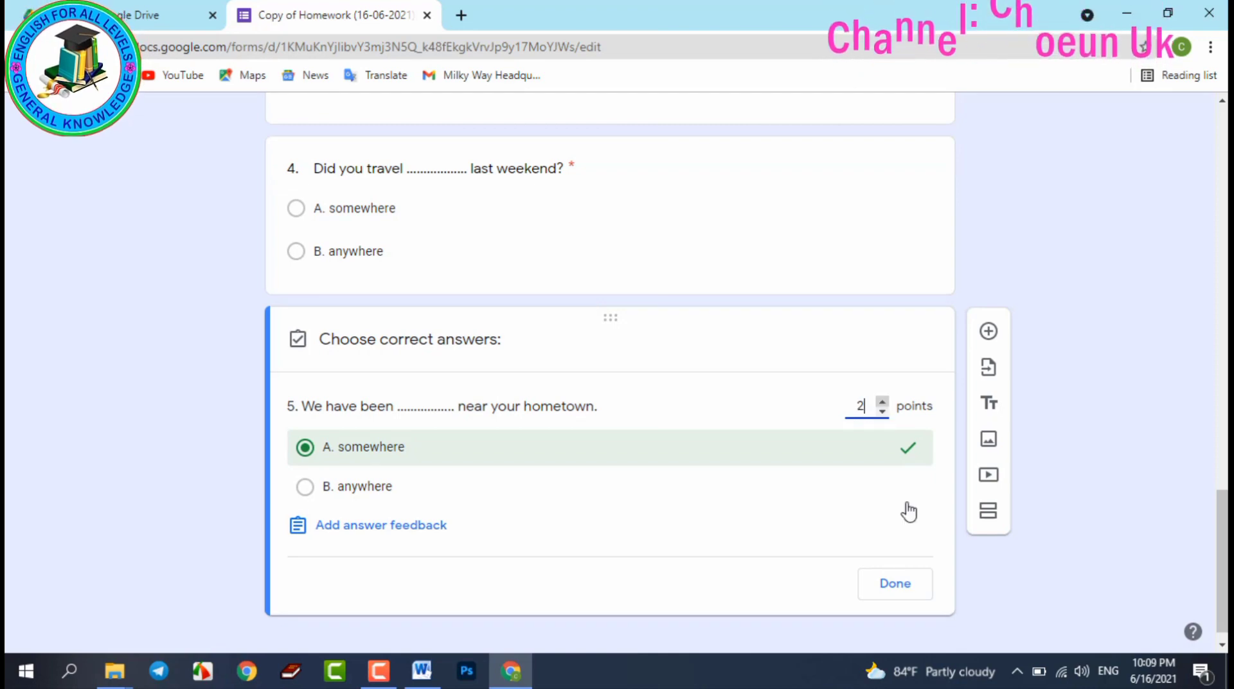
{"action": "left_click", "coordinate": [897, 584]}
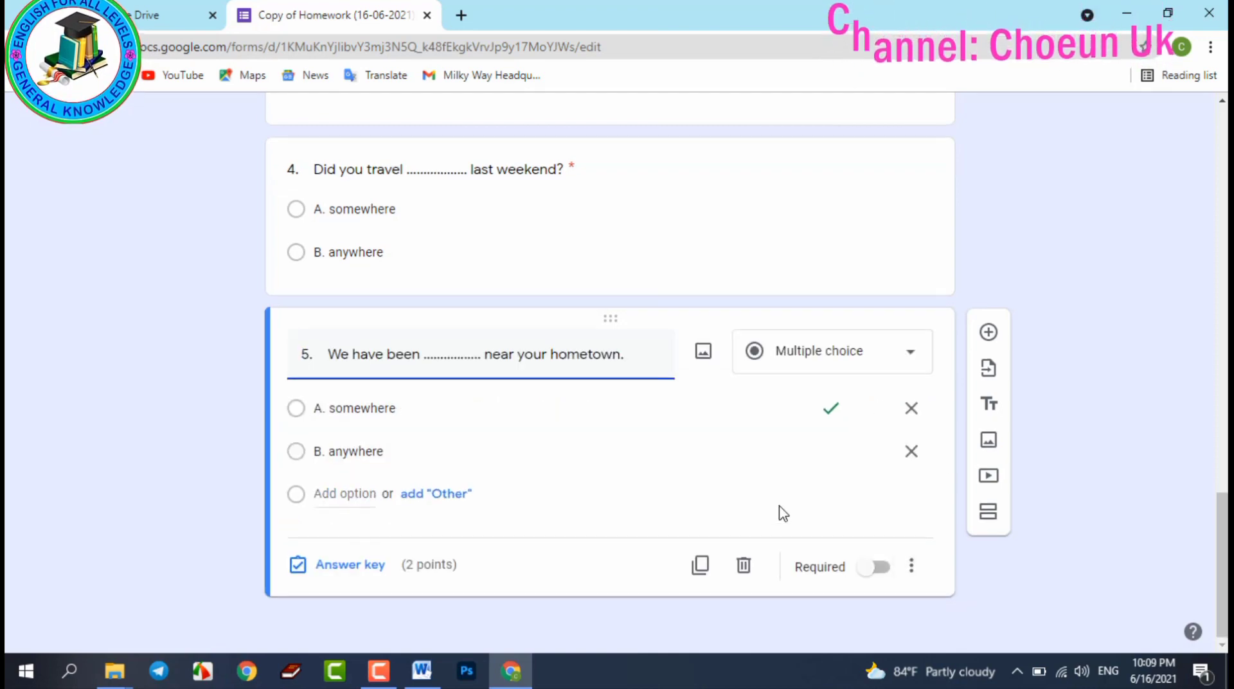
- Check the form's total points, and add a new blank multiple-choice question below the fifth question
{"action": "scroll", "coordinate": [780, 512], "scroll_direction": "up", "scroll_amount": 15}
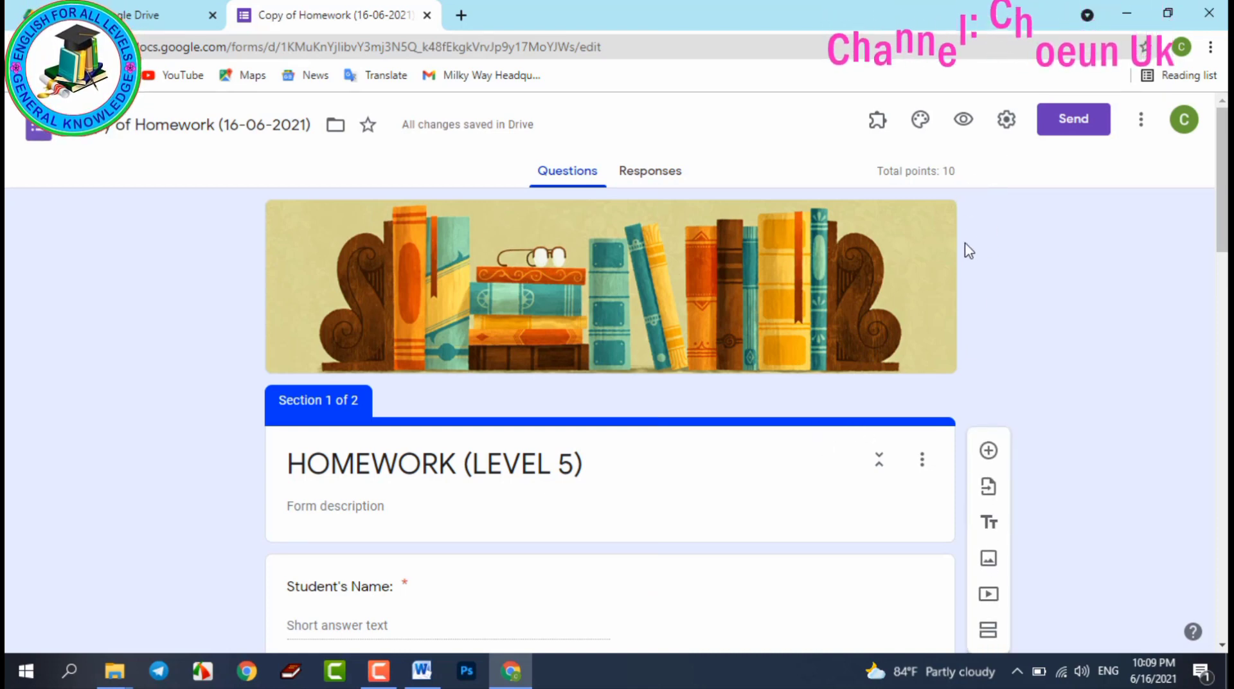
{"action": "scroll", "coordinate": [943, 304], "scroll_direction": "down", "scroll_amount": 15}
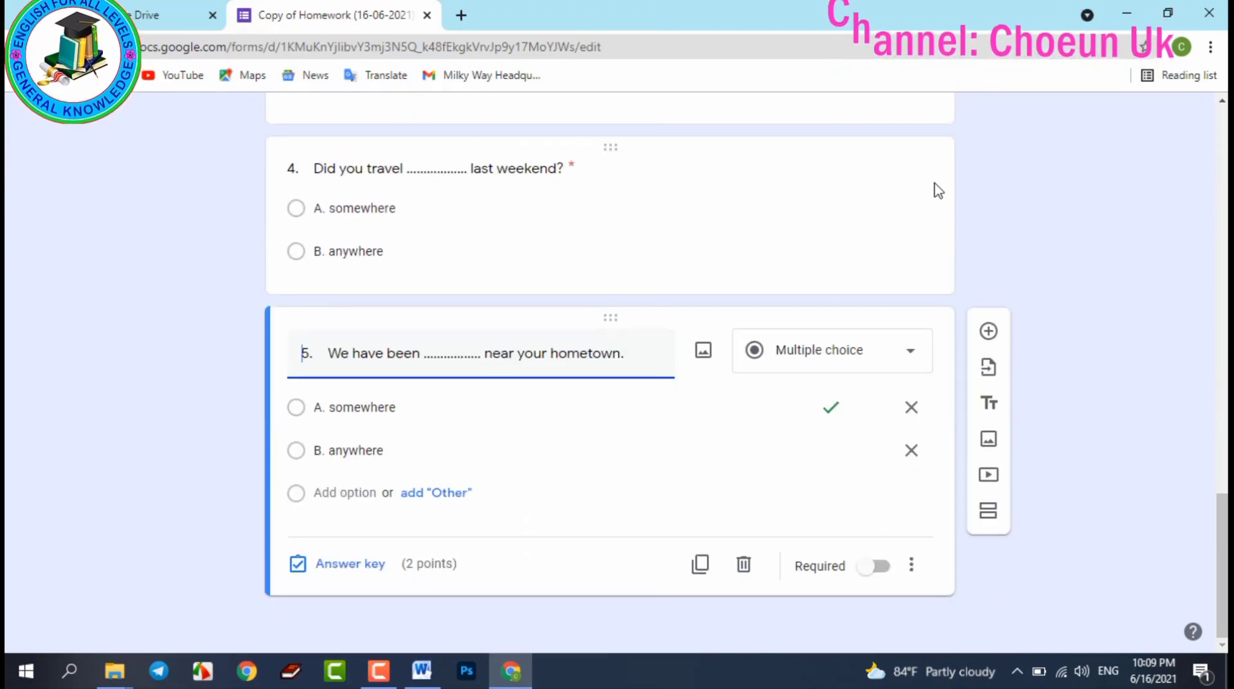
{"action": "scroll", "coordinate": [938, 191], "scroll_direction": "up", "scroll_amount": 15}
{"action": "scroll", "coordinate": [926, 253], "scroll_direction": "down", "scroll_amount": 15}
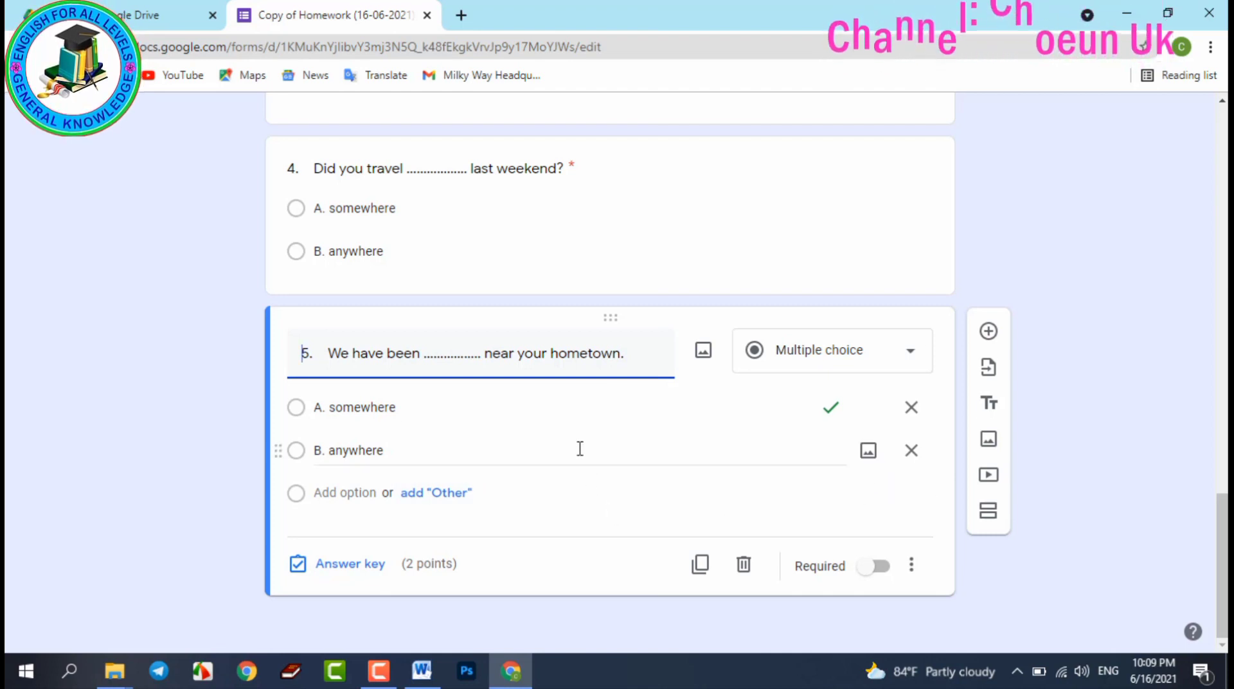
{"action": "left_click", "coordinate": [988, 330]}
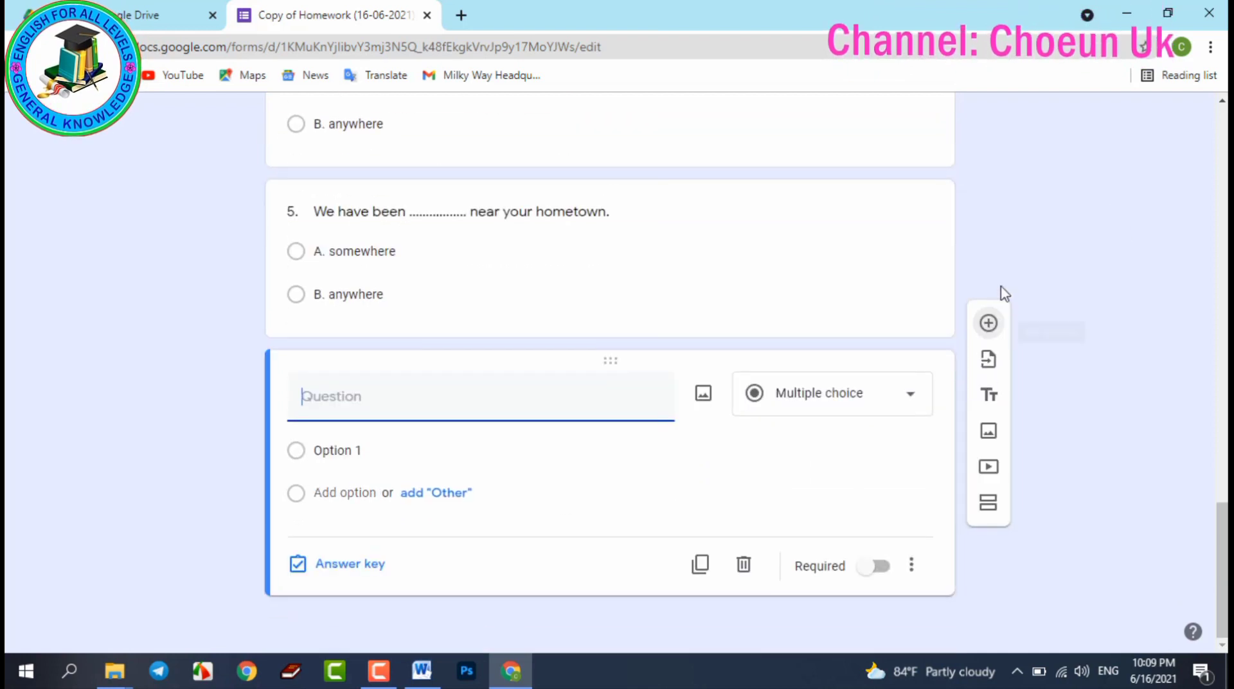
{"action": "left_click", "coordinate": [689, 482]}
{"action": "scroll", "coordinate": [468, 490], "scroll_direction": "up", "scroll_amount": 4}
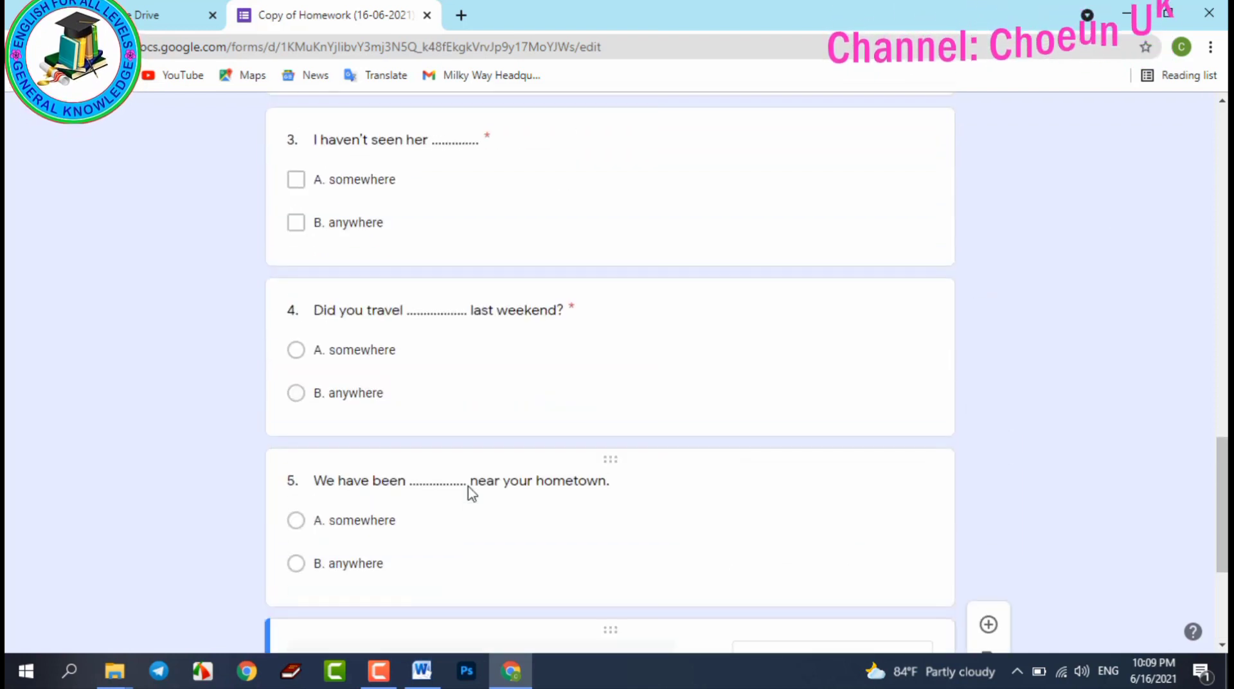
{"action": "scroll", "coordinate": [469, 487], "scroll_direction": "down", "scroll_amount": 4}
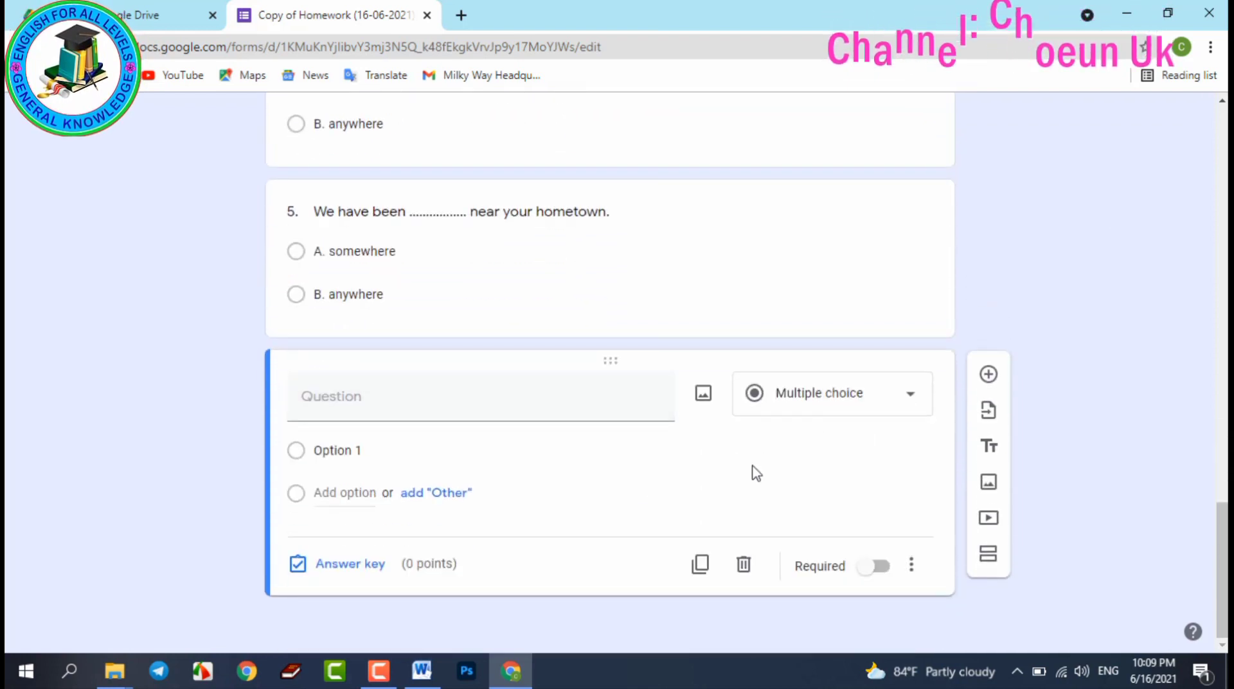
- Add another blank question at the end of the form, and delete both blank questions below the fifth question
{"action": "left_click", "coordinate": [988, 375]}
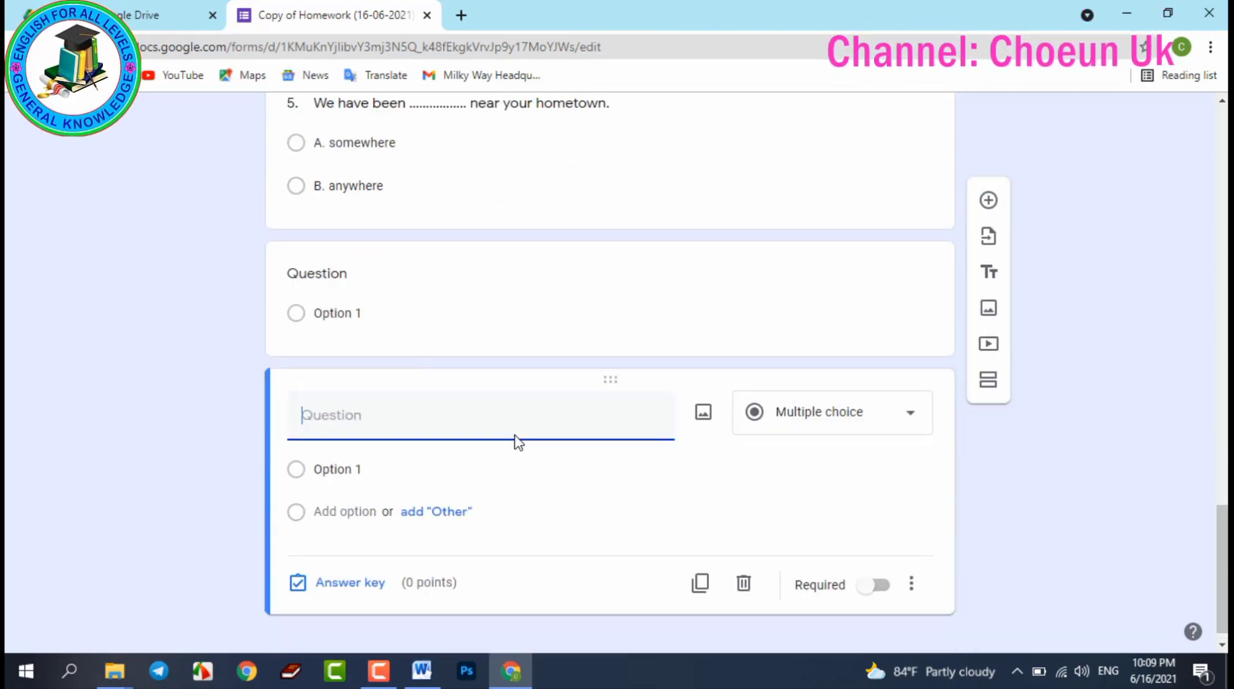
{"action": "left_click", "coordinate": [743, 565]}
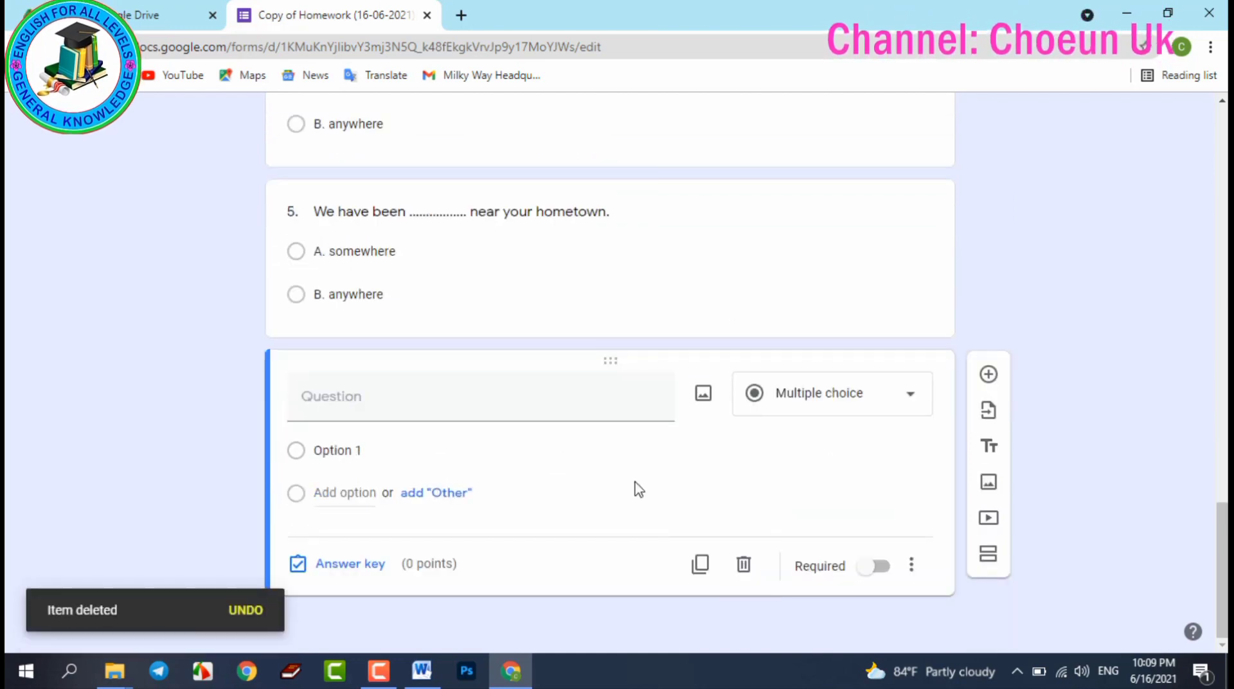
{"action": "left_click", "coordinate": [743, 565]}
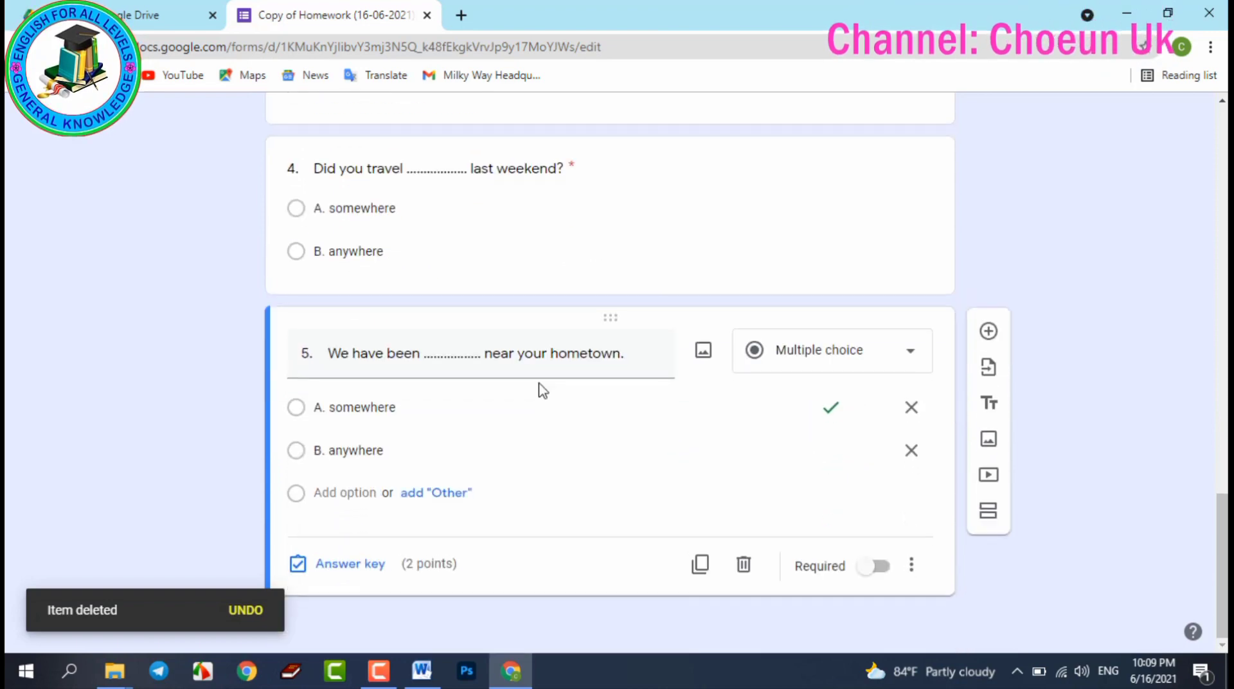
- Open a preview of the homework form to try it out as a student
{"action": "scroll", "coordinate": [881, 287], "scroll_direction": "up", "scroll_amount": 12}
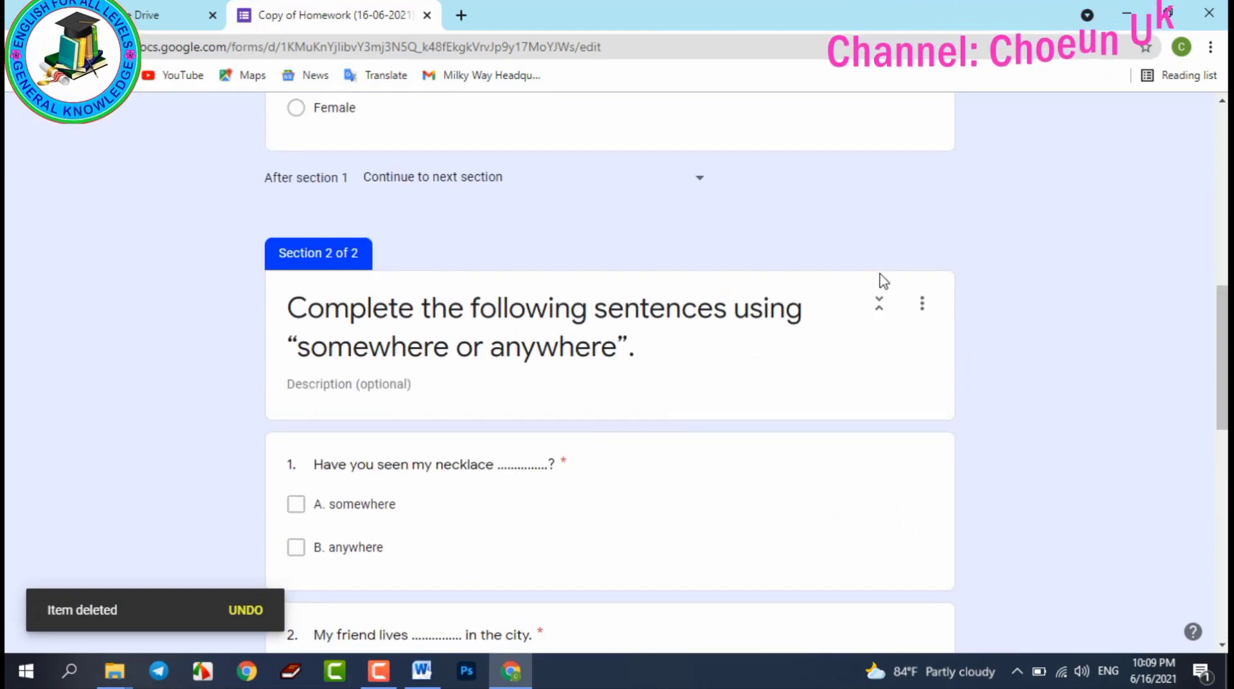
{"action": "scroll", "coordinate": [883, 281], "scroll_direction": "up", "scroll_amount": 10}
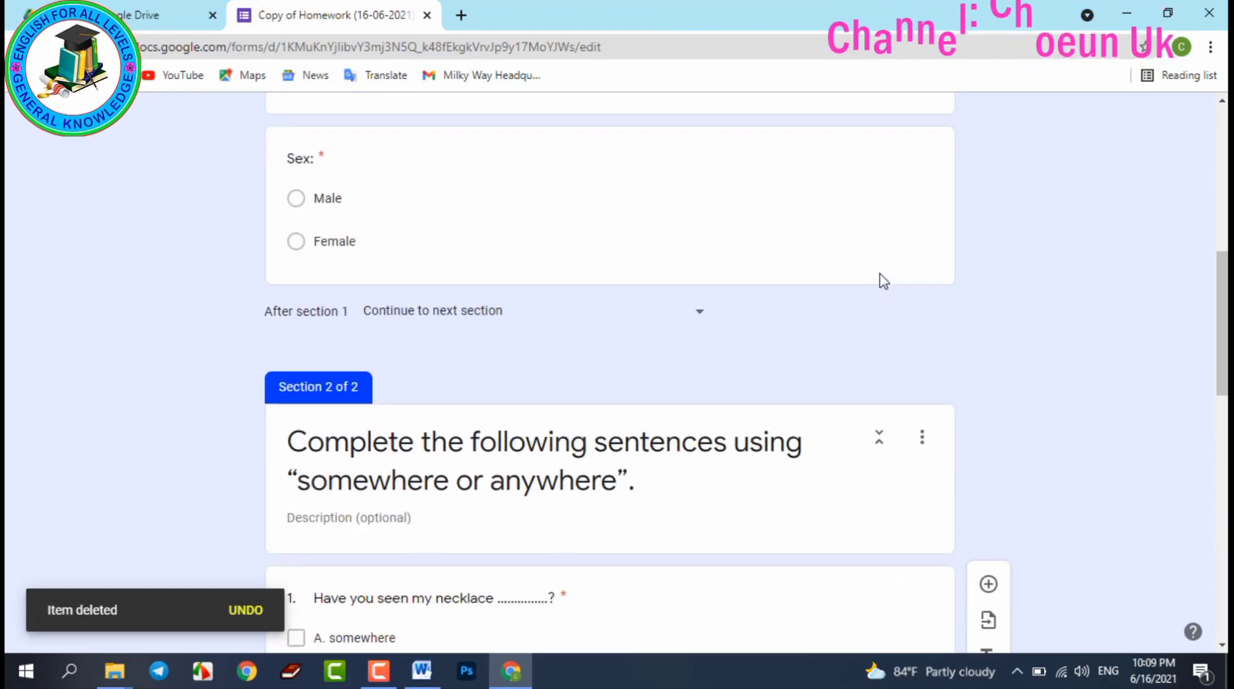
{"action": "scroll", "coordinate": [884, 281], "scroll_direction": "down", "scroll_amount": 4}
{"action": "scroll", "coordinate": [883, 281], "scroll_direction": "up", "scroll_amount": 4}
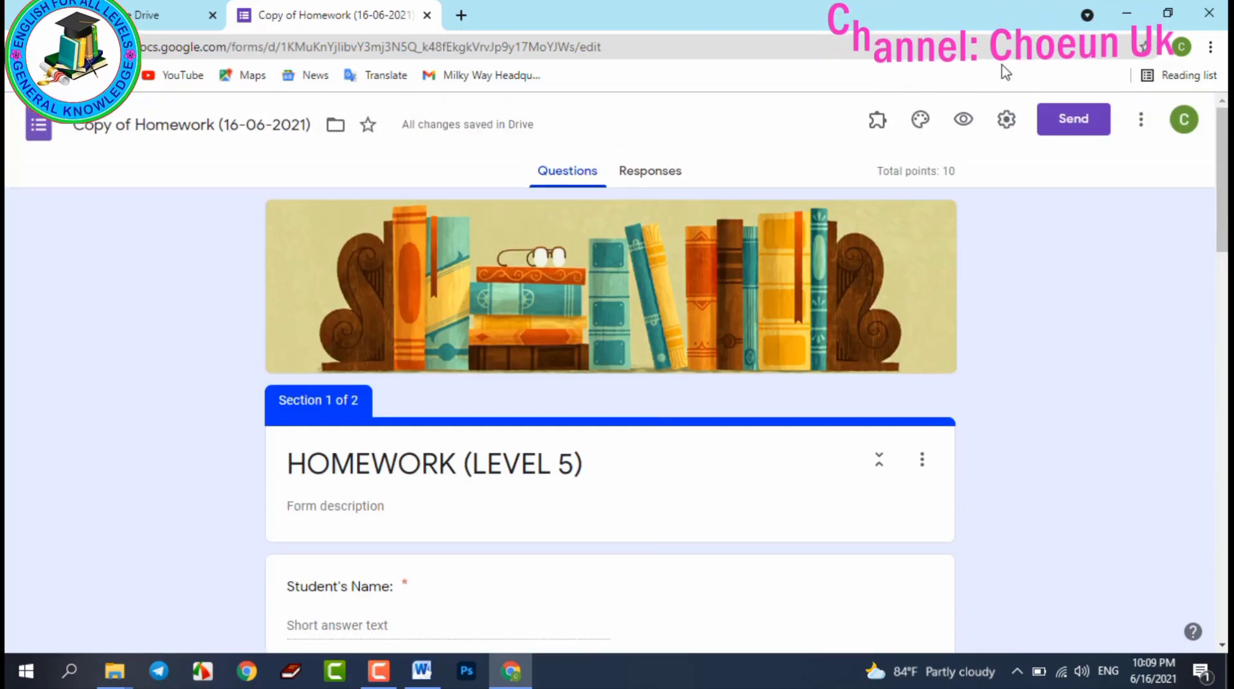
{"action": "left_click", "coordinate": [966, 124]}
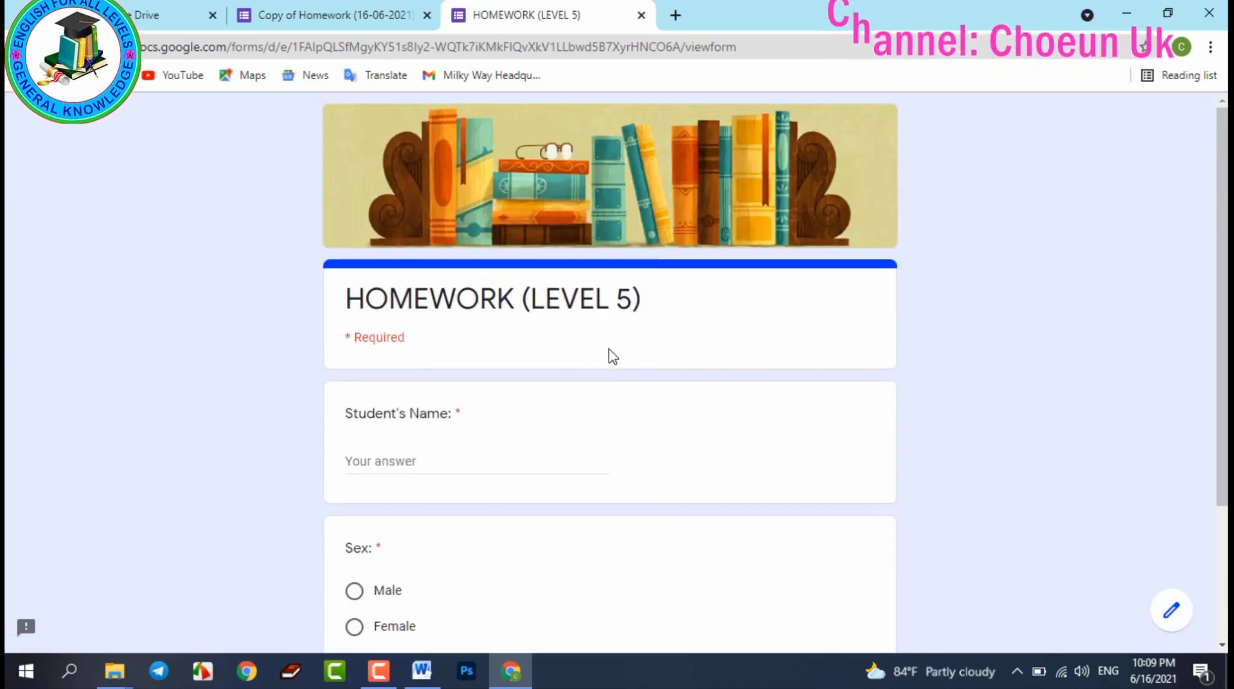
- Fill in the student's name, select Male for the sex, and continue to the next section of the previewed form
{"action": "scroll", "coordinate": [613, 357], "scroll_direction": "down", "scroll_amount": 3}
{"action": "scroll", "coordinate": [576, 358], "scroll_direction": "up", "scroll_amount": 3}
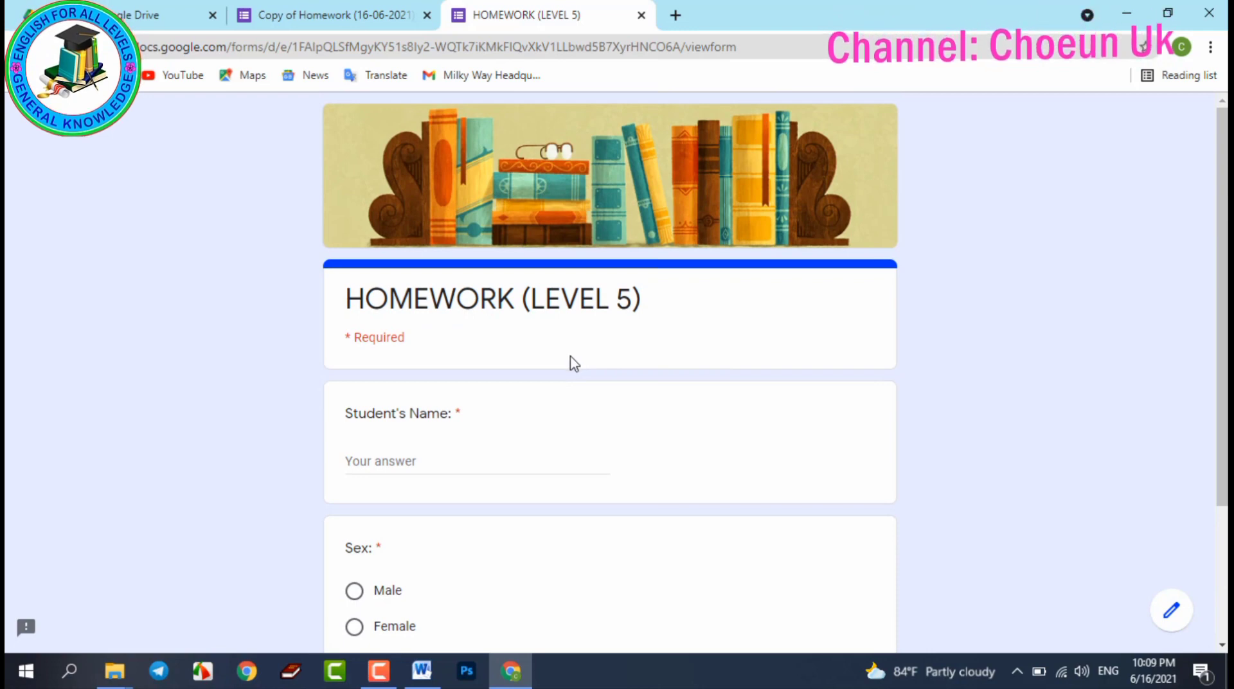
{"action": "scroll", "coordinate": [573, 363], "scroll_direction": "down", "scroll_amount": 2}
{"action": "left_click", "coordinate": [381, 376]}
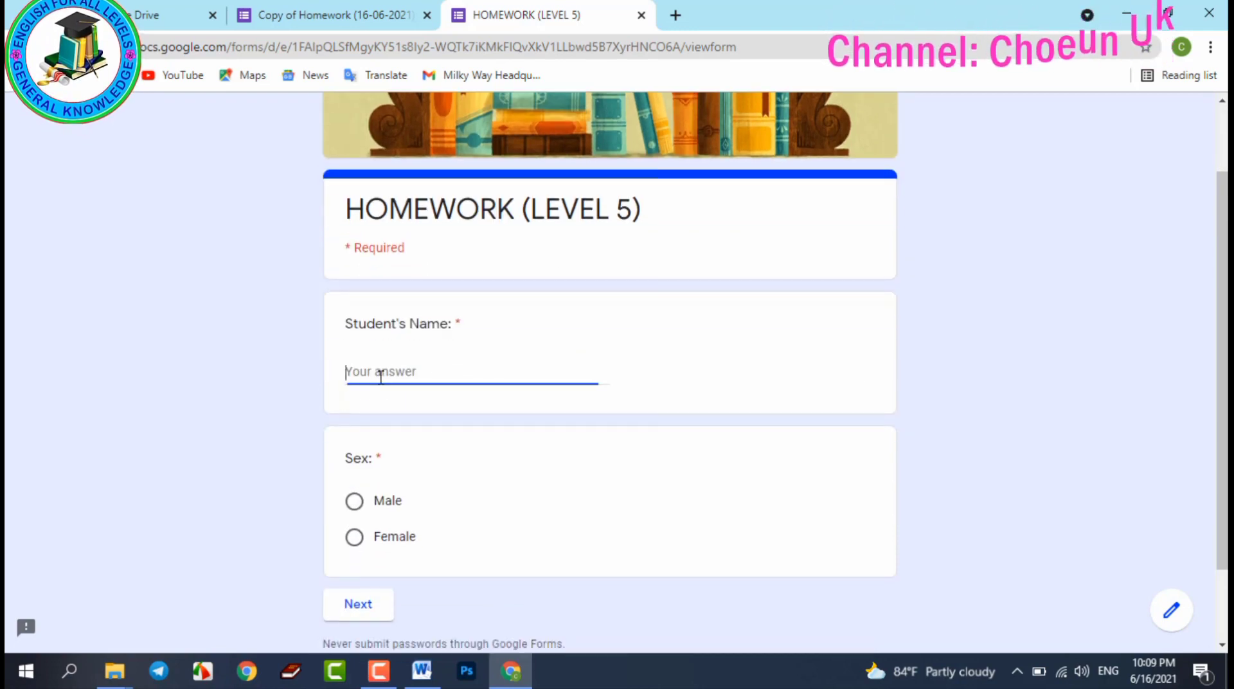
{"action": "scroll", "coordinate": [438, 405], "scroll_direction": "down", "scroll_amount": 3}
{"action": "scroll", "coordinate": [469, 422], "scroll_direction": "up", "scroll_amount": 3}
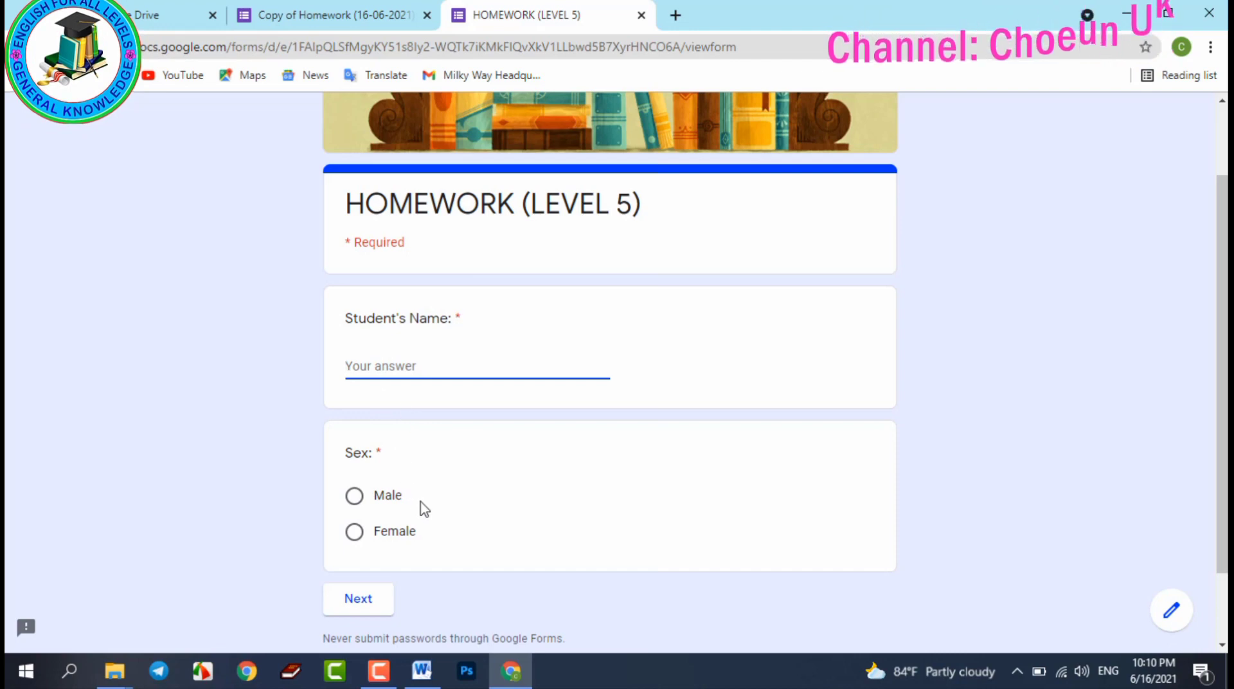
{"action": "scroll", "coordinate": [421, 507], "scroll_direction": "down", "scroll_amount": 2}
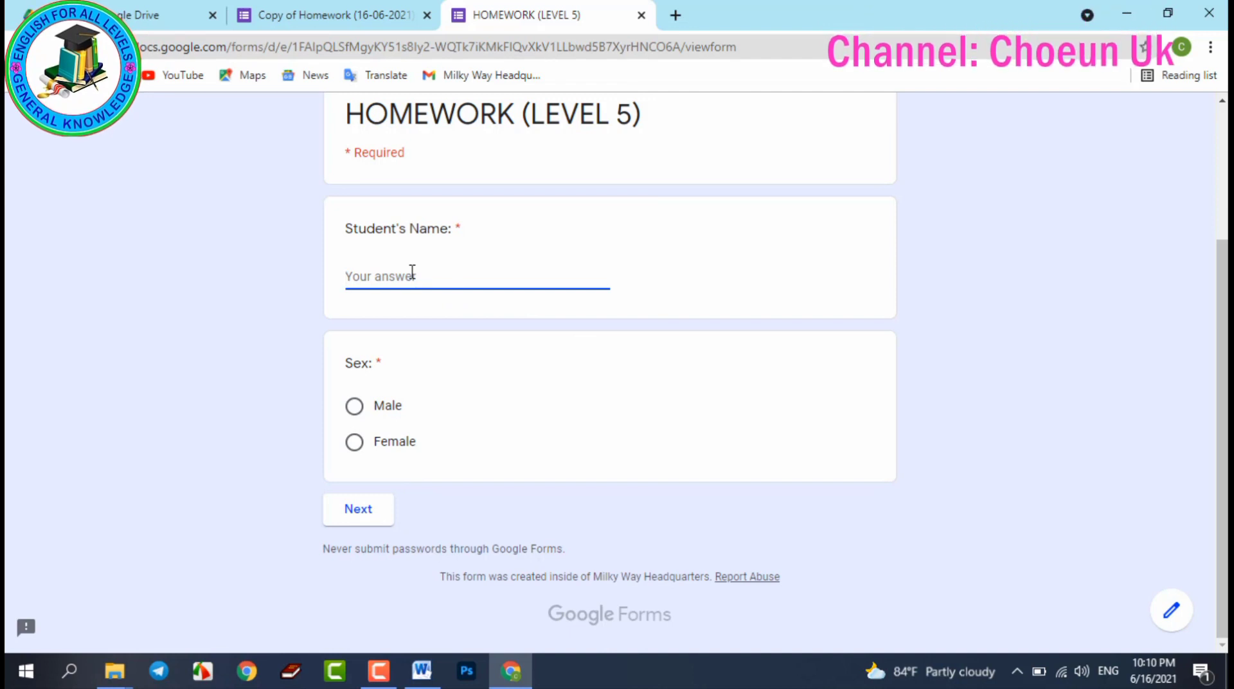
{"action": "type", "text": "D"}
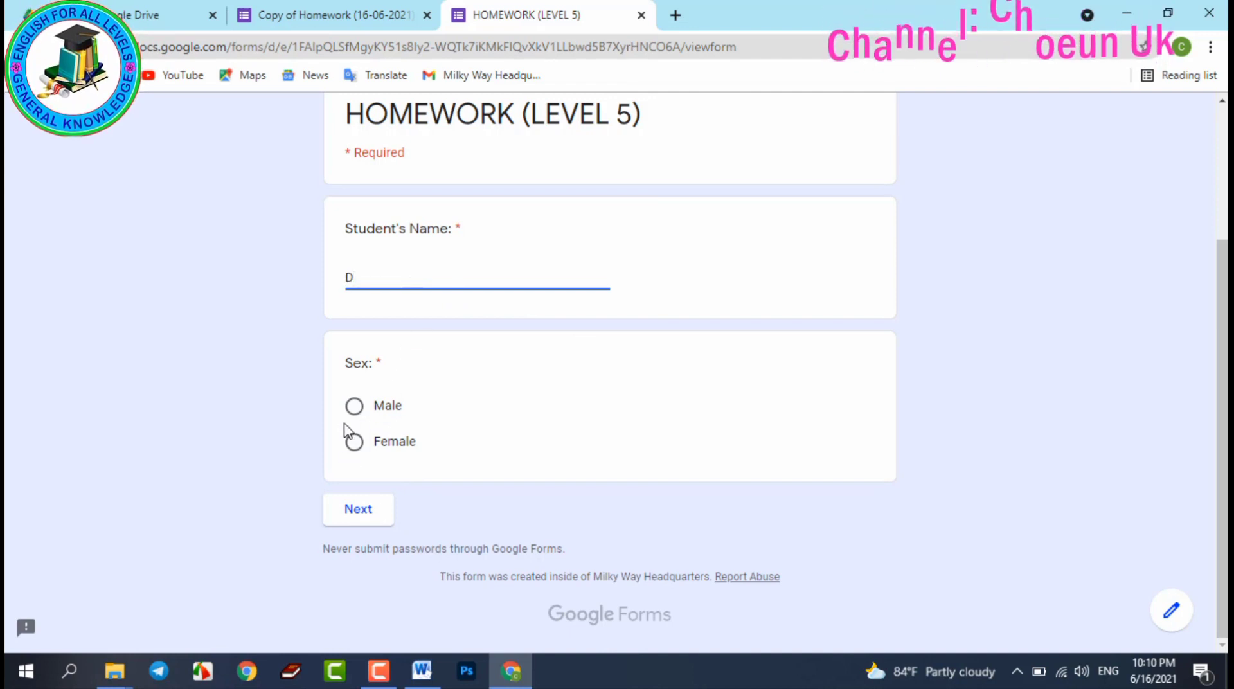
{"action": "left_click", "coordinate": [360, 410]}
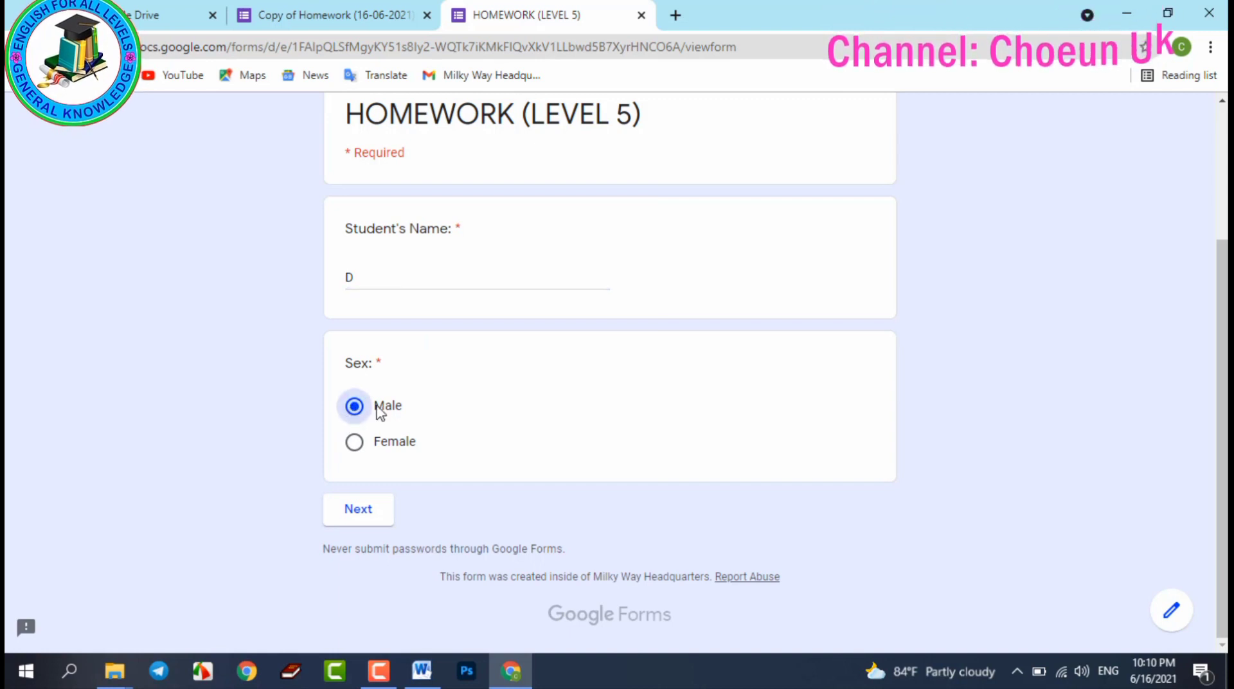
{"action": "left_click", "coordinate": [379, 510]}
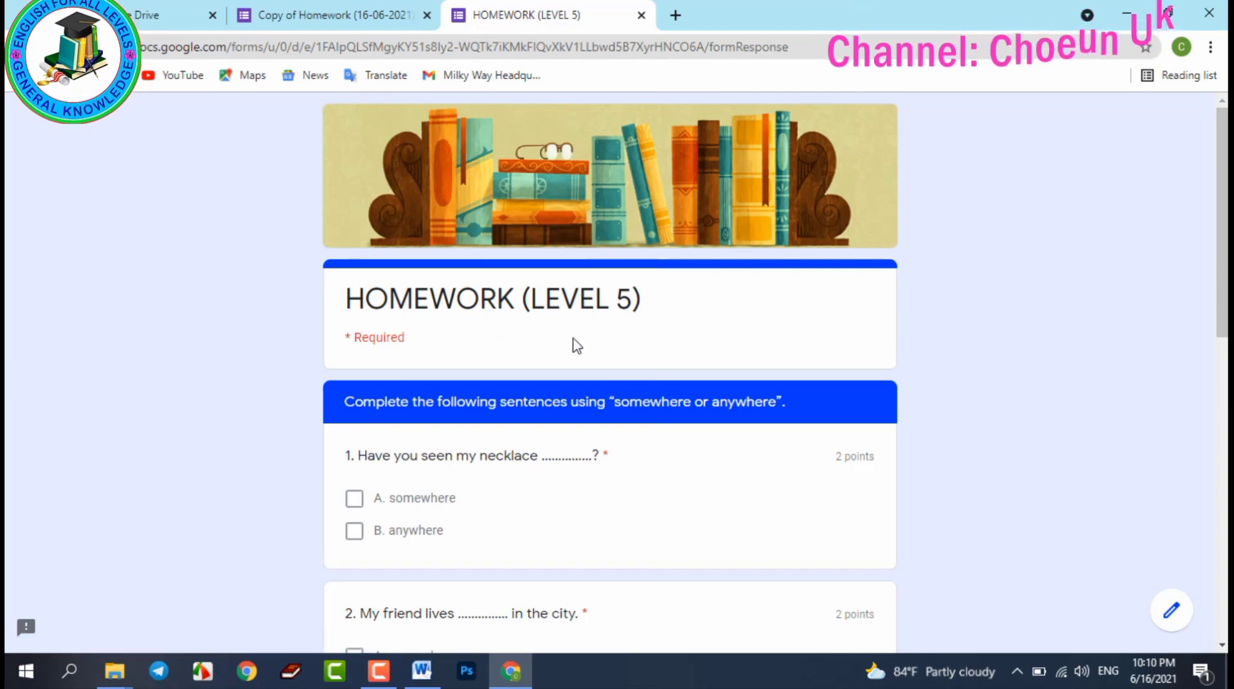
- Review the five somewhere/anywhere questions, their answer options and their points in the previewed form's second section
{"action": "scroll", "coordinate": [575, 347], "scroll_direction": "down", "scroll_amount": 5}
{"action": "scroll", "coordinate": [578, 360], "scroll_direction": "down", "scroll_amount": 5}
{"action": "scroll", "coordinate": [578, 354], "scroll_direction": "up", "scroll_amount": 7}
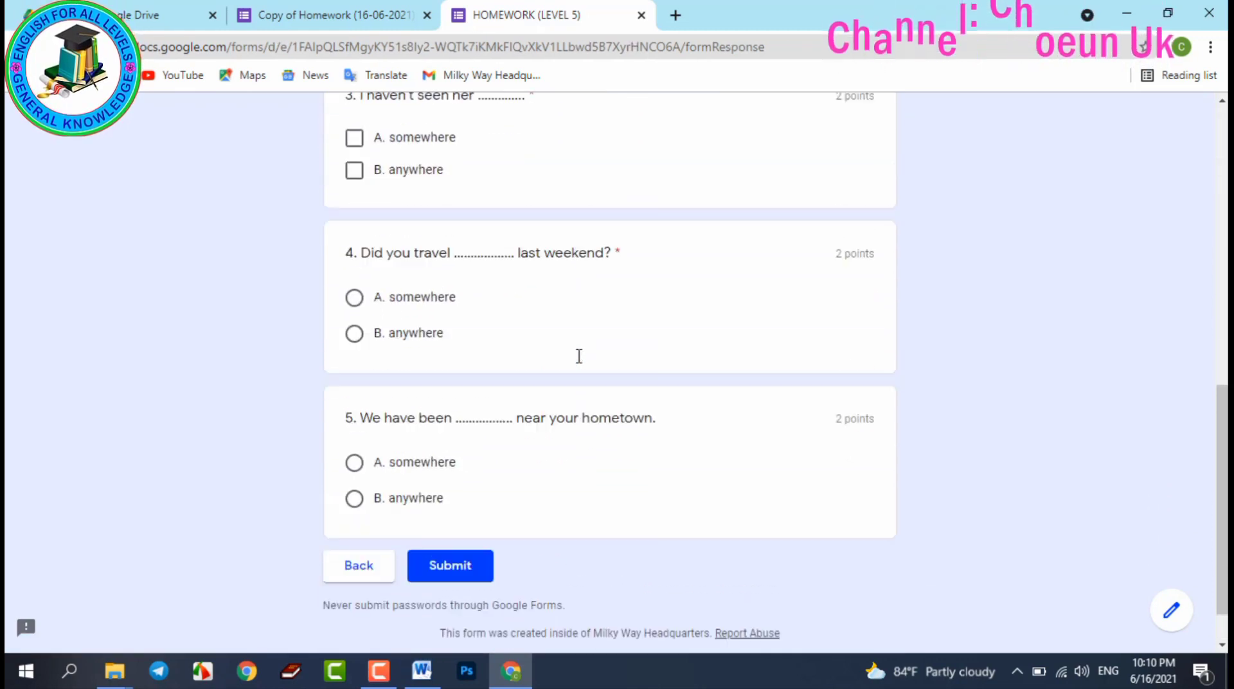
{"action": "scroll", "coordinate": [579, 356], "scroll_direction": "up", "scroll_amount": 1}
{"action": "scroll", "coordinate": [556, 355], "scroll_direction": "down", "scroll_amount": 7}
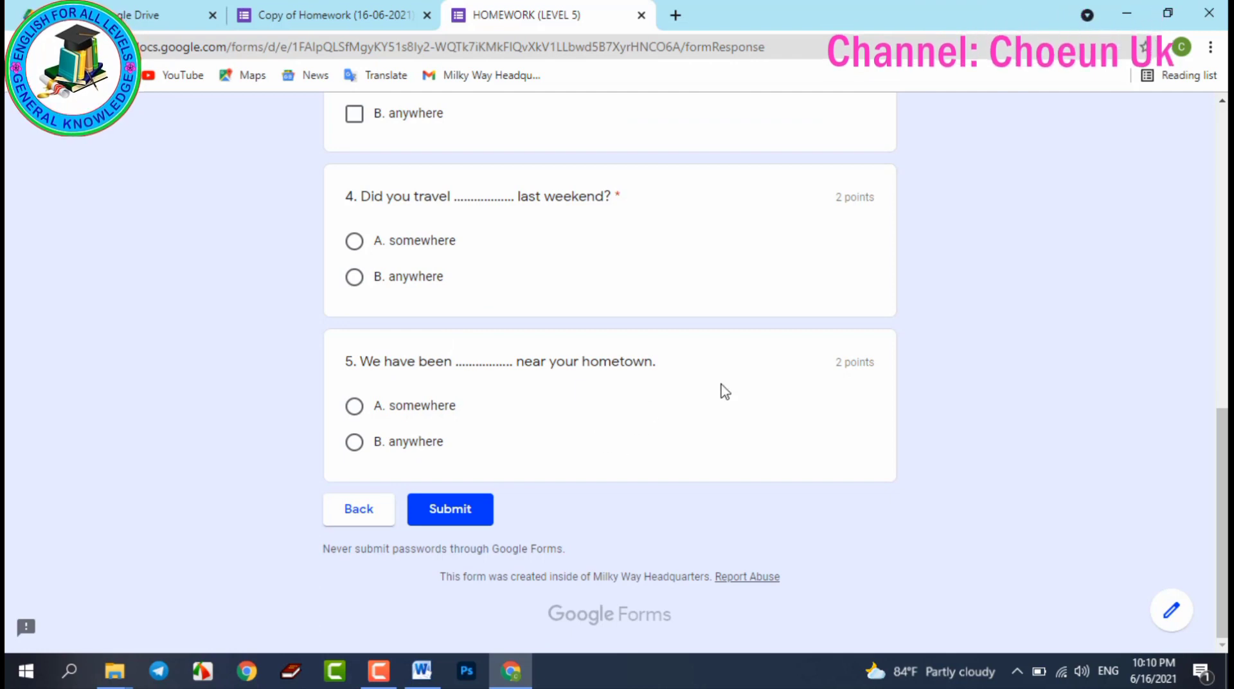
{"action": "scroll", "coordinate": [620, 425], "scroll_direction": "up", "scroll_amount": 1}
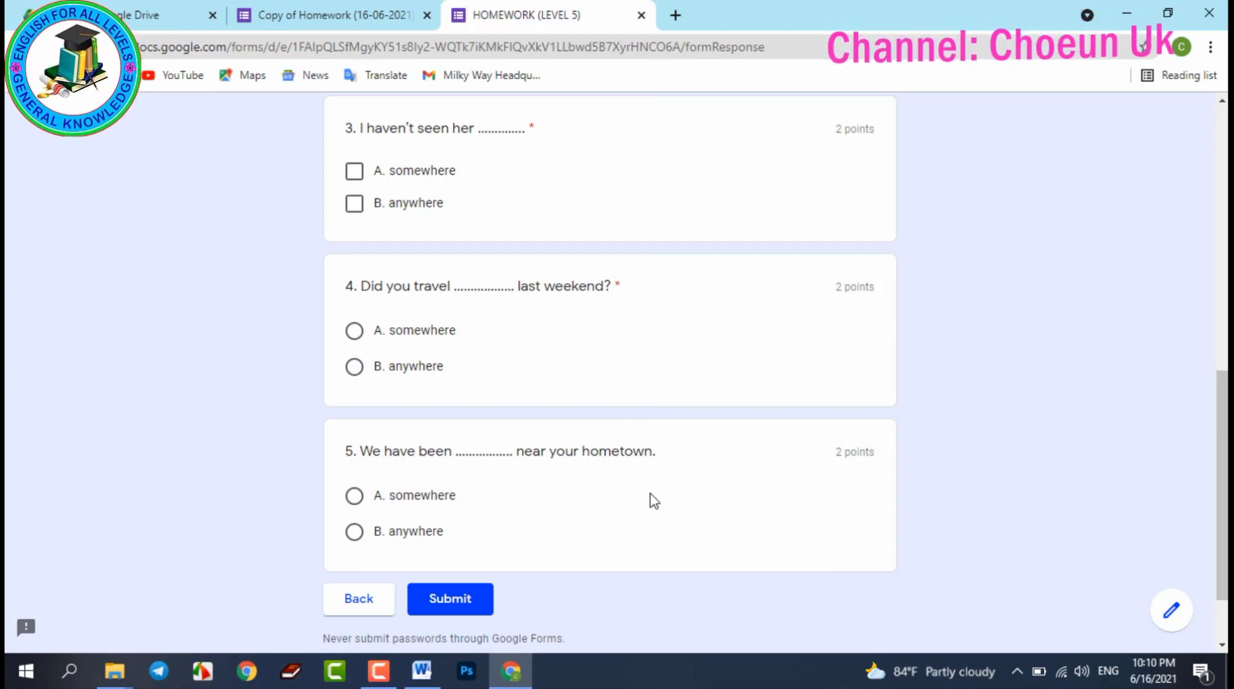
{"action": "scroll", "coordinate": [653, 501], "scroll_direction": "down", "scroll_amount": 2}
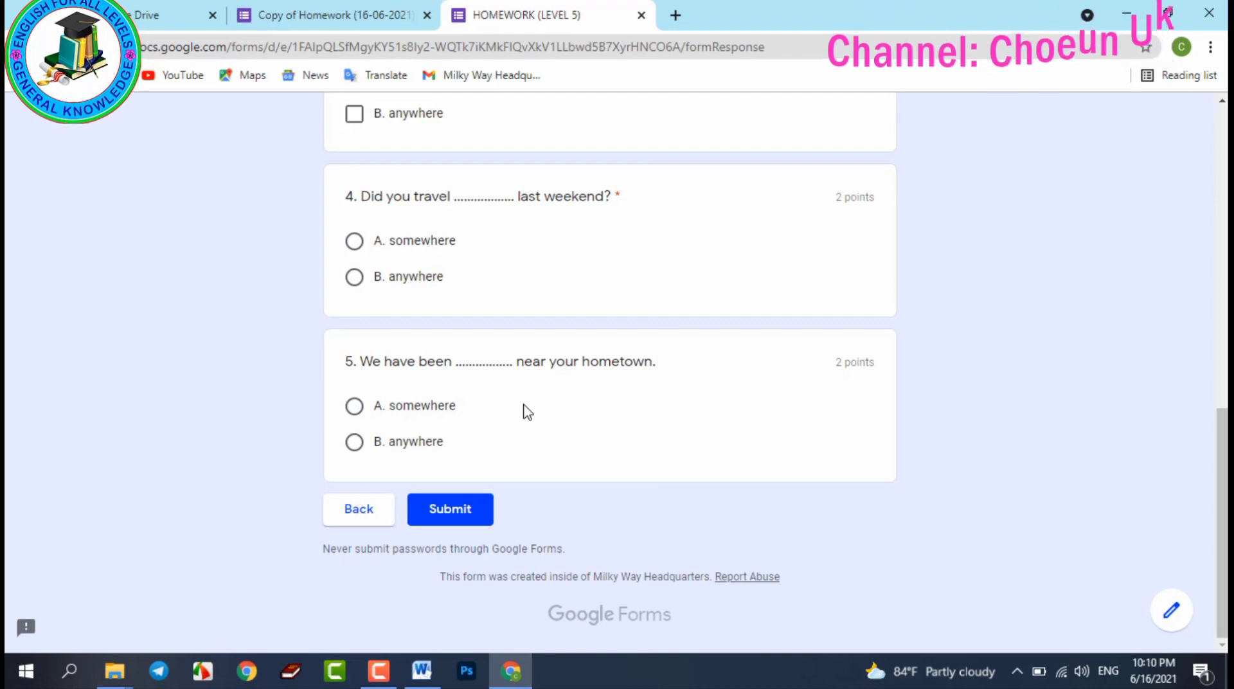
{"action": "scroll", "coordinate": [435, 303], "scroll_direction": "up", "scroll_amount": 6}
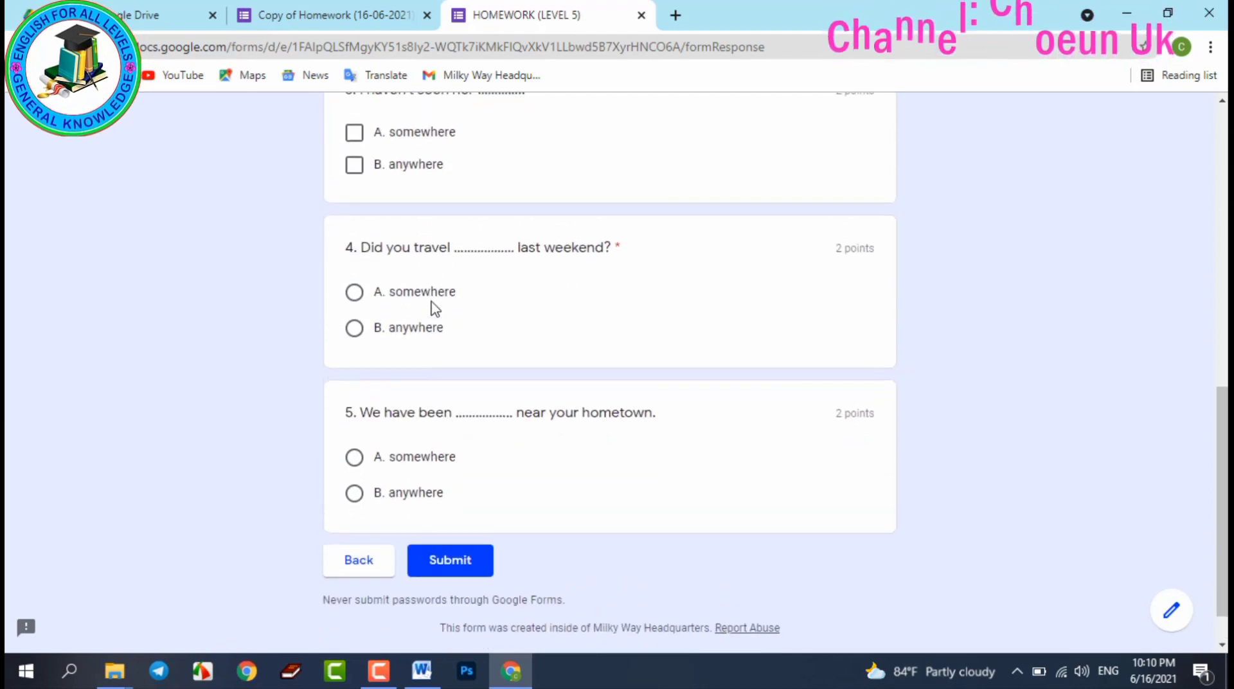
{"action": "scroll", "coordinate": [427, 242], "scroll_direction": "up", "scroll_amount": 5}
{"action": "scroll", "coordinate": [413, 391], "scroll_direction": "down", "scroll_amount": 4}
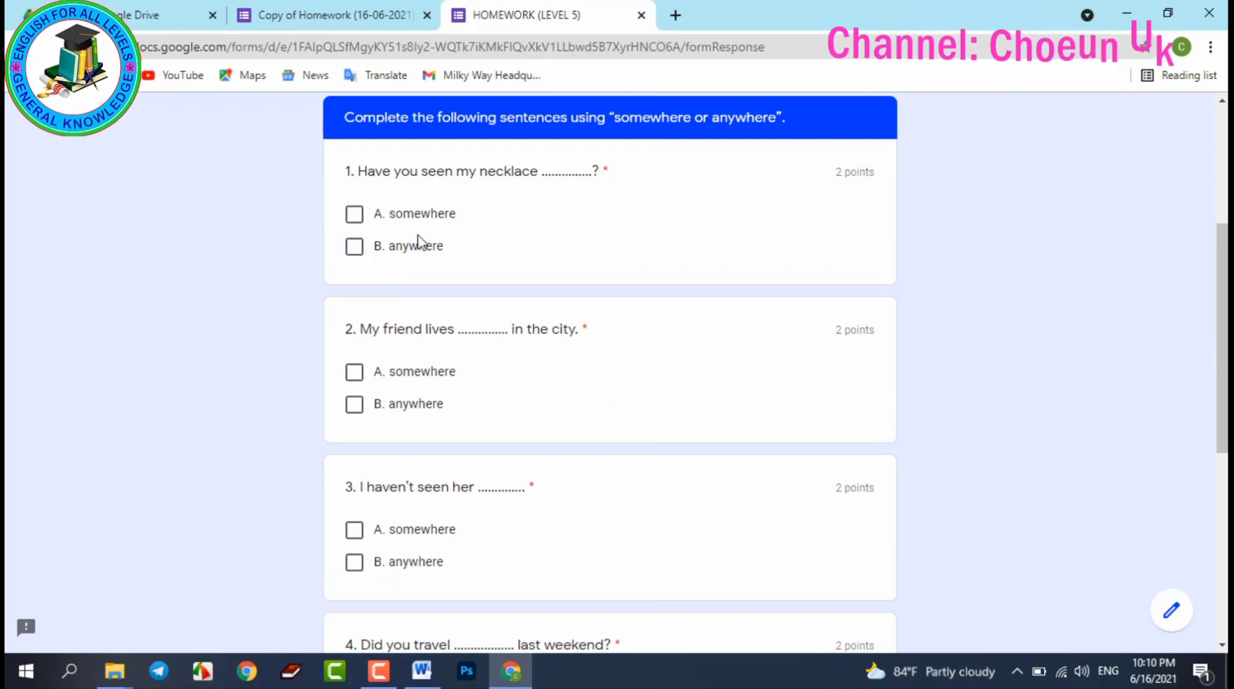
- Answer questions 1 and 5 with "A. somewhere" and questions 2, 3 and 4 with "B. anywhere"
{"action": "left_click", "coordinate": [354, 213]}
{"action": "left_click", "coordinate": [354, 404]}
{"action": "scroll", "coordinate": [523, 422], "scroll_direction": "down", "scroll_amount": 4}
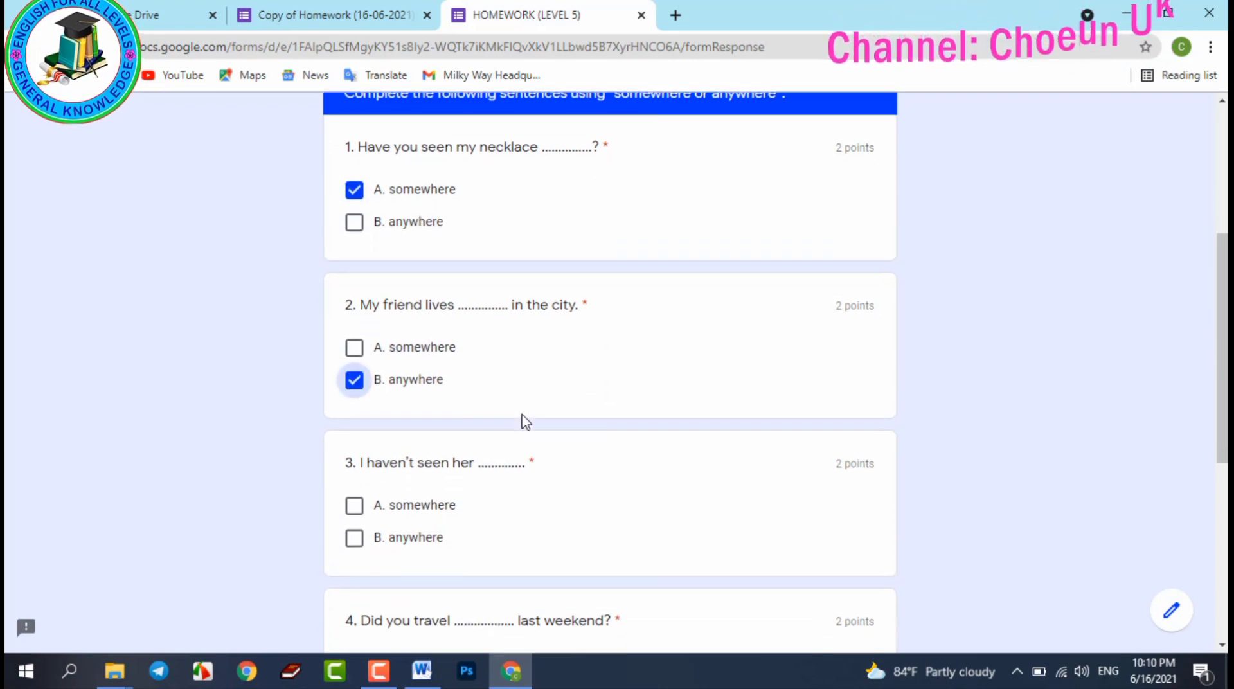
{"action": "left_click", "coordinate": [354, 292]}
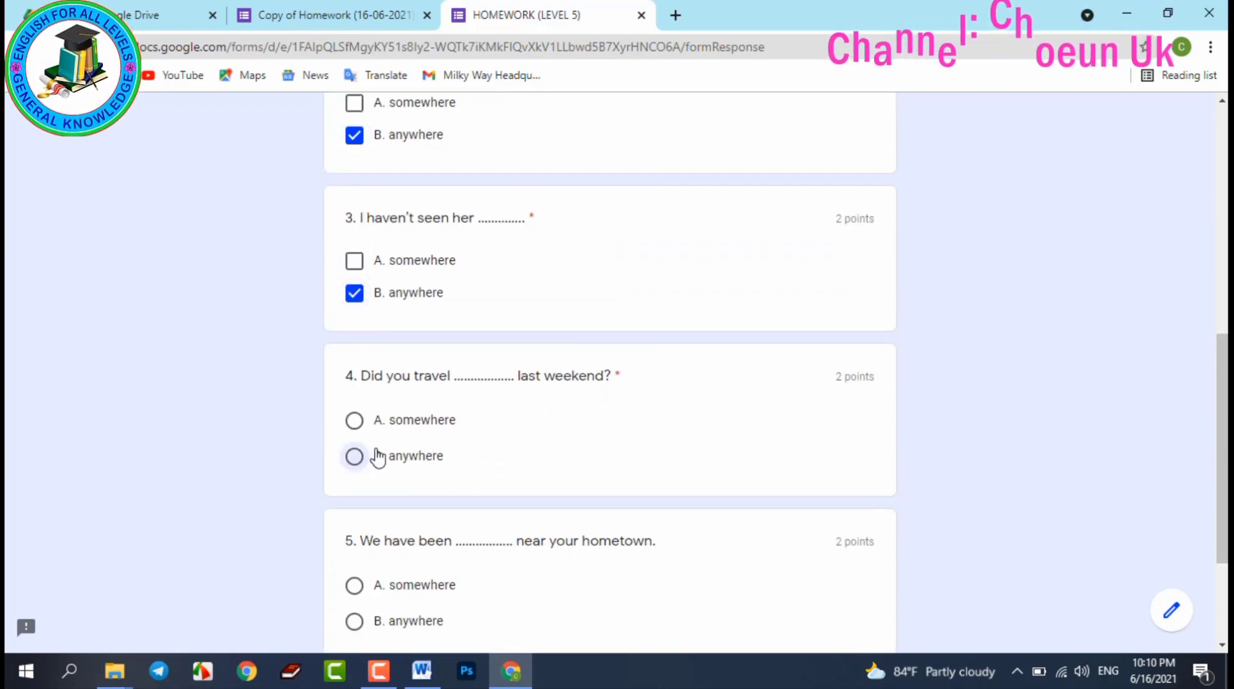
{"action": "left_click", "coordinate": [357, 456]}
{"action": "scroll", "coordinate": [514, 443], "scroll_direction": "down", "scroll_amount": 3}
{"action": "left_click", "coordinate": [354, 406]}
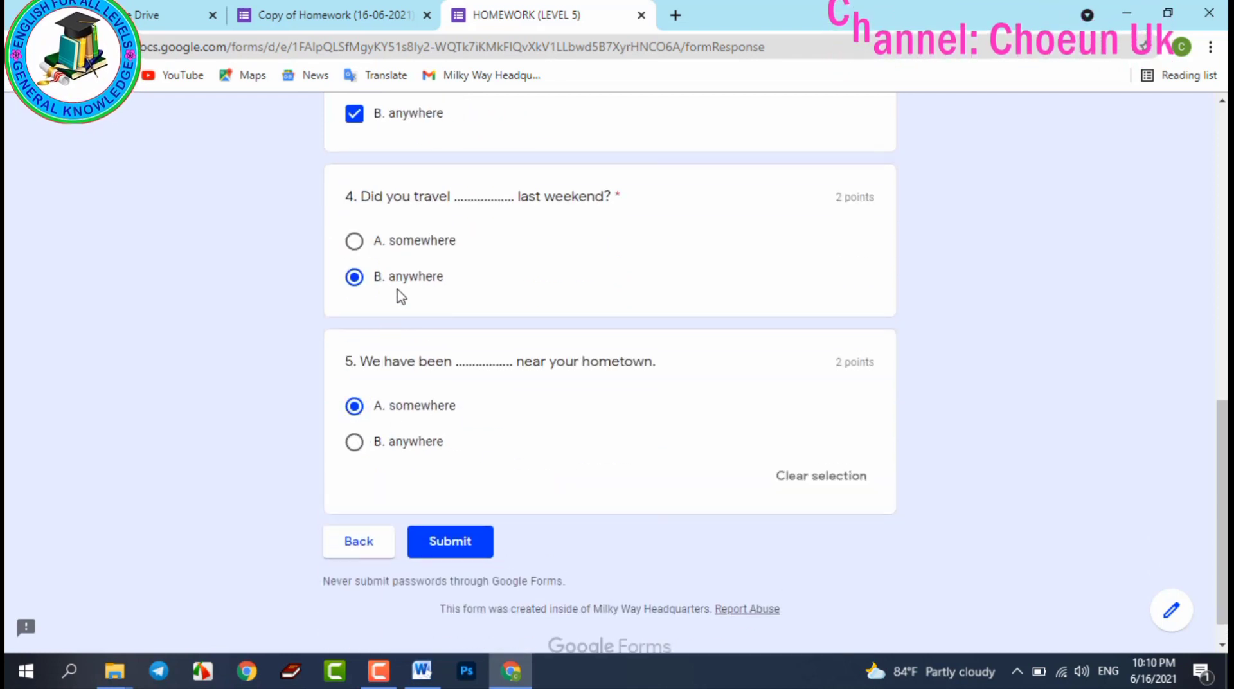
- Submit the completed test response and open its score
{"action": "scroll", "coordinate": [356, 201], "scroll_direction": "up", "scroll_amount": 3}
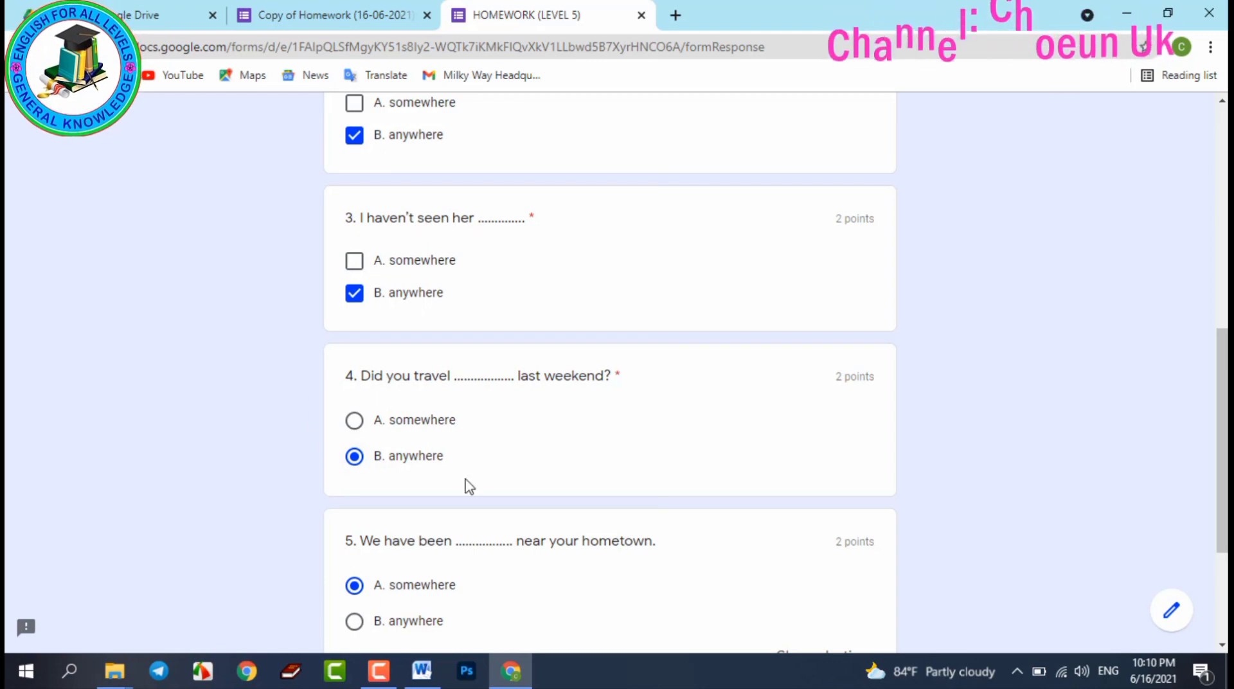
{"action": "scroll", "coordinate": [450, 596], "scroll_direction": "down", "scroll_amount": 3}
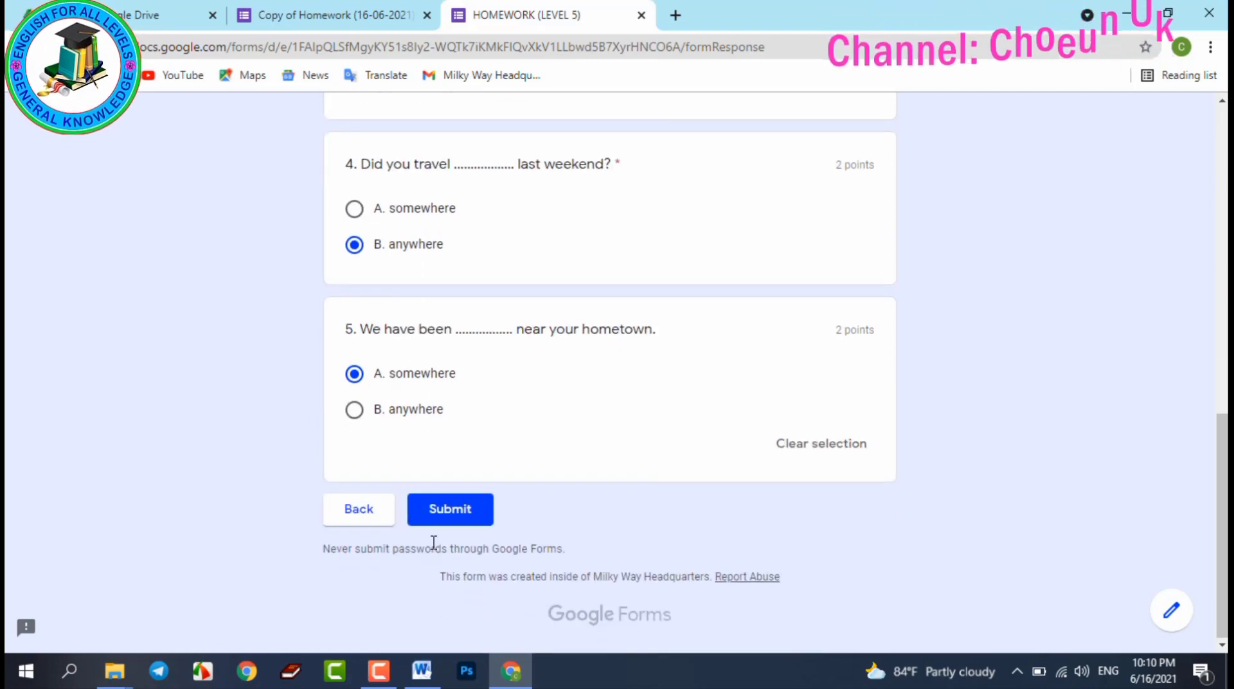
{"action": "left_click", "coordinate": [480, 522]}
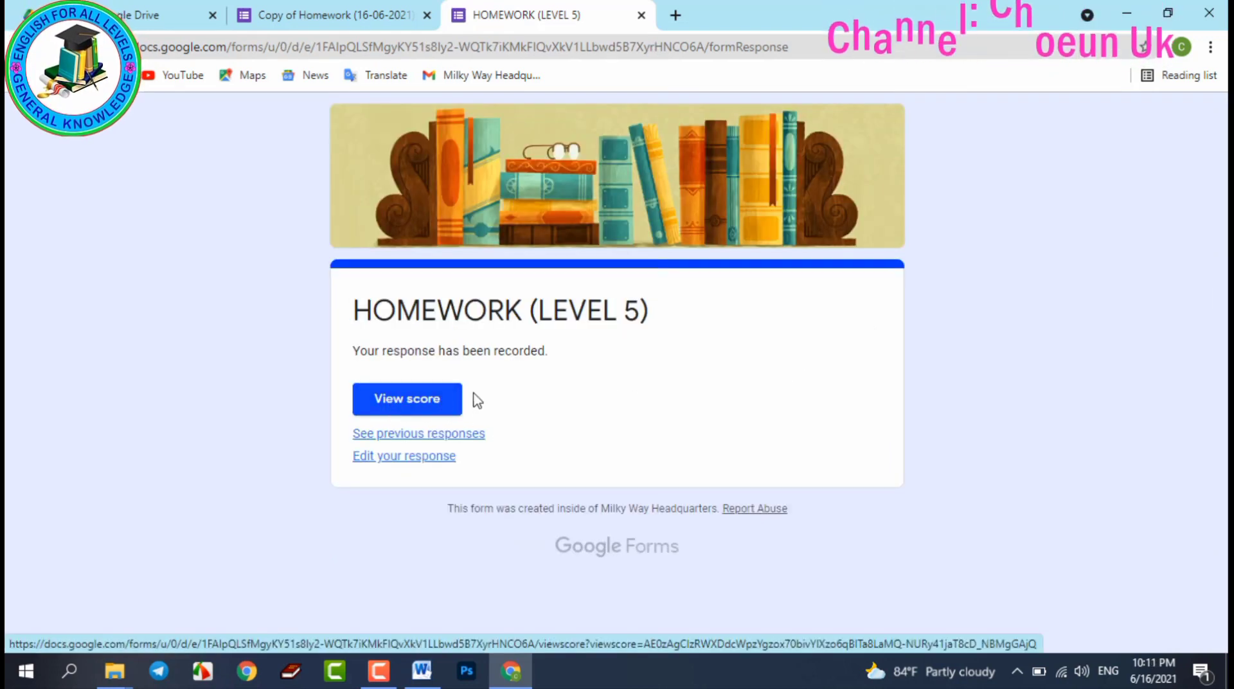
{"action": "left_click", "coordinate": [433, 404]}
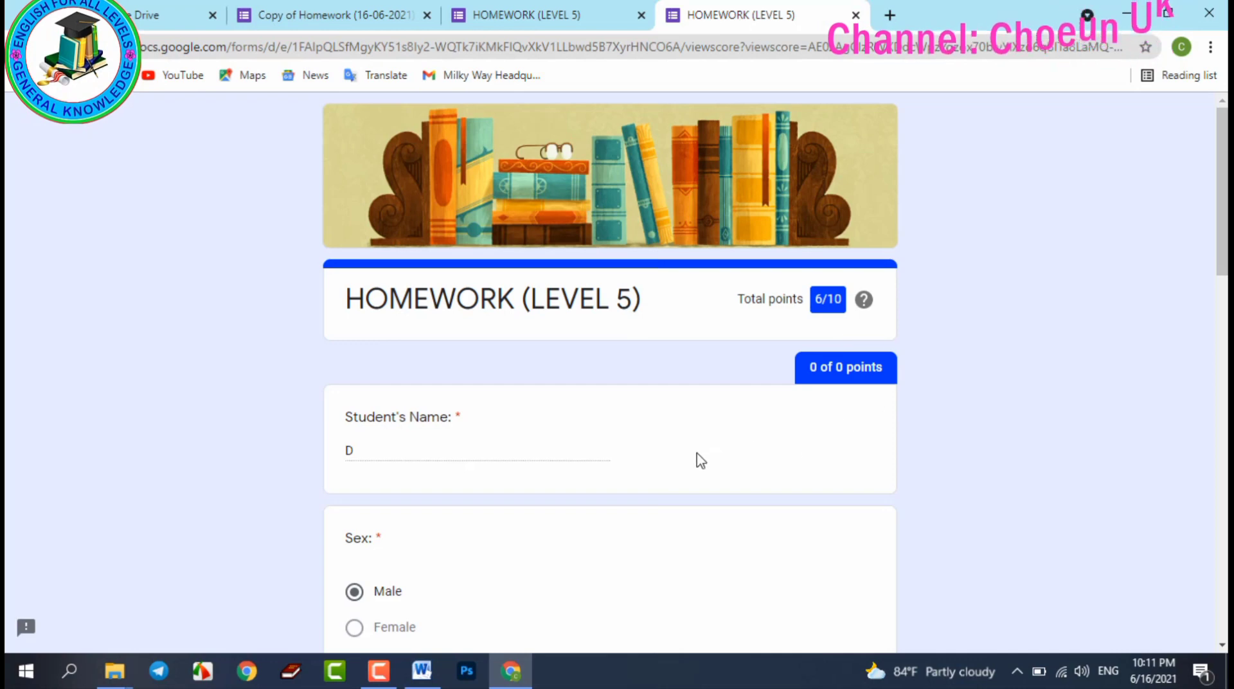
- Examine the total score, the marking of each of the five answers and the correct answers shown, and close the score page
{"action": "scroll", "coordinate": [696, 460], "scroll_direction": "down", "scroll_amount": 8}
{"action": "scroll", "coordinate": [621, 451], "scroll_direction": "down", "scroll_amount": 10}
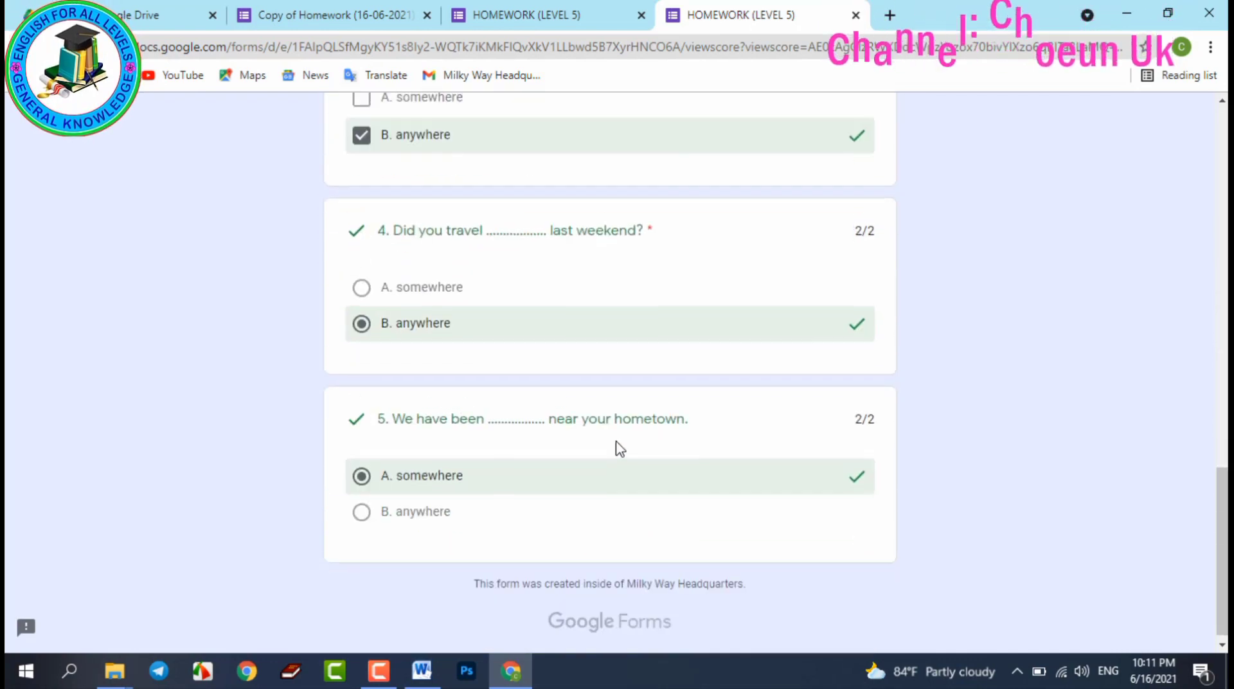
{"action": "scroll", "coordinate": [615, 449], "scroll_direction": "up", "scroll_amount": 12}
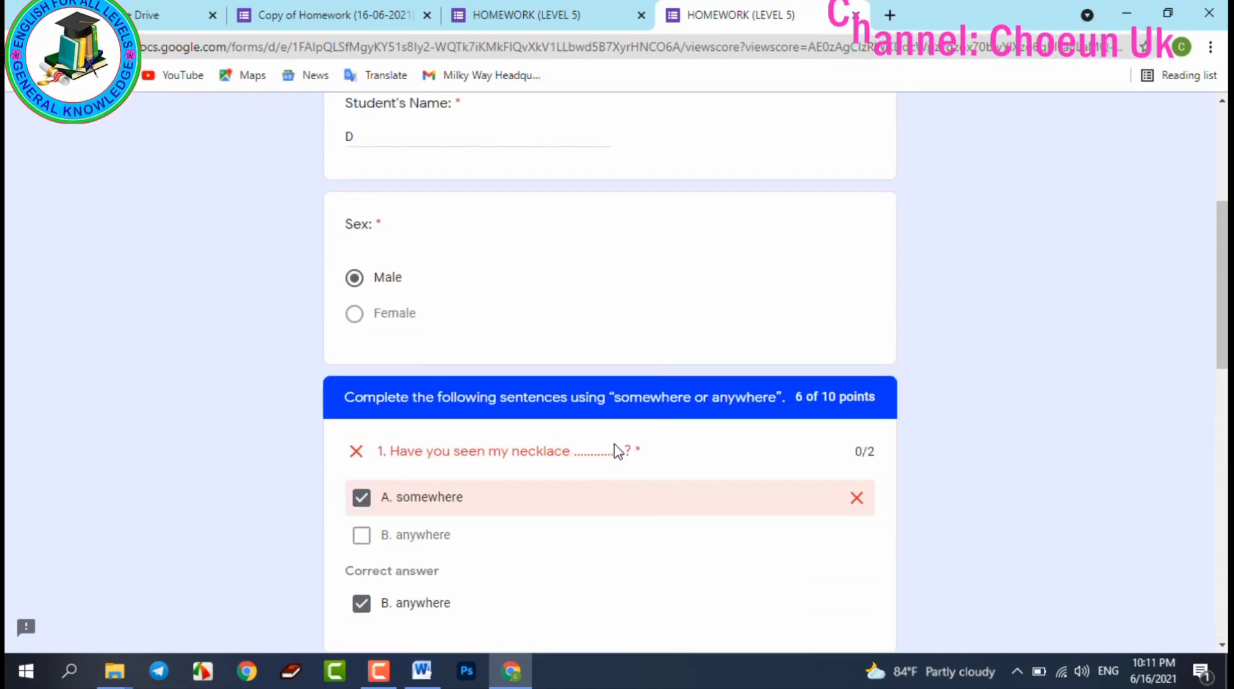
{"action": "scroll", "coordinate": [614, 449], "scroll_direction": "down", "scroll_amount": 9}
{"action": "scroll", "coordinate": [546, 418], "scroll_direction": "up", "scroll_amount": 4}
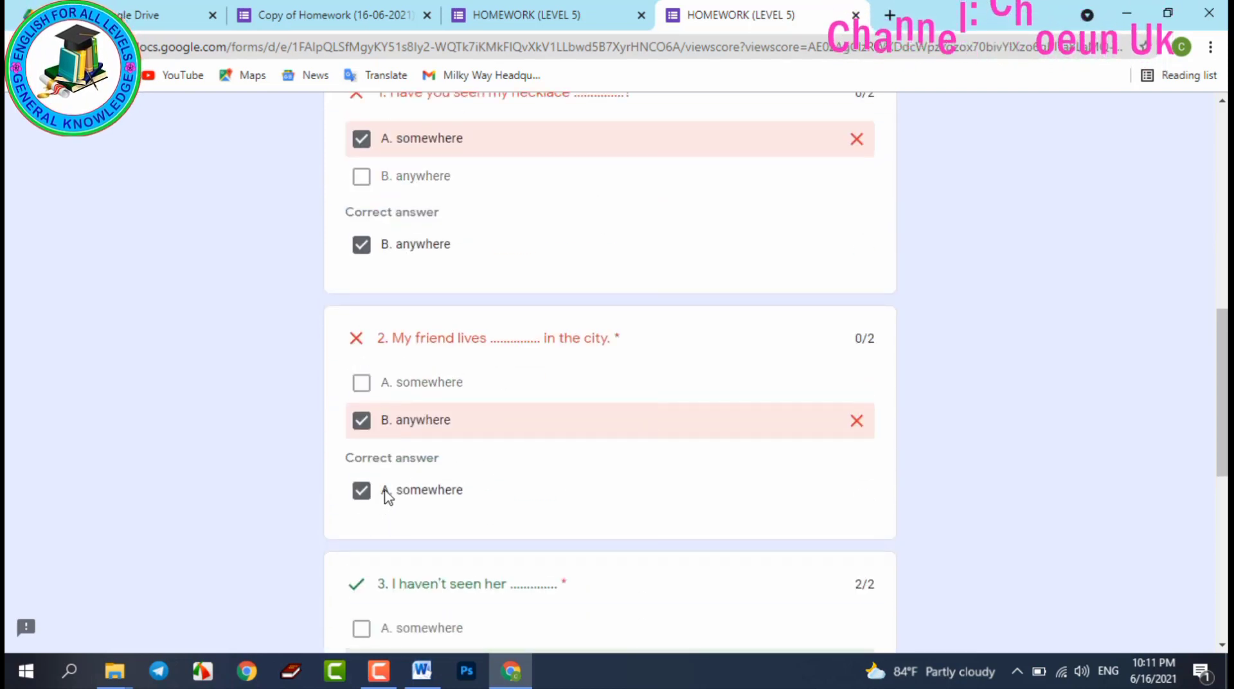
{"action": "scroll", "coordinate": [384, 270], "scroll_direction": "up", "scroll_amount": 2}
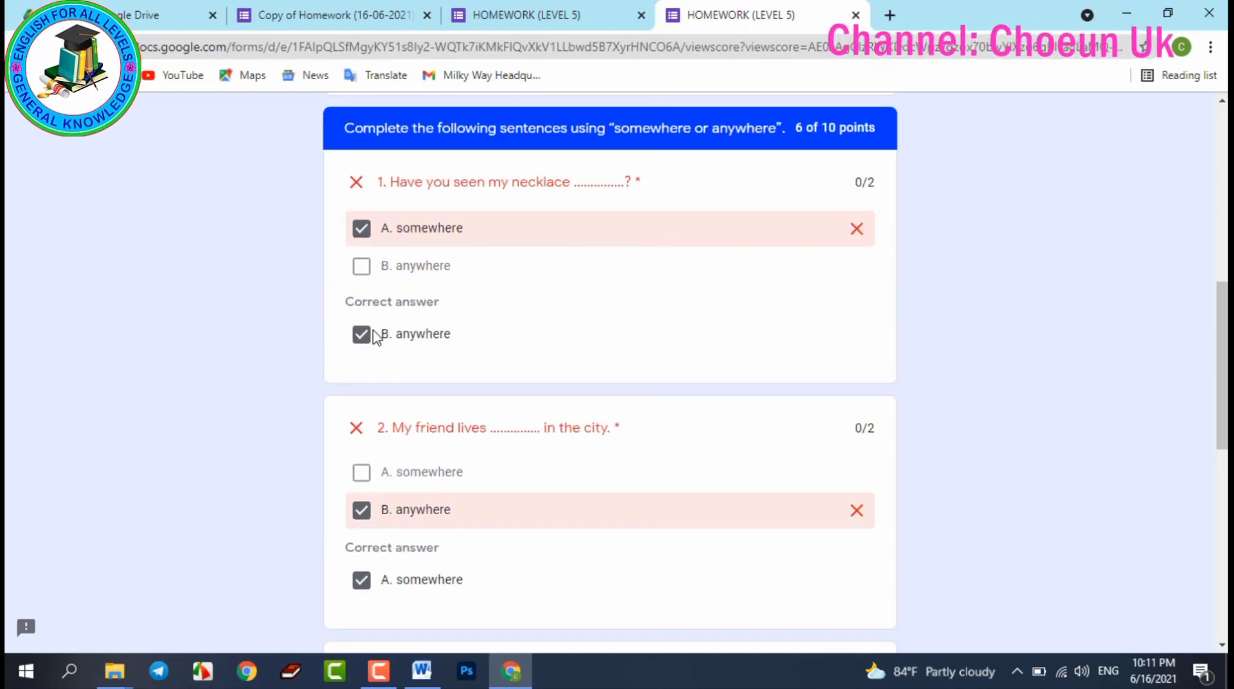
{"action": "scroll", "coordinate": [426, 502], "scroll_direction": "down", "scroll_amount": 4}
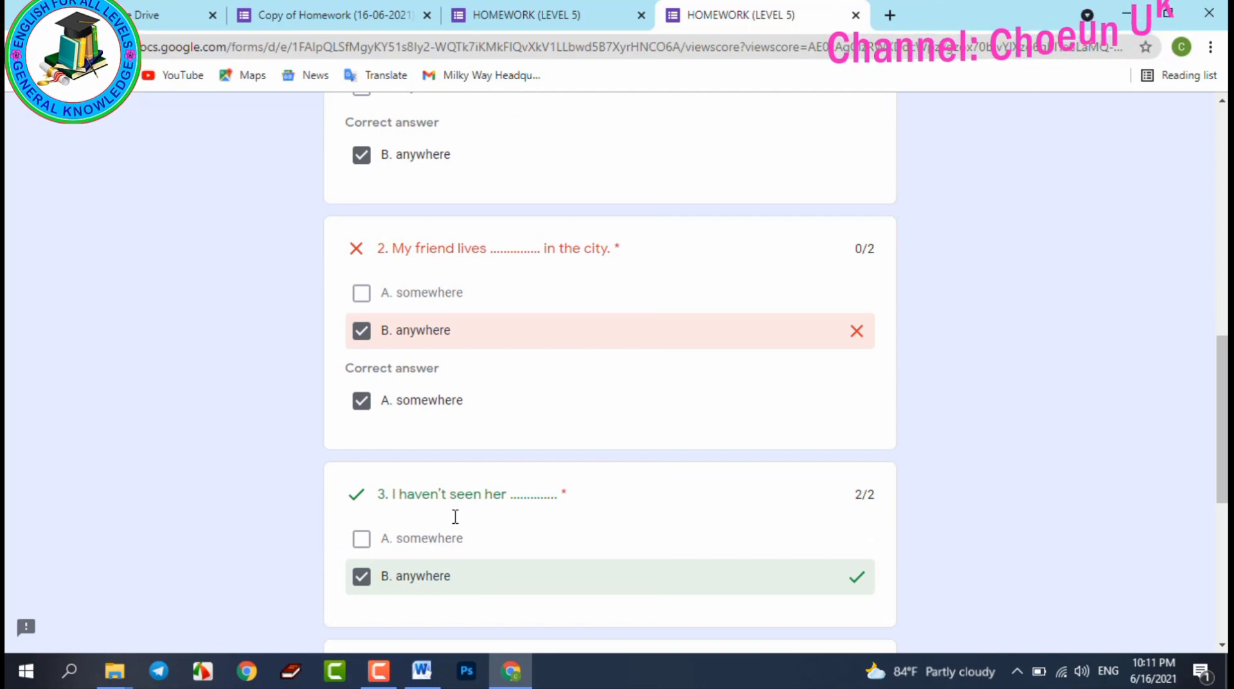
{"action": "scroll", "coordinate": [455, 515], "scroll_direction": "down", "scroll_amount": 4}
{"action": "scroll", "coordinate": [458, 543], "scroll_direction": "down", "scroll_amount": 4}
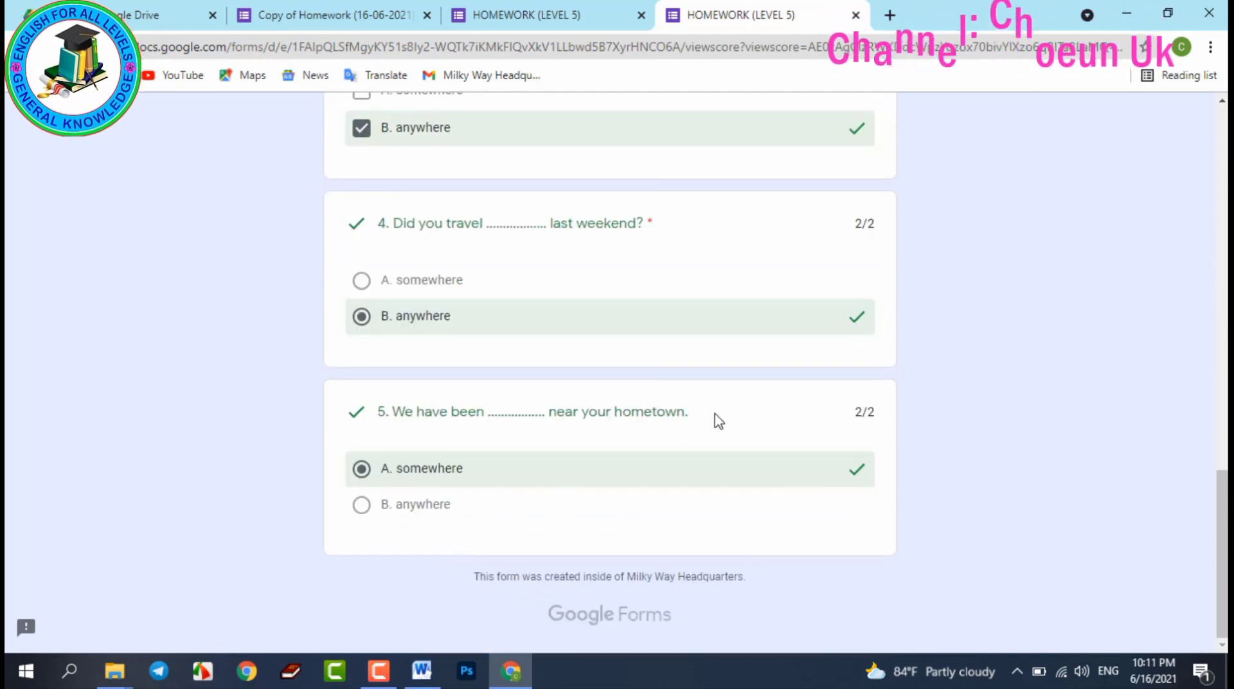
{"action": "scroll", "coordinate": [756, 426], "scroll_direction": "up", "scroll_amount": 3}
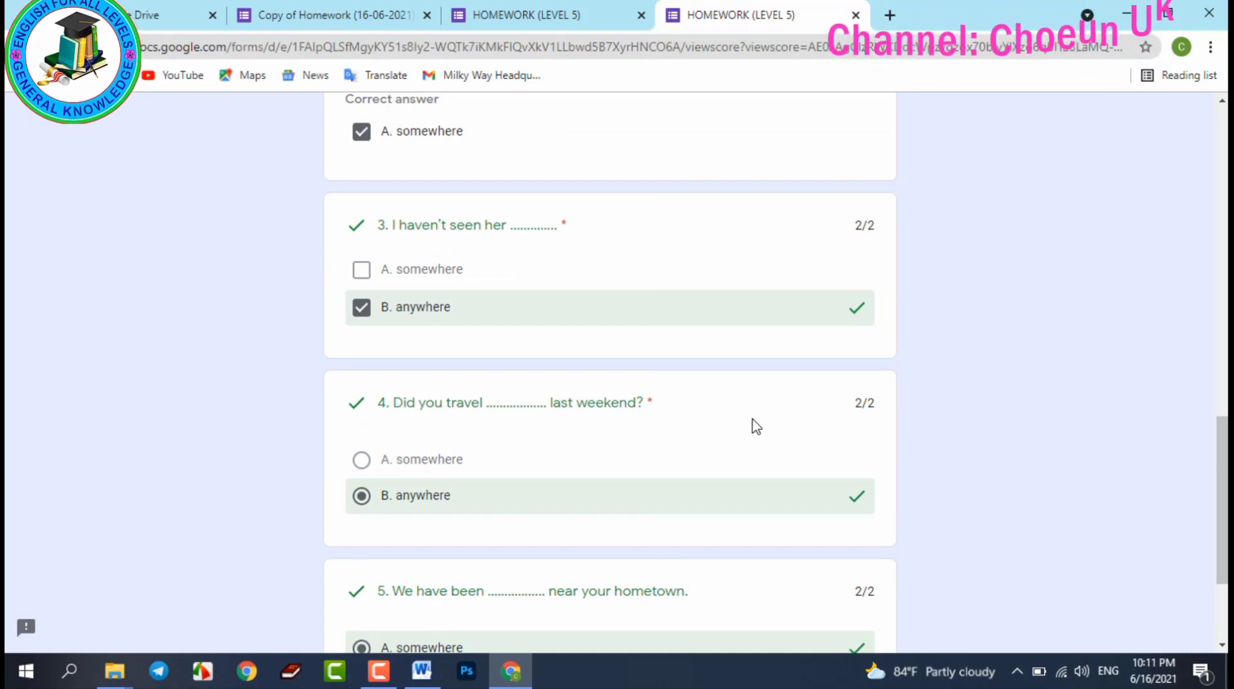
{"action": "scroll", "coordinate": [751, 421], "scroll_direction": "up", "scroll_amount": 3}
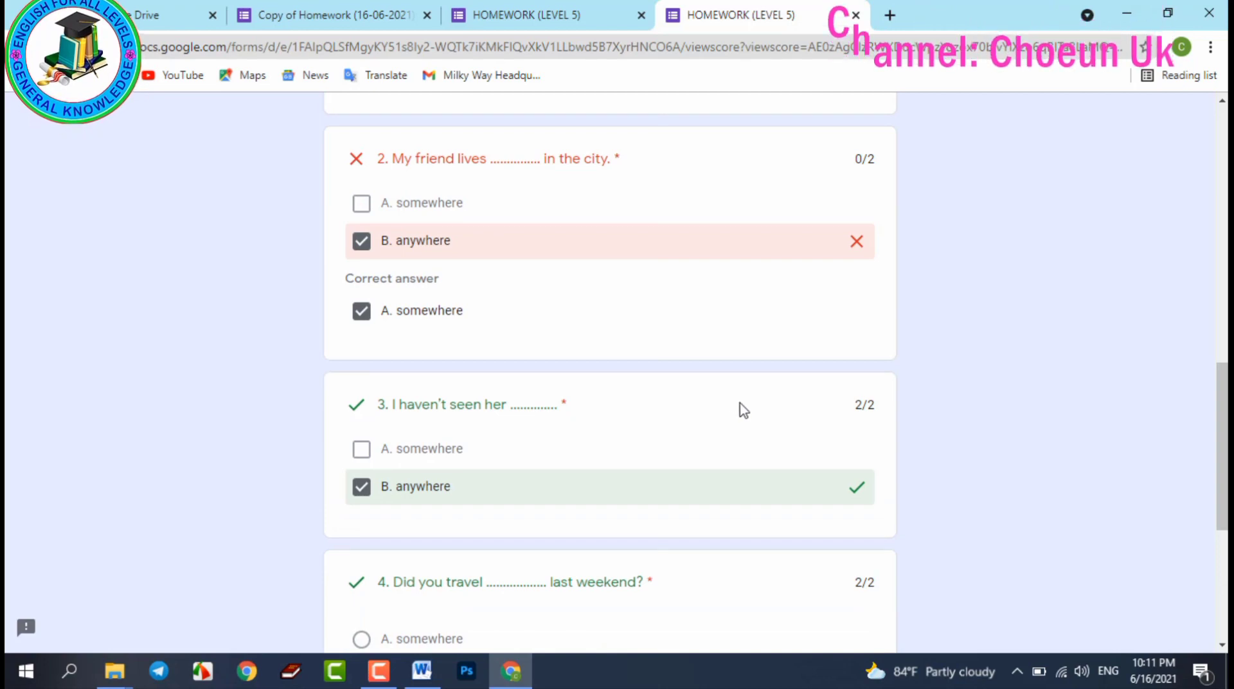
{"action": "scroll", "coordinate": [739, 408], "scroll_direction": "up", "scroll_amount": 12}
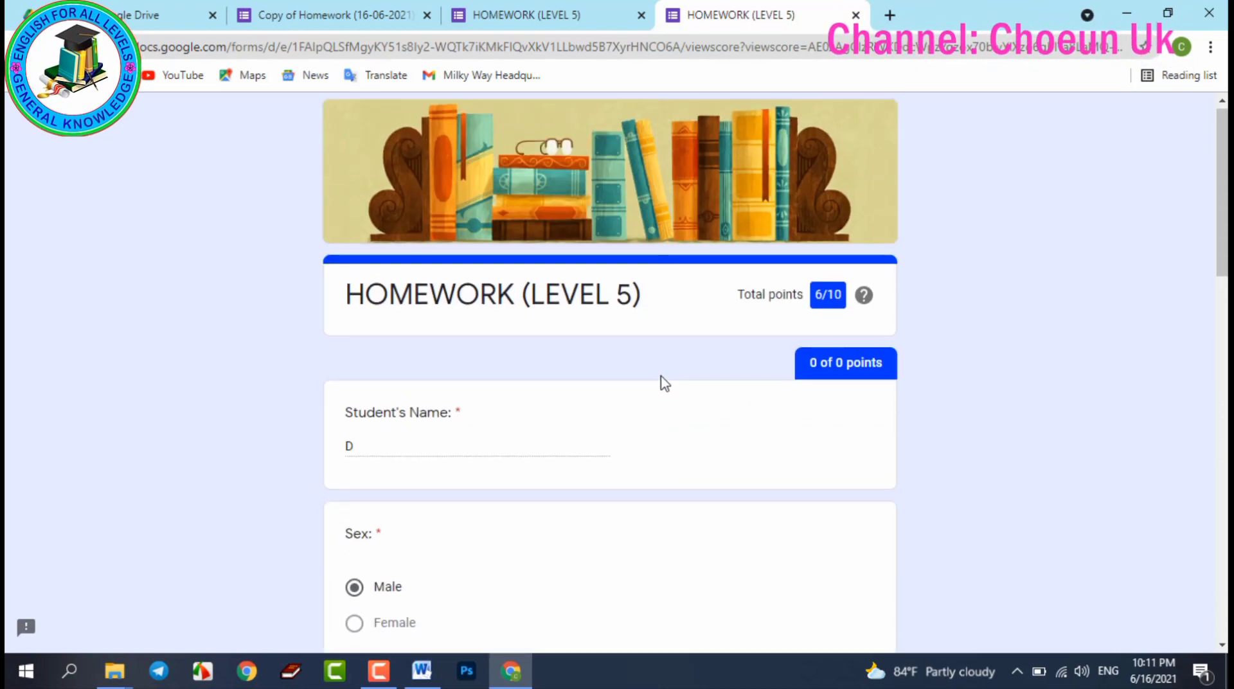
{"action": "scroll", "coordinate": [661, 383], "scroll_direction": "down", "scroll_amount": 8}
{"action": "scroll", "coordinate": [668, 174], "scroll_direction": "up", "scroll_amount": 8}
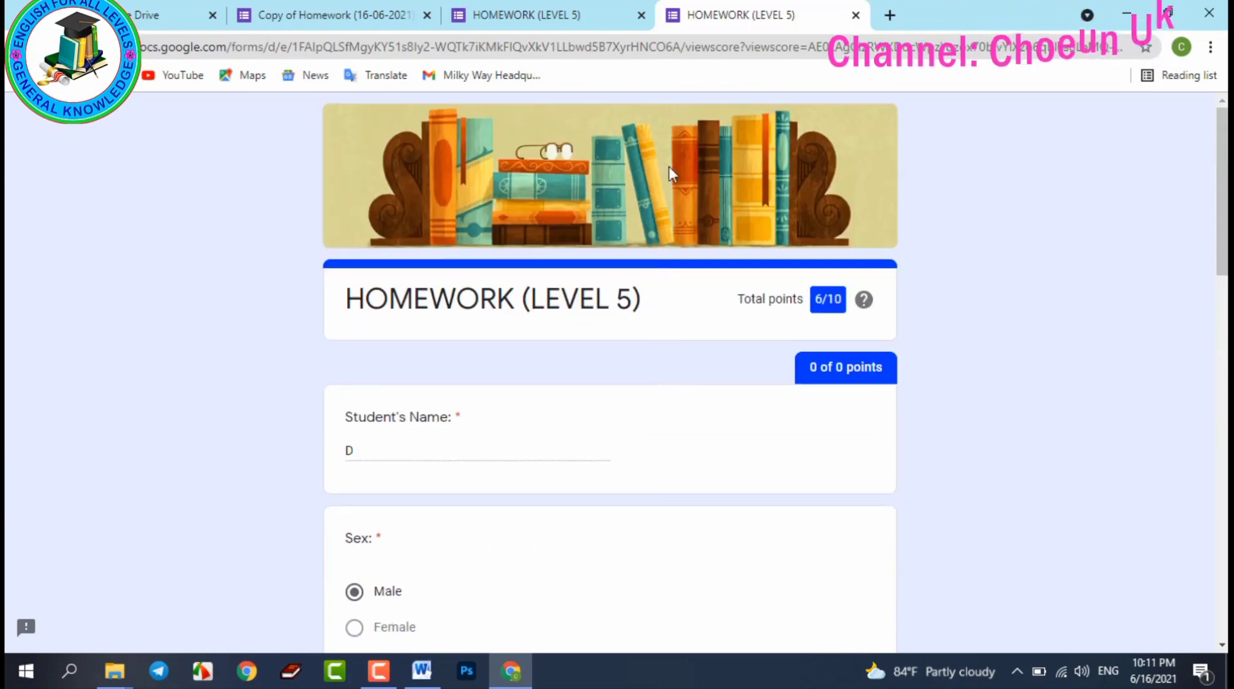
{"action": "left_click", "coordinate": [855, 16]}
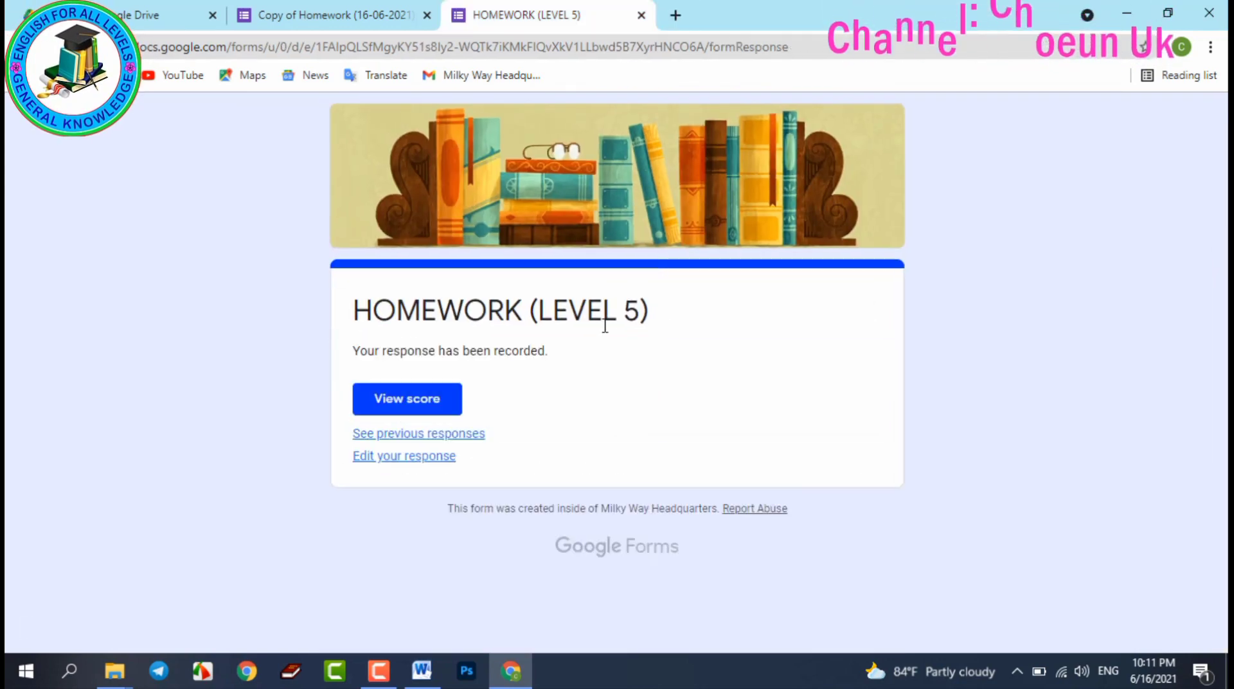